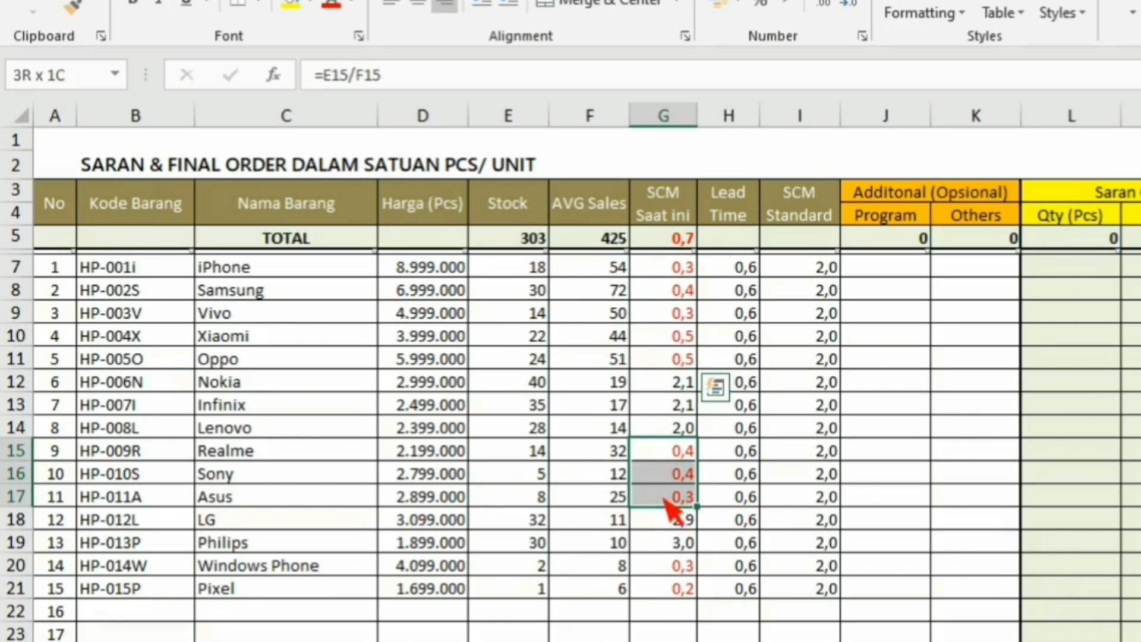
{"action": "key", "text": "ctrl+v"}
{"action": "left_click_drag", "start_coordinate": [666, 568], "coordinate": [658, 596]}
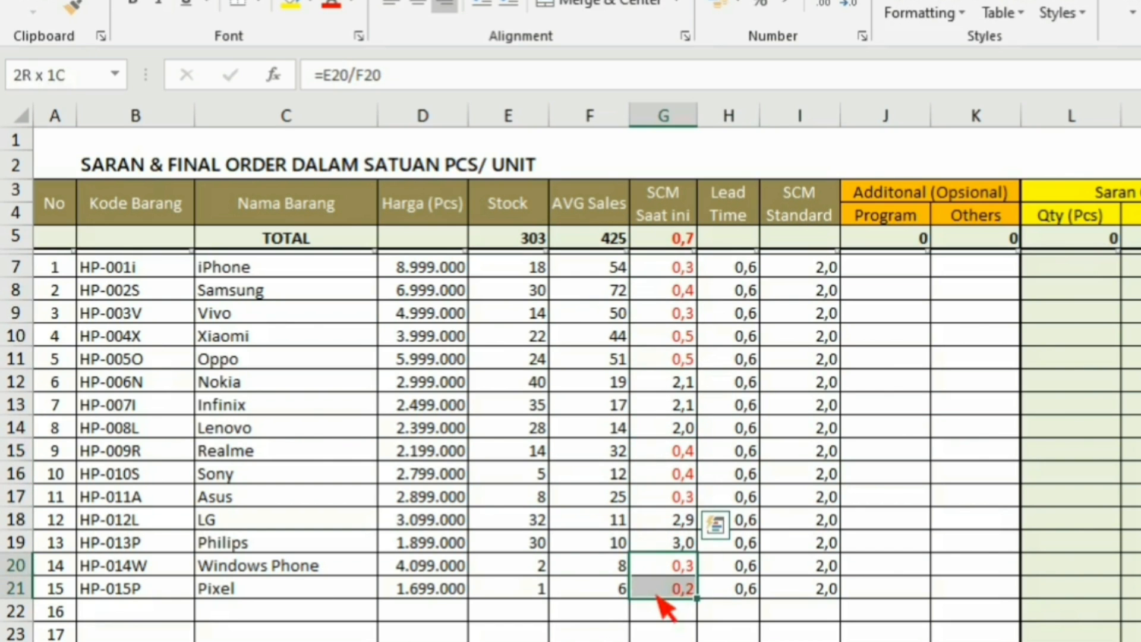
{"action": "left_click", "coordinate": [797, 359]}
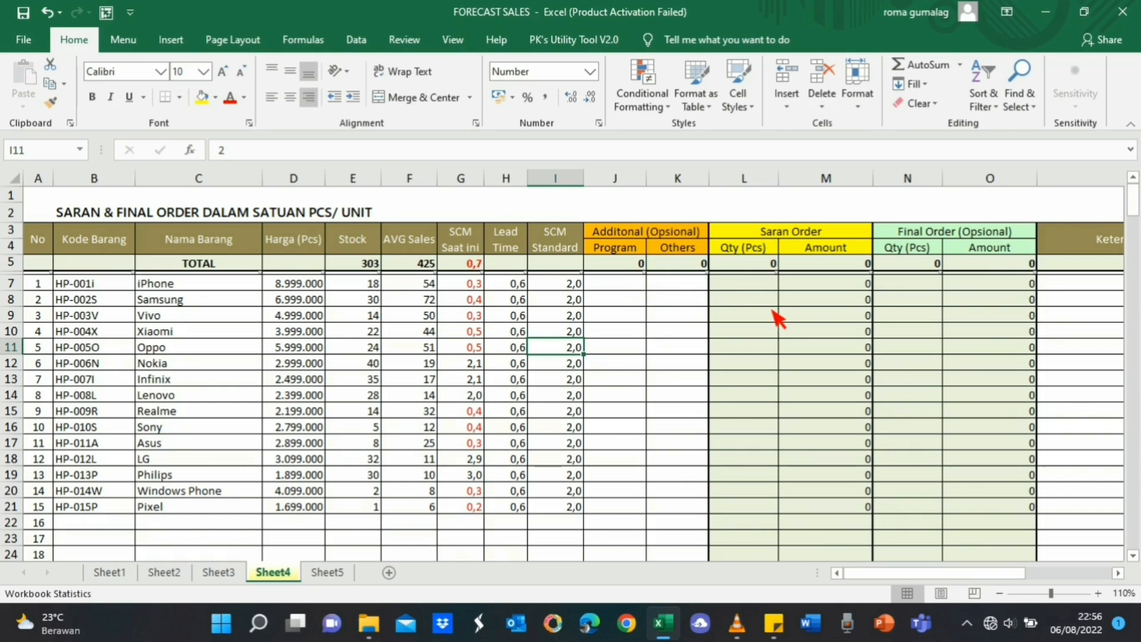
- Start the iPhone row's Saran Order quantity formula in L7 with =(I7-G7+H7)
{"action": "left_click", "coordinate": [742, 289]}
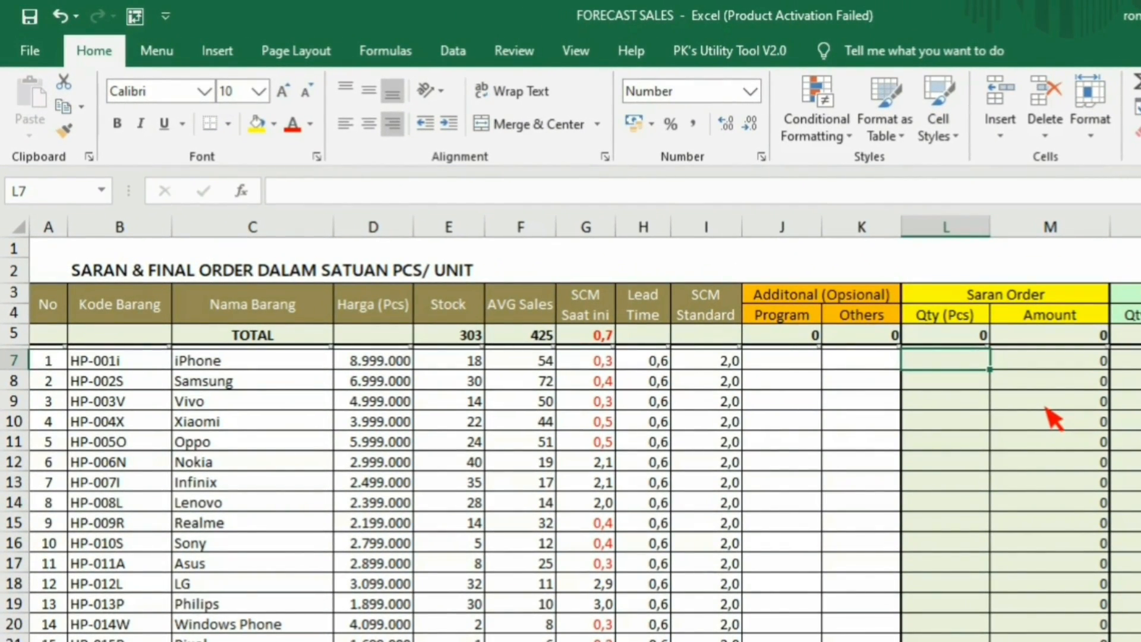
{"action": "type", "text": "="}
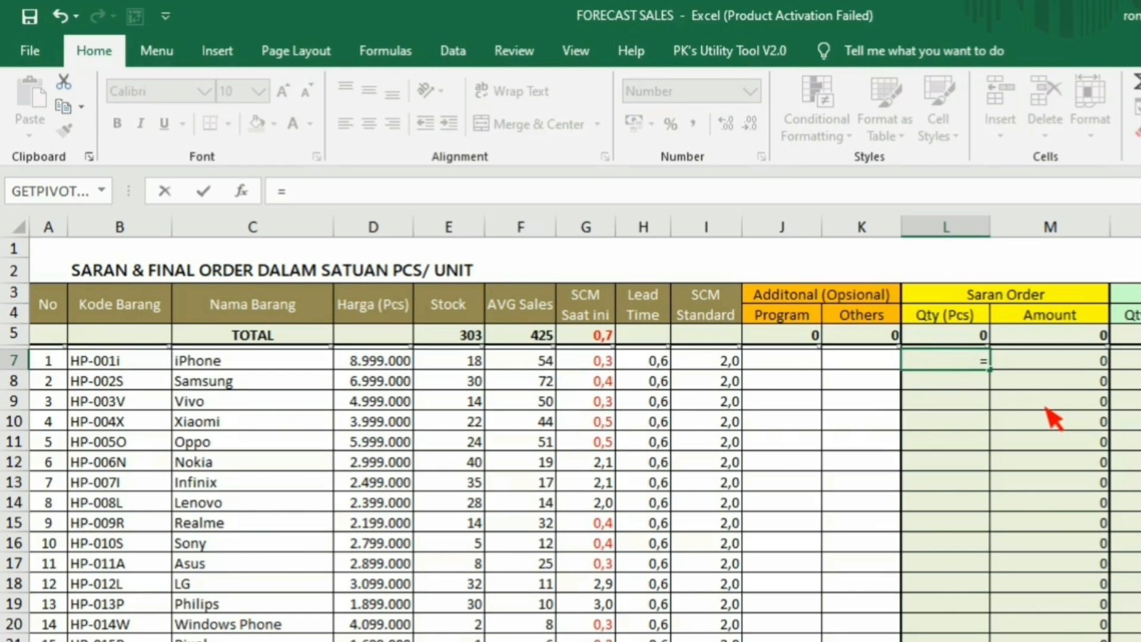
{"action": "type", "text": "("}
{"action": "key", "text": "Left"}
{"action": "key", "text": "Left"}
{"action": "key", "text": "Left"}
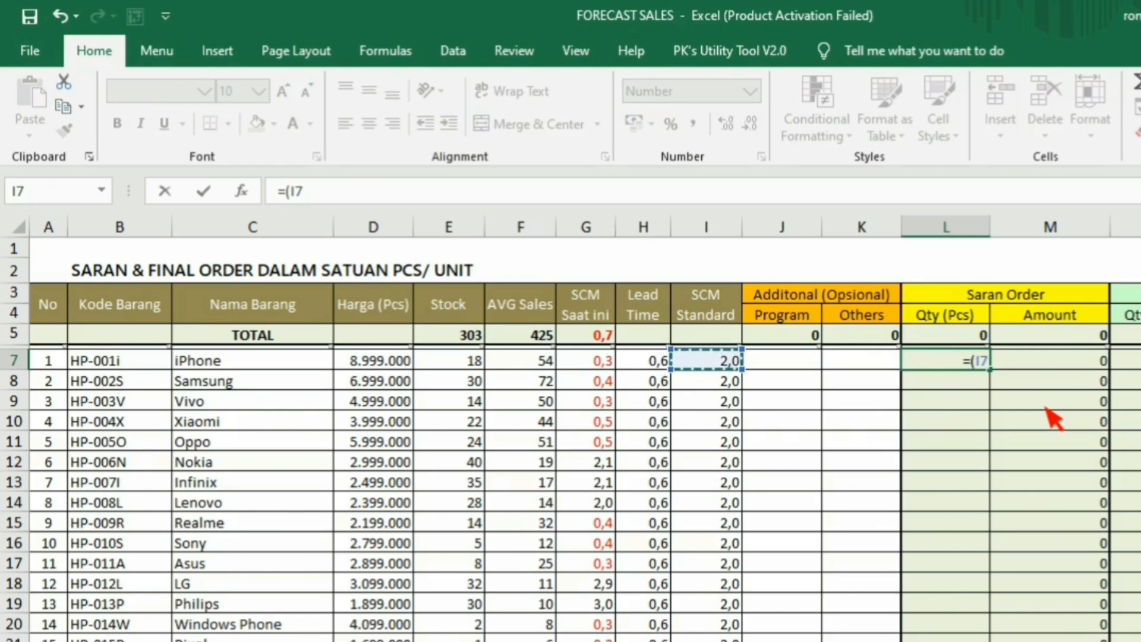
{"action": "type", "text": "-"}
{"action": "key", "text": "Left"}
{"action": "key", "text": "Left"}
{"action": "key", "text": "Left"}
{"action": "key", "text": "Left"}
{"action": "key", "text": "Left"}
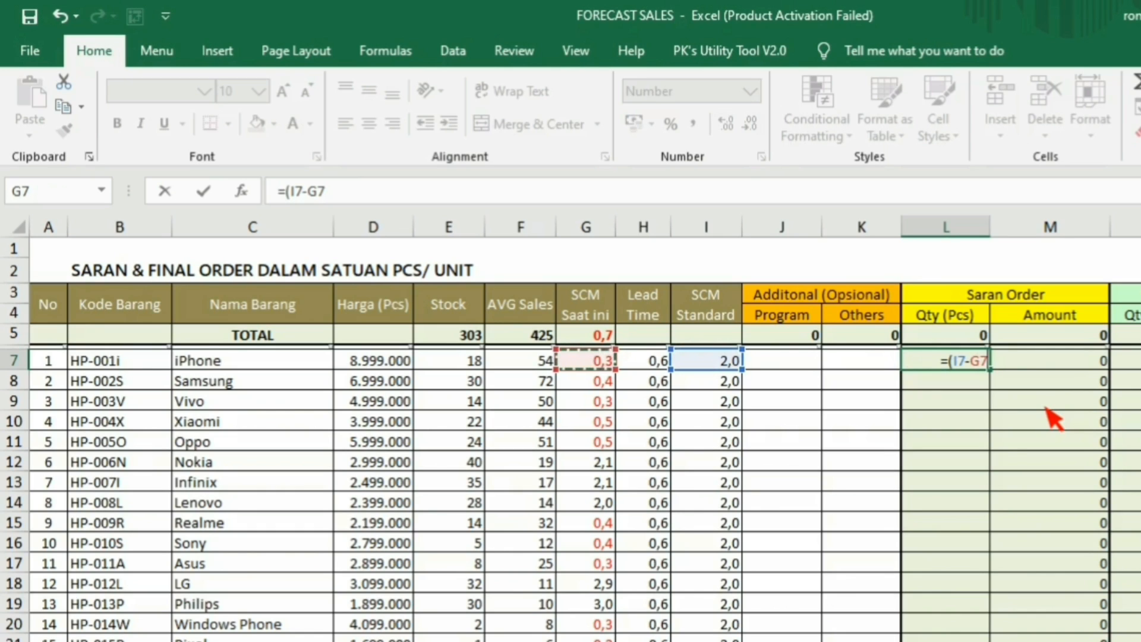
{"action": "type", "text": "+"}
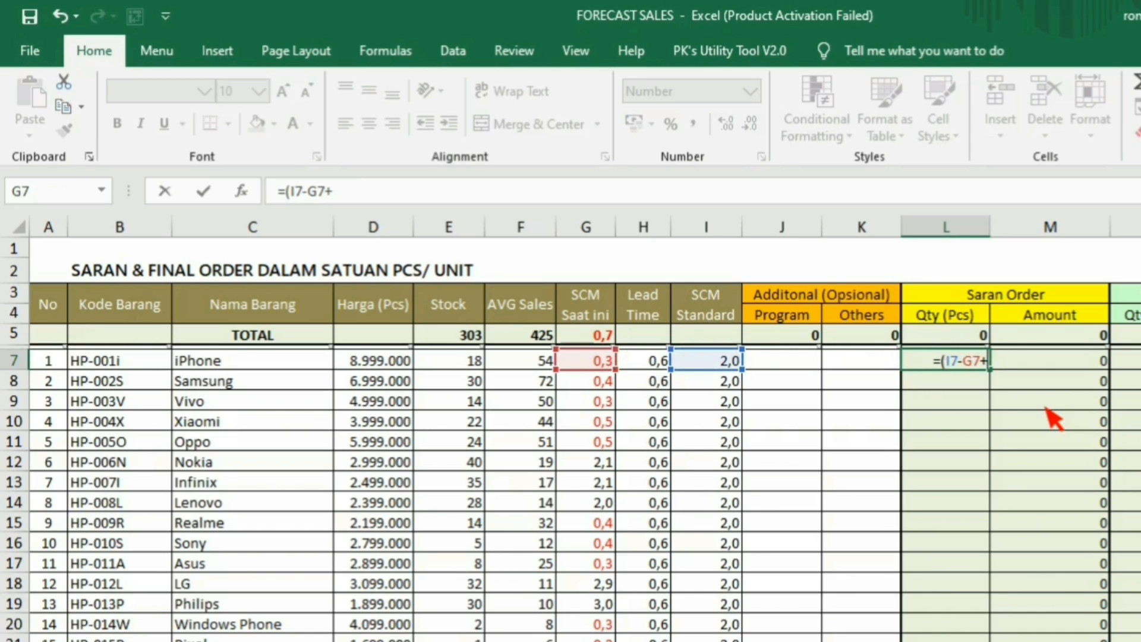
{"action": "key", "text": "Left"}
{"action": "key", "text": "Left"}
{"action": "key", "text": "Left"}
{"action": "key", "text": "Left"}
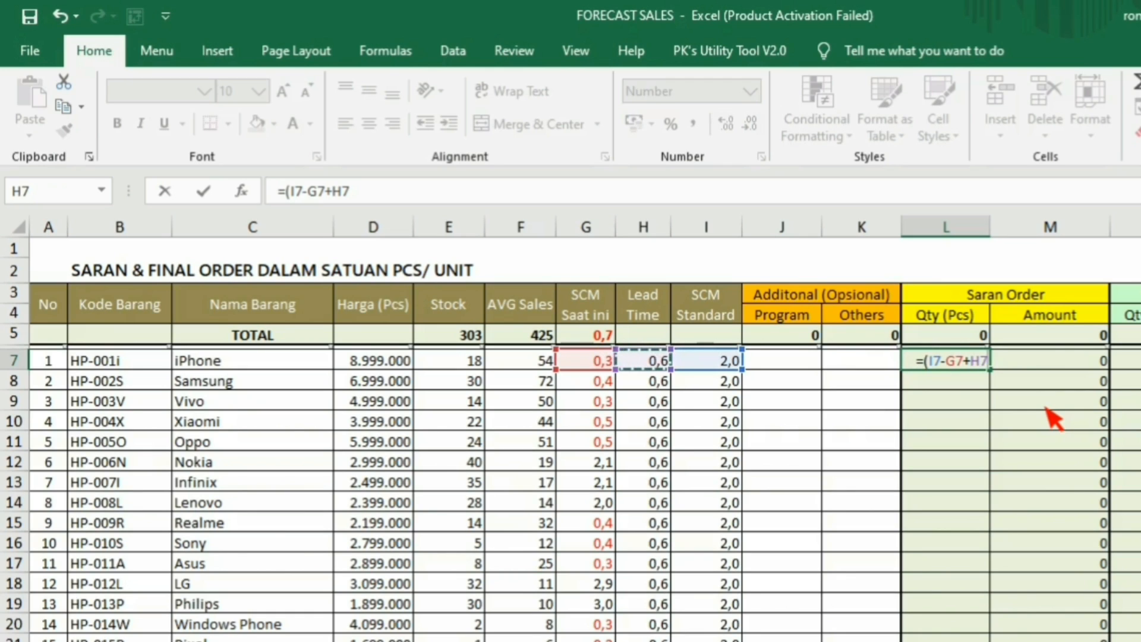
{"action": "type", "text": ")"}
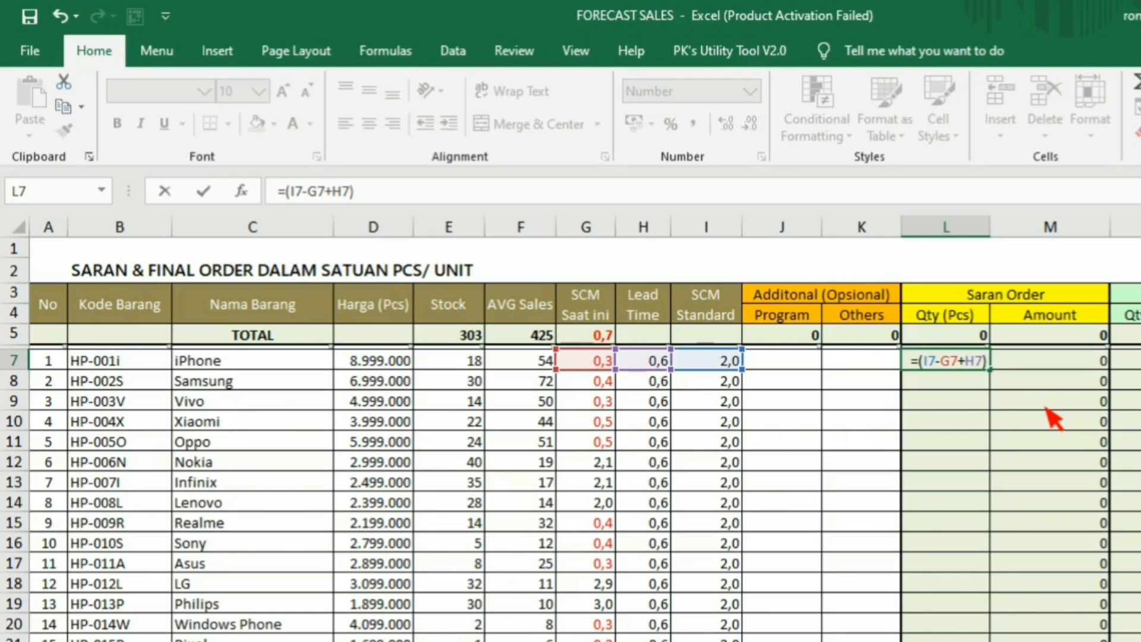
- Multiply the bracketed term in L7 by the average sales in F7, completing the formula as =(I7-G7+H7)*F7
{"action": "type", "text": "*"}
{"action": "key", "text": "Left"}
{"action": "key", "text": "Left"}
{"action": "key", "text": "Left"}
{"action": "key", "text": "Left"}
{"action": "key", "text": "Left"}
{"action": "key", "text": "Left"}
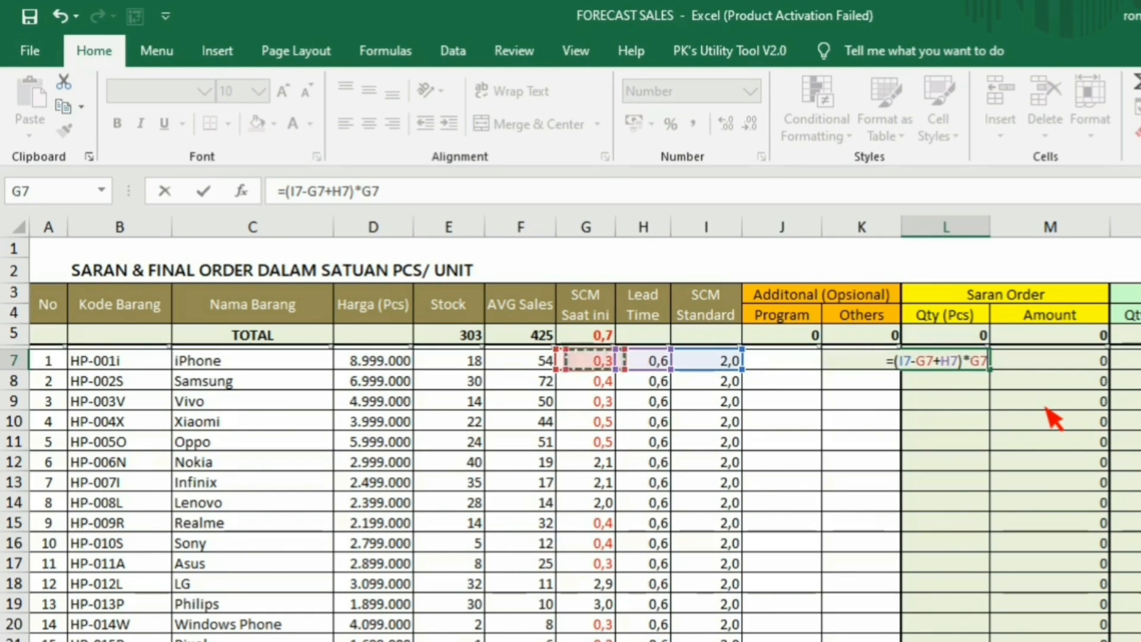
{"action": "left_click", "coordinate": [450, 201]}
{"action": "type", "text": ")"}
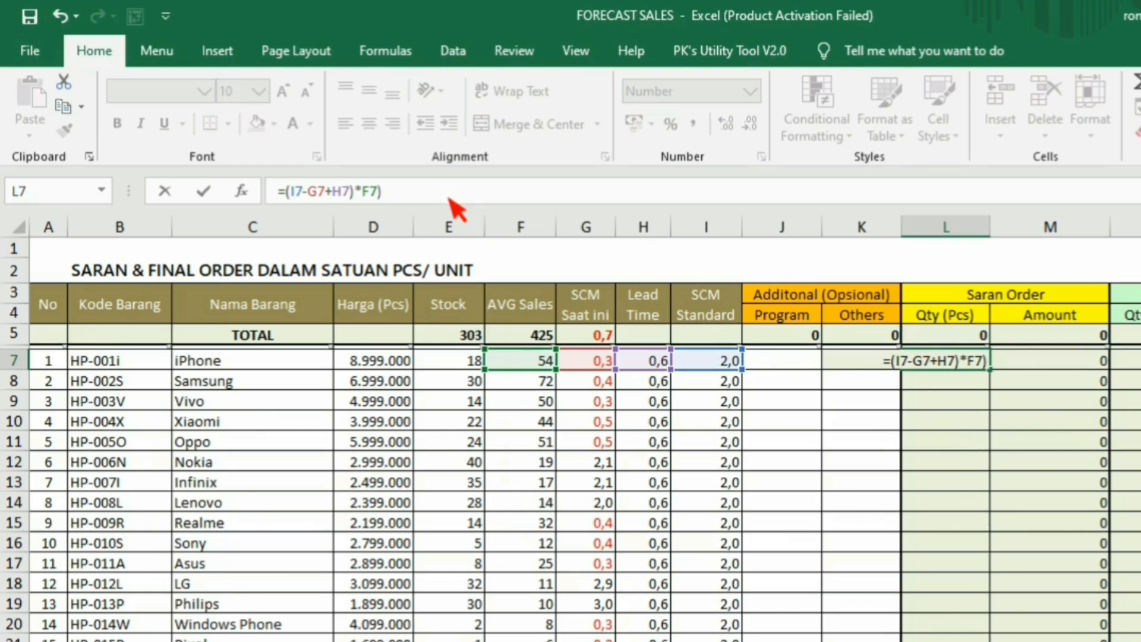
{"action": "key", "text": "Return"}
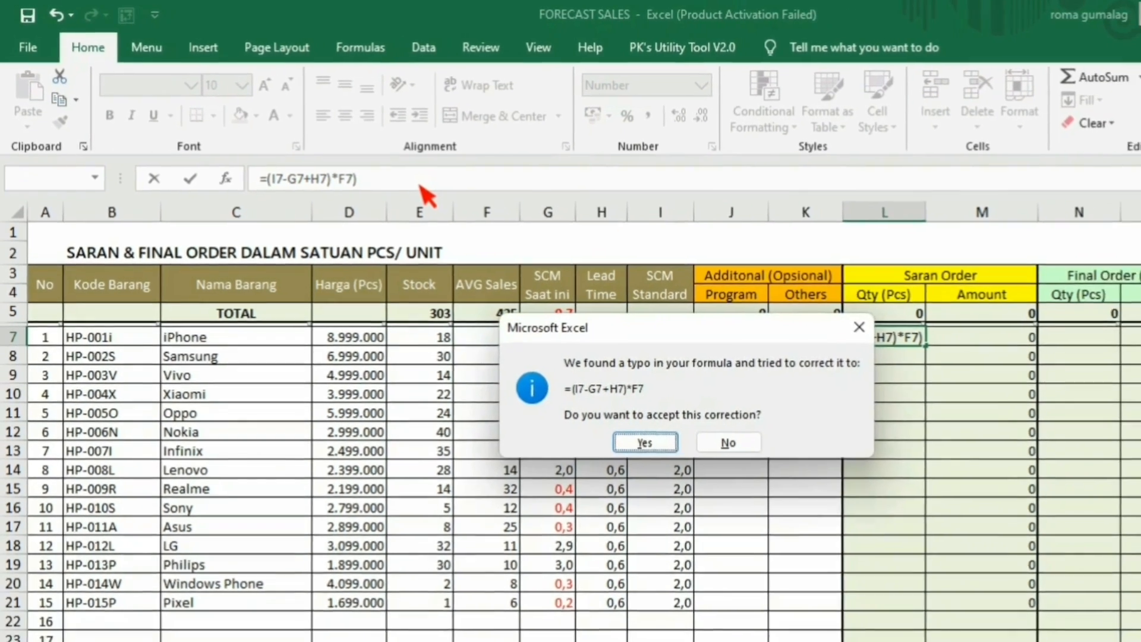
{"action": "key", "text": "Return"}
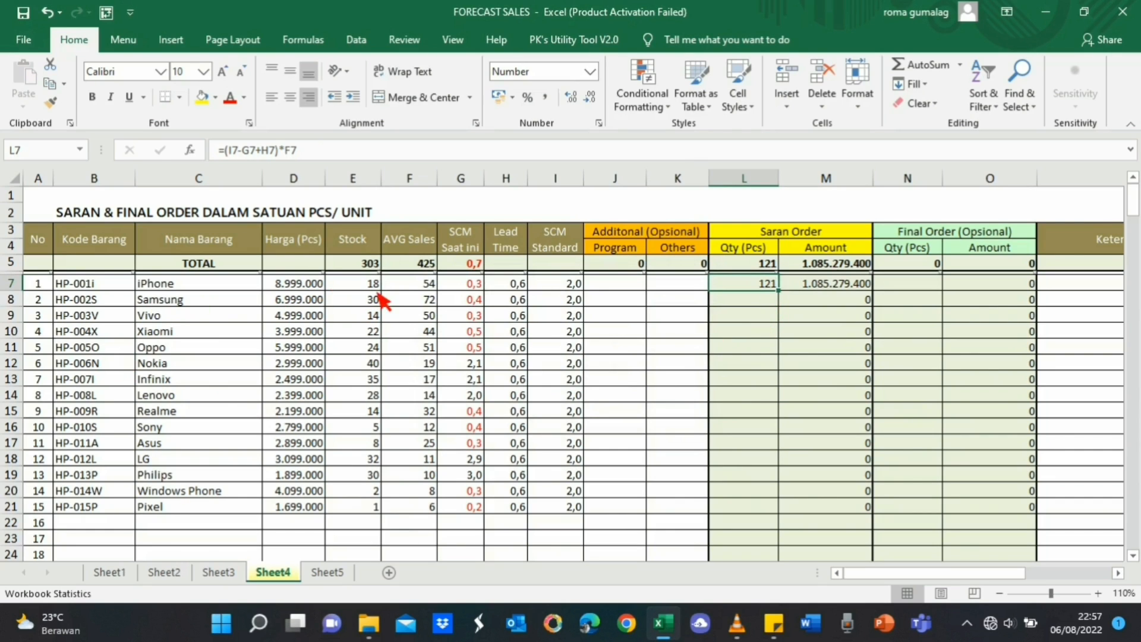
- Review the iPhone row's current SCM, stock, average sales, lead time and standard SCM cells behind the suggested order quantity
{"action": "left_click", "coordinate": [473, 288]}
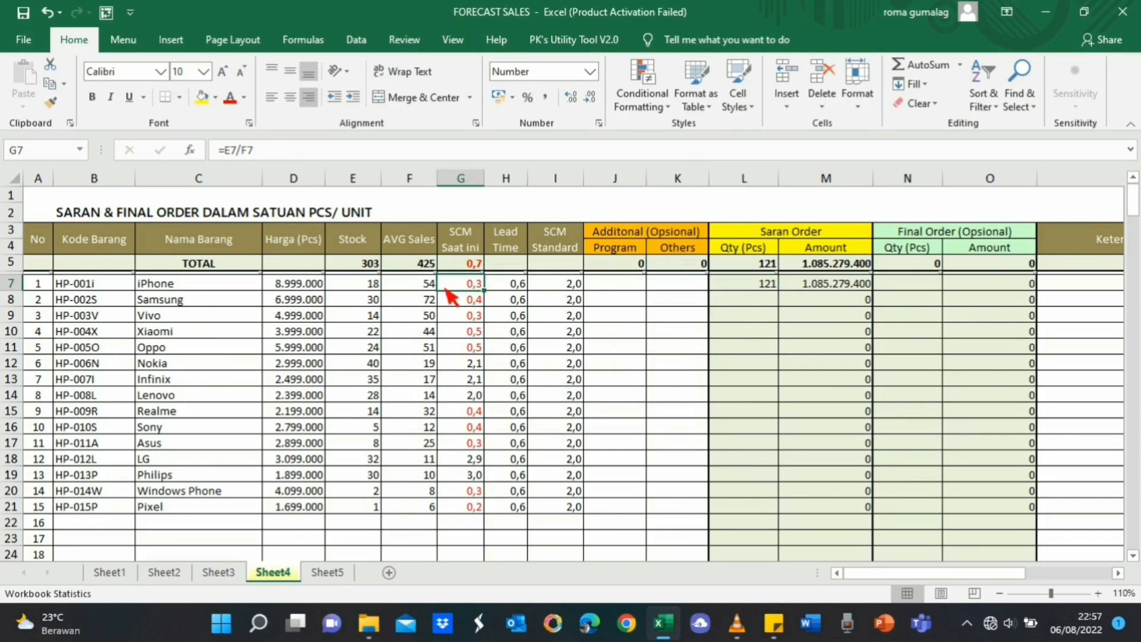
{"action": "left_click", "coordinate": [375, 289]}
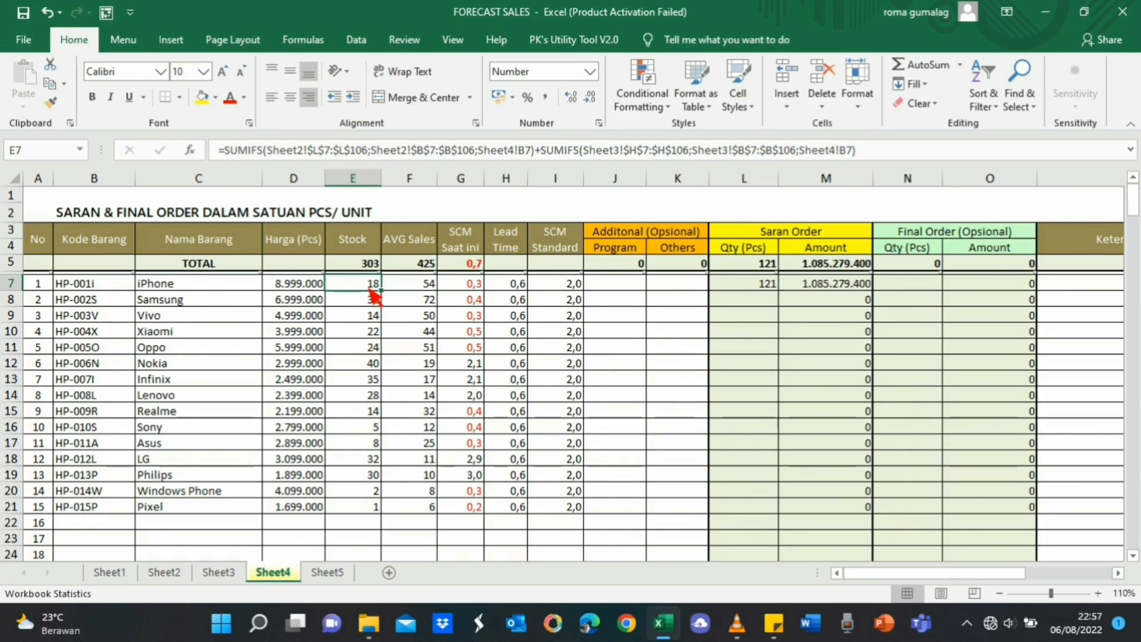
{"action": "left_click", "coordinate": [429, 288]}
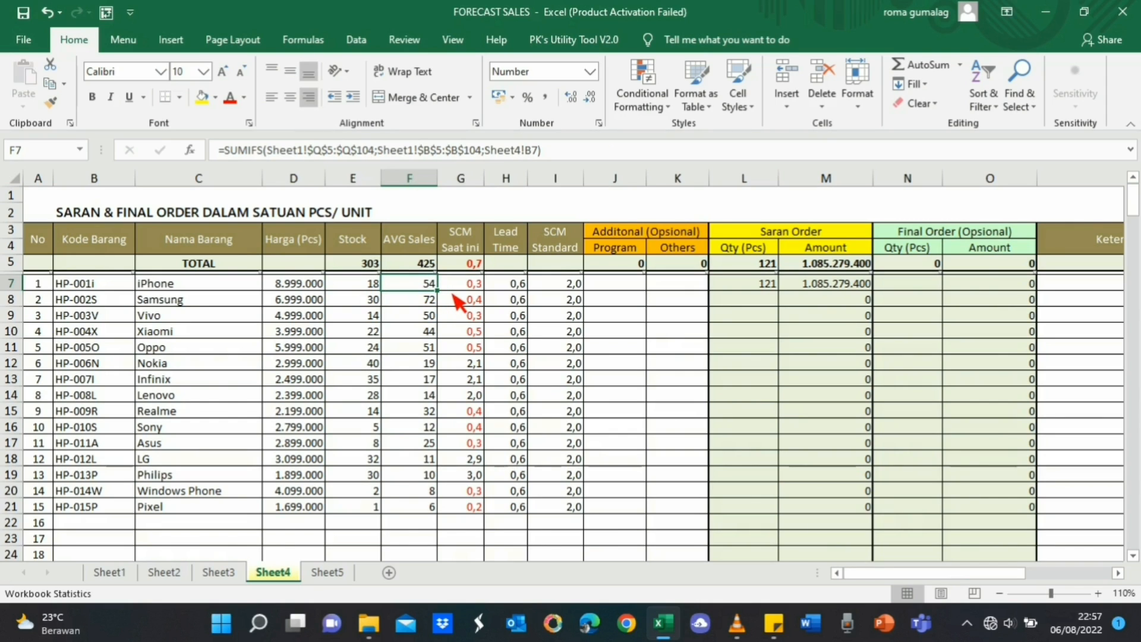
{"action": "left_click", "coordinate": [369, 288]}
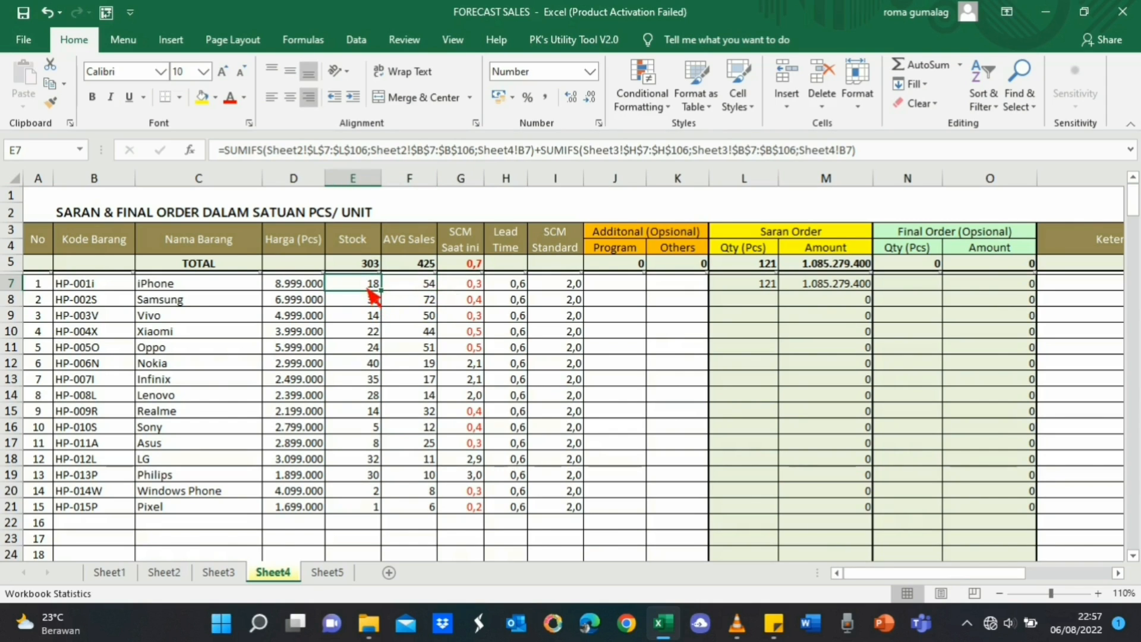
{"action": "left_click", "coordinate": [505, 288]}
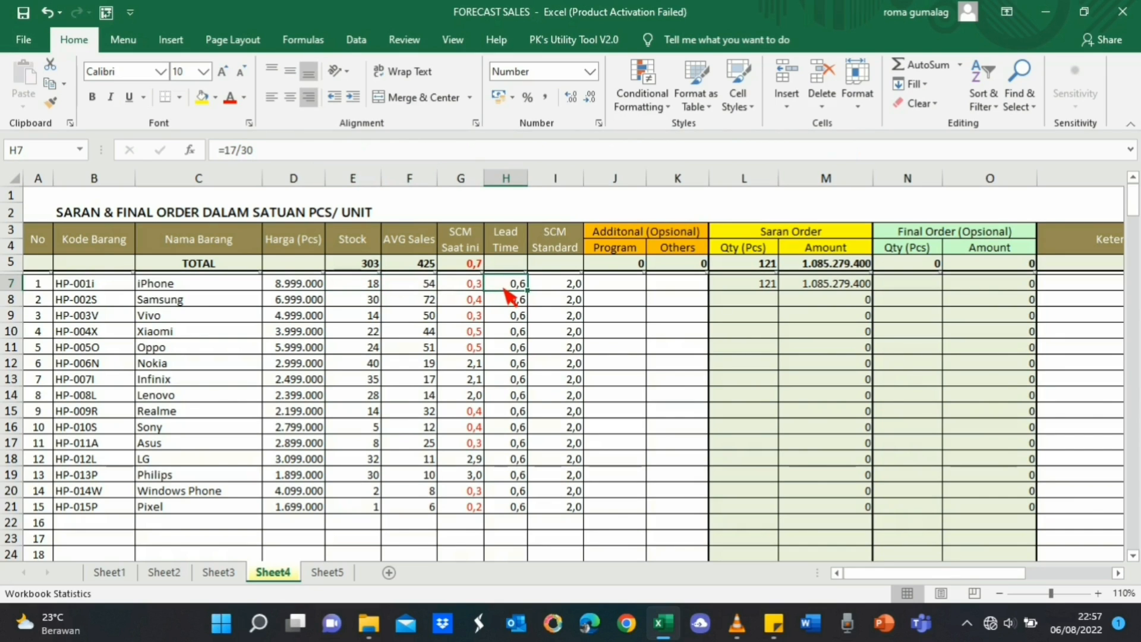
{"action": "left_click", "coordinate": [566, 286]}
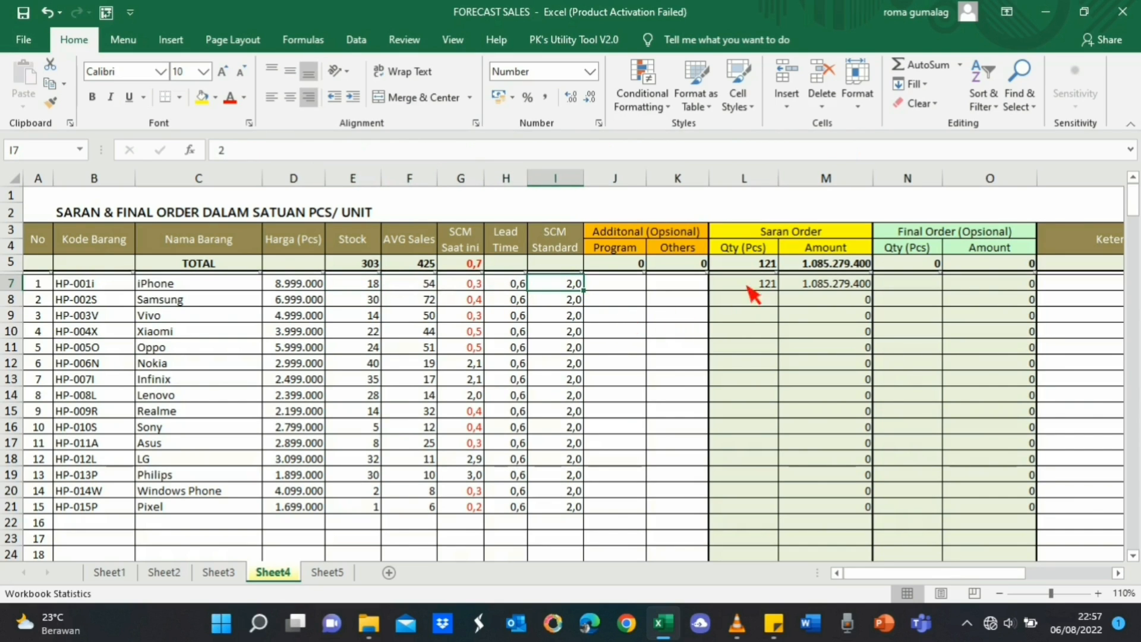
- Copy the Saran Order quantity formula from L7 to L8:L21 for the remaining products
{"action": "left_click", "coordinate": [765, 287]}
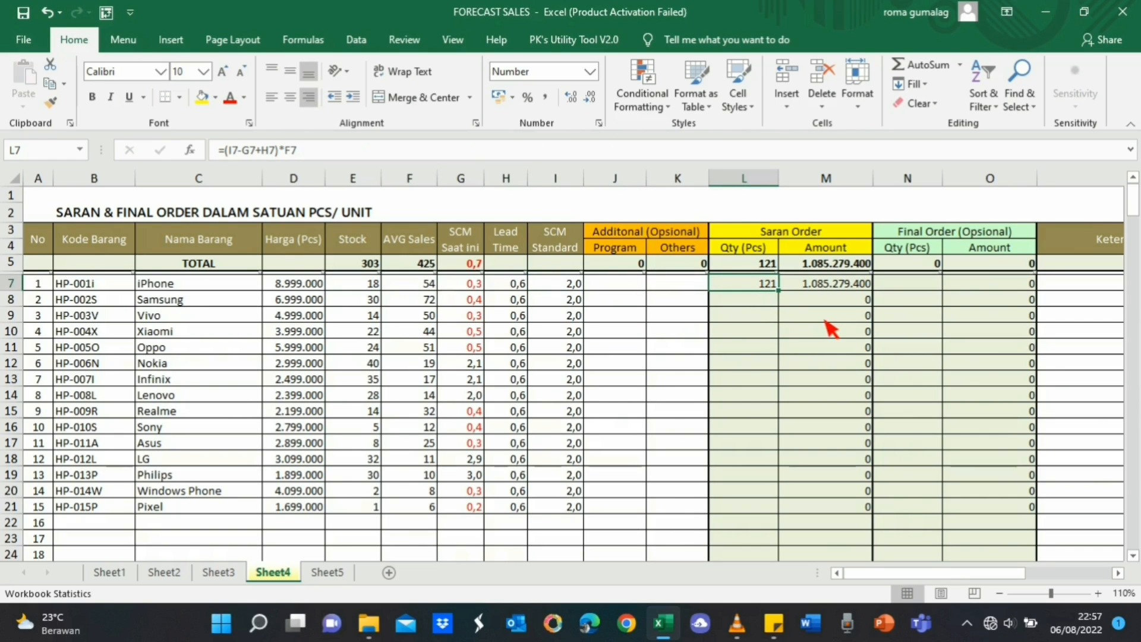
{"action": "key", "text": "ctrl+c"}
{"action": "key", "text": "Down"}
{"action": "key", "text": "shift+Down"}
{"action": "key", "text": "shift+Down"}
{"action": "key", "text": "shift+Down"}
{"action": "key", "text": "shift+Down"}
{"action": "key", "text": "shift+Down"}
{"action": "key", "text": "shift+Down"}
{"action": "key", "text": "shift+Down"}
{"action": "key", "text": "shift+Down"}
{"action": "key", "text": "shift+Down"}
{"action": "key", "text": "shift+Down"}
{"action": "key", "text": "shift+Down"}
{"action": "key", "text": "shift+Down"}
{"action": "key", "text": "shift+Down"}
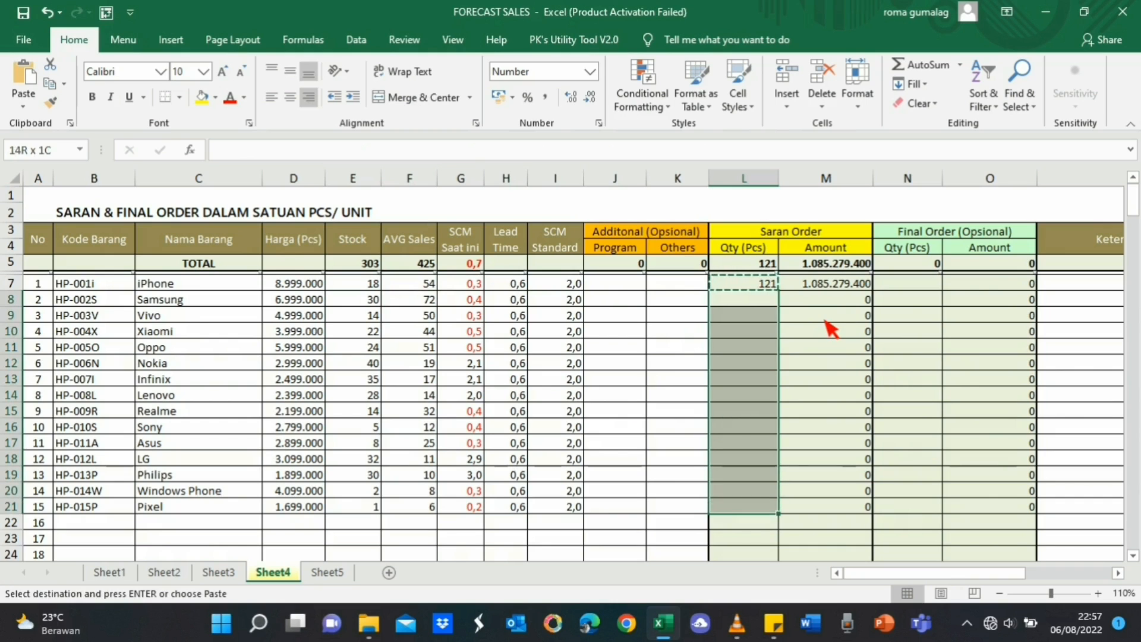
{"action": "key", "text": "Return"}
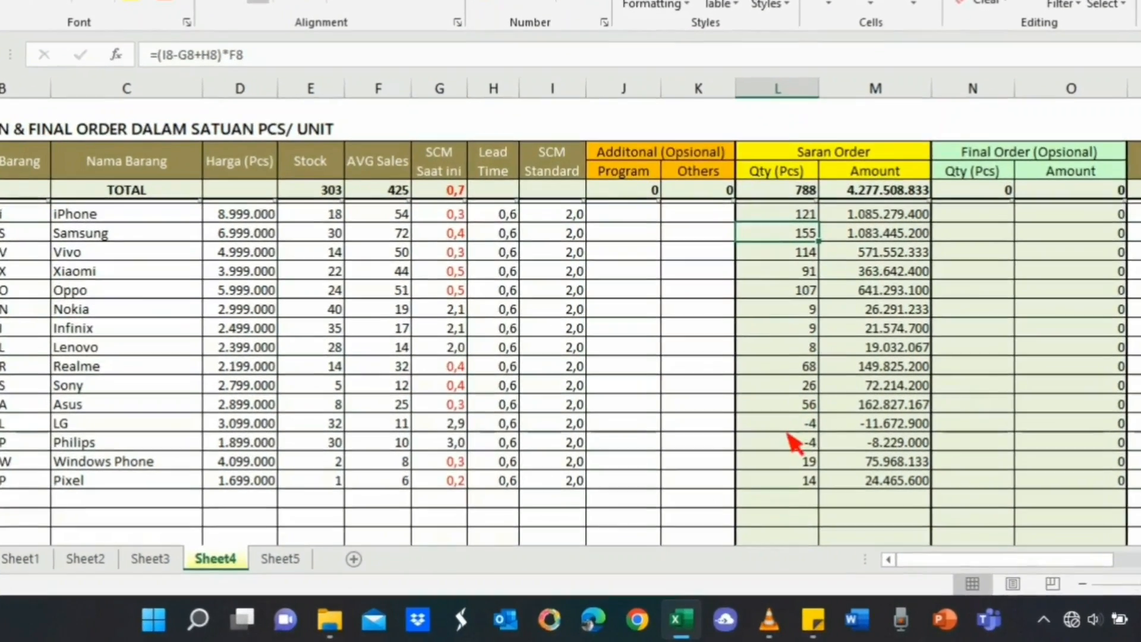
- Inspect the Saran Order quantities for LG and Philips and the formulas behind them
{"action": "left_click", "coordinate": [790, 424]}
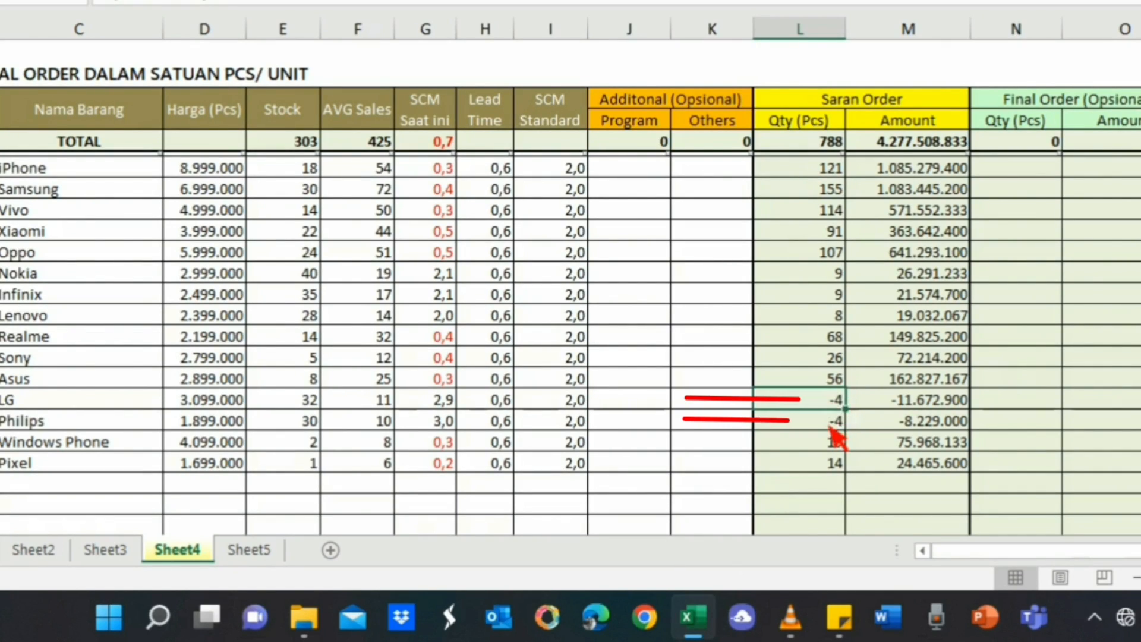
{"action": "left_click", "coordinate": [834, 423]}
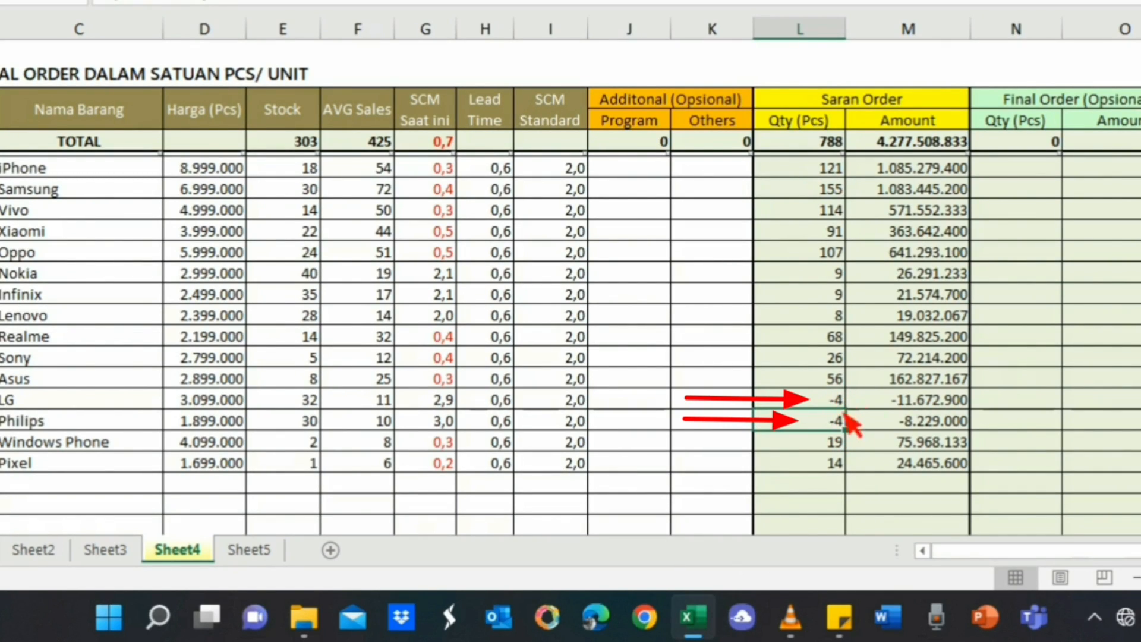
{"action": "left_click_drag", "start_coordinate": [832, 399], "coordinate": [885, 418]}
{"action": "left_click", "coordinate": [788, 364]}
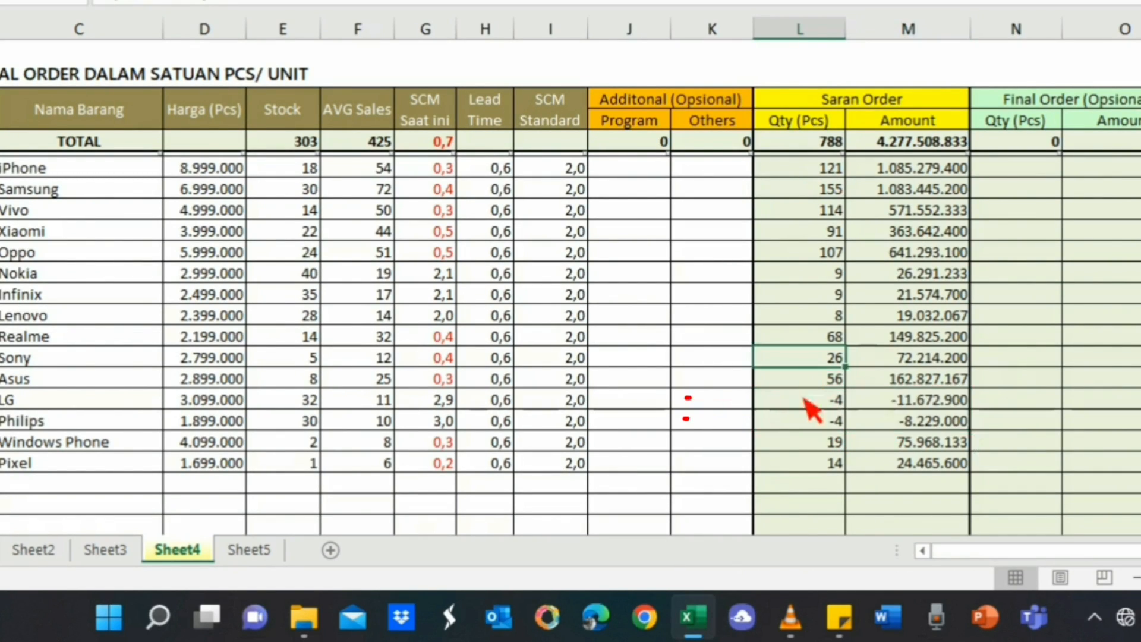
{"action": "left_click", "coordinate": [804, 400]}
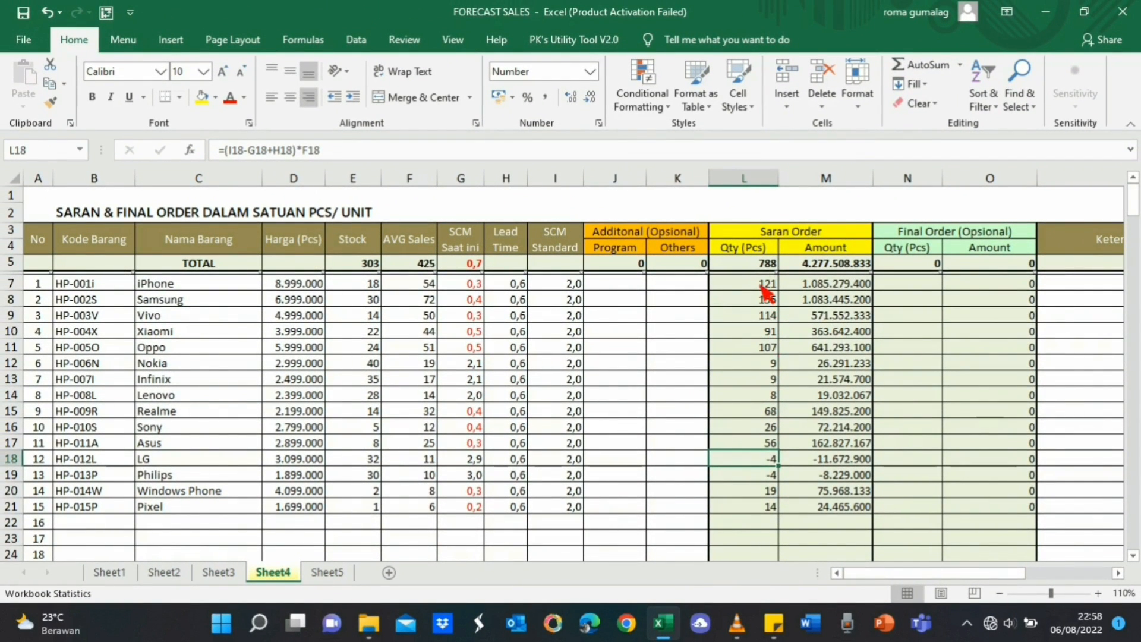
{"action": "left_click", "coordinate": [761, 285]}
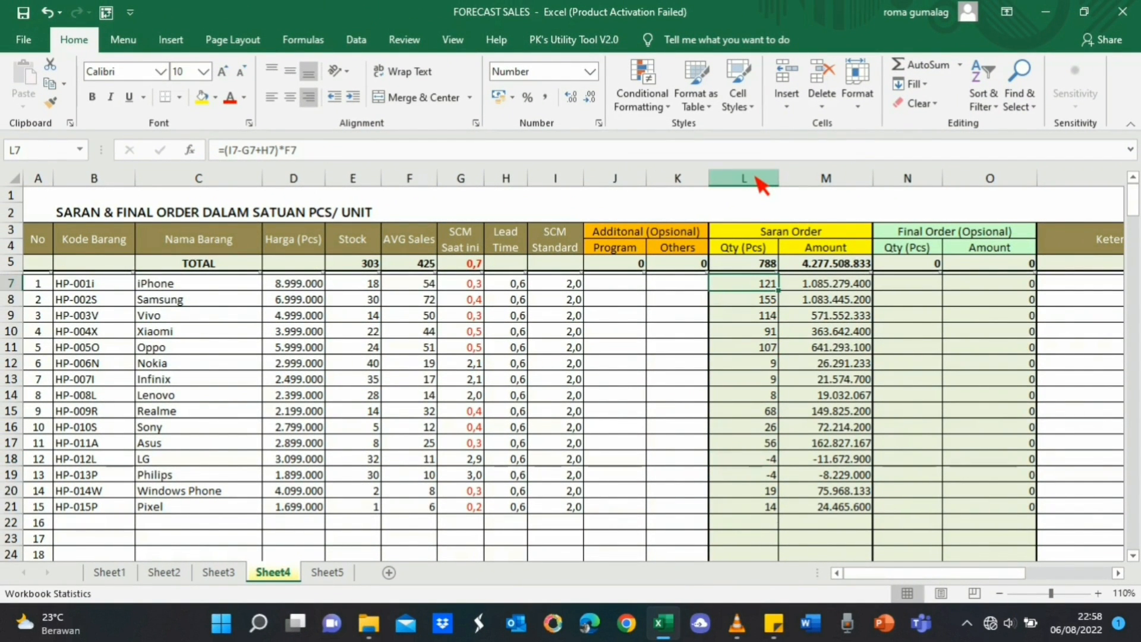
- Set up a Less Than conditional formatting rule on the whole of column L with 0 as the threshold
{"action": "left_click", "coordinate": [759, 180]}
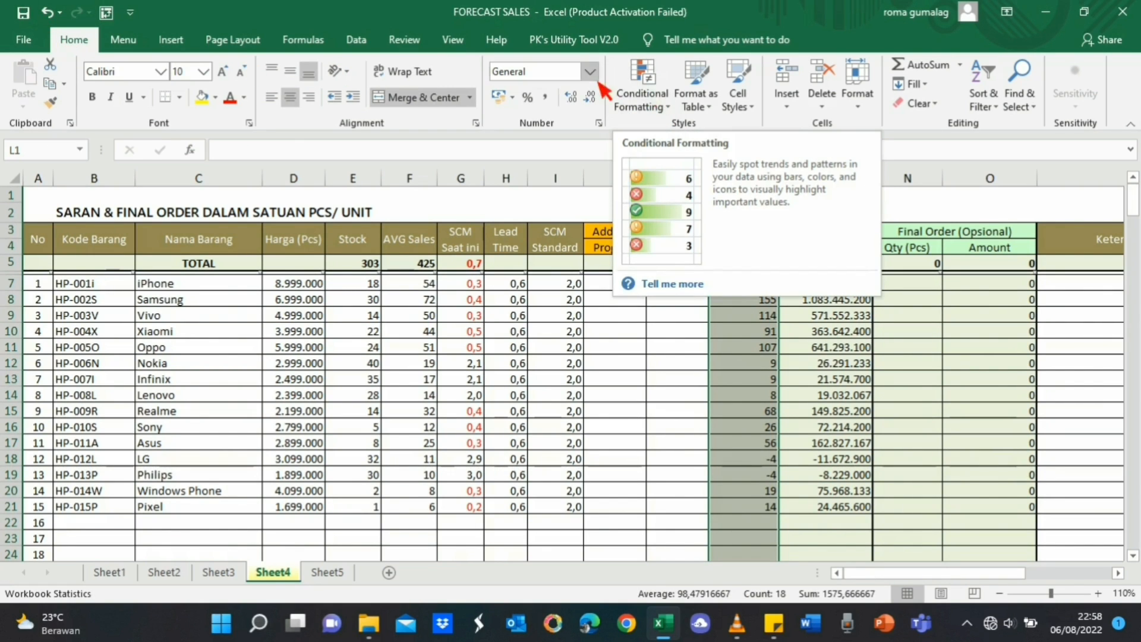
{"action": "left_click", "coordinate": [641, 89]}
{"action": "mouse_move", "coordinate": [690, 144]}
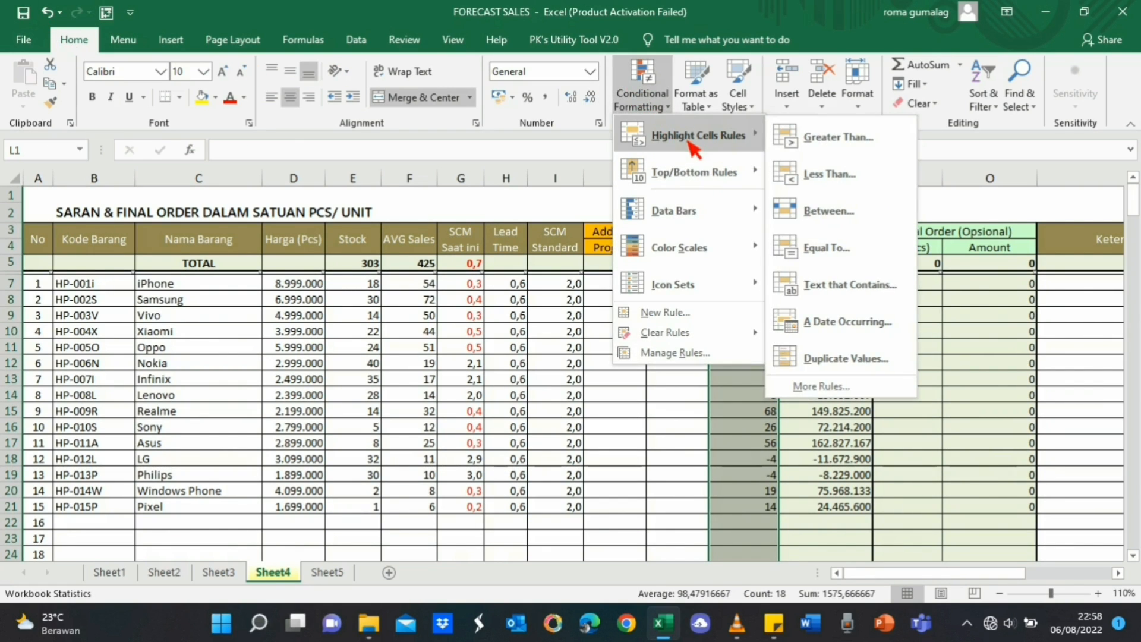
{"action": "left_click", "coordinate": [871, 176]}
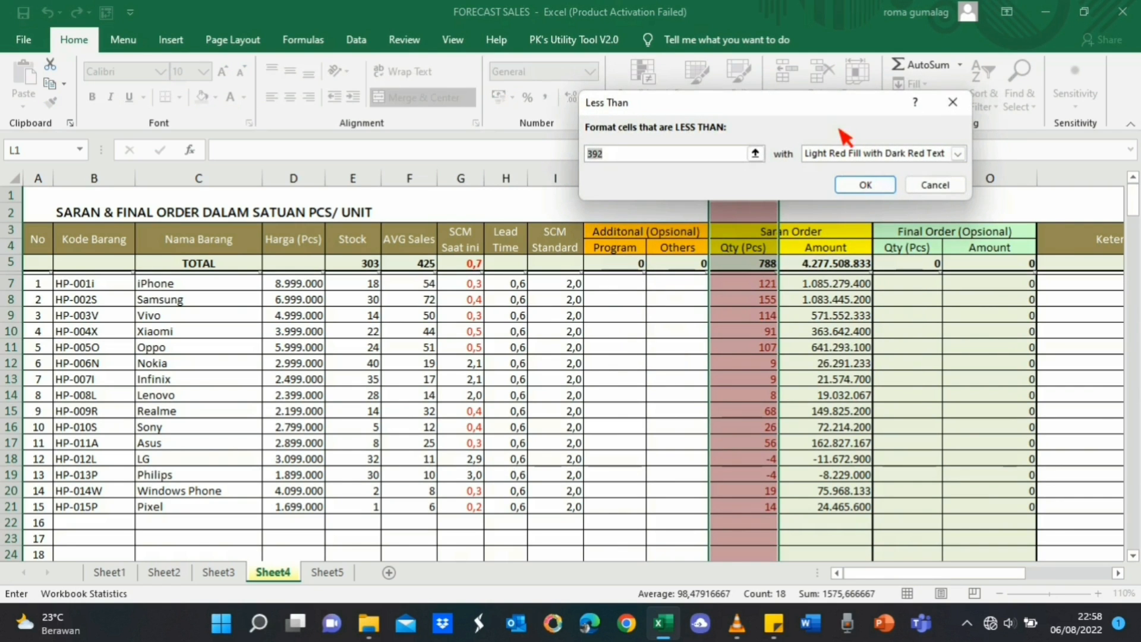
{"action": "left_click_drag", "start_coordinate": [814, 109], "coordinate": [389, 99]}
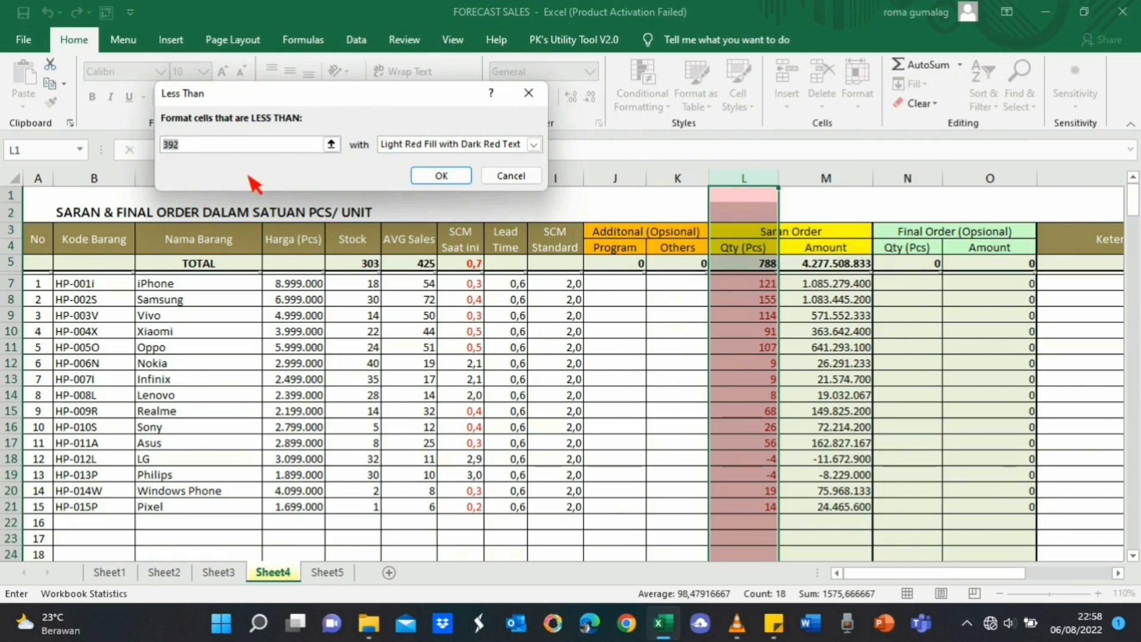
{"action": "type", "text": "0"}
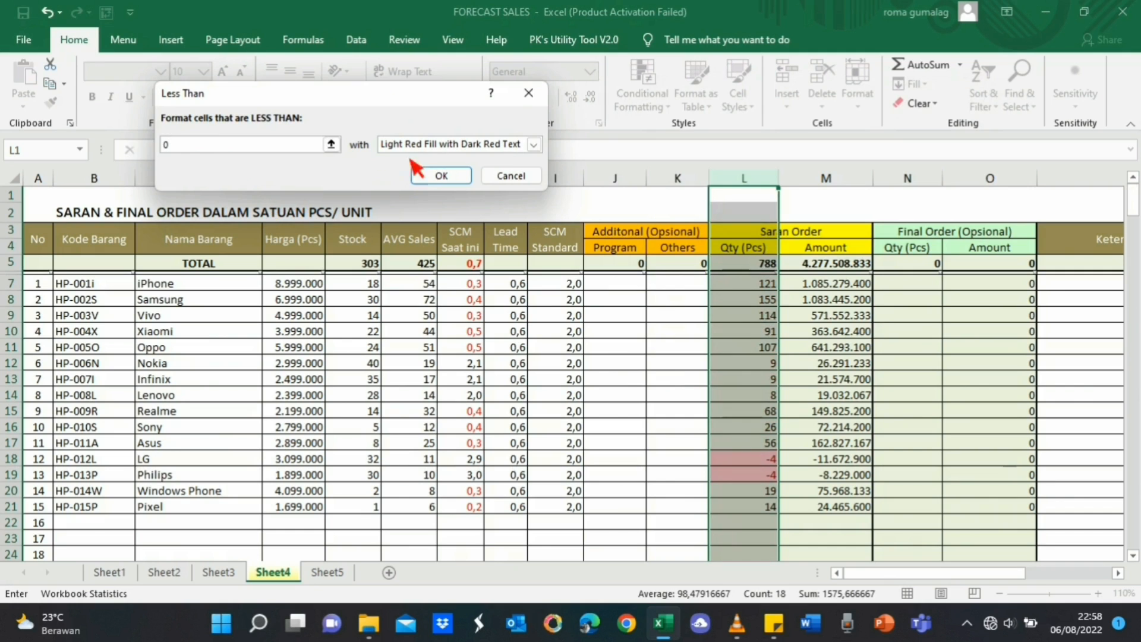
- Give the Less Than rule a custom format with a red font colour
{"action": "left_click", "coordinate": [431, 147]}
{"action": "left_click", "coordinate": [427, 226]}
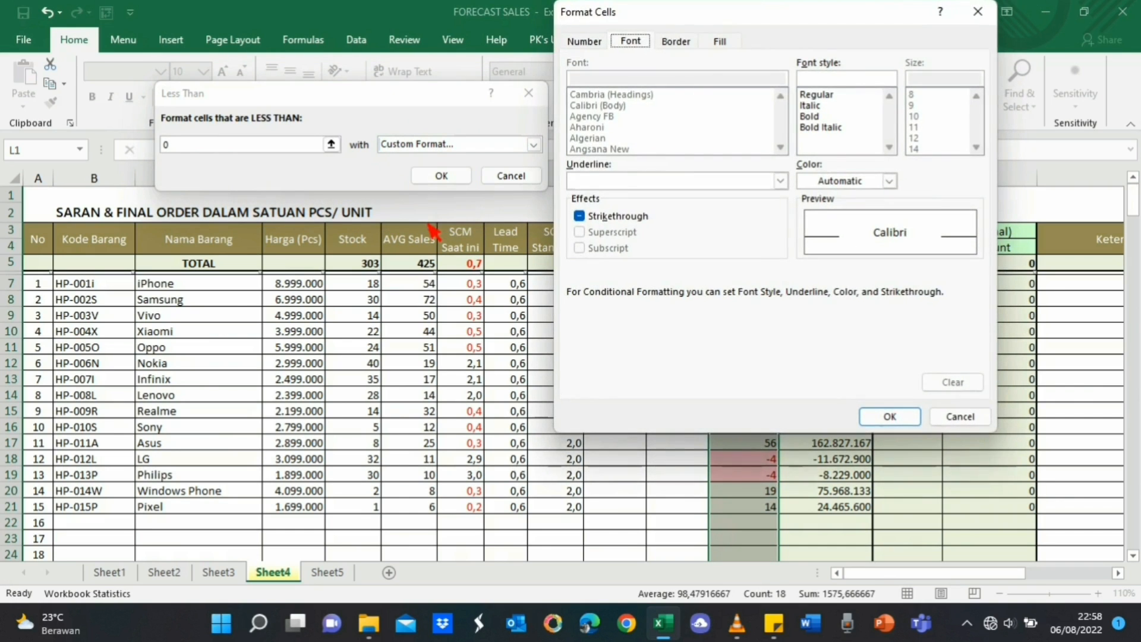
{"action": "left_click", "coordinate": [840, 181]}
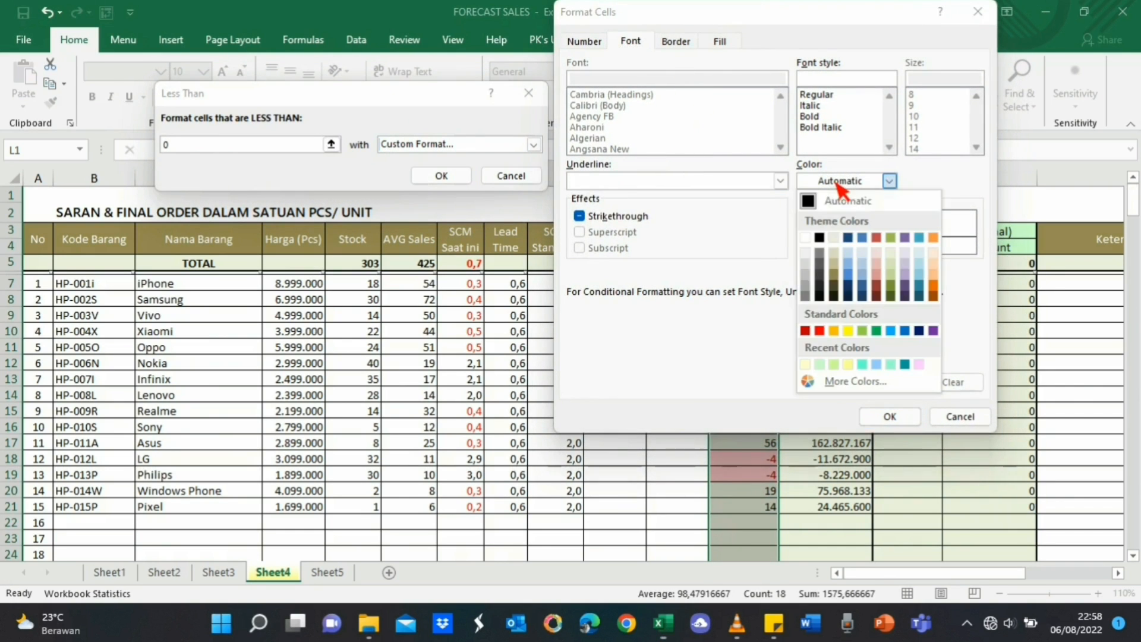
{"action": "left_click", "coordinate": [820, 330]}
{"action": "left_click", "coordinate": [886, 416]}
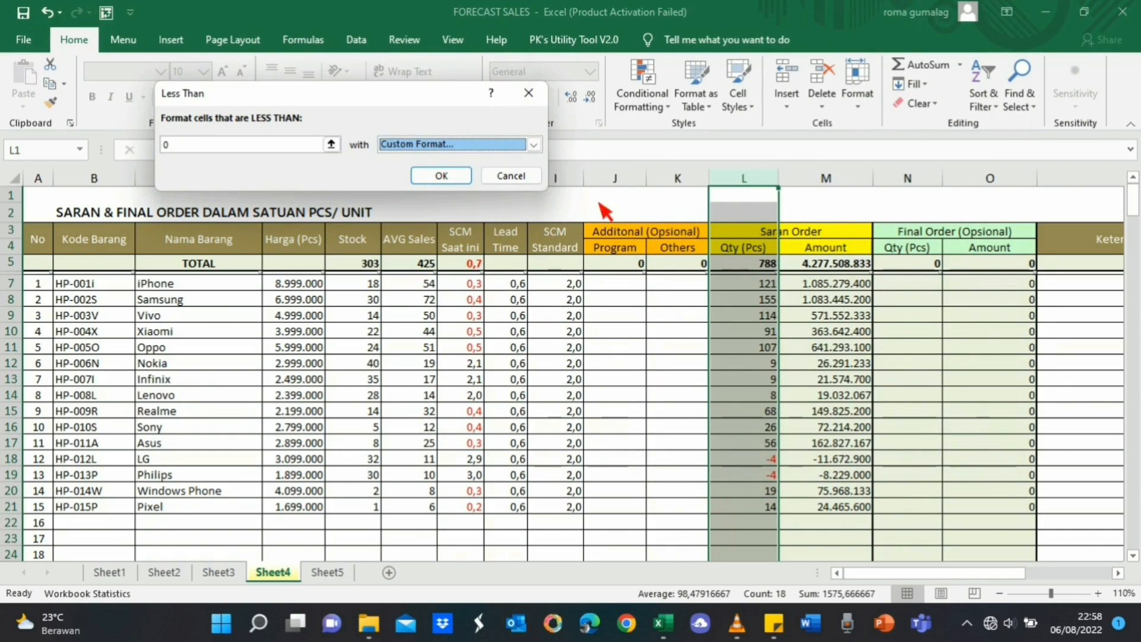
- Apply the red Less Than 0 rule to column L and save the workbook
{"action": "left_click", "coordinate": [442, 175]}
{"action": "left_click", "coordinate": [615, 364]}
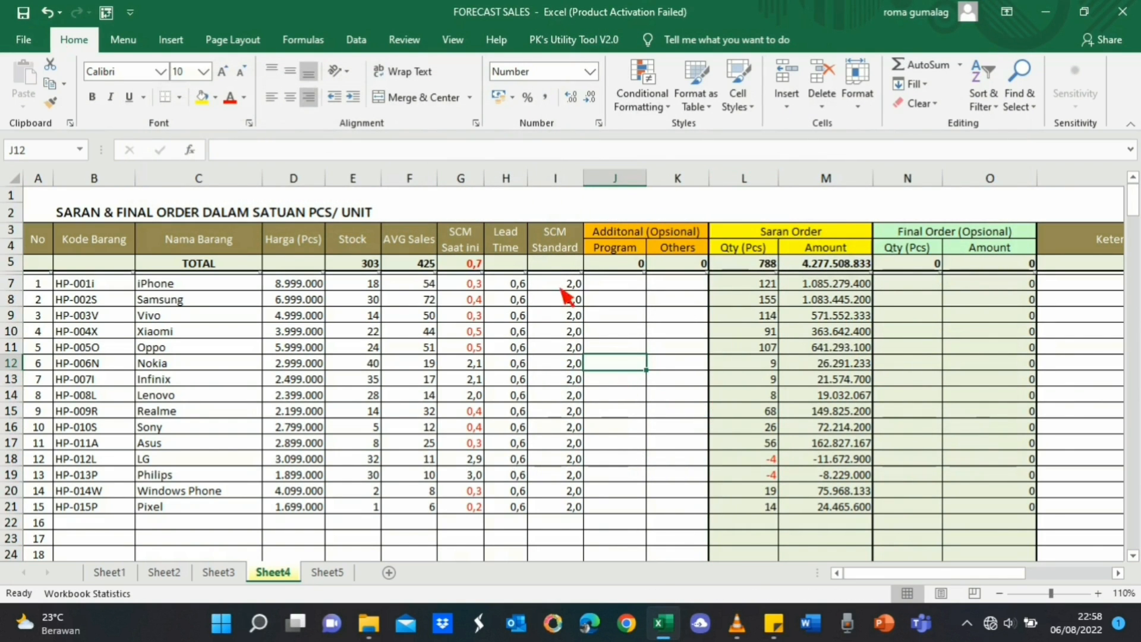
{"action": "left_click", "coordinate": [23, 13]}
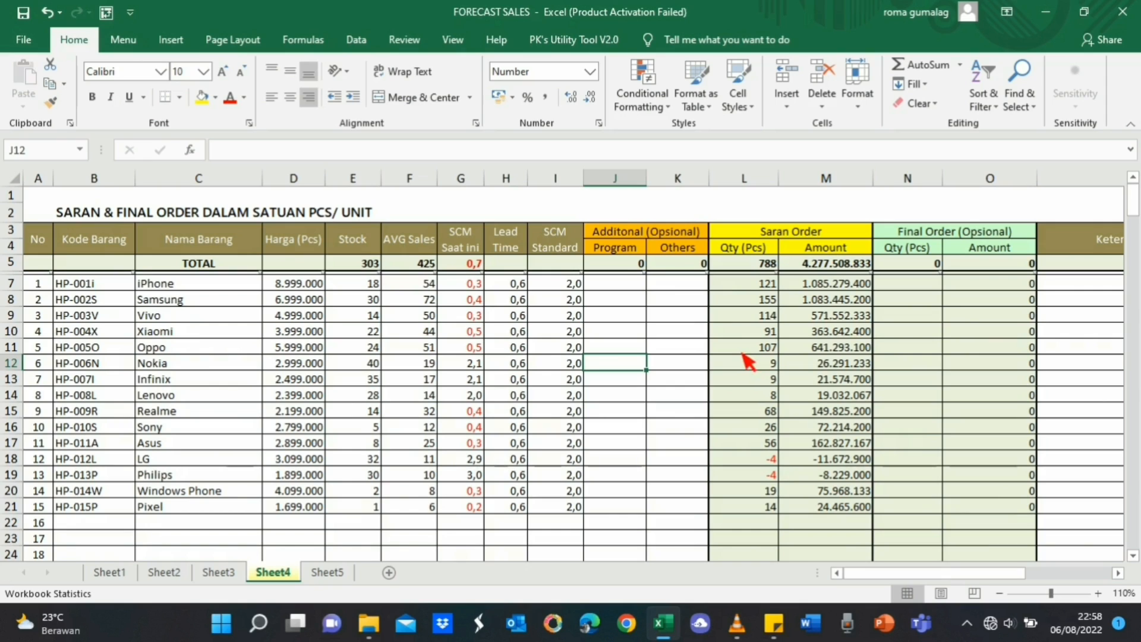
- Inspect the Saran Order quantities, amounts and formulas for Philips and LG, and compare them with the iPhone and Oppo formulas
{"action": "left_click", "coordinate": [759, 475]}
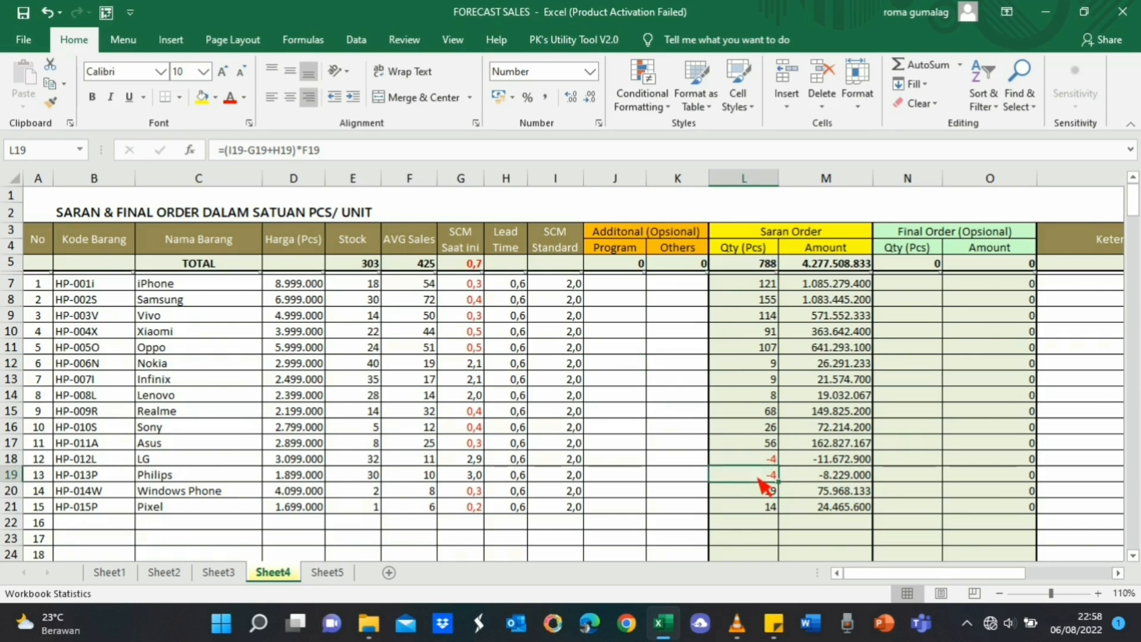
{"action": "left_click", "coordinate": [770, 458]}
{"action": "left_click", "coordinate": [819, 461]}
{"action": "left_click", "coordinate": [785, 479]}
{"action": "left_click", "coordinate": [757, 463]}
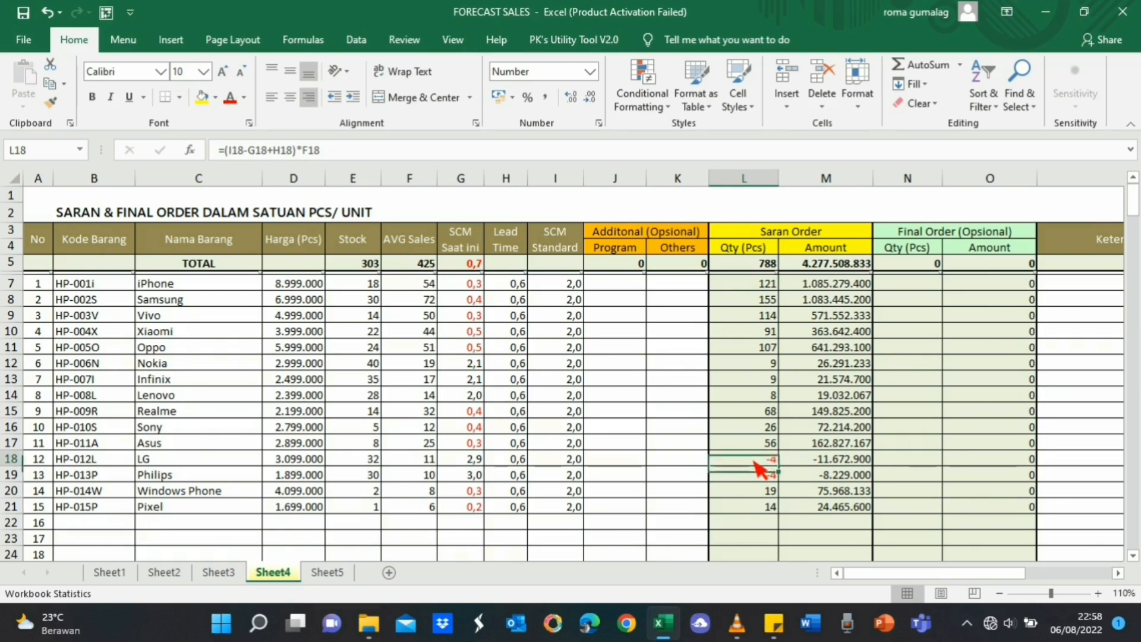
{"action": "left_click", "coordinate": [755, 285]}
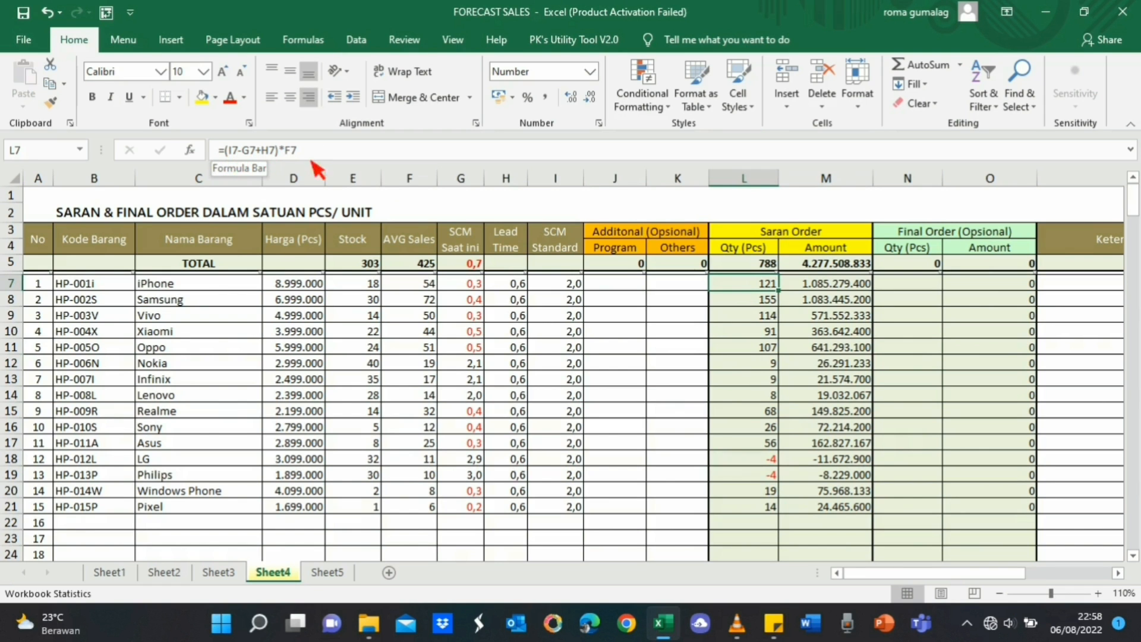
{"action": "left_click", "coordinate": [764, 347]}
- Begin the L7 formula with IF and wrap (I7-G7+H7)*F7 in ROUND with 0 decimals as the tested expression
{"action": "left_click", "coordinate": [727, 289]}
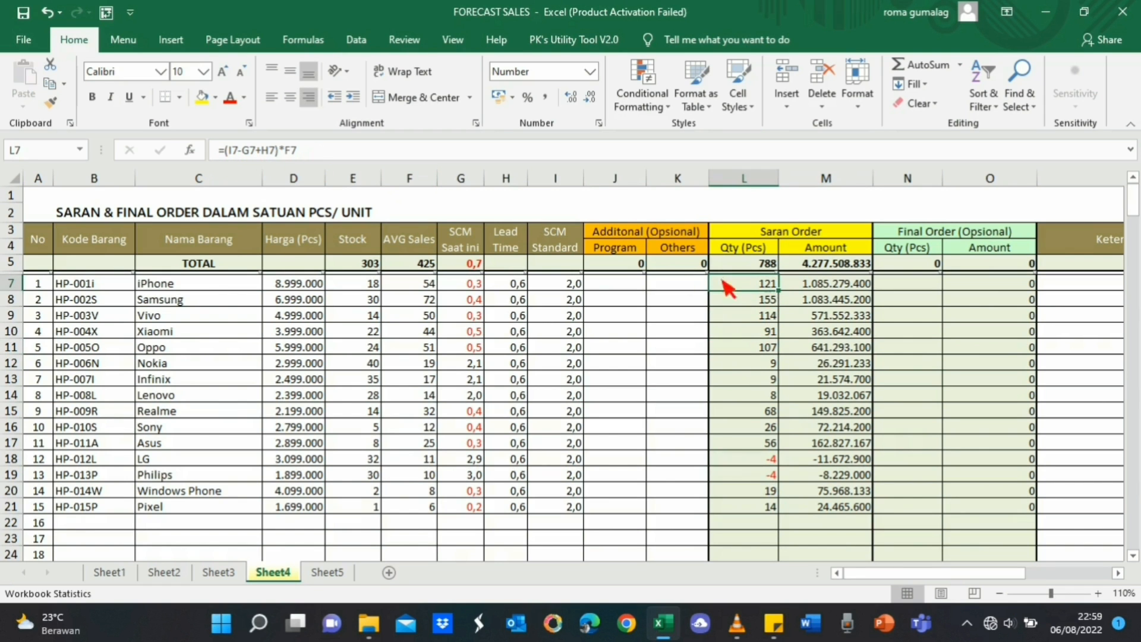
{"action": "left_click", "coordinate": [248, 153]}
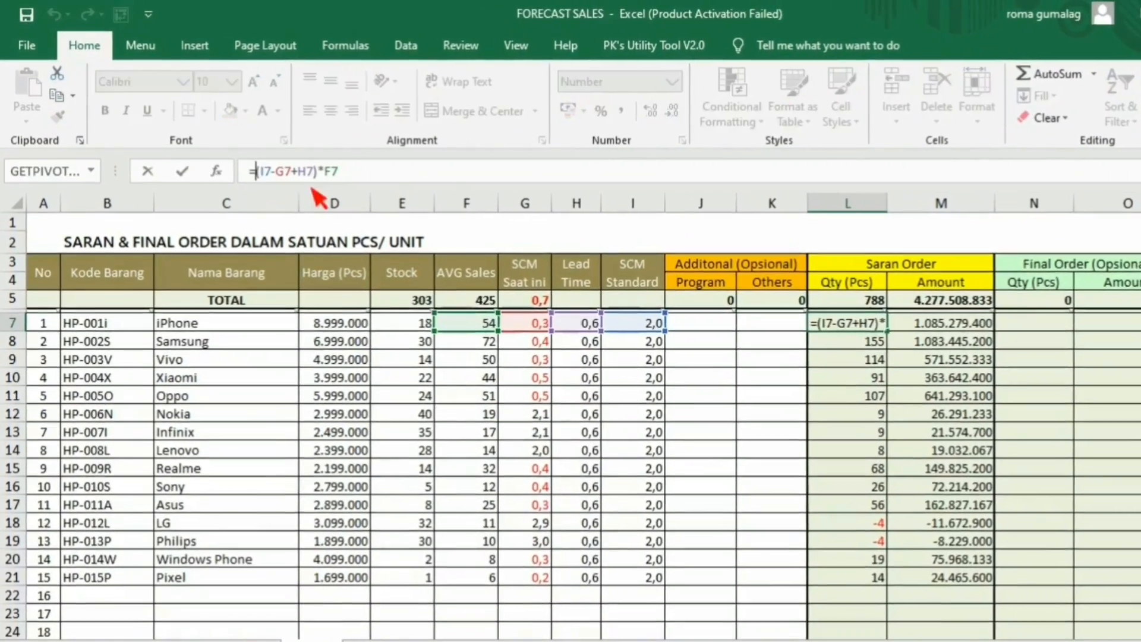
{"action": "type", "text": "IF"}
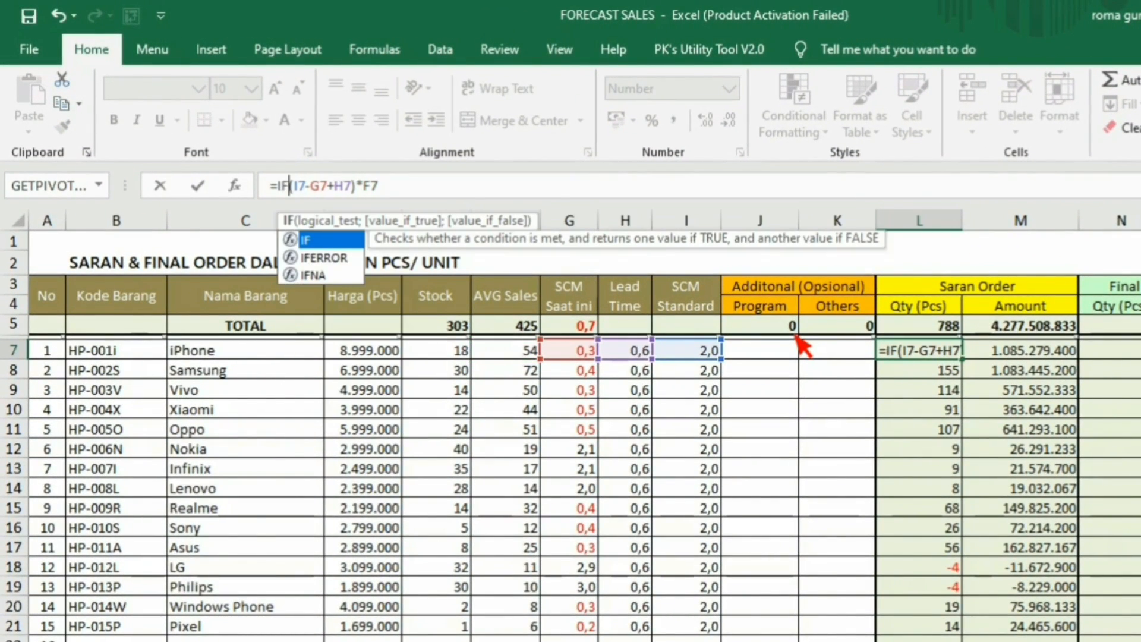
{"action": "type", "text": "(RO"}
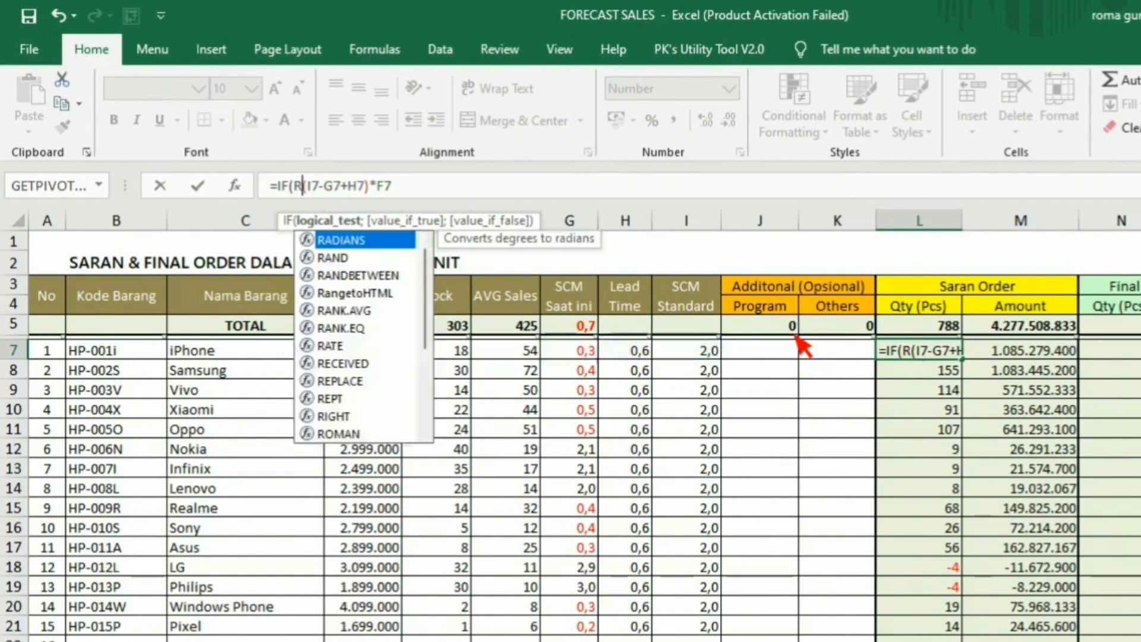
{"action": "type", "text": "UND"}
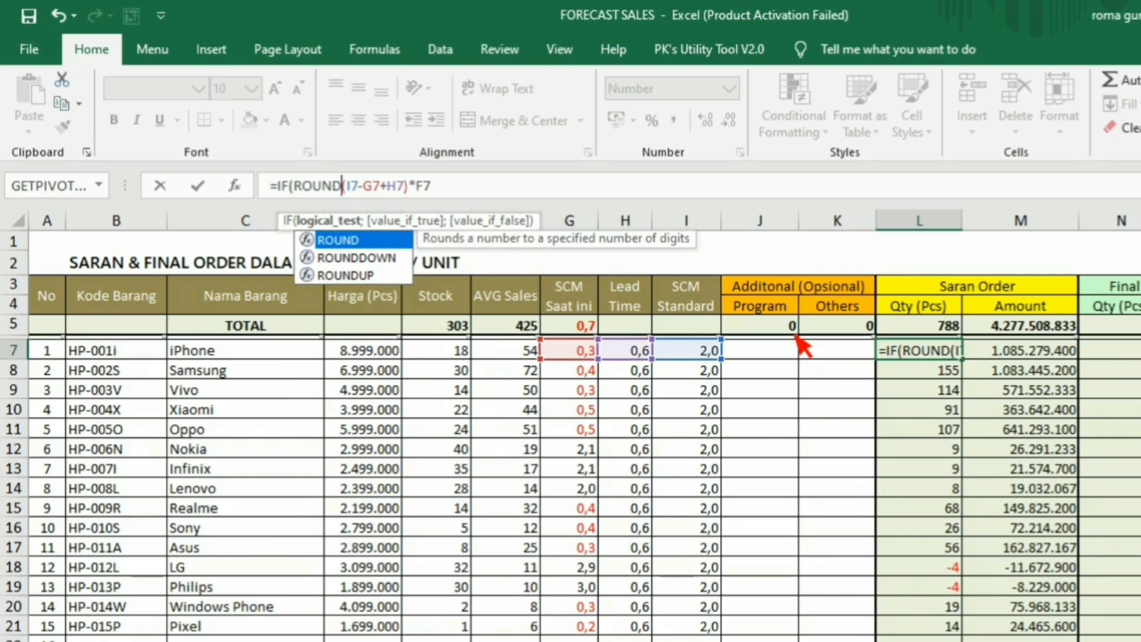
{"action": "type", "text": "("}
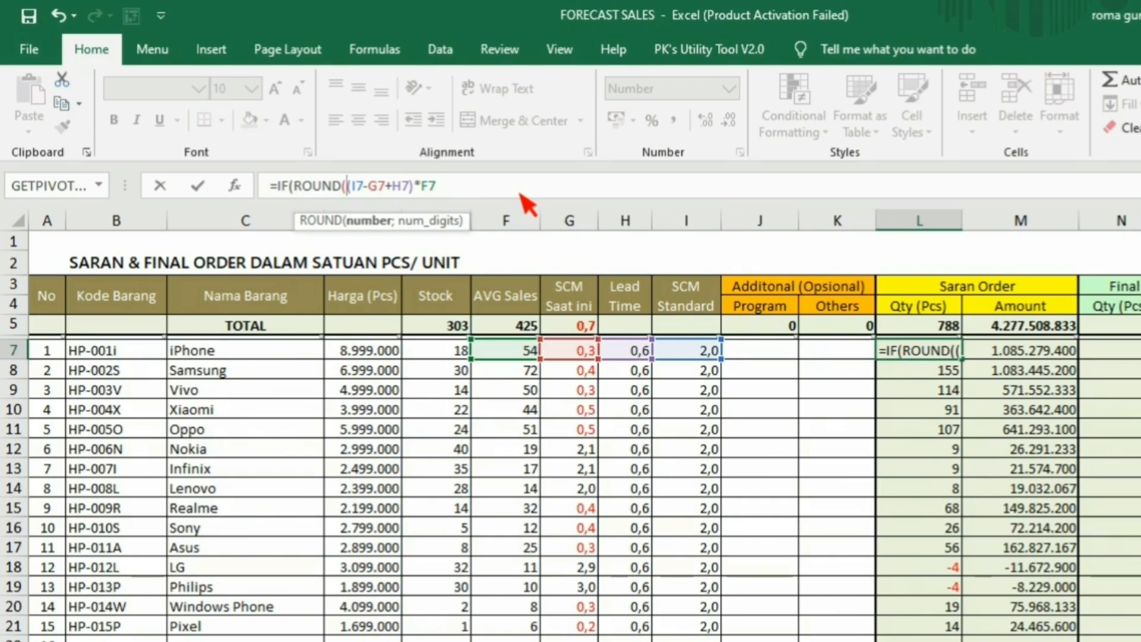
{"action": "key", "text": "End"}
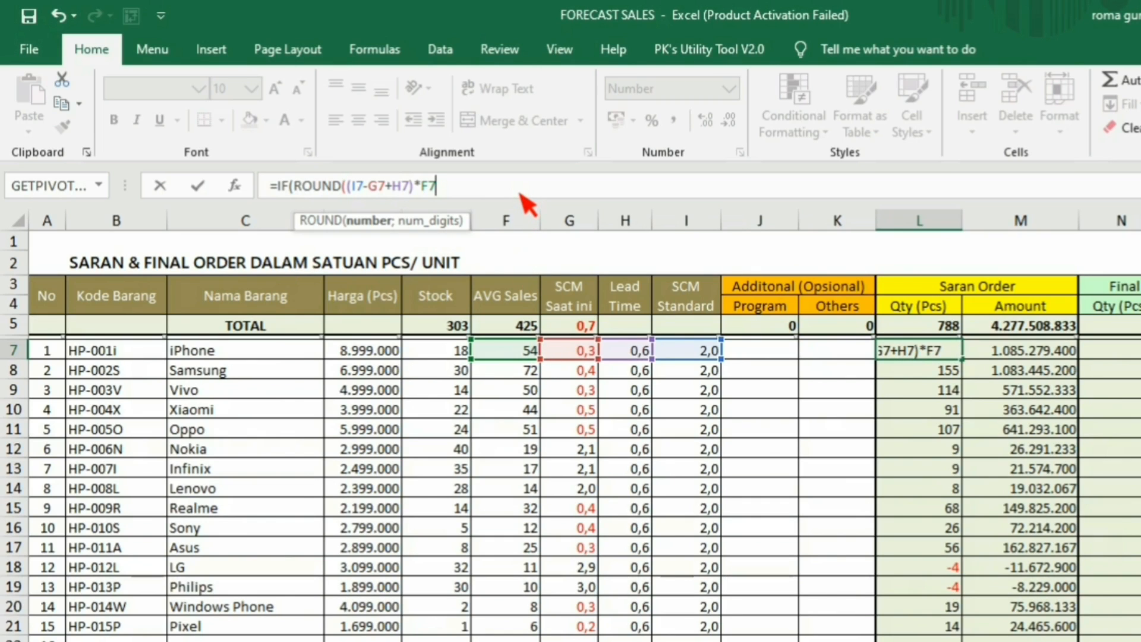
{"action": "type", "text": ";"}
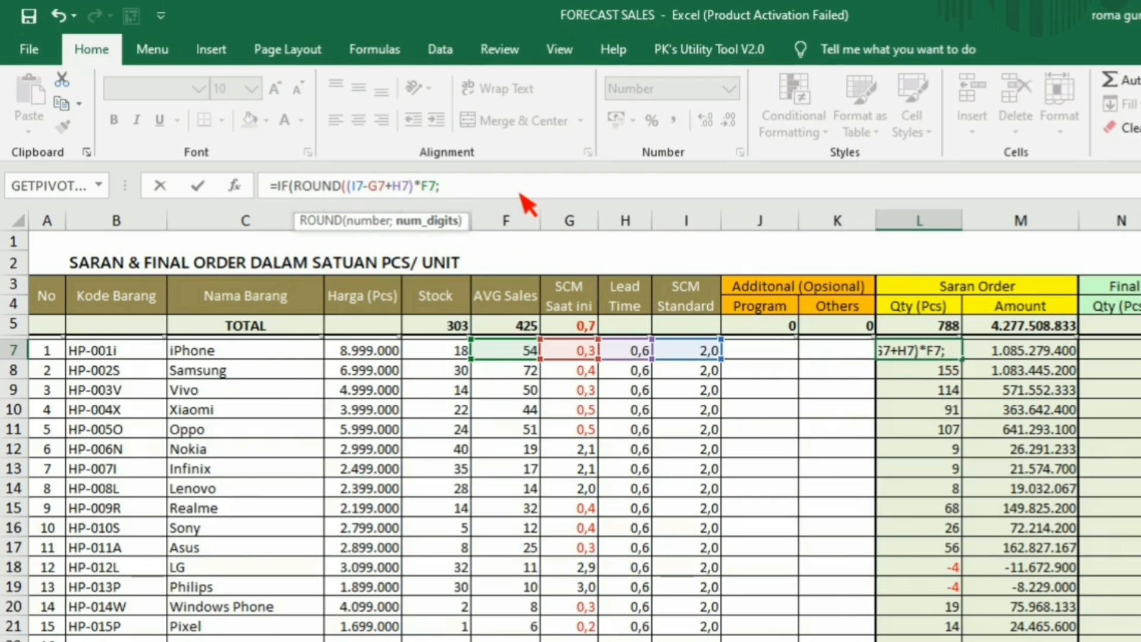
{"action": "type", "text": "0)"}
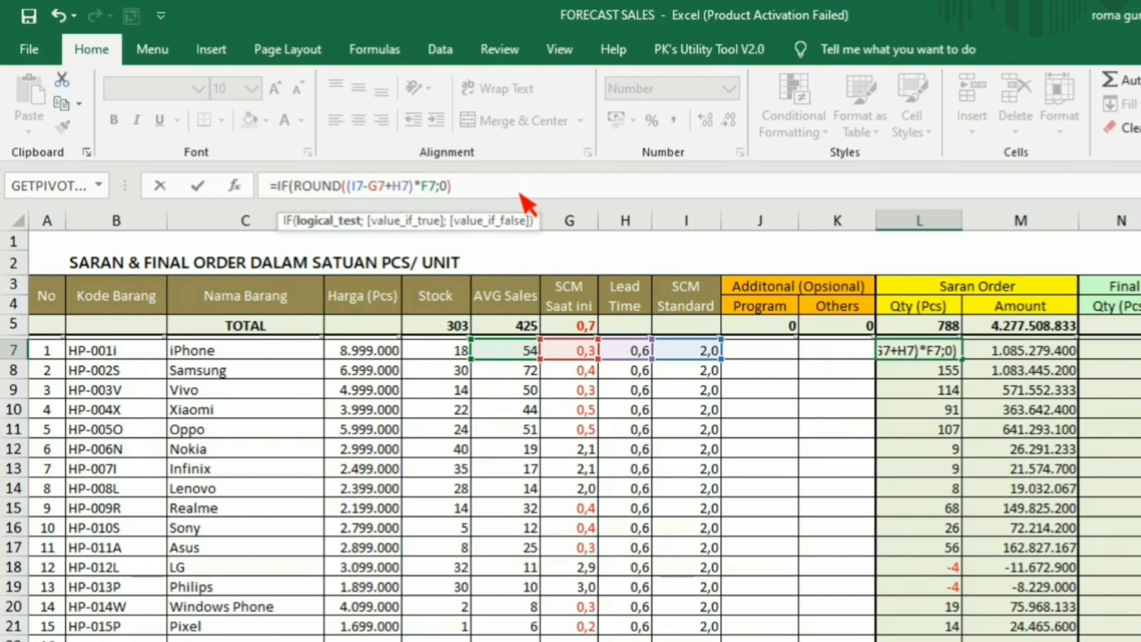
- Make the L7 IF test check for <0, return 0 when true, and reuse (ROUND((I7-G7+H7)*F7;0) as the false value
{"action": "type", "text": "<0"}
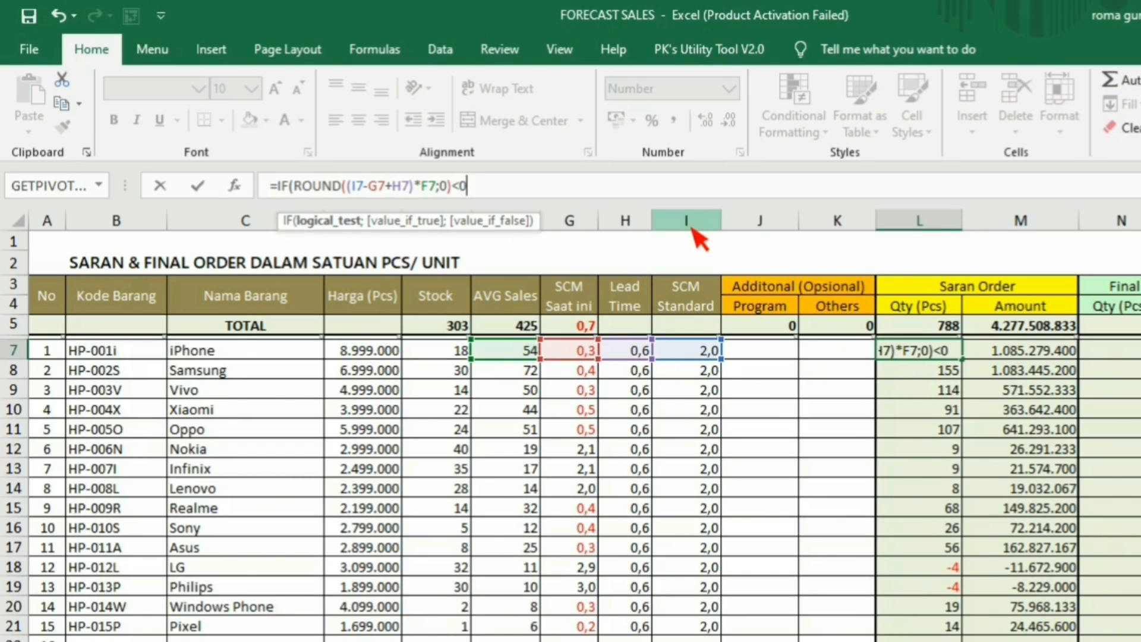
{"action": "type", "text": ";0"}
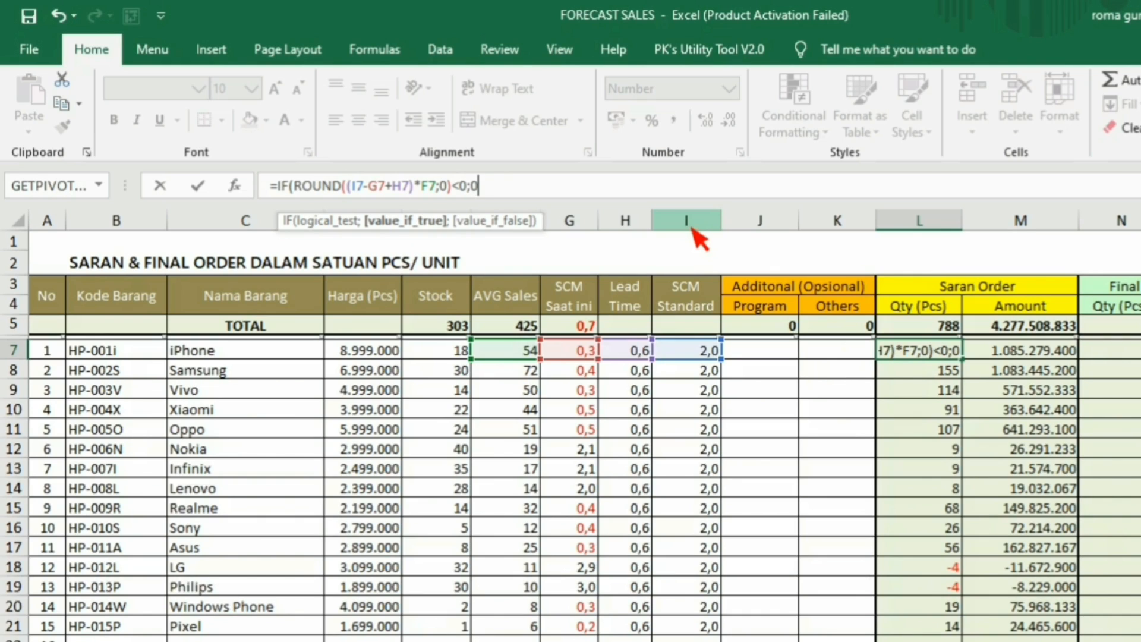
{"action": "type", "text": ";"}
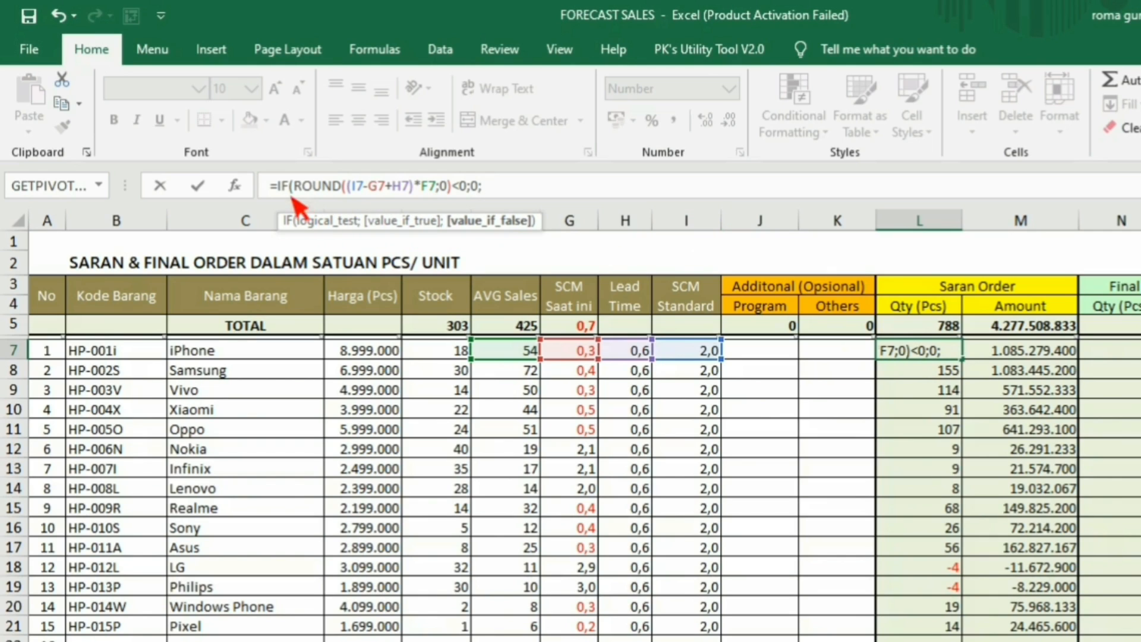
{"action": "left_click", "coordinate": [291, 187]}
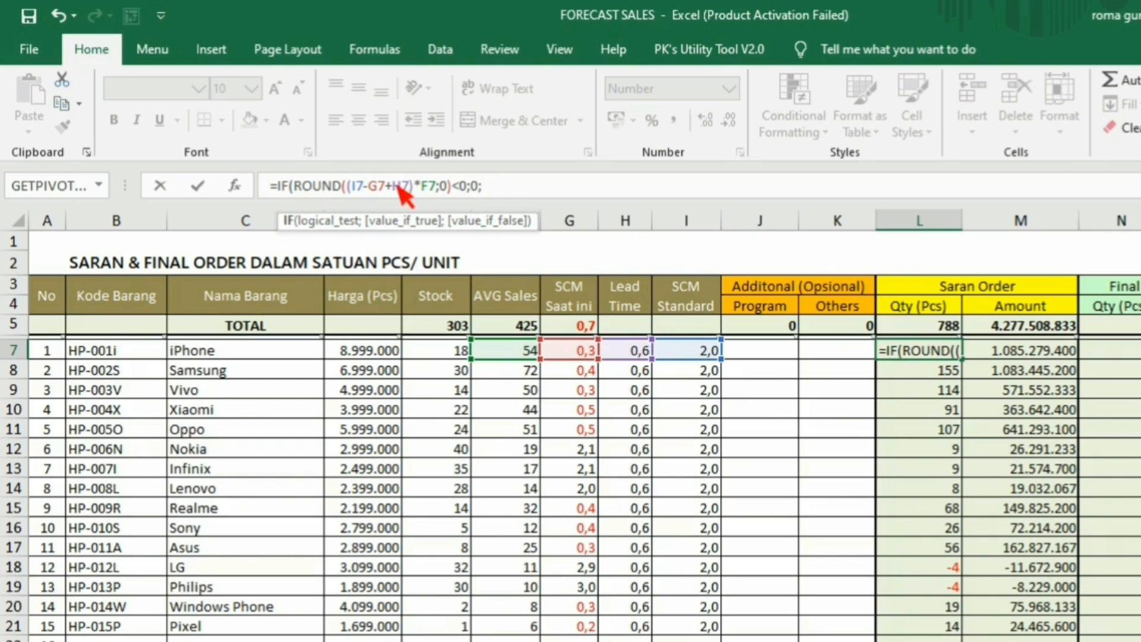
{"action": "left_click", "coordinate": [450, 186], "text": "shift"}
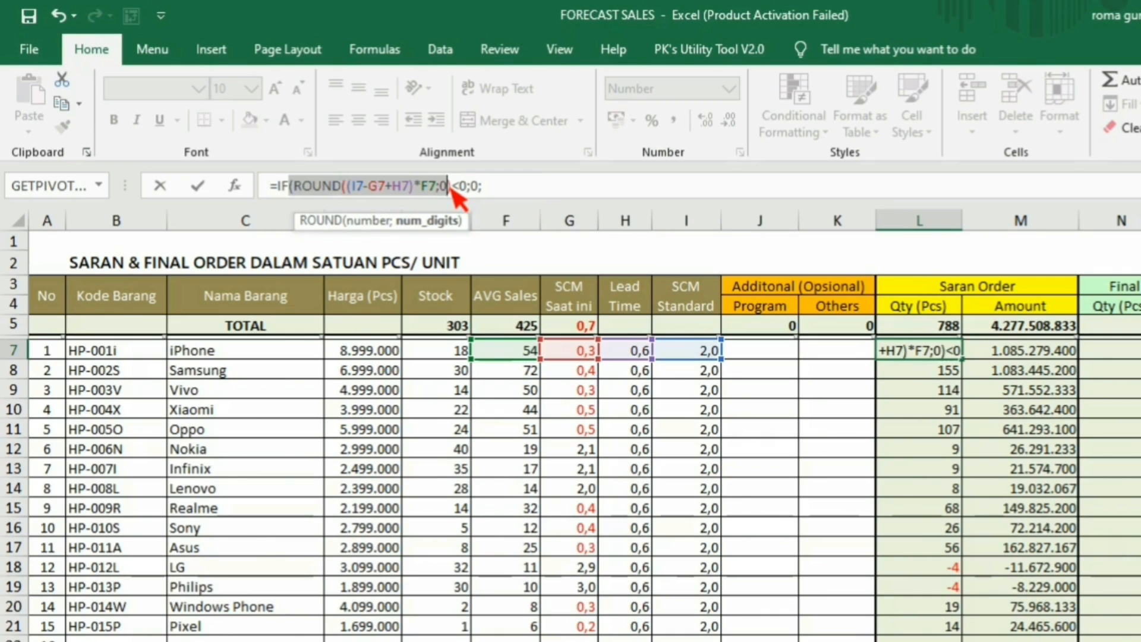
{"action": "left_click", "coordinate": [454, 187], "text": "shift"}
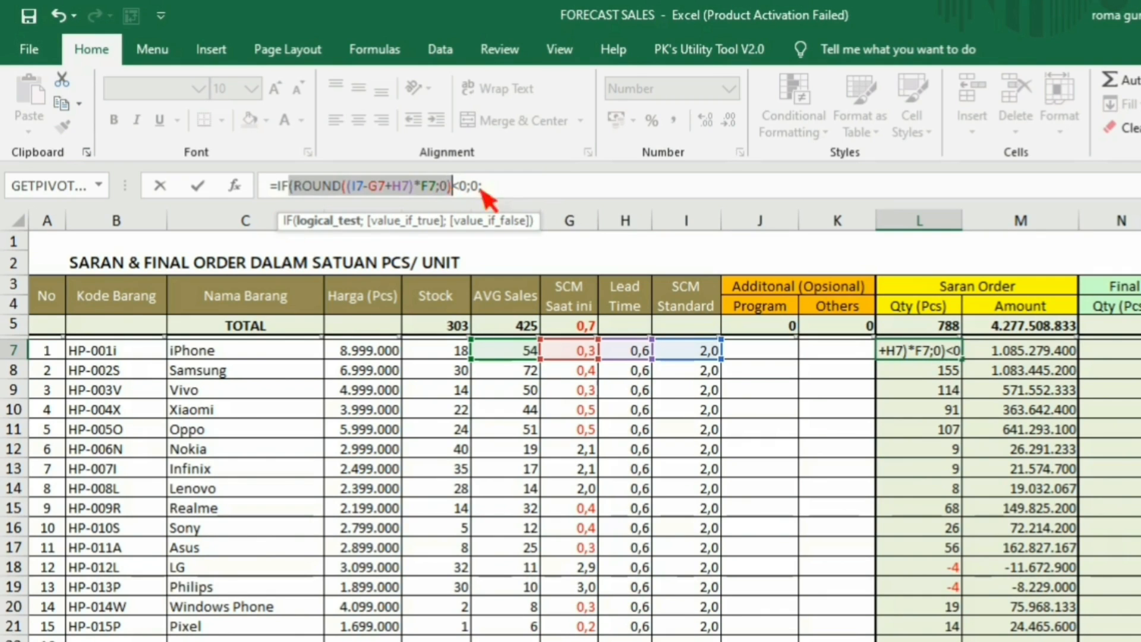
{"action": "key", "text": "ctrl+c"}
{"action": "left_click", "coordinate": [572, 191]}
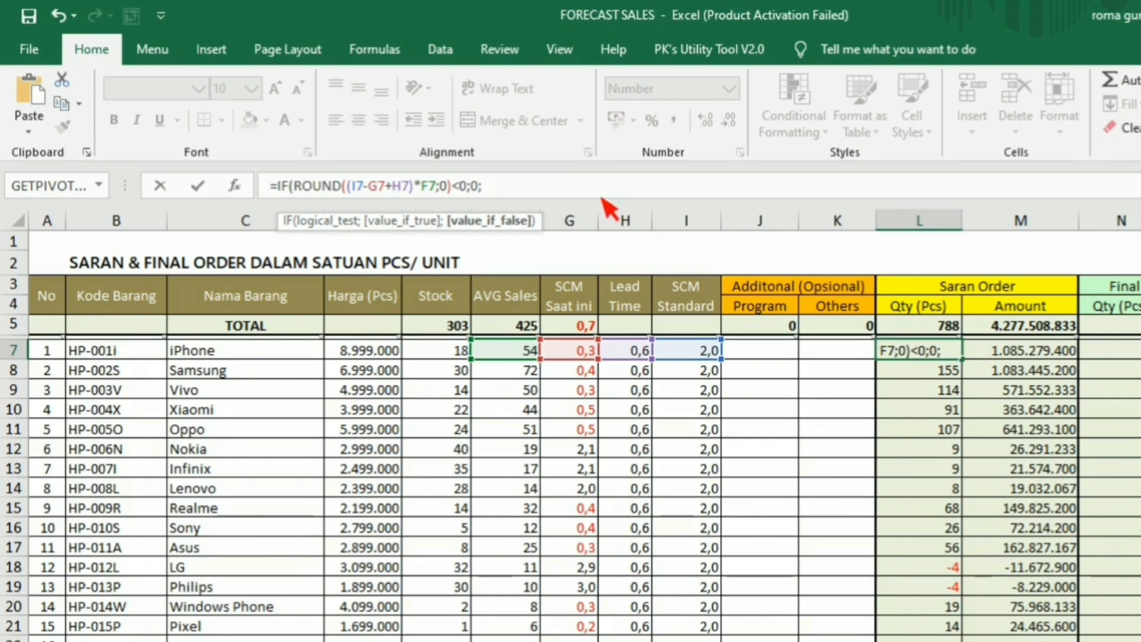
{"action": "key", "text": "ctrl+v"}
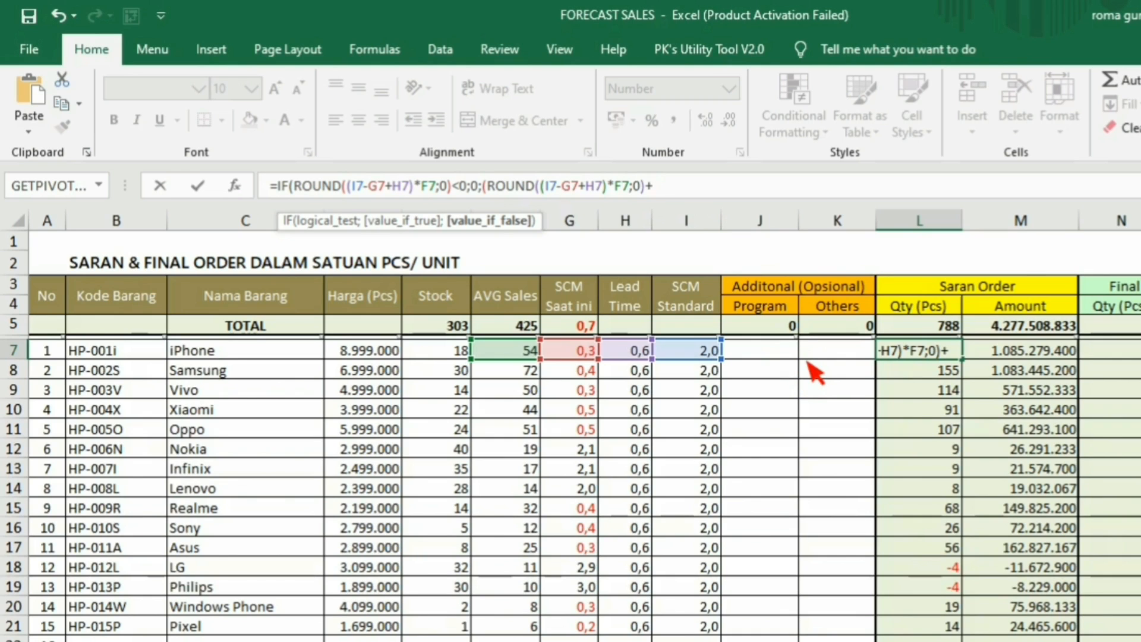
- Add (SUM(J7:K7)) to the false value for the additional Program and Others quantities, and complete the L7 formula
{"action": "type", "text": "SUM("}
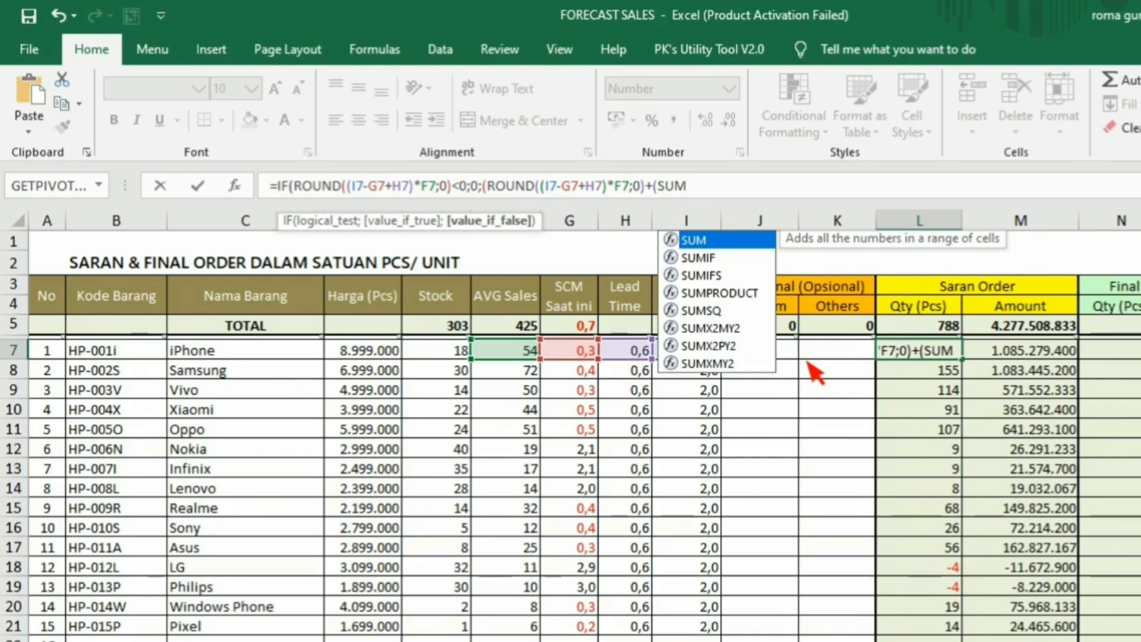
{"action": "left_click", "coordinate": [826, 354]}
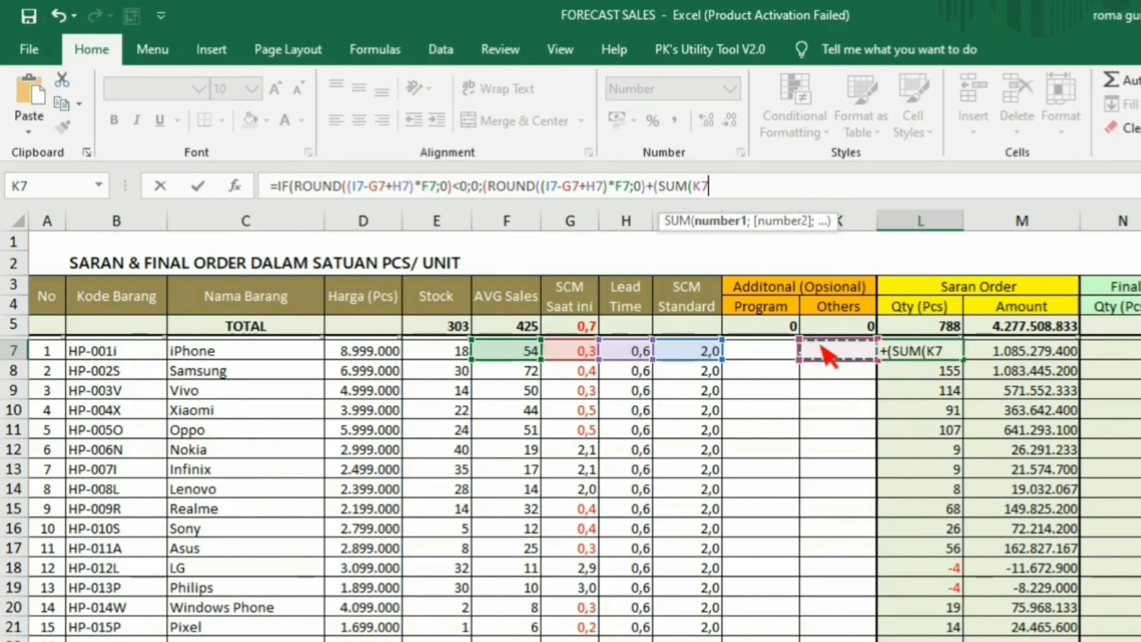
{"action": "key", "text": "shift+Left"}
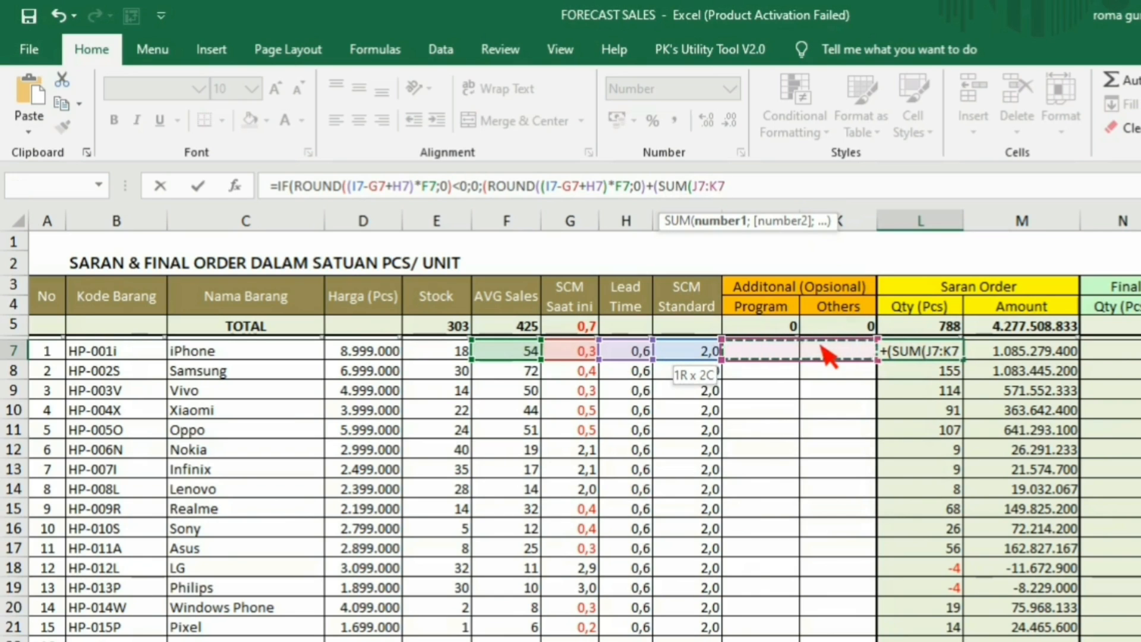
{"action": "type", "text": ")"}
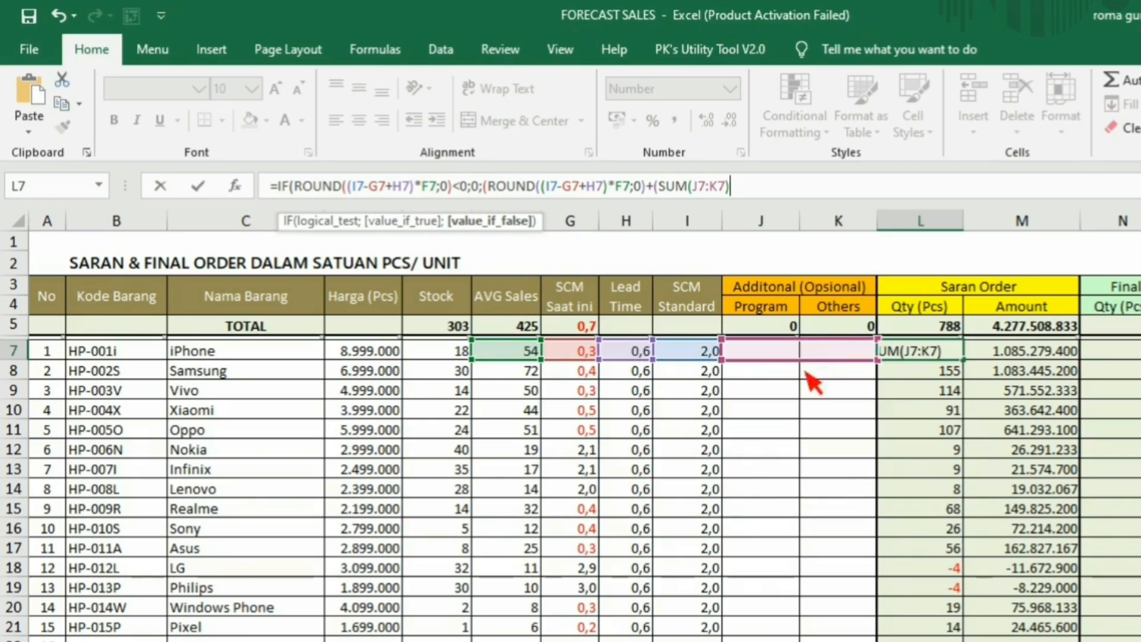
{"action": "key", "text": "Return"}
{"action": "key", "text": "Return"}
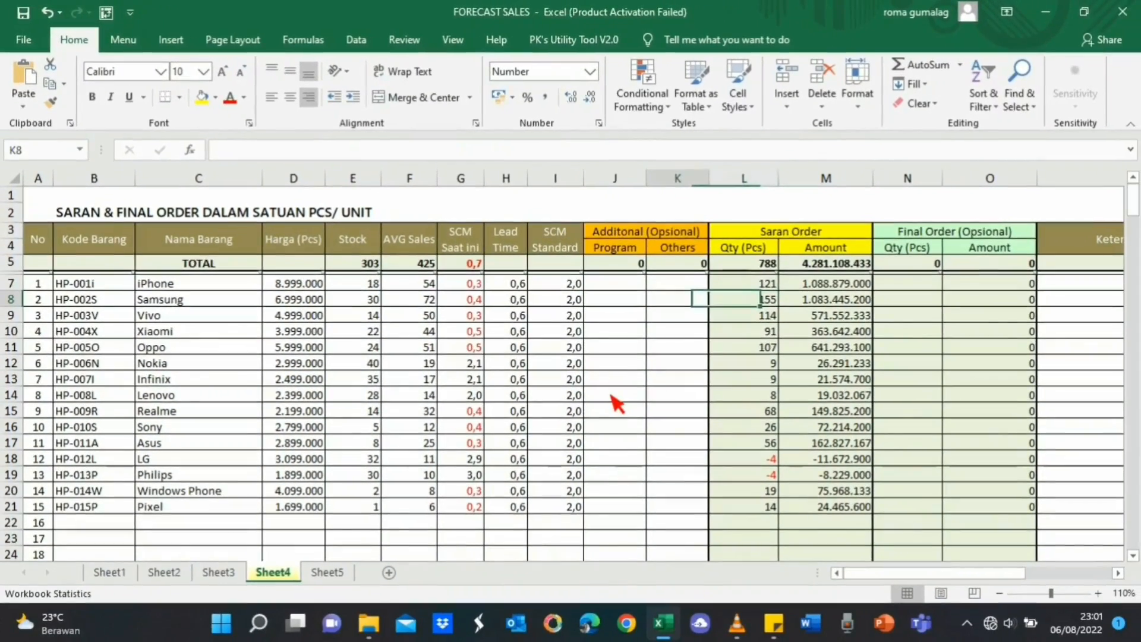
- Copy the new IF formula from L7 to L8:L21 for the remaining products
{"action": "key", "text": "Up"}
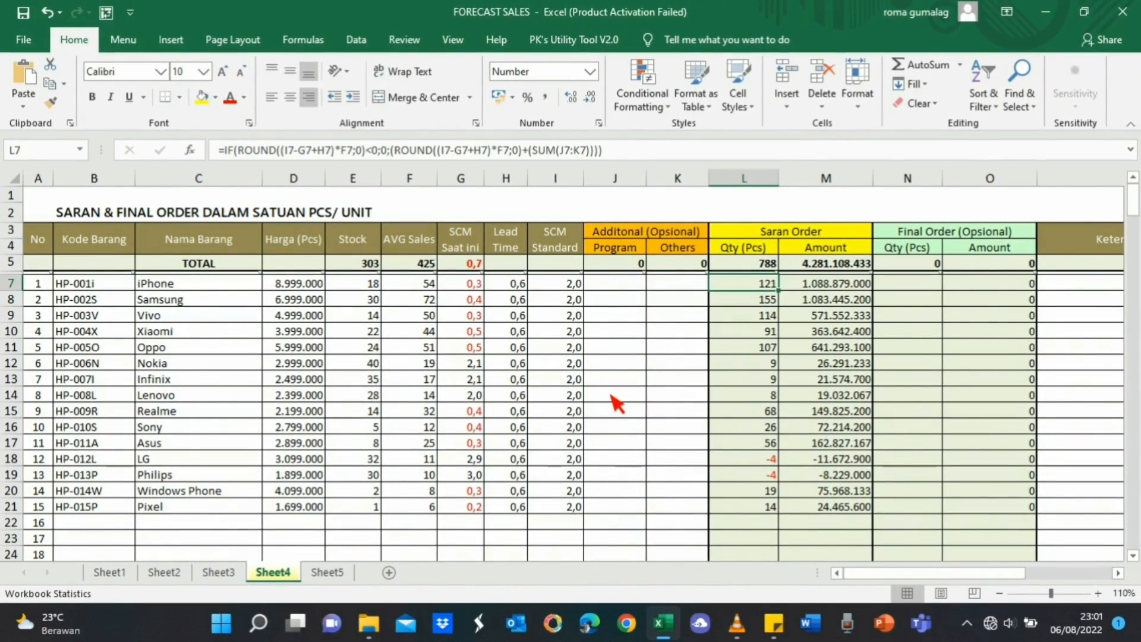
{"action": "key", "text": "ctrl+c"}
{"action": "key", "text": "Down"}
{"action": "key", "text": "shift+Down"}
{"action": "key", "text": "shift+Down"}
{"action": "key", "text": "shift+Down"}
{"action": "key", "text": "shift+Down"}
{"action": "key", "text": "shift+Down"}
{"action": "key", "text": "shift+Down"}
{"action": "key", "text": "shift+Down"}
{"action": "key", "text": "shift+Down"}
{"action": "key", "text": "shift+Down"}
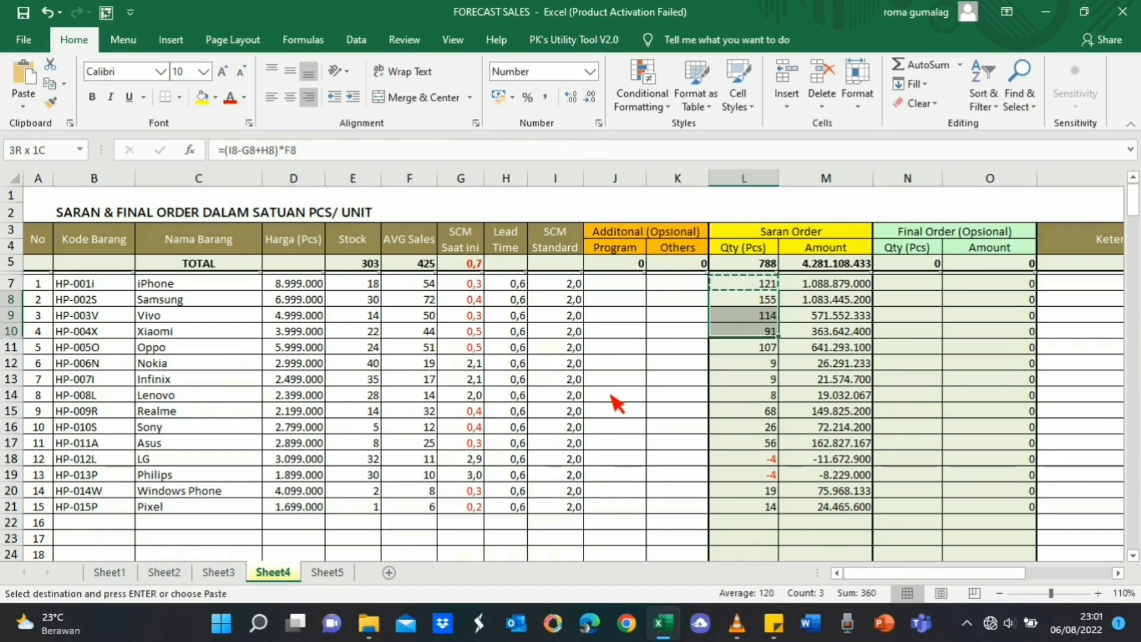
{"action": "key", "text": "shift+Down"}
{"action": "key", "text": "shift+Down"}
{"action": "key", "text": "shift+Down"}
{"action": "key", "text": "shift+Down"}
{"action": "key", "text": "Return"}
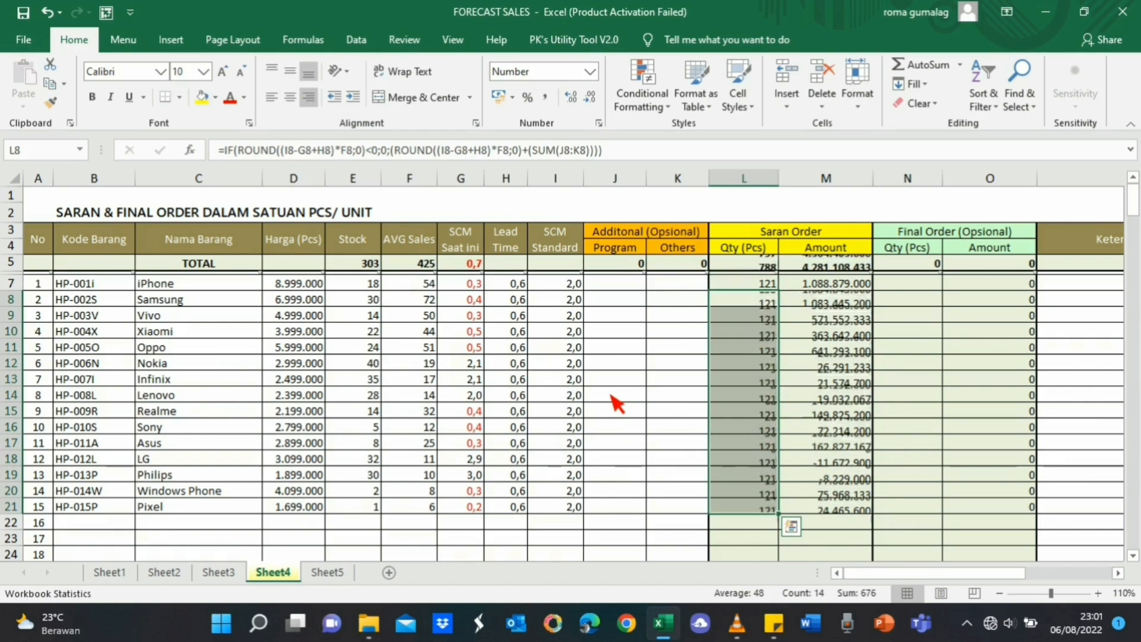
{"action": "left_click", "coordinate": [617, 398]}
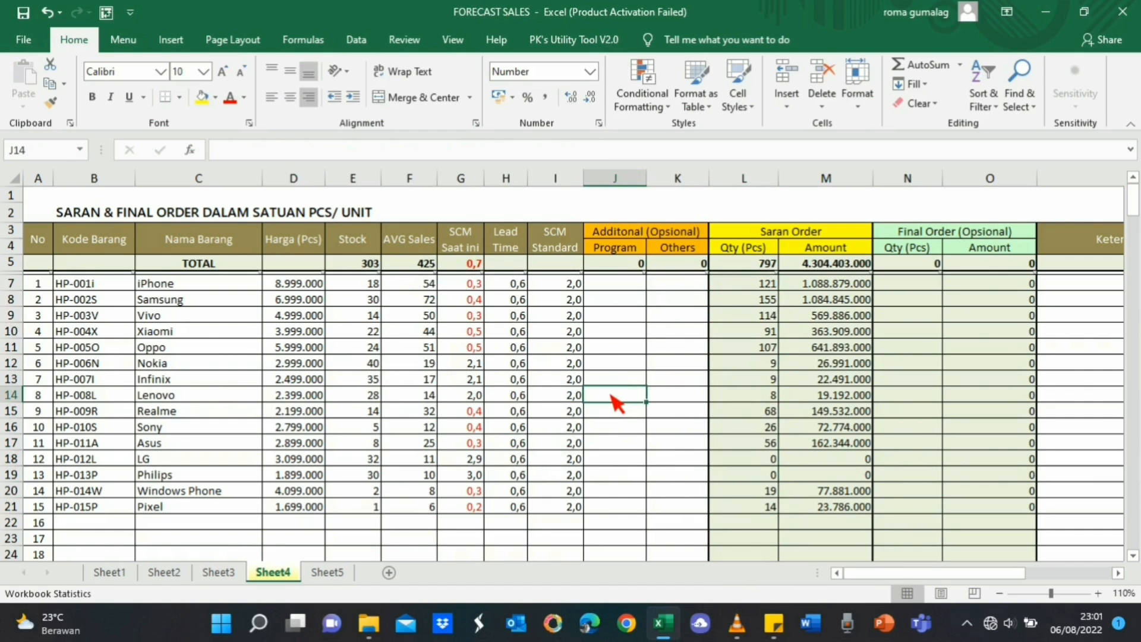
- Examine the updated Saran Order quantities and formulas for LG, Philips, Realme, Samsung and iPhone
{"action": "left_click", "coordinate": [756, 461]}
{"action": "left_click", "coordinate": [763, 471]}
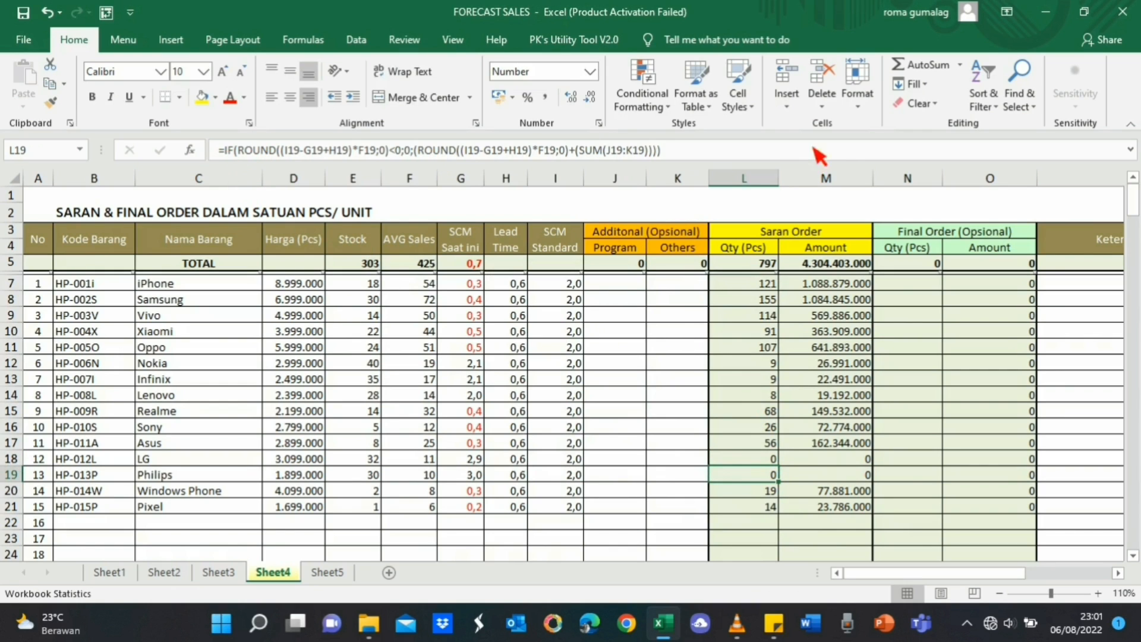
{"action": "left_click", "coordinate": [773, 153]}
{"action": "left_click", "coordinate": [759, 409]}
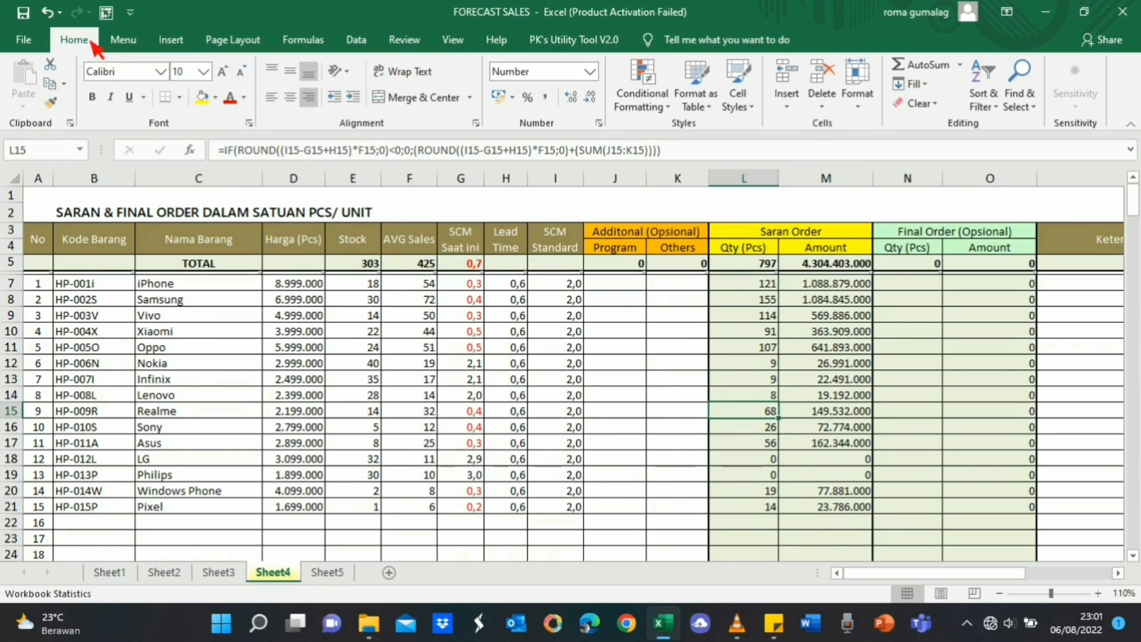
{"action": "left_click", "coordinate": [759, 305]}
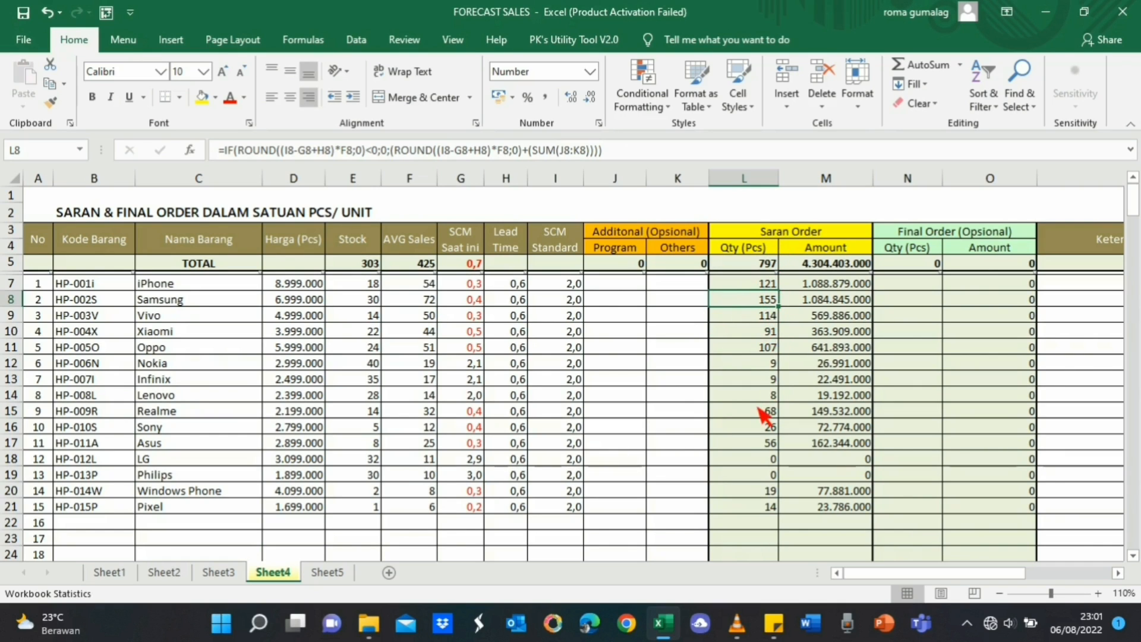
{"action": "left_click", "coordinate": [762, 285]}
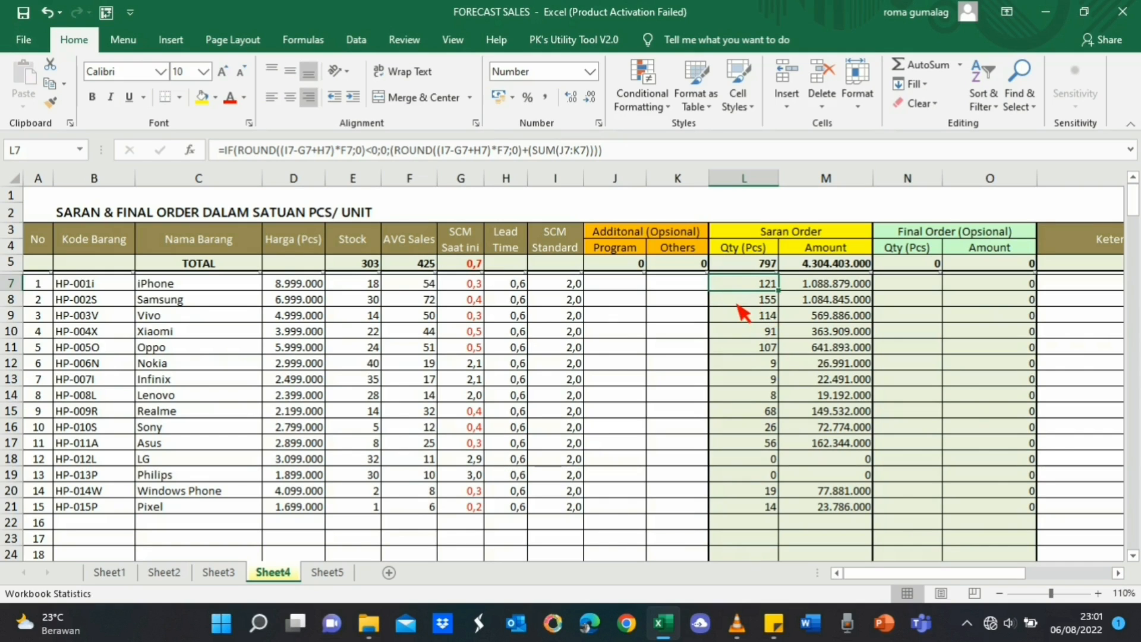
{"action": "key", "text": "Down"}
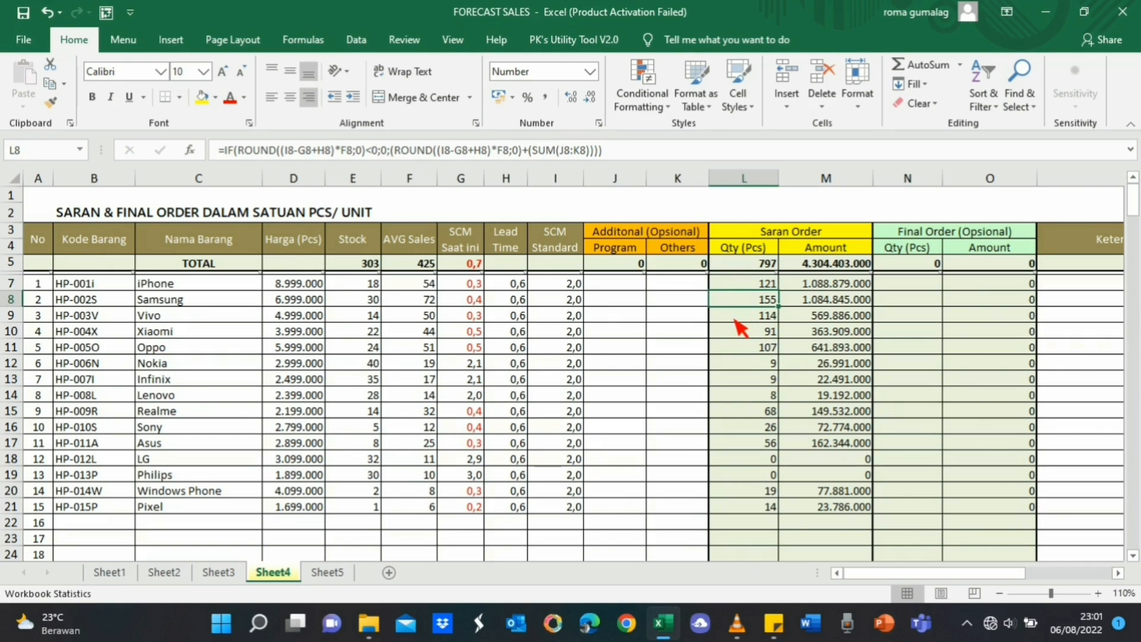
{"action": "key", "text": "Down"}
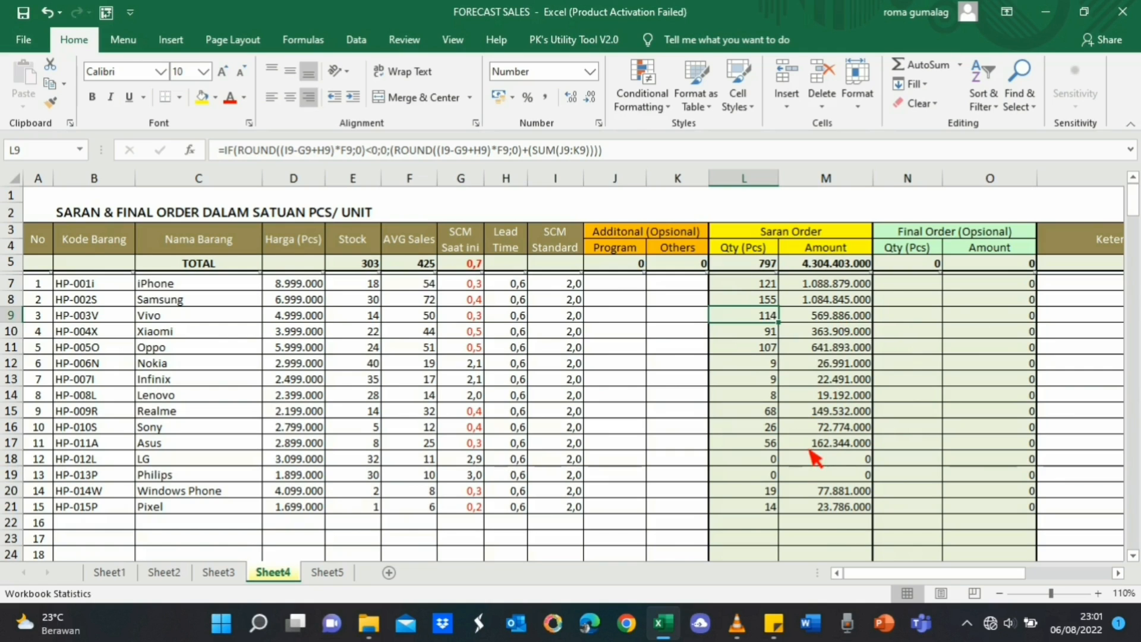
- Calculate the unit price behind Oppo's suggested order in I1 with the formula =M11/L11
{"action": "left_click", "coordinate": [573, 198]}
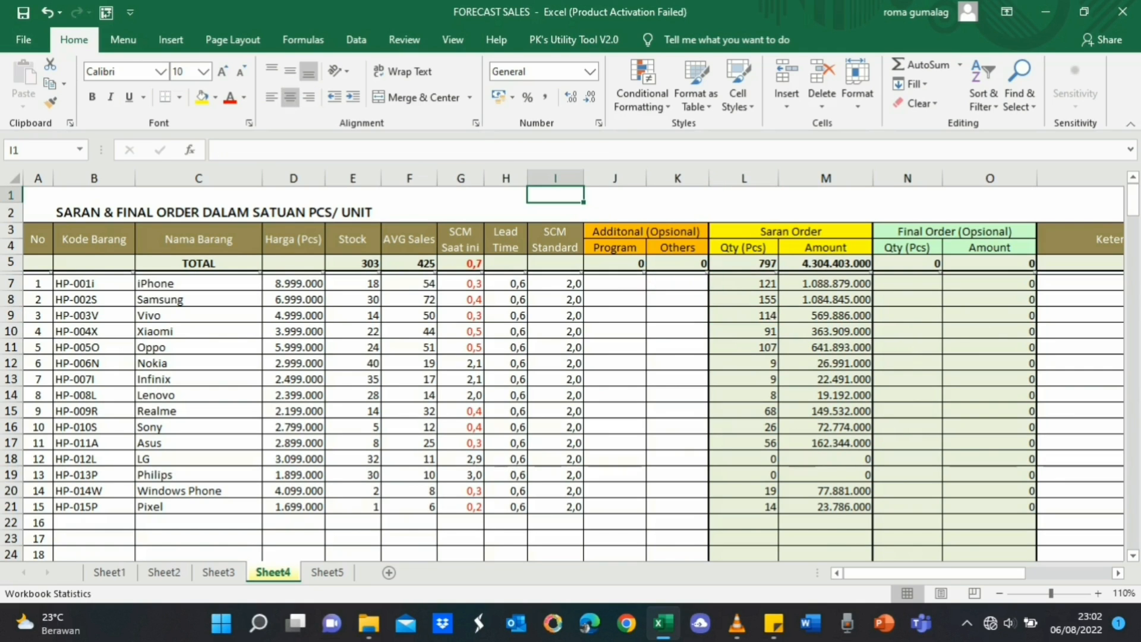
{"action": "type", "text": "="}
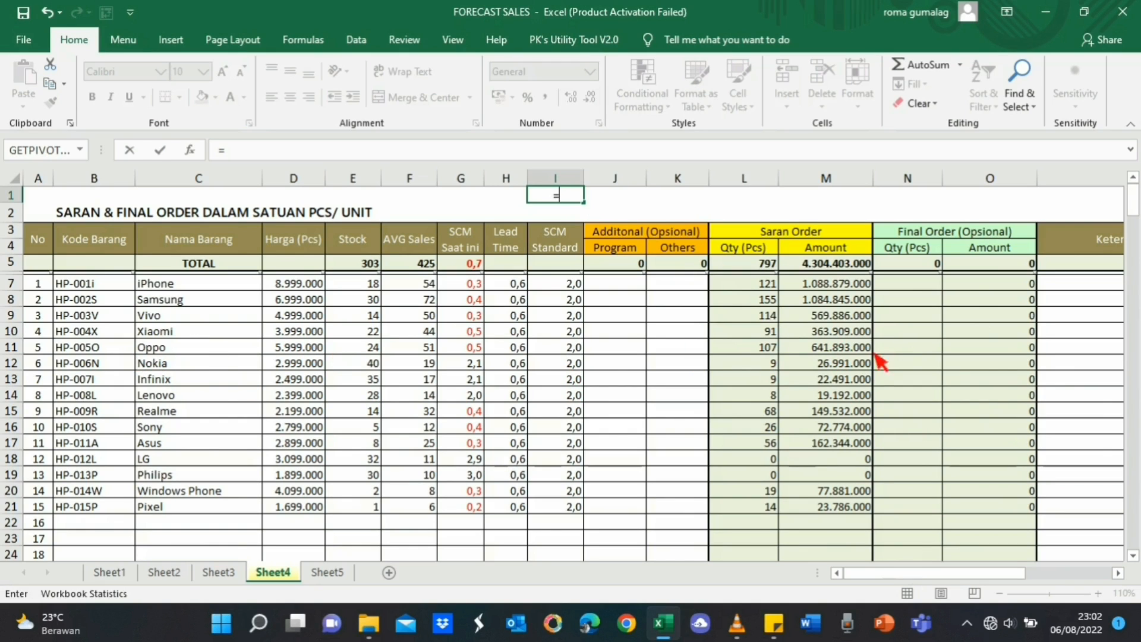
{"action": "left_click", "coordinate": [850, 348]}
{"action": "type", "text": "/"}
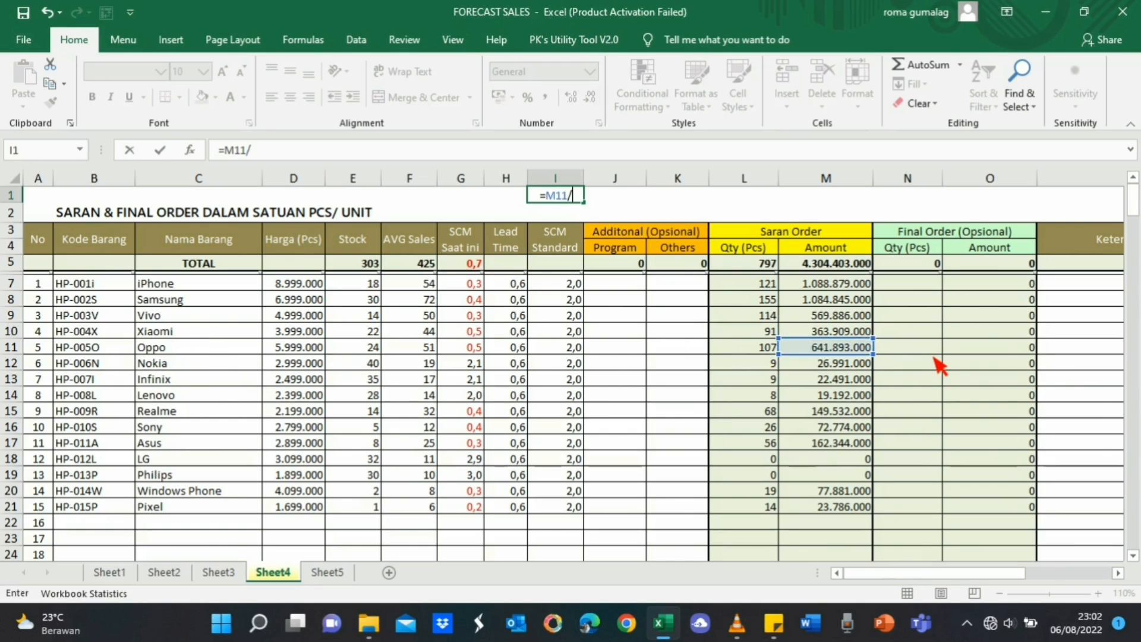
{"action": "left_click", "coordinate": [767, 350]}
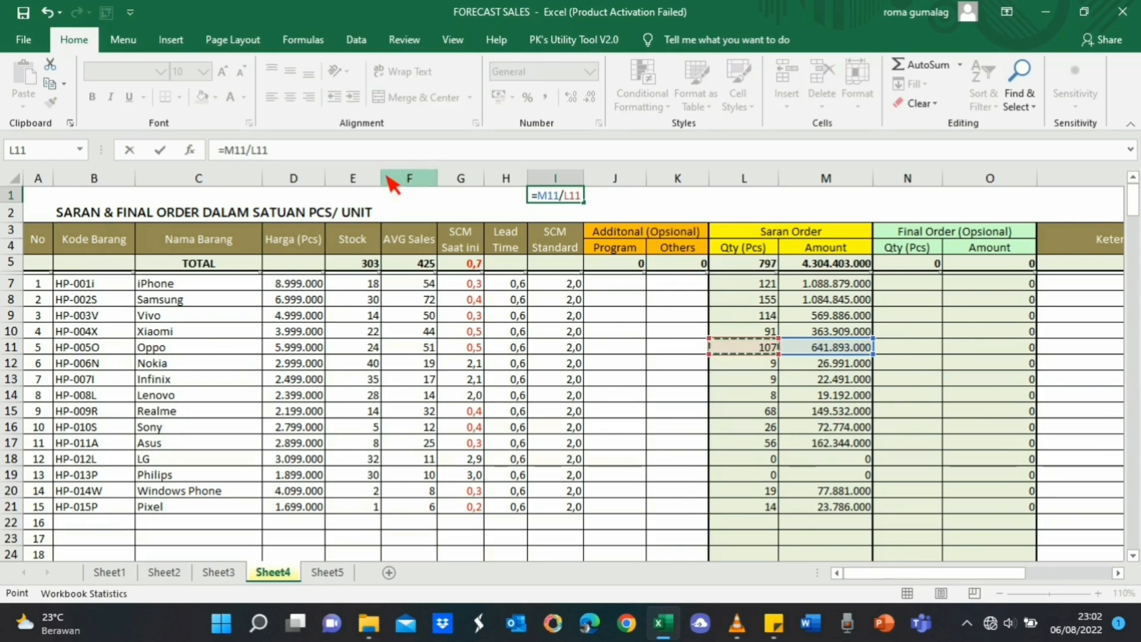
{"action": "left_click", "coordinate": [403, 148]}
{"action": "key", "text": "ctrl+Return"}
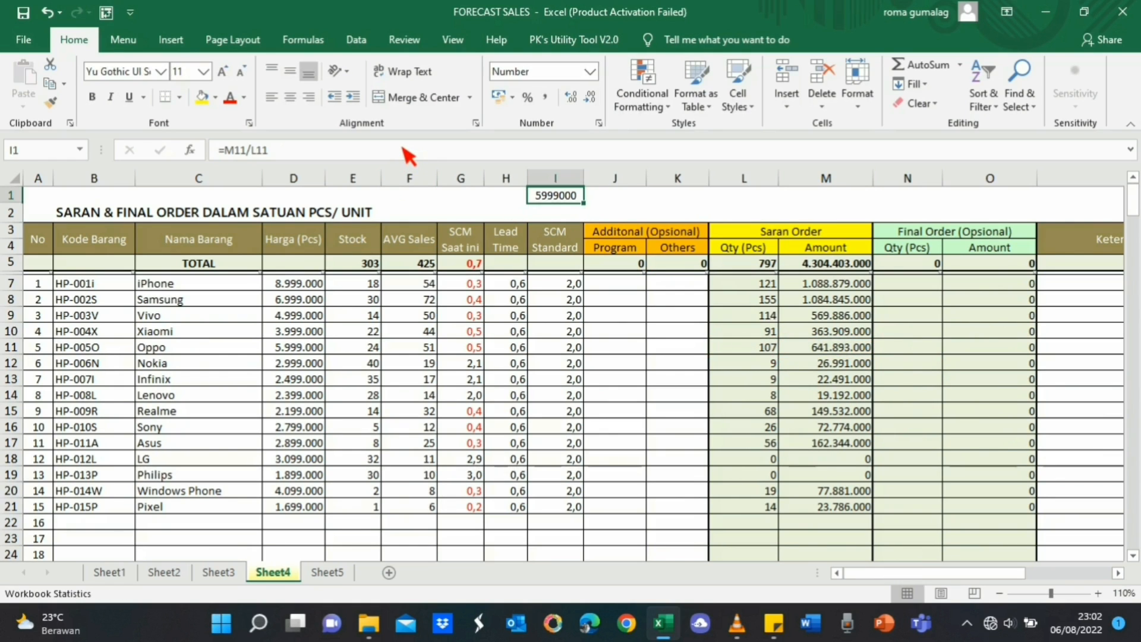
- Format I1 with thousands separators in a column wide enough to read, and compare it with Oppo's Harga in D11
{"action": "left_click", "coordinate": [545, 98]}
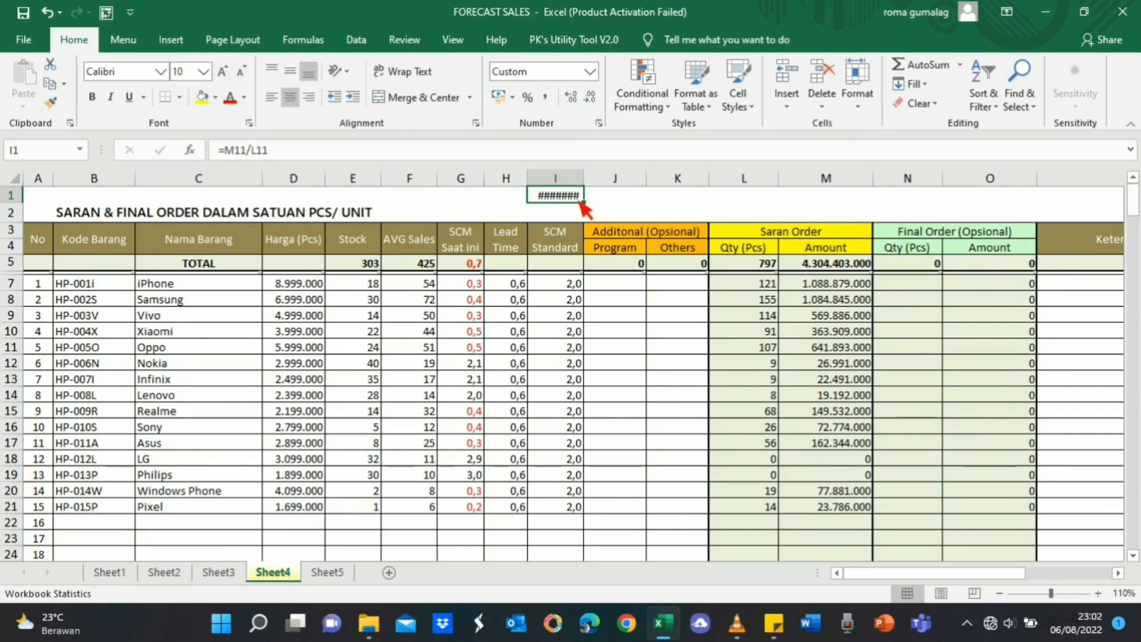
{"action": "double_click", "coordinate": [585, 178]}
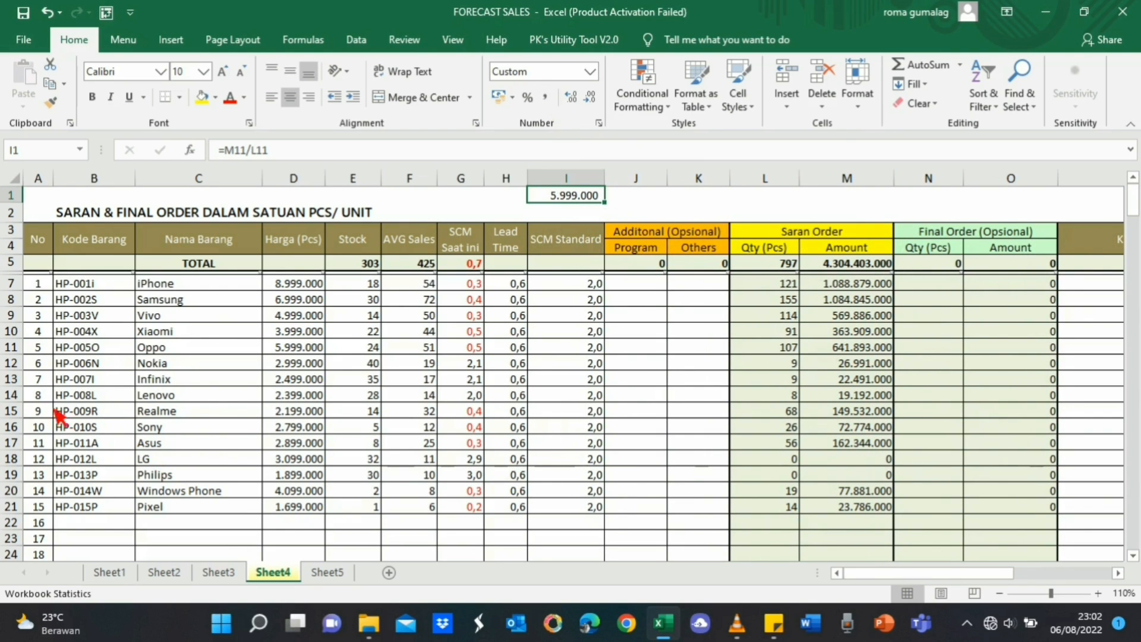
{"action": "left_click", "coordinate": [15, 348]}
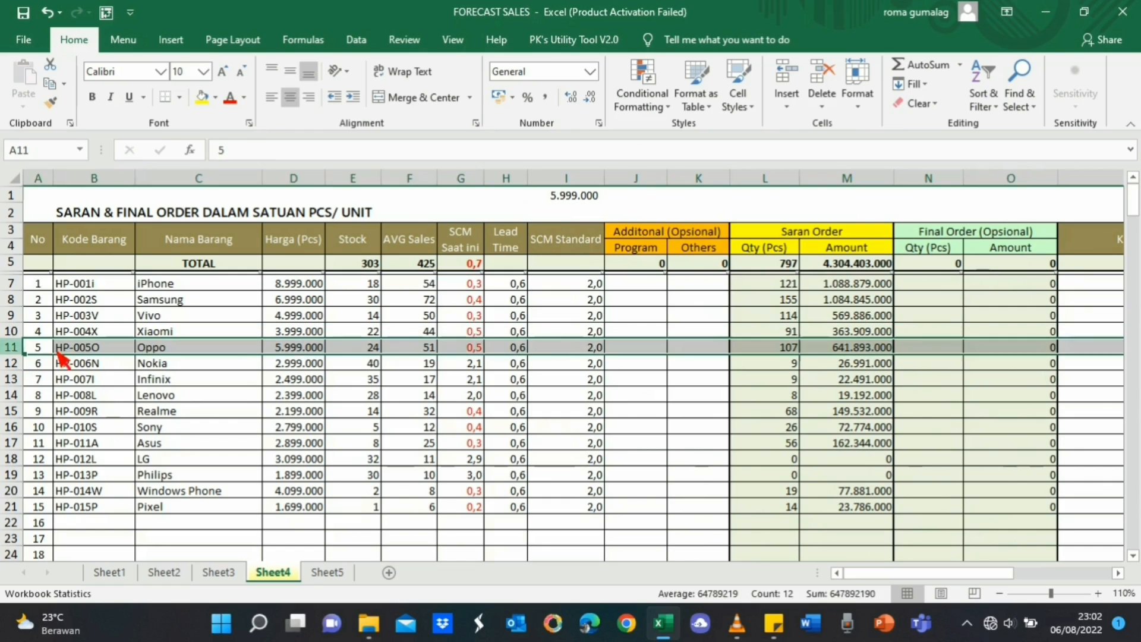
{"action": "left_click", "coordinate": [301, 350]}
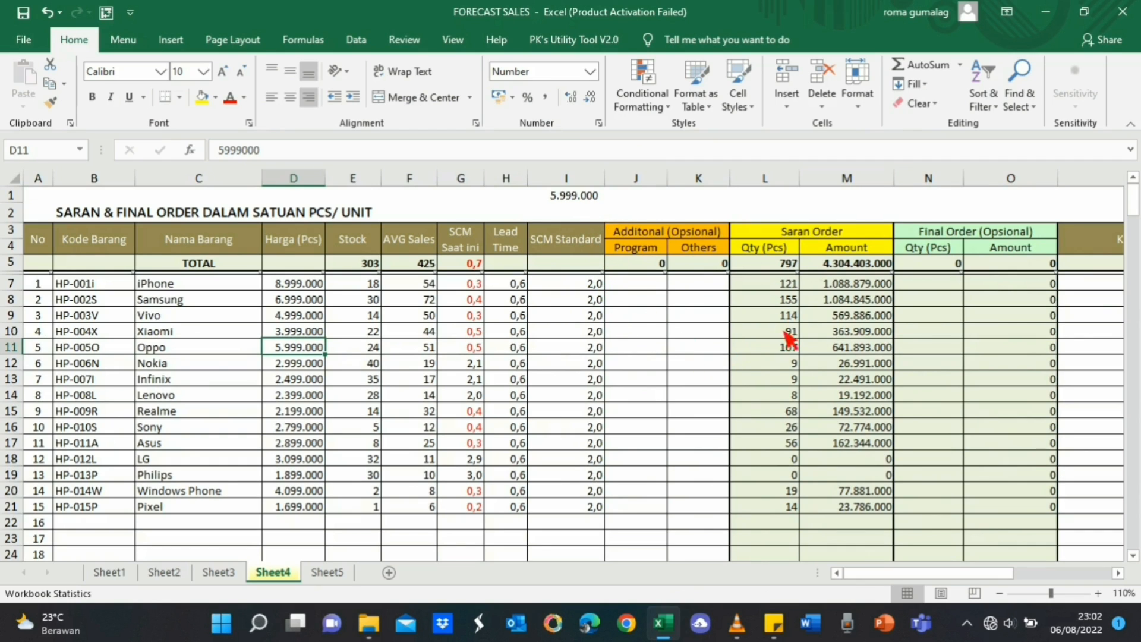
- Undo the temporary unit-price calculation in I1 together with its number format and the column width change
{"action": "key", "text": "ctrl+z"}
{"action": "key", "text": "ctrl+z"}
{"action": "key", "text": "ctrl+z"}
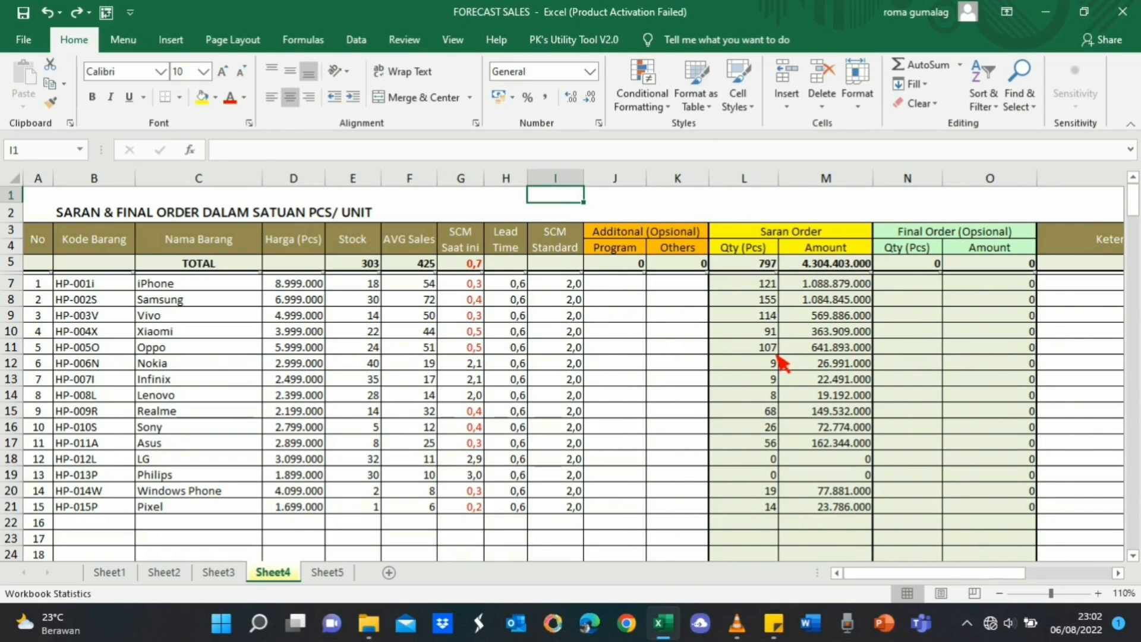
- Compare the red SCM Saat ini values in rows 7–11, 15–17 and 20–21 with their Saran Order quantities and amounts
{"action": "left_click", "coordinate": [718, 367]}
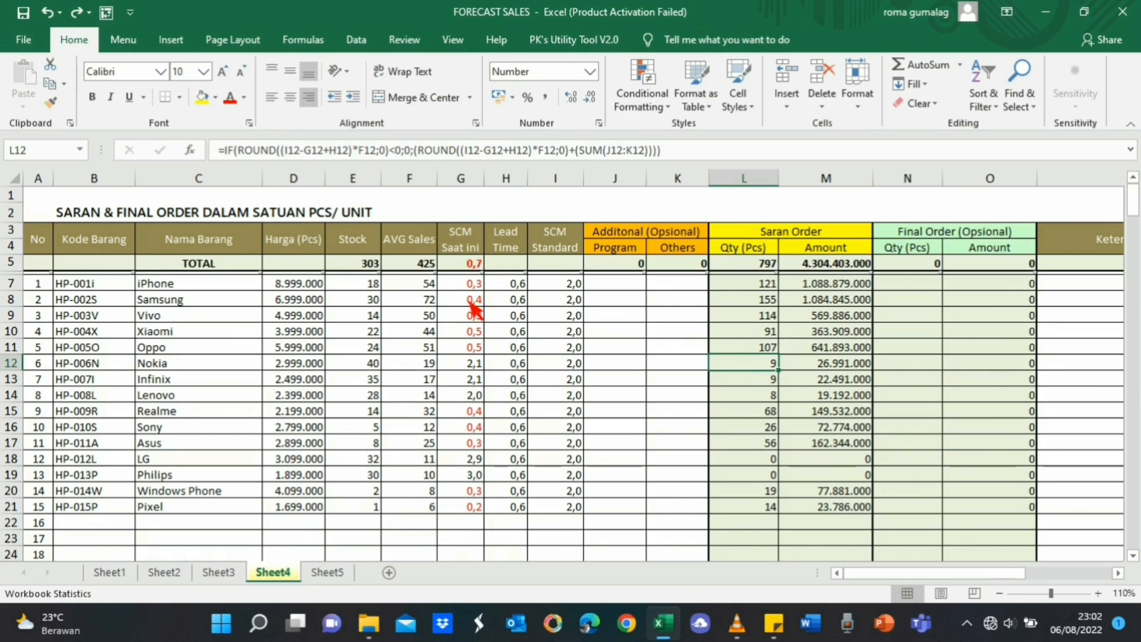
{"action": "left_click_drag", "start_coordinate": [467, 285], "coordinate": [474, 352]}
{"action": "left_click_drag", "start_coordinate": [474, 410], "coordinate": [476, 447]}
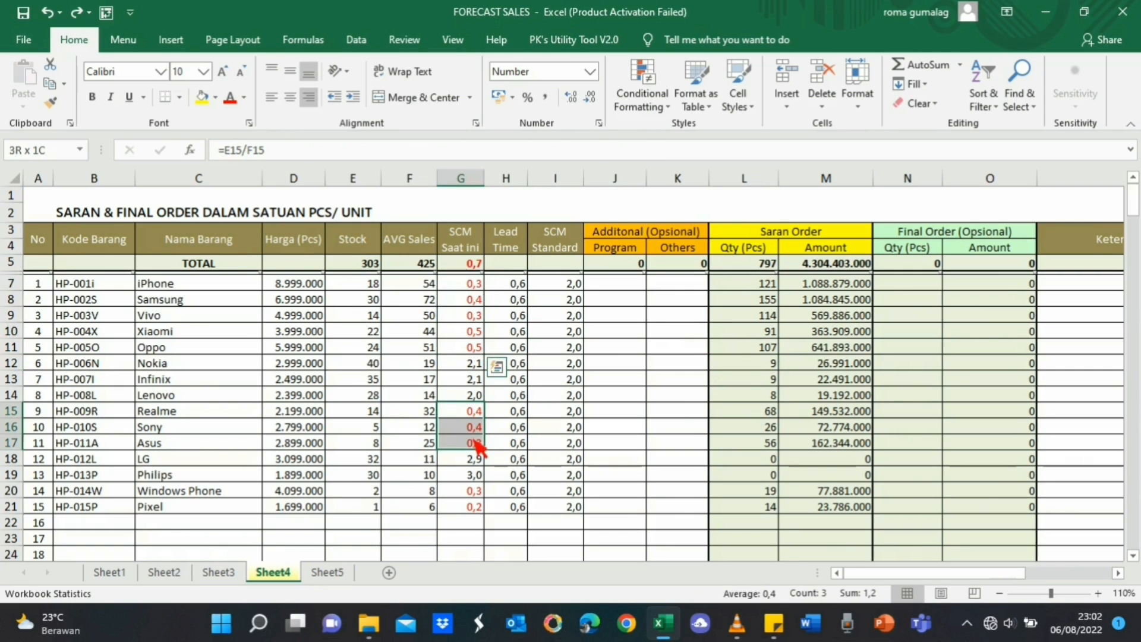
{"action": "left_click", "coordinate": [744, 289]}
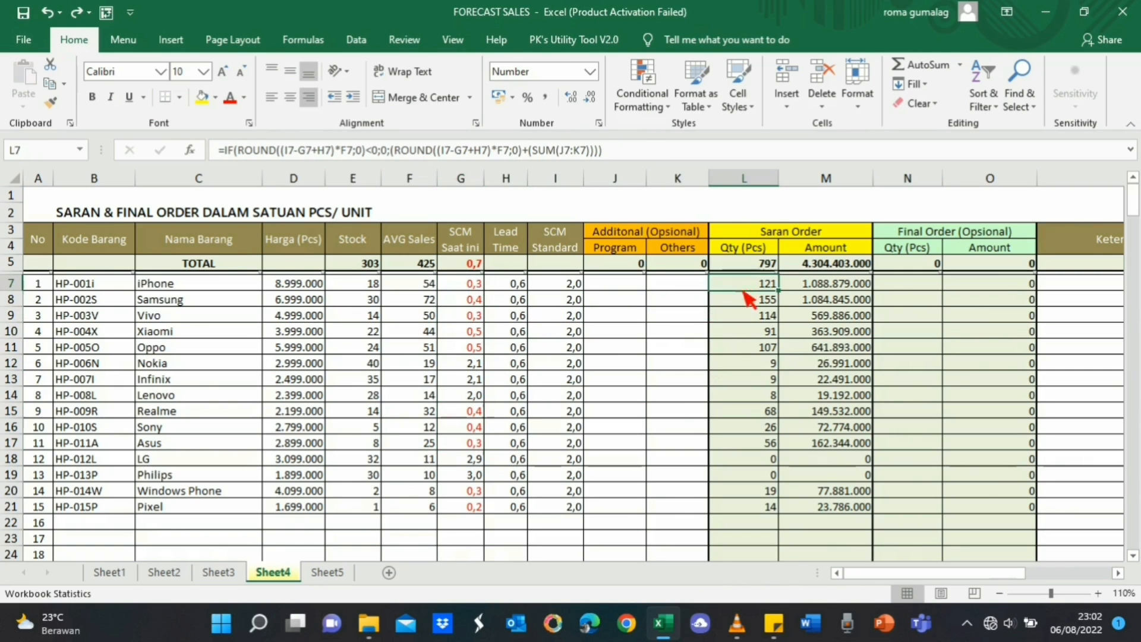
{"action": "left_click_drag", "start_coordinate": [748, 298], "coordinate": [803, 360]}
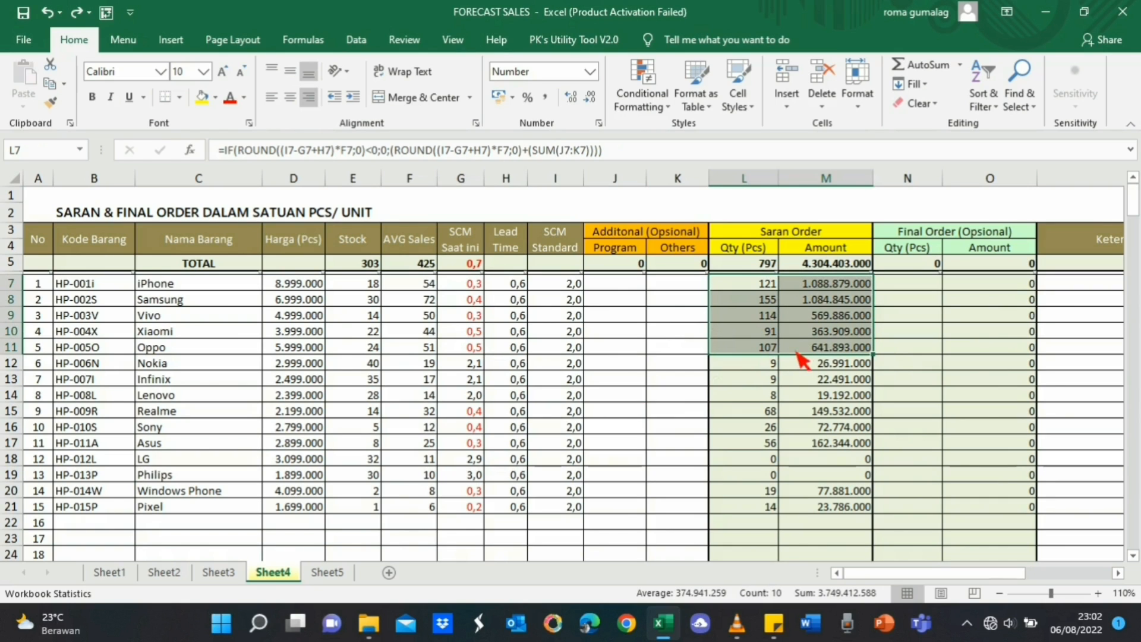
{"action": "left_click_drag", "start_coordinate": [476, 413], "coordinate": [826, 447]}
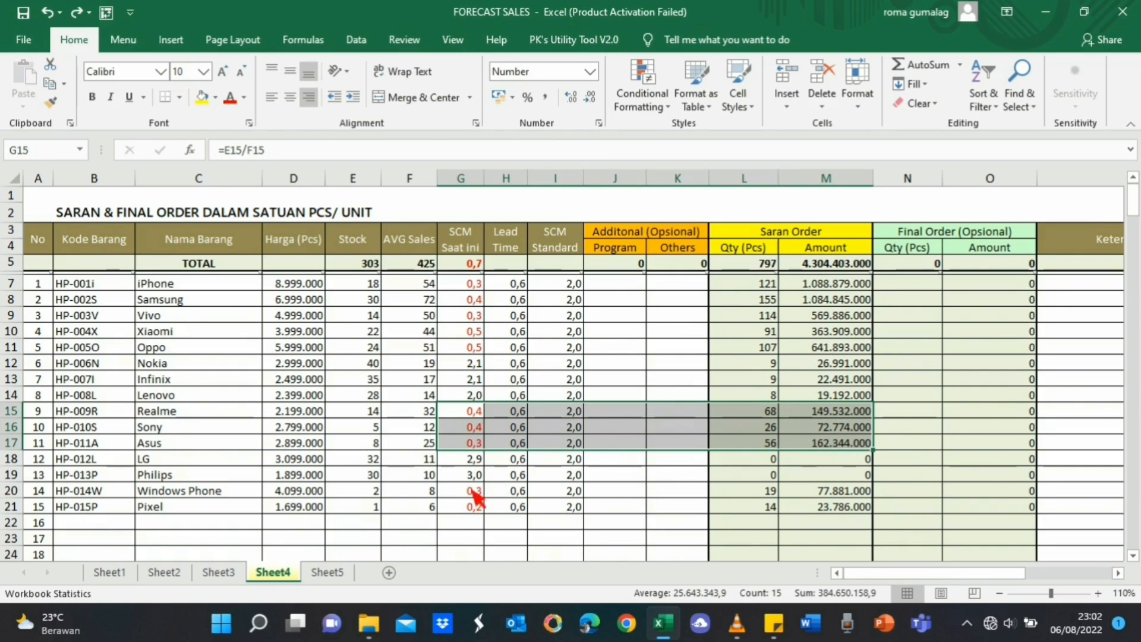
{"action": "left_click_drag", "start_coordinate": [474, 489], "coordinate": [823, 511]}
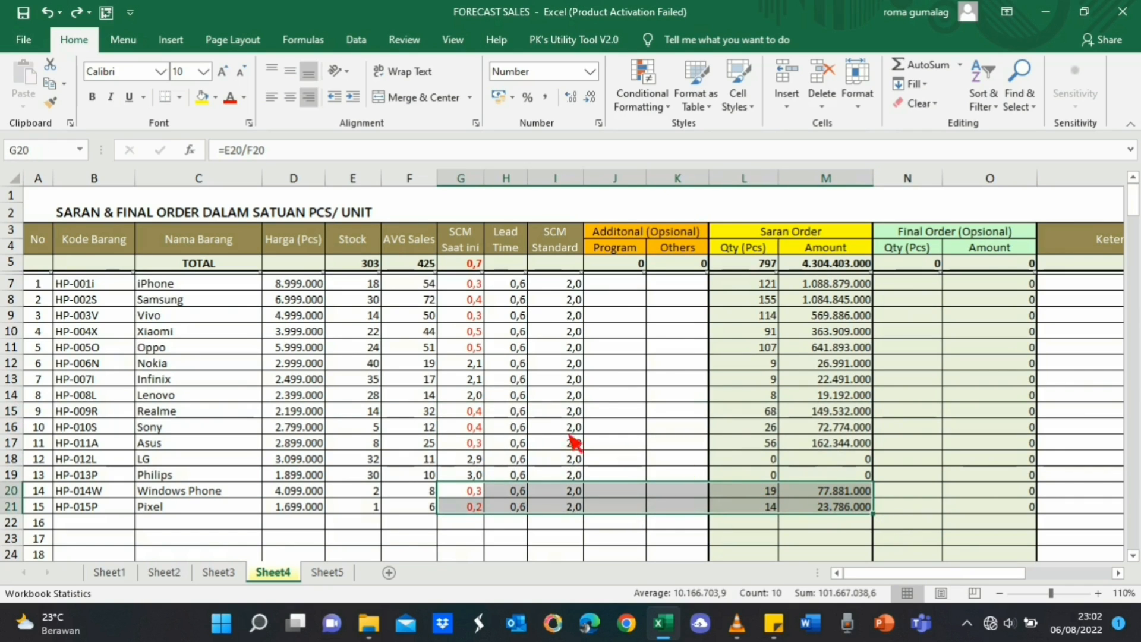
- Compare the SCM Saat ini values of Nokia, Infinix and Lenovo with their Saran Order quantities and amounts
{"action": "left_click", "coordinate": [481, 396]}
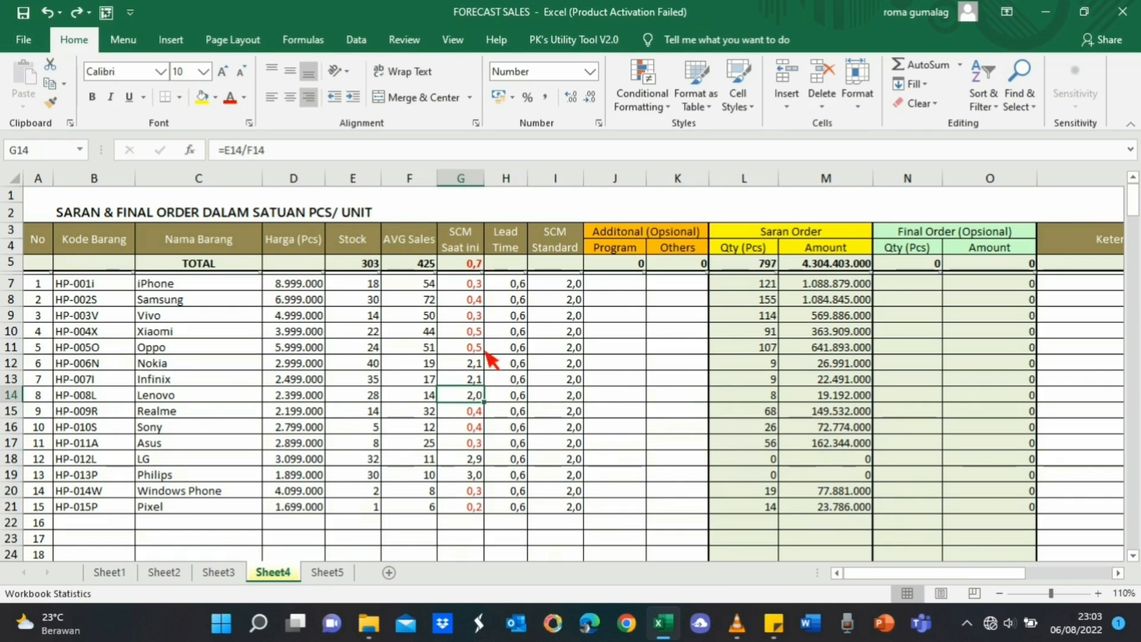
{"action": "left_click_drag", "start_coordinate": [475, 365], "coordinate": [477, 397]}
{"action": "left_click", "coordinate": [464, 370]}
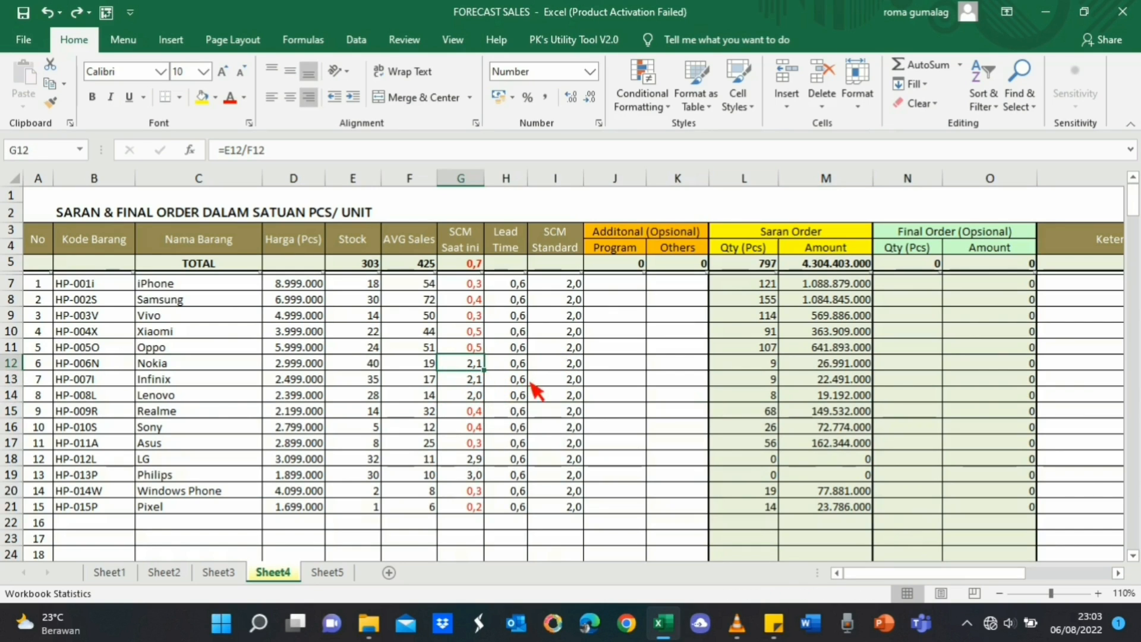
{"action": "left_click", "coordinate": [474, 381]}
{"action": "left_click", "coordinate": [474, 398]}
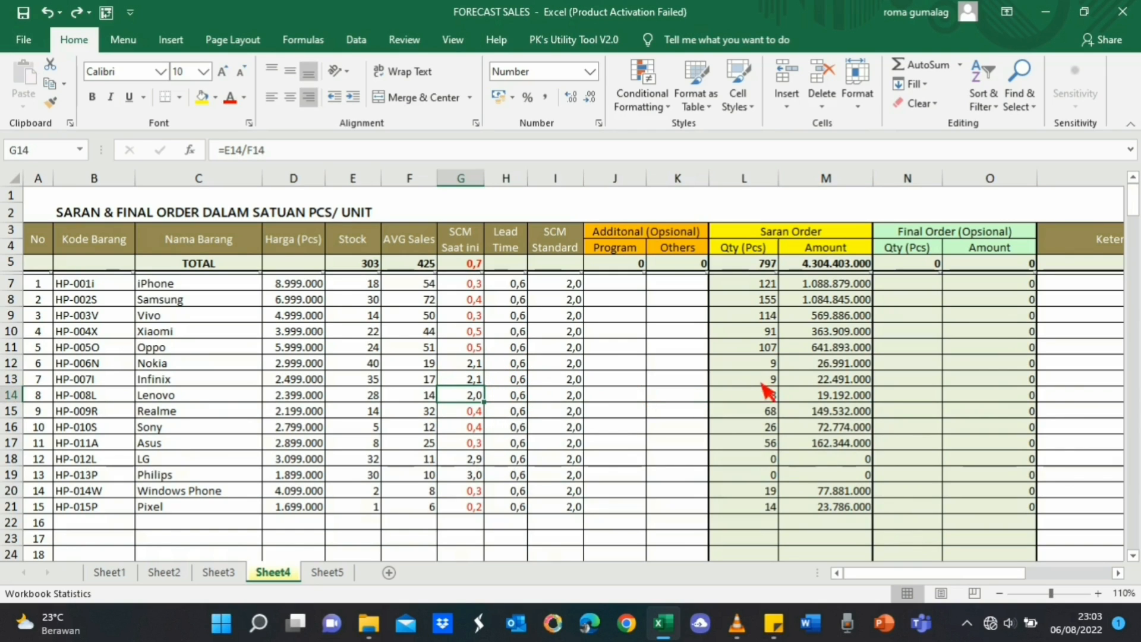
{"action": "left_click_drag", "start_coordinate": [765, 367], "coordinate": [823, 398]}
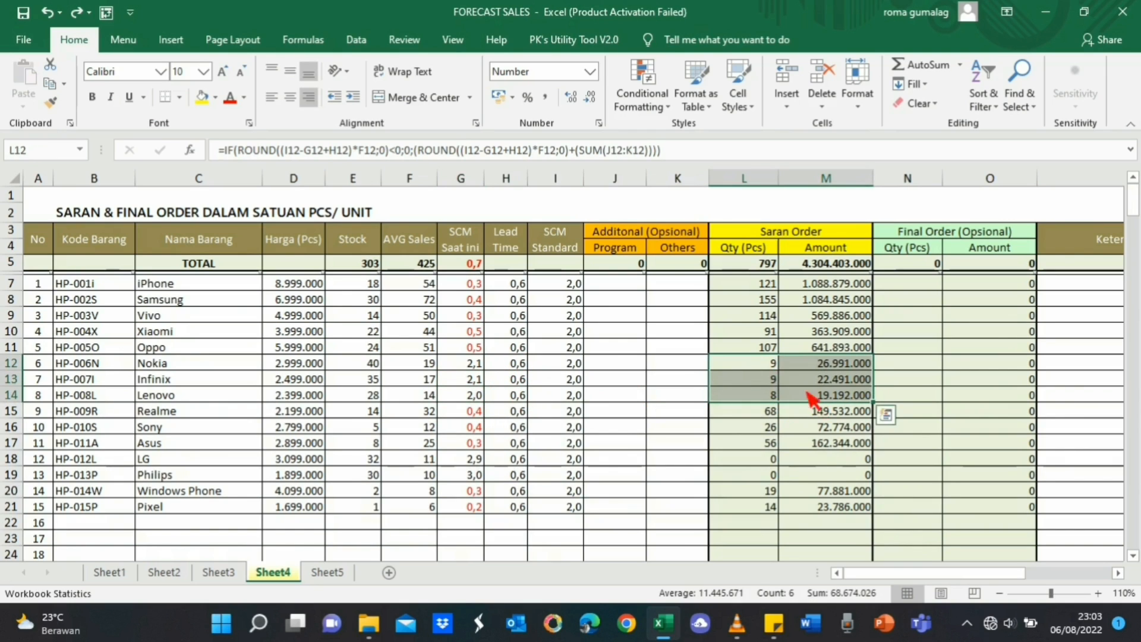
{"action": "left_click_drag", "start_coordinate": [11, 363], "coordinate": [12, 394]}
- Examine Nokia's current SCM, suggested quantity, lead time, average sales and stock, plus the stock of Infinix
{"action": "left_click", "coordinate": [470, 363]}
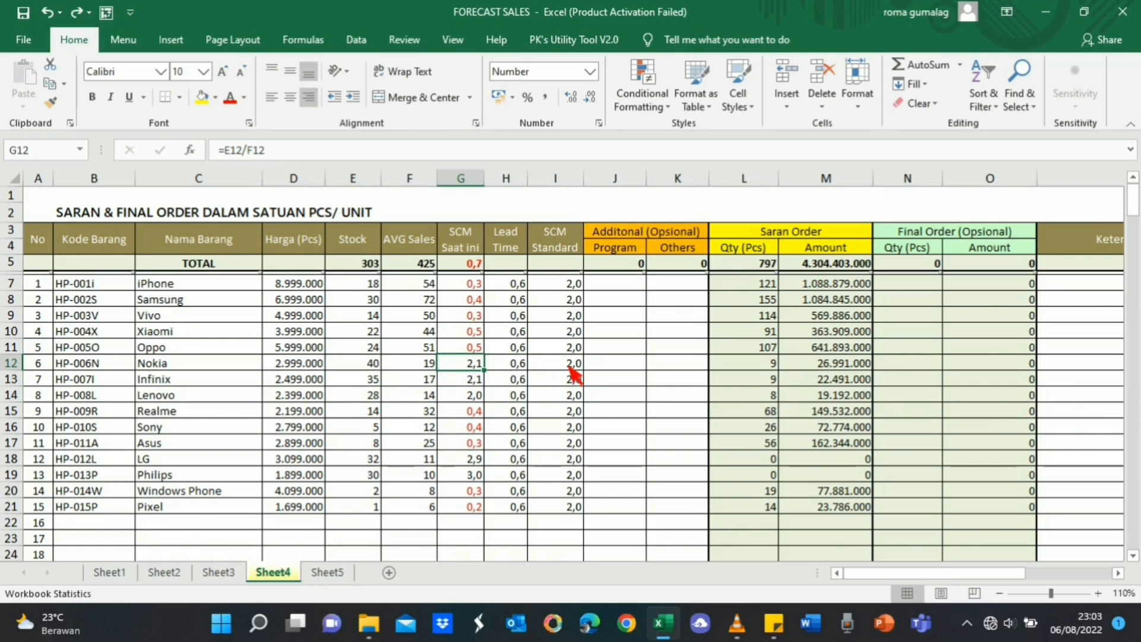
{"action": "left_click", "coordinate": [773, 364]}
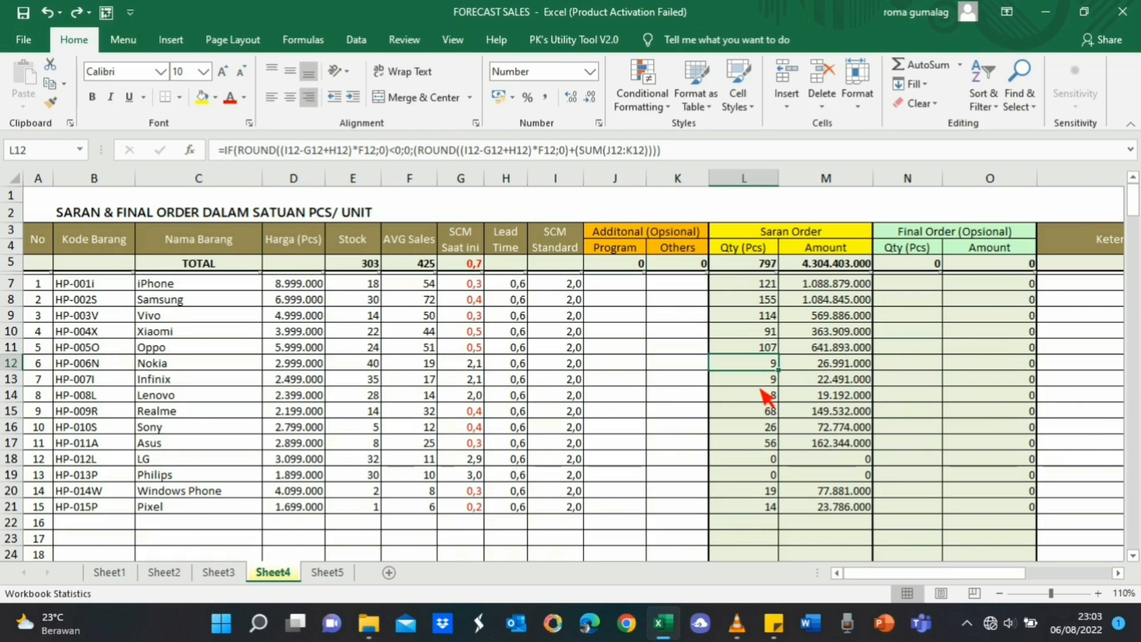
{"action": "left_click", "coordinate": [518, 364]}
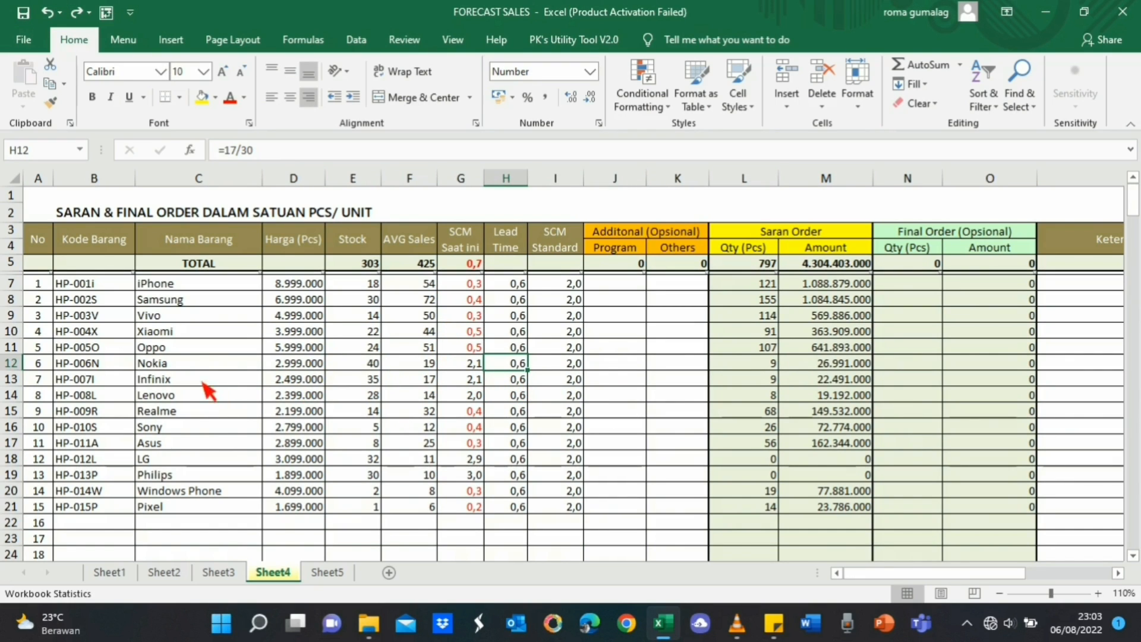
{"action": "left_click", "coordinate": [424, 369]}
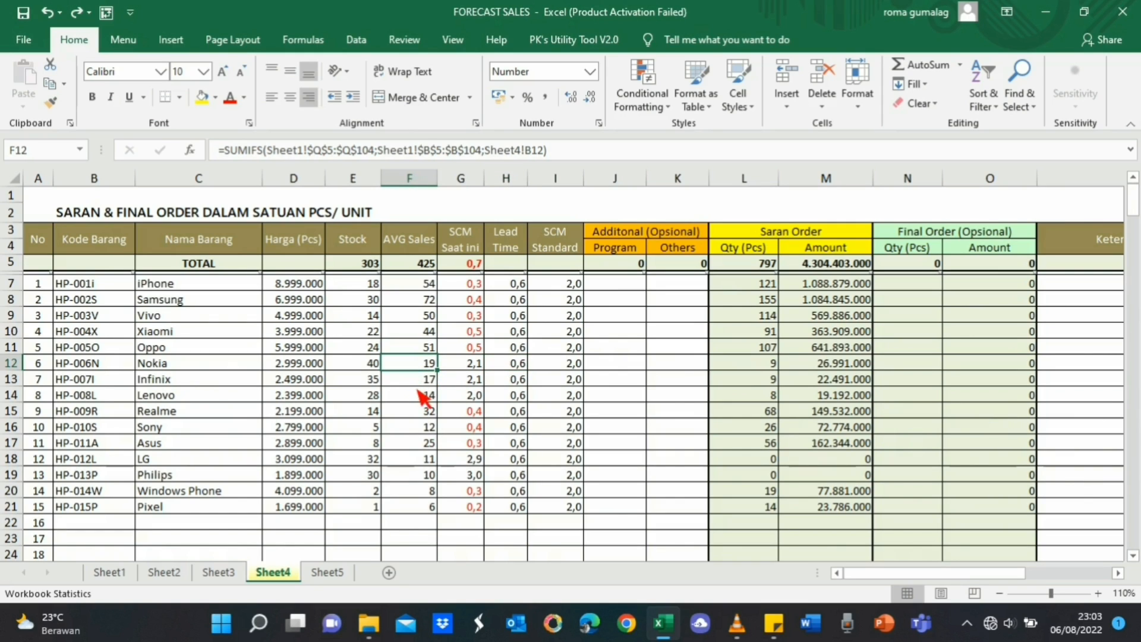
{"action": "left_click", "coordinate": [365, 366]}
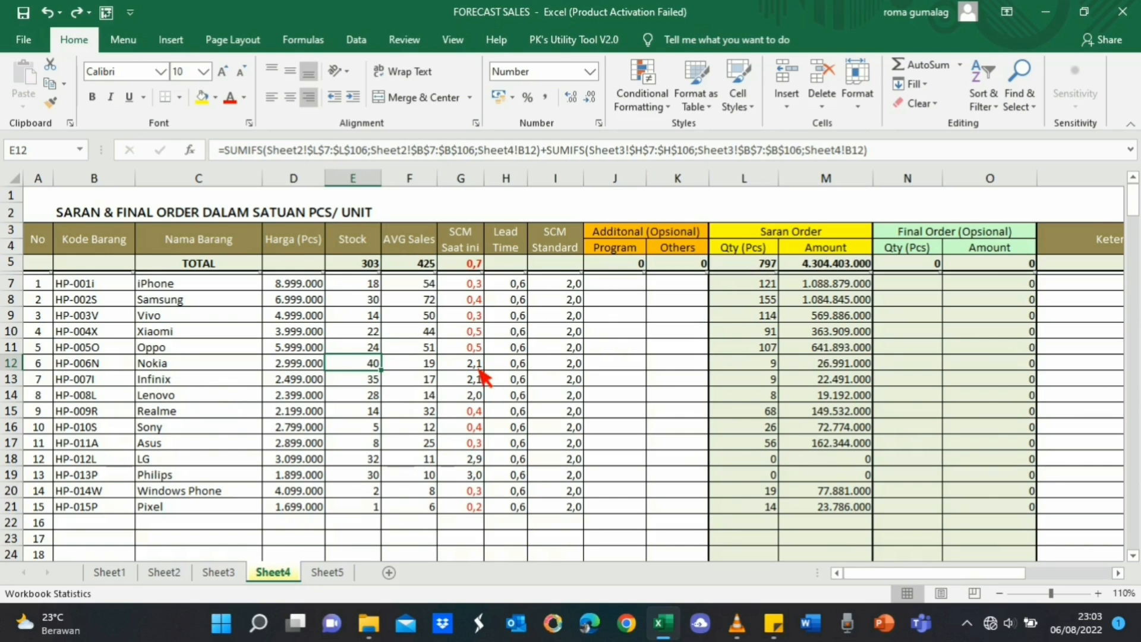
{"action": "left_click", "coordinate": [517, 365]}
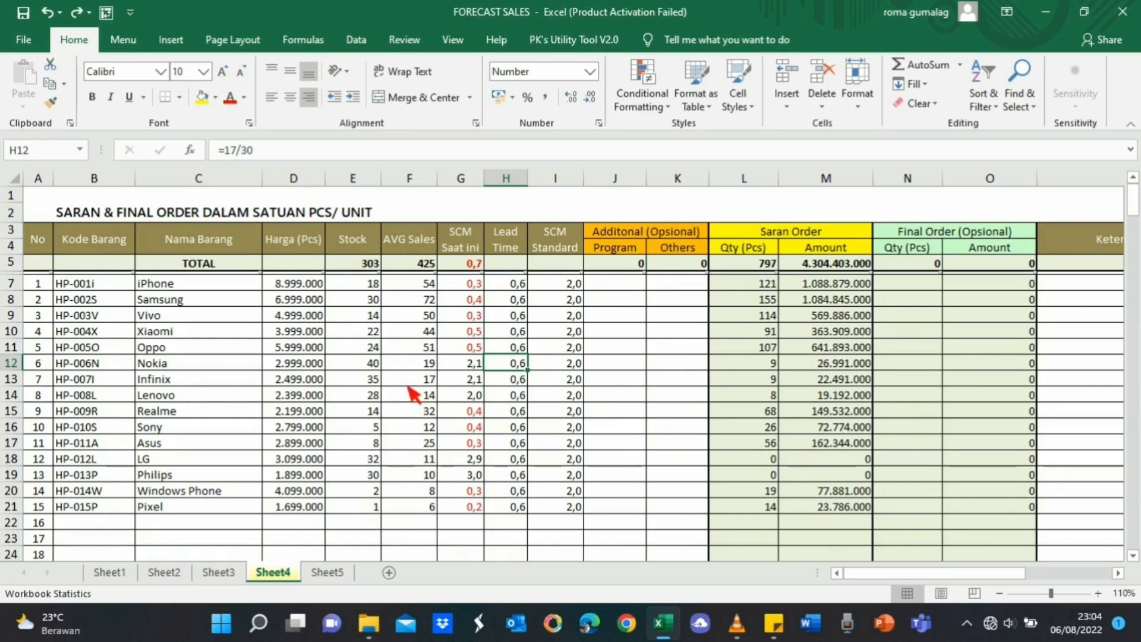
{"action": "left_click", "coordinate": [376, 385]}
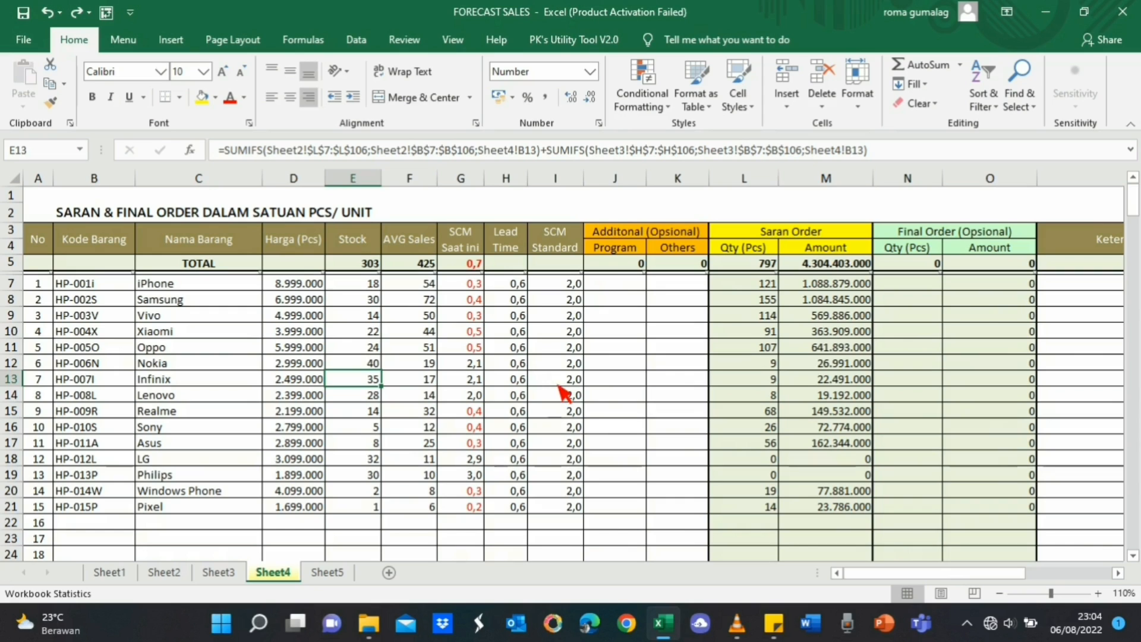
- Review the Saran Order quantity formulas for Nokia, Infinix and Lenovo in L12:L14, and Lenovo's SCM Saat ini in G14
{"action": "left_click", "coordinate": [750, 367]}
{"action": "left_click", "coordinate": [749, 382]}
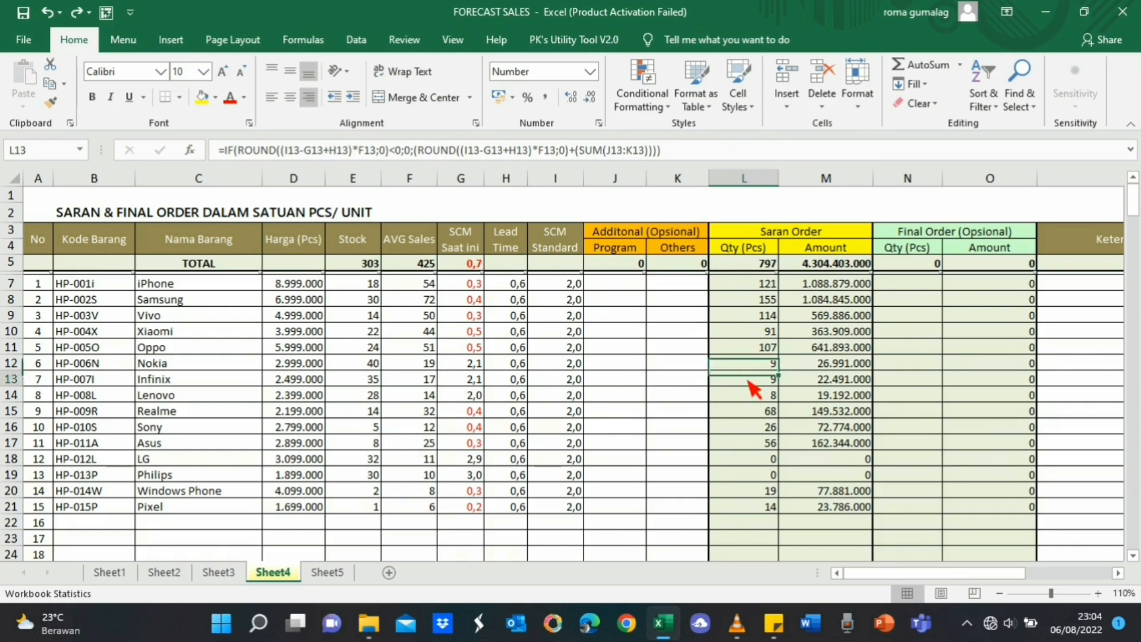
{"action": "left_click", "coordinate": [766, 362]}
{"action": "left_click", "coordinate": [763, 380]}
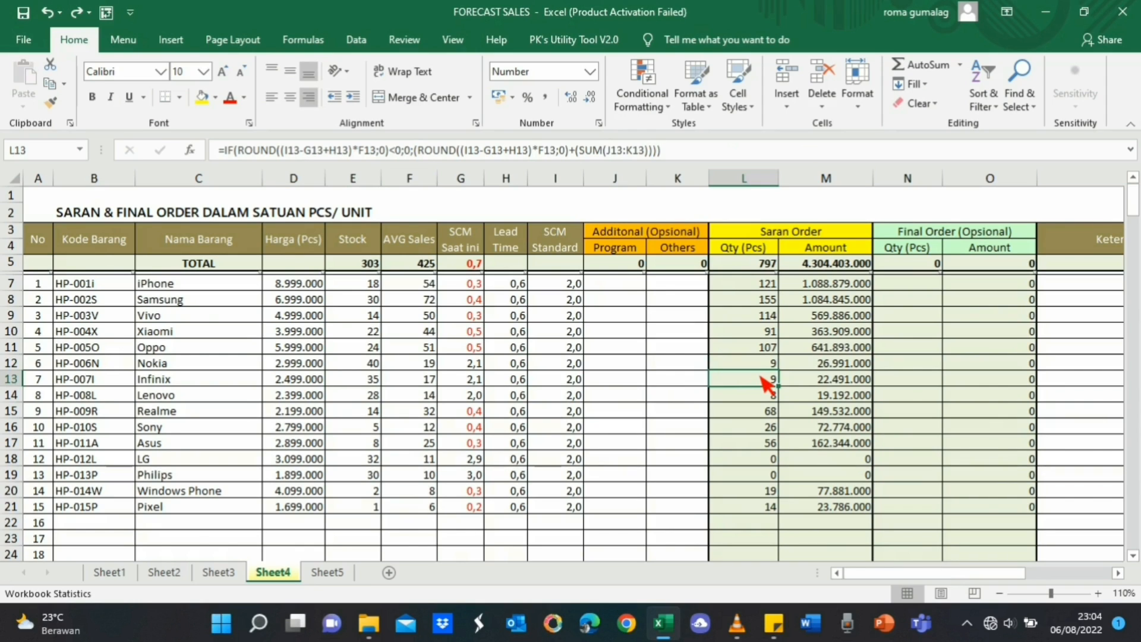
{"action": "left_click", "coordinate": [766, 395]}
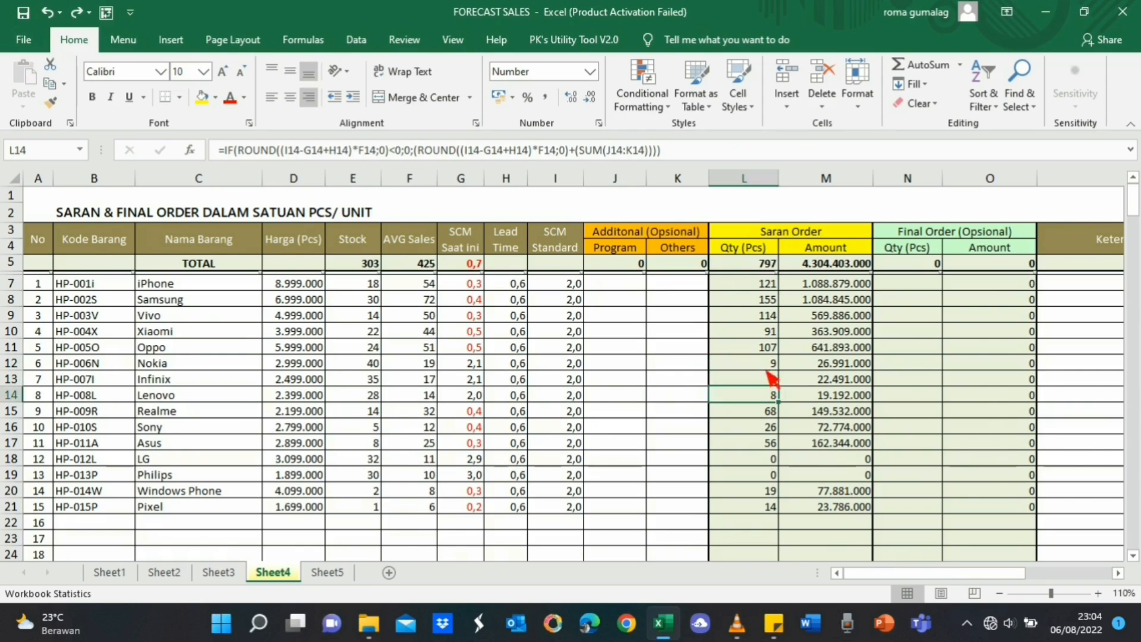
{"action": "left_click", "coordinate": [766, 364]}
{"action": "left_click", "coordinate": [769, 377]}
{"action": "left_click", "coordinate": [764, 367]}
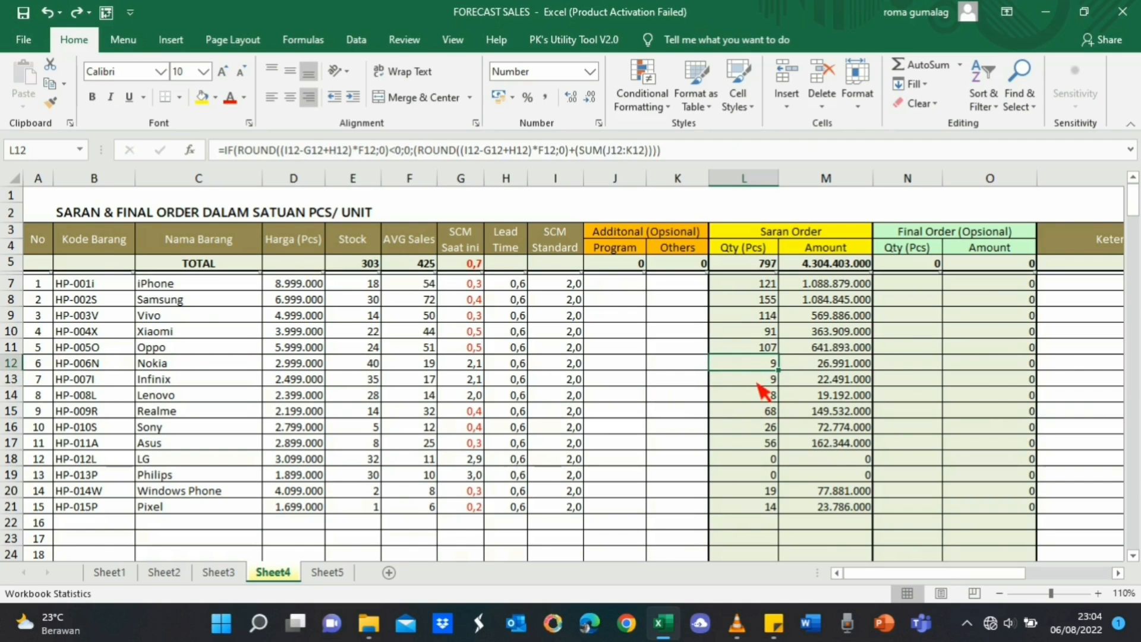
{"action": "left_click", "coordinate": [761, 381]}
{"action": "left_click", "coordinate": [763, 366]}
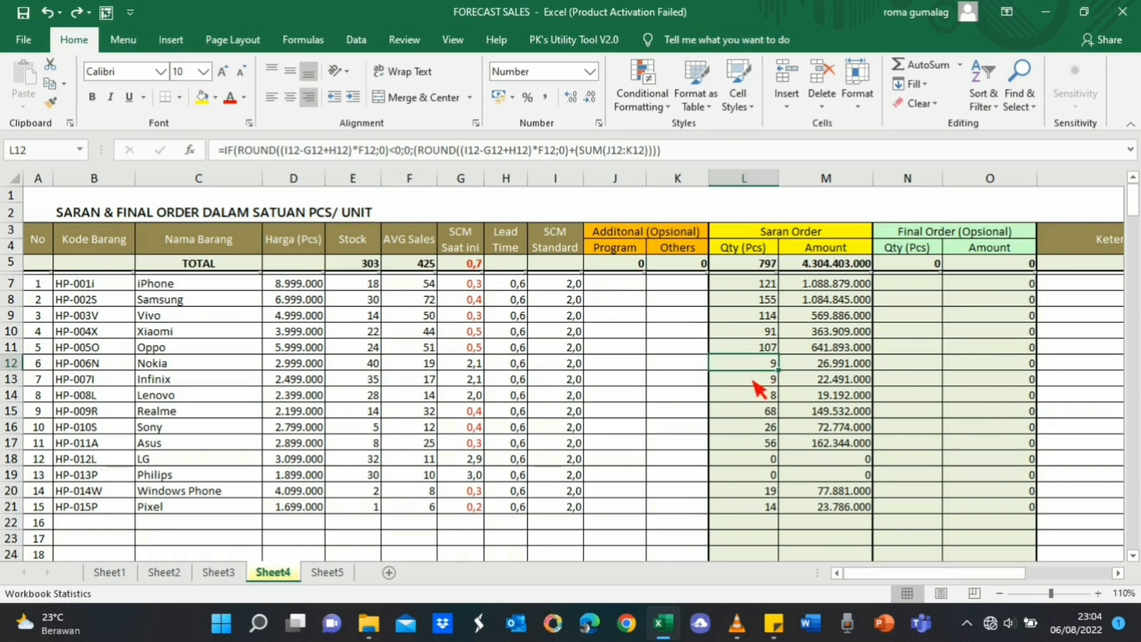
{"action": "left_click", "coordinate": [480, 398]}
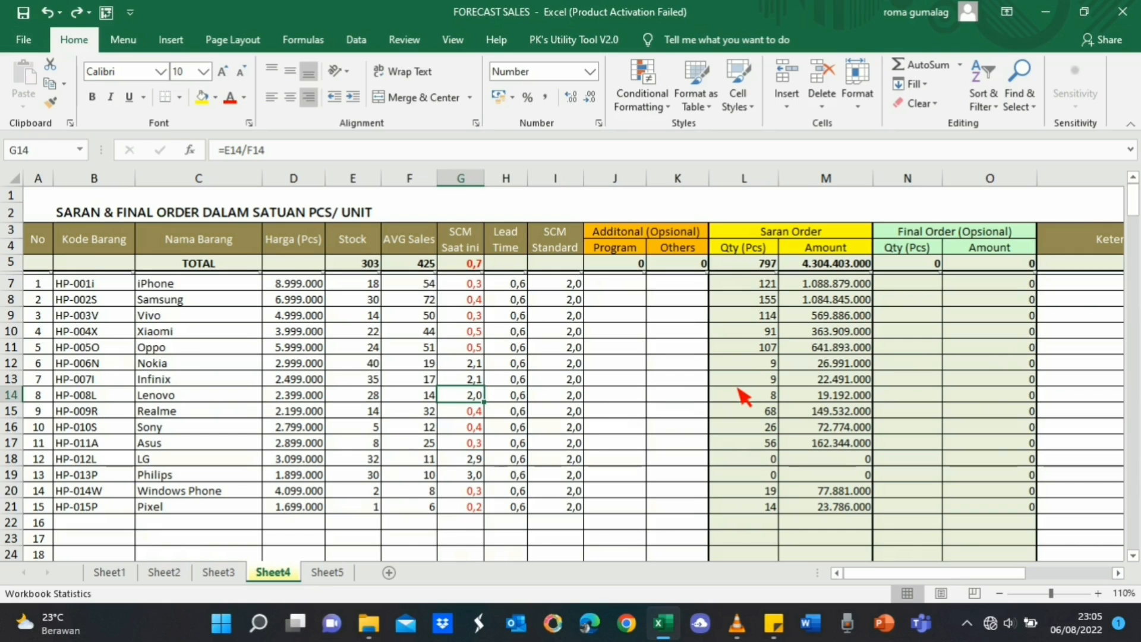
- Compare the SCM Saat ini values of LG and Philips with their Saran Order quantities and amounts
{"action": "left_click", "coordinate": [473, 461]}
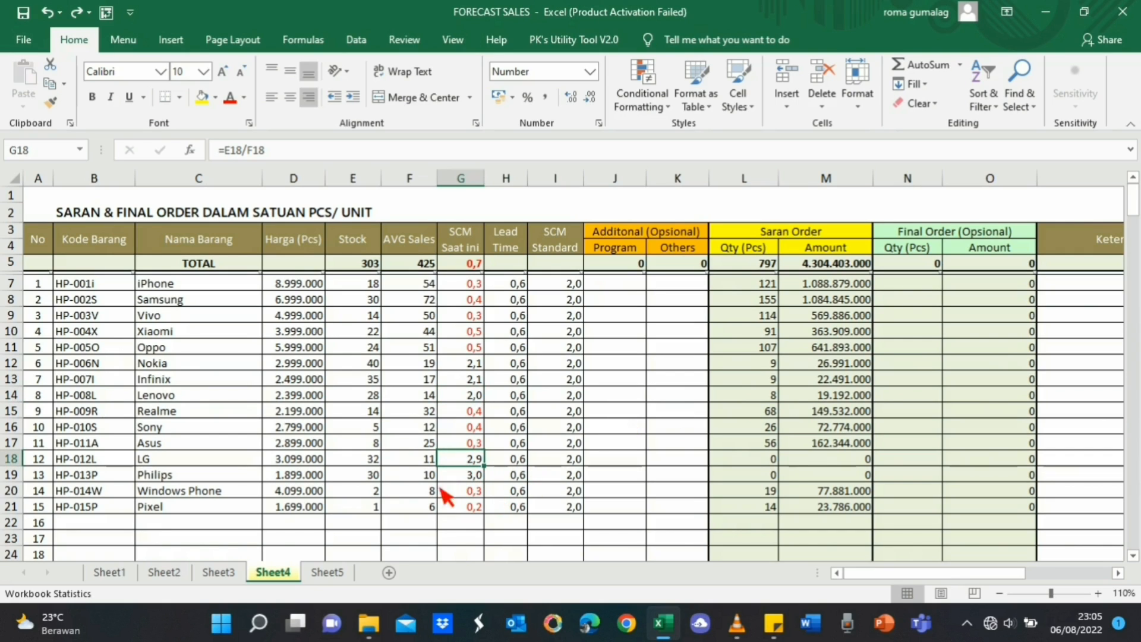
{"action": "left_click", "coordinate": [479, 475]}
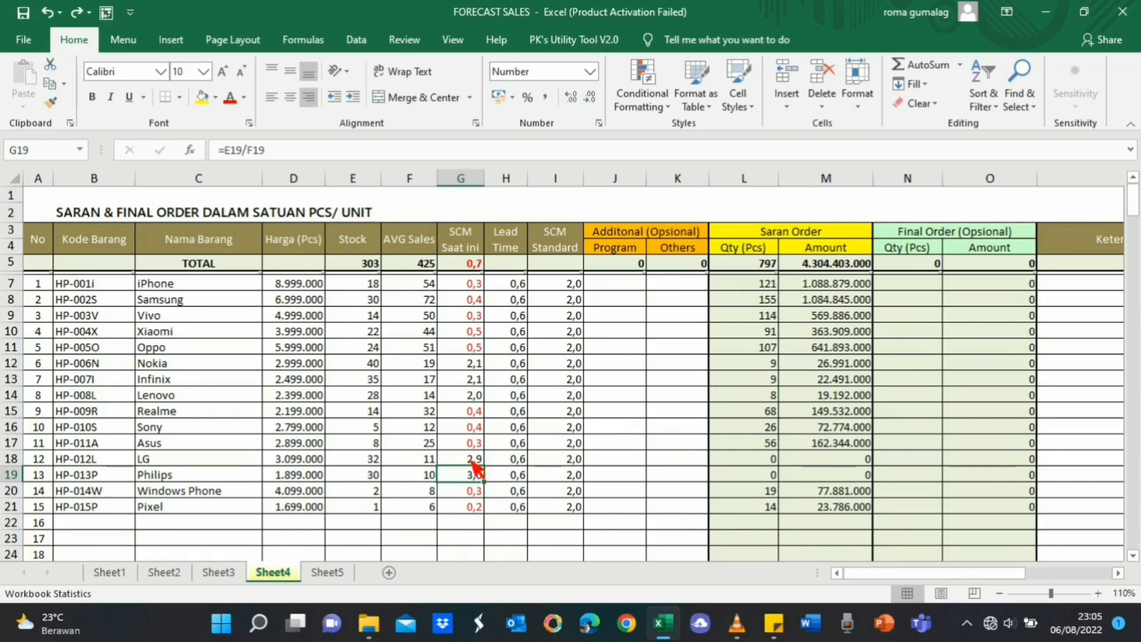
{"action": "left_click", "coordinate": [473, 461]}
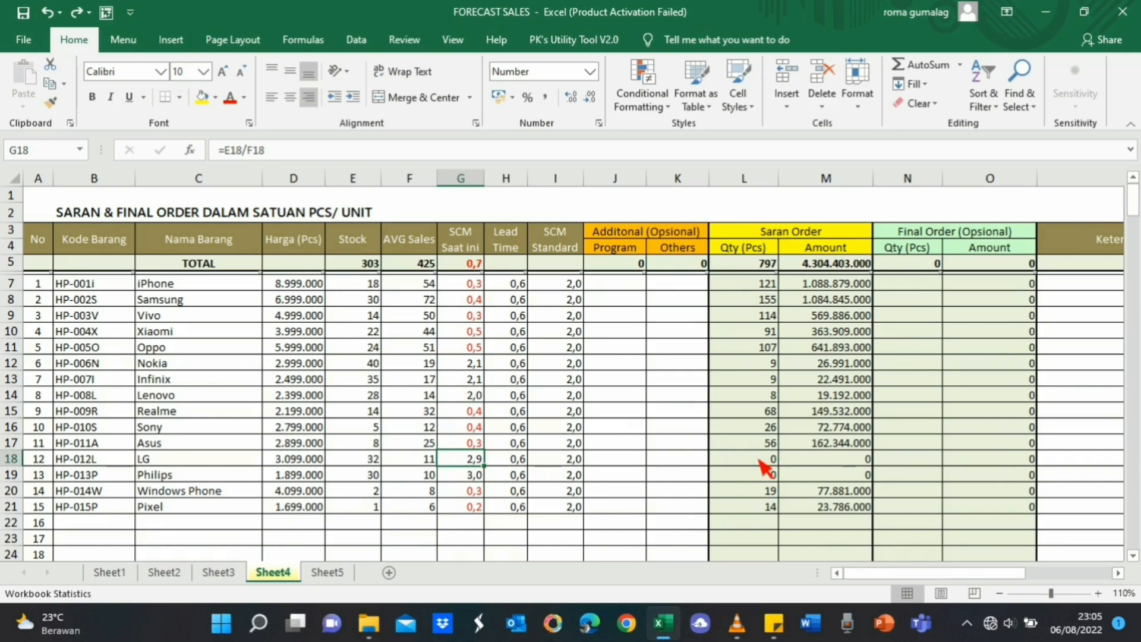
{"action": "left_click_drag", "start_coordinate": [773, 461], "coordinate": [820, 475]}
{"action": "left_click", "coordinate": [740, 460]}
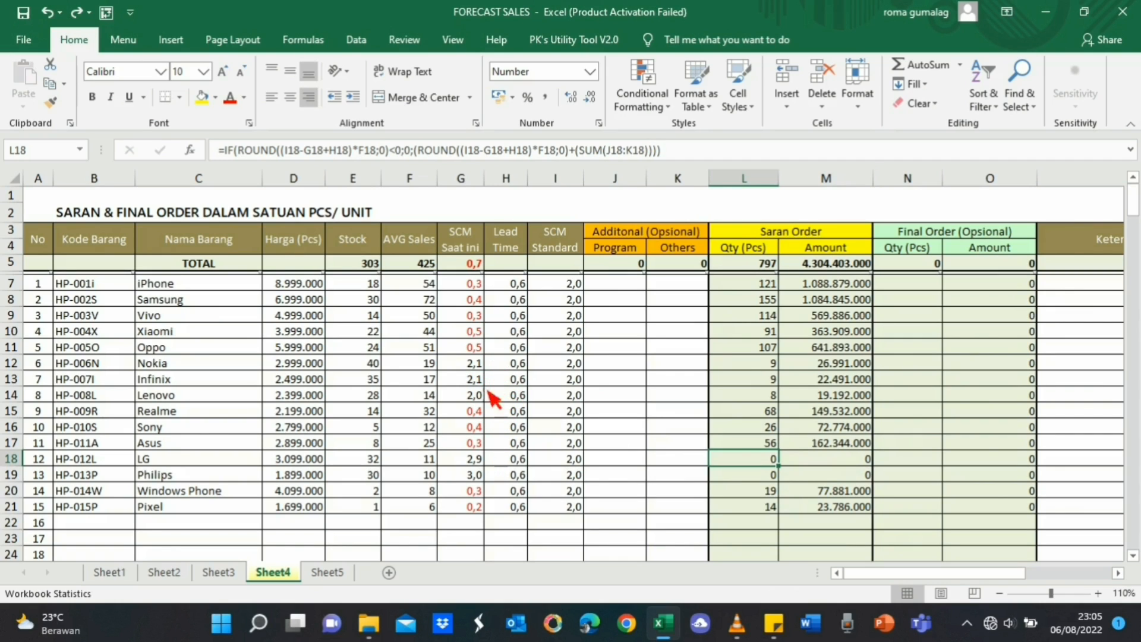
- Examine the lead time formula in H12, LG's SCM Saat ini in G18 and its Saran Order quantity formula in L18
{"action": "left_click", "coordinate": [511, 366]}
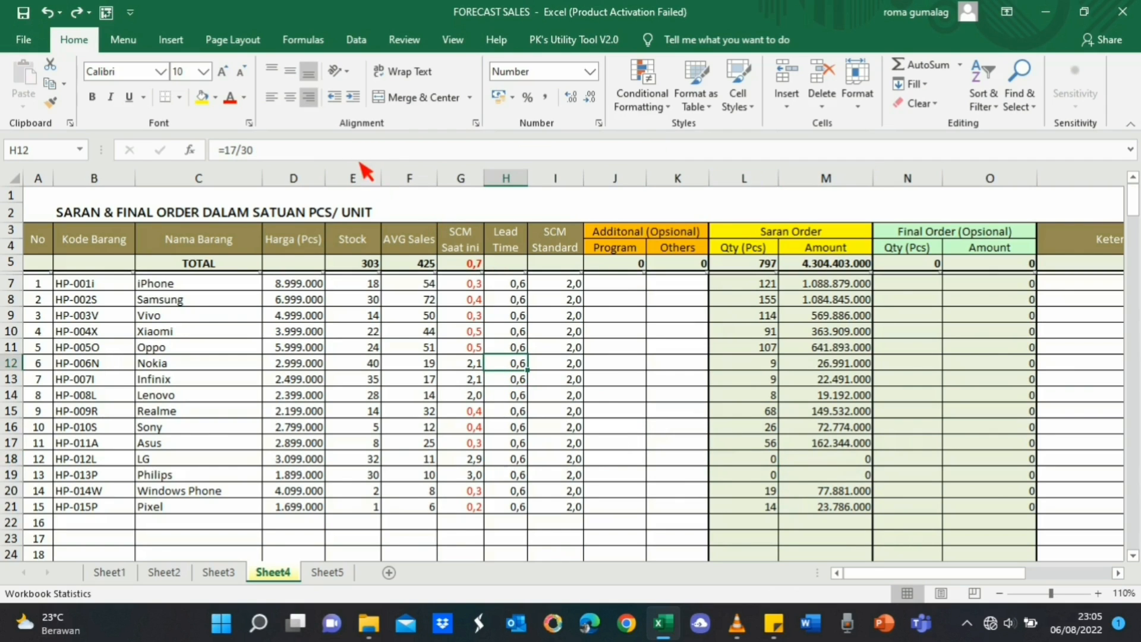
{"action": "left_click", "coordinate": [475, 462]}
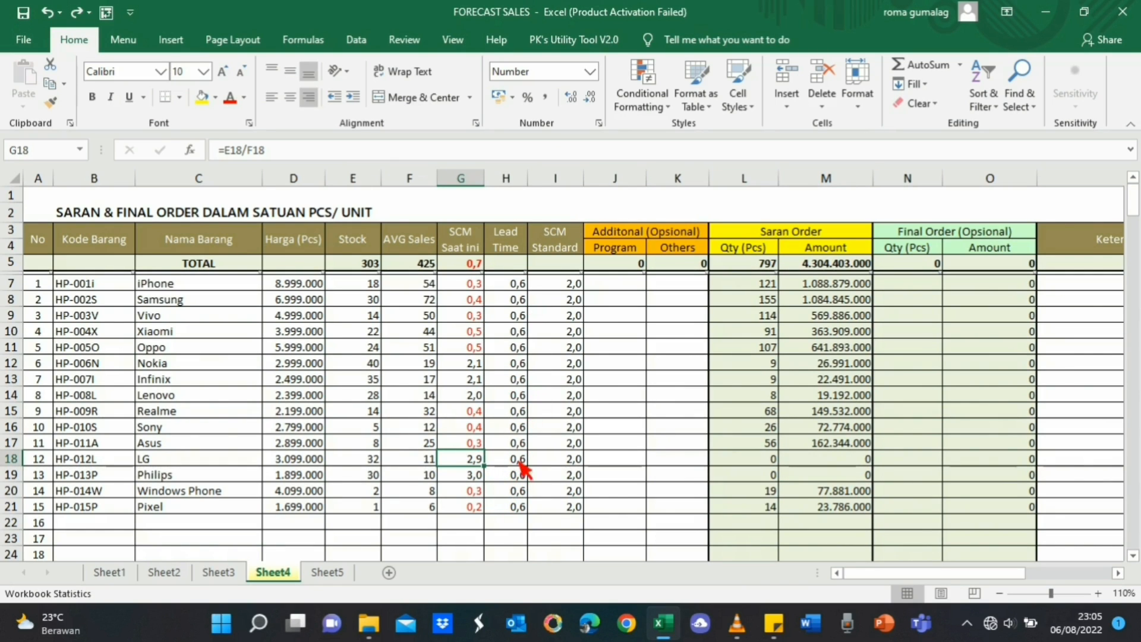
{"action": "left_click", "coordinate": [766, 461]}
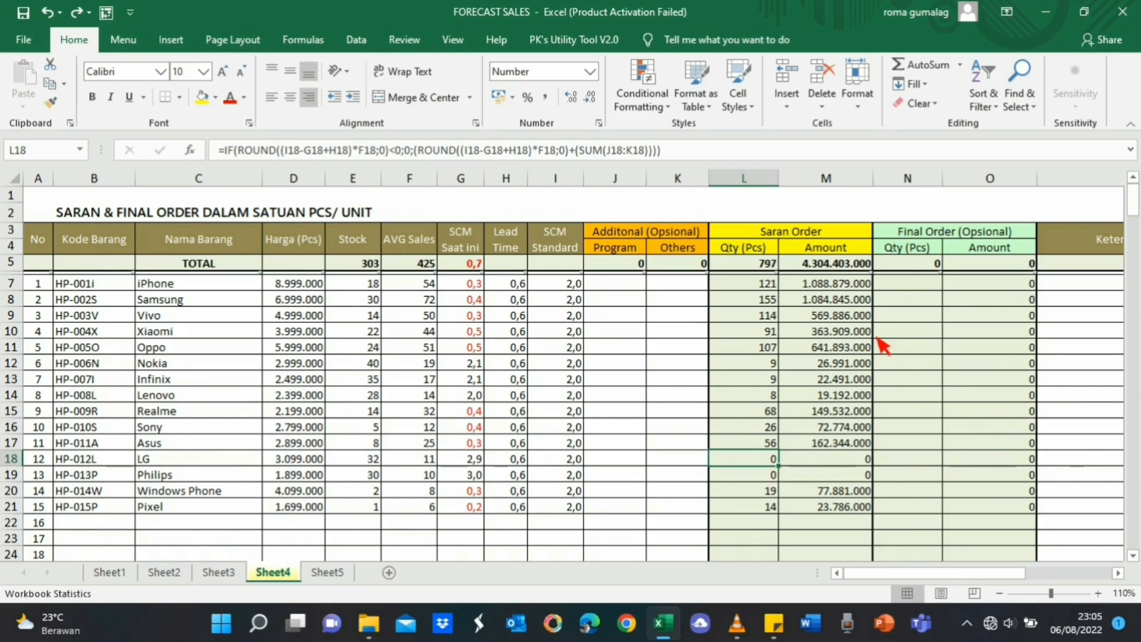
- Group columns J through P and collapse the group so that only columns A to I of the table show
{"action": "left_click", "coordinate": [642, 180]}
{"action": "left_click_drag", "start_coordinate": [644, 183], "coordinate": [1137, 239]}
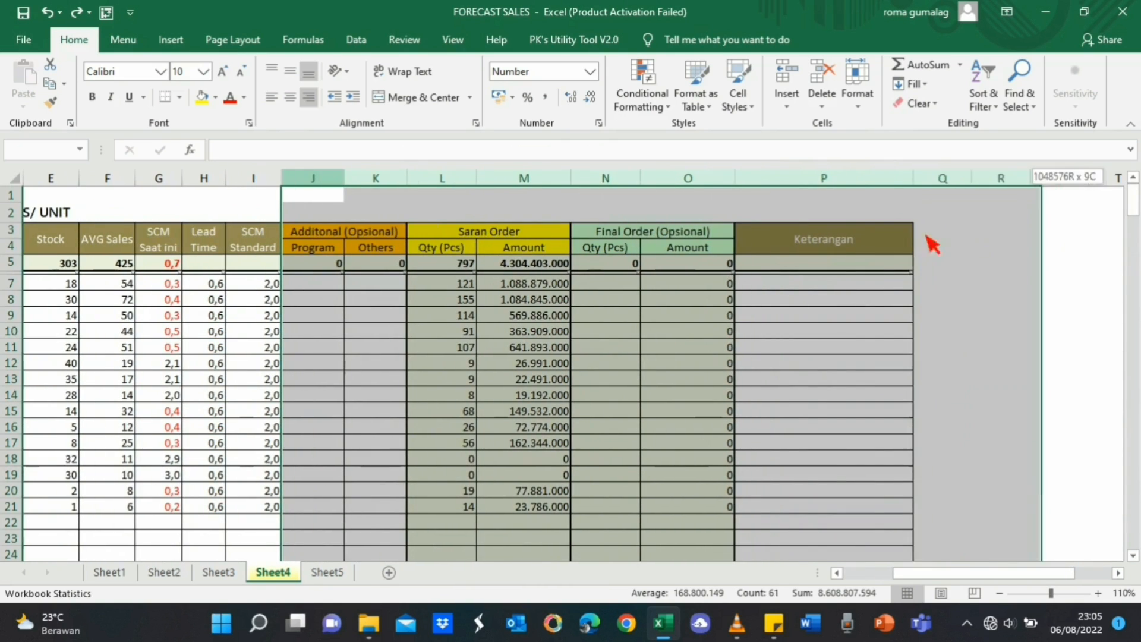
{"action": "left_click", "coordinate": [357, 40]}
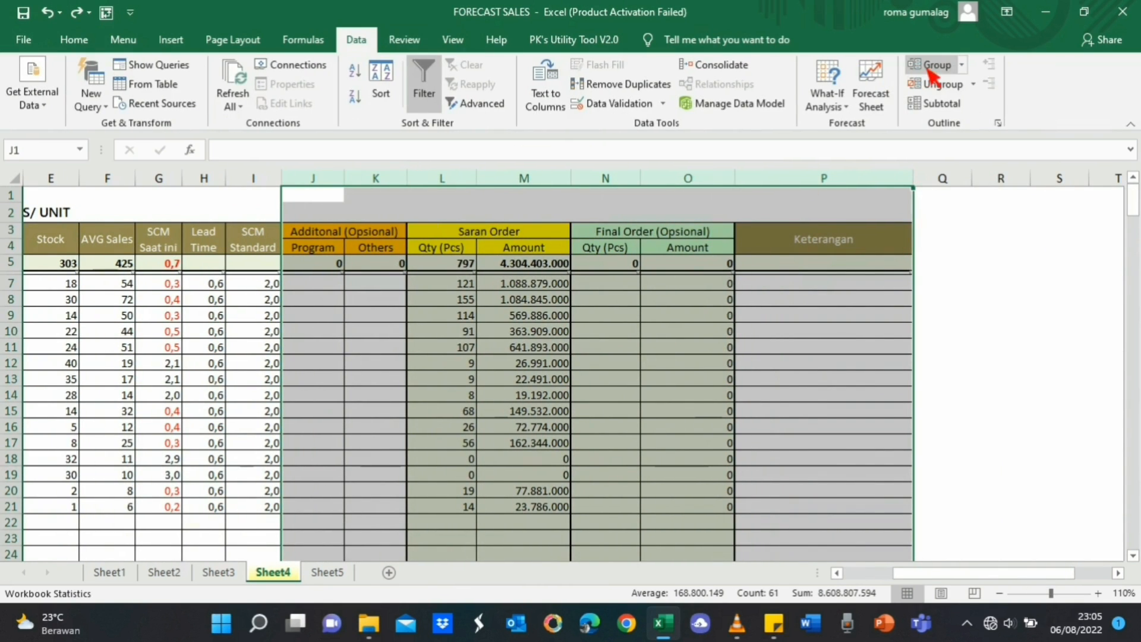
{"action": "left_click", "coordinate": [932, 65]}
{"action": "left_click", "coordinate": [941, 178]}
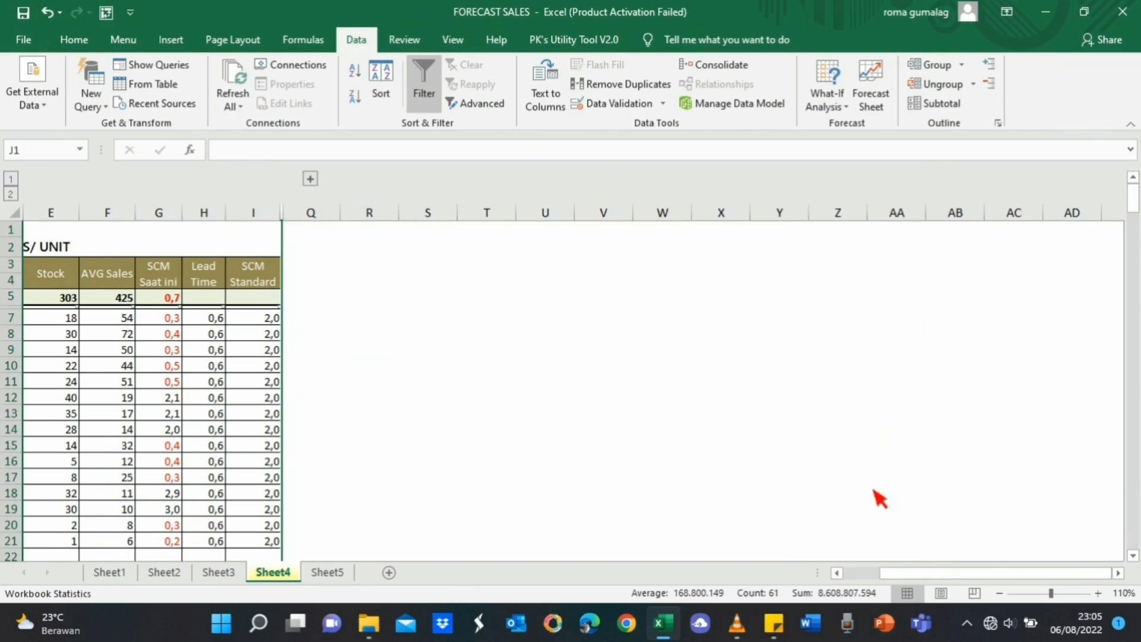
{"action": "left_click_drag", "start_coordinate": [899, 574], "coordinate": [722, 524]}
{"action": "left_click", "coordinate": [713, 494]}
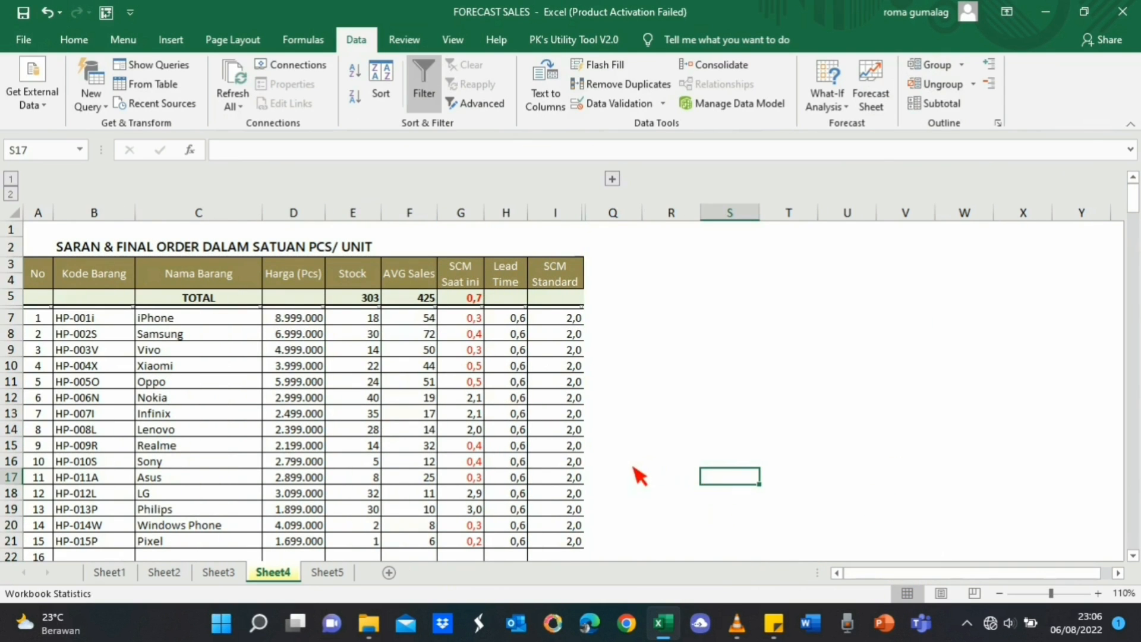
- In R12, calculate Nokia's SCM Standard minus its SCM Saat ini with the formula =I12-G12
{"action": "left_click", "coordinate": [631, 396]}
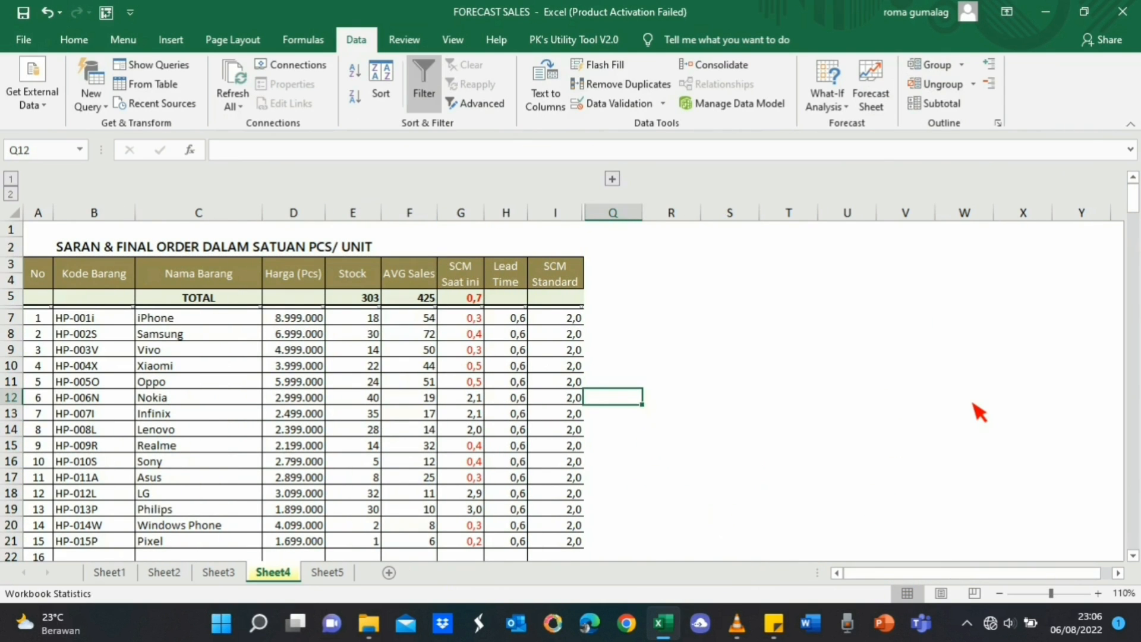
{"action": "key", "text": "Right"}
{"action": "type", "text": "="}
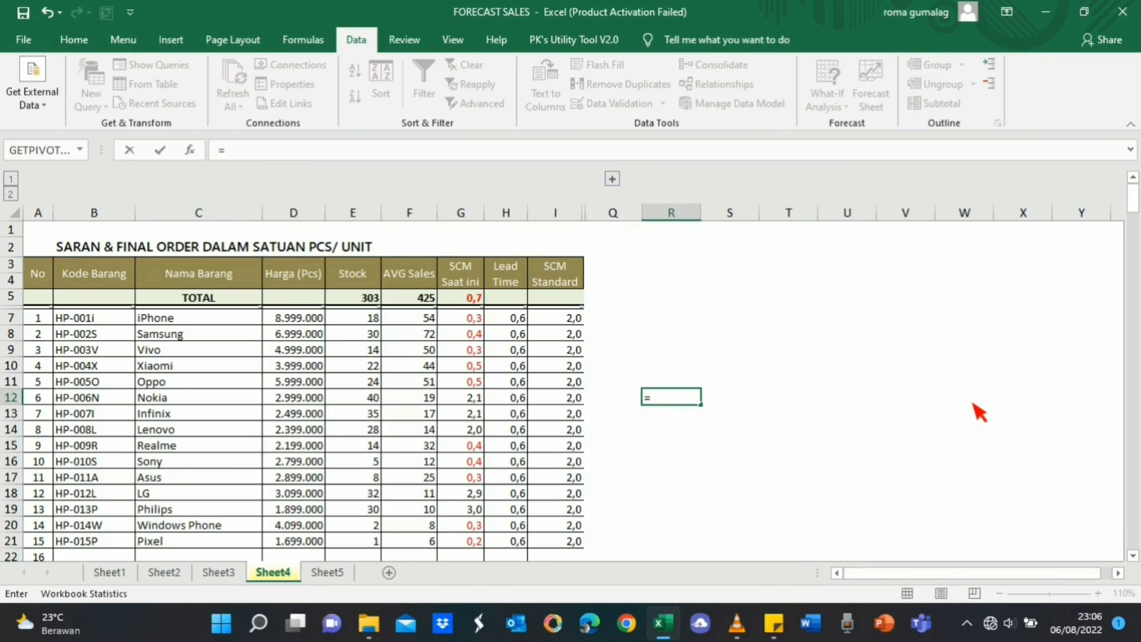
{"action": "key", "text": "Left"}
{"action": "key", "text": "Left"}
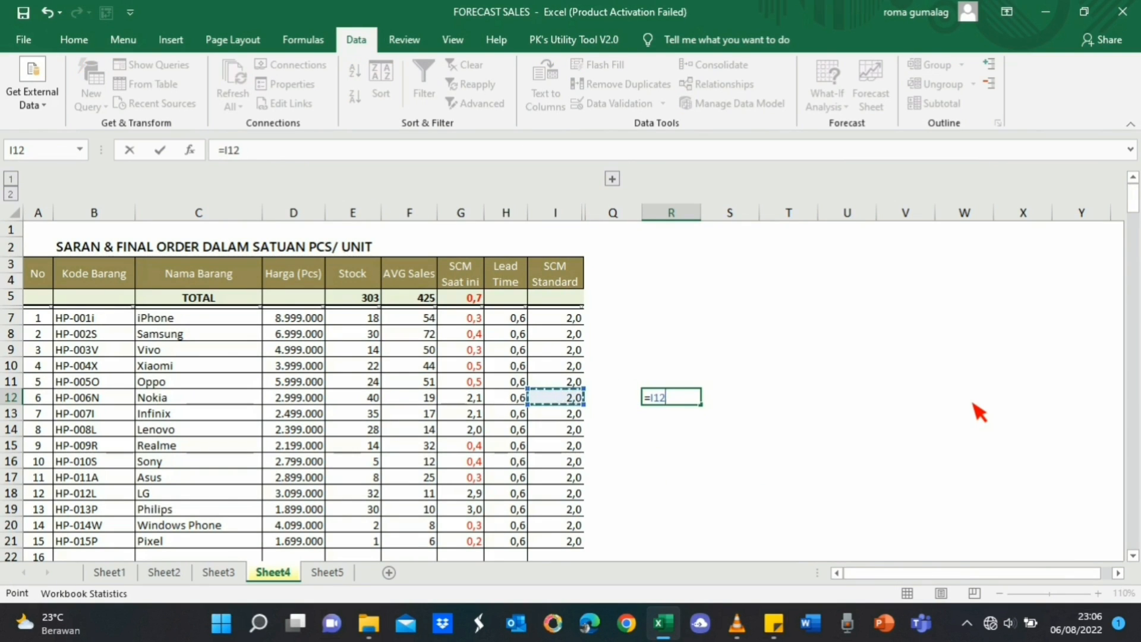
{"action": "type", "text": "-"}
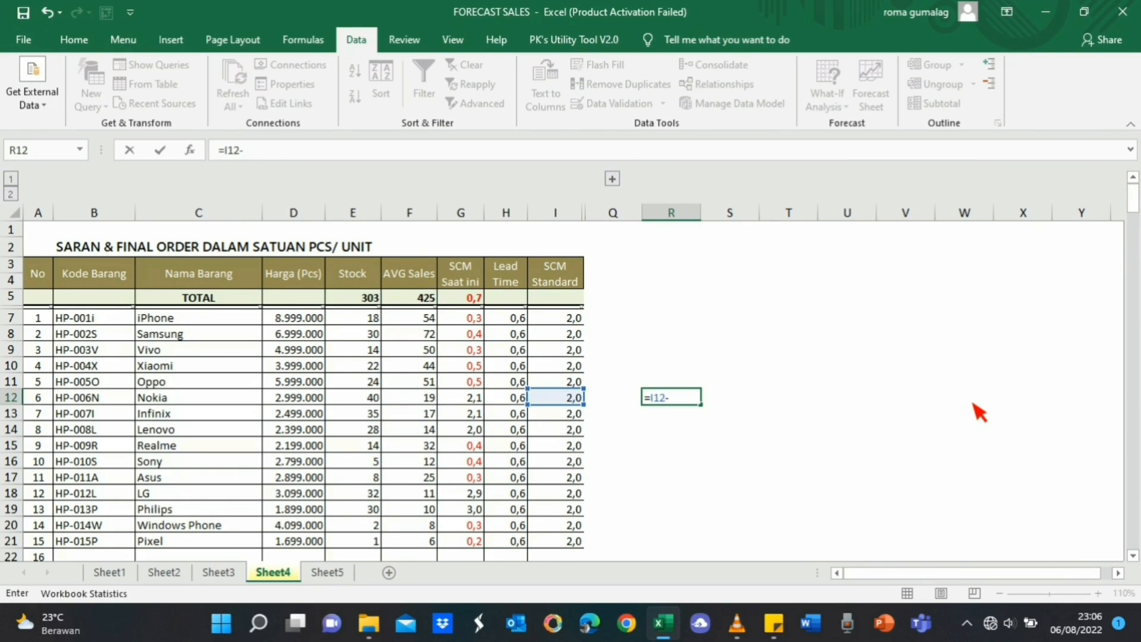
{"action": "key", "text": "Left"}
{"action": "key", "text": "Left"}
{"action": "key", "text": "Left"}
{"action": "key", "text": "Left"}
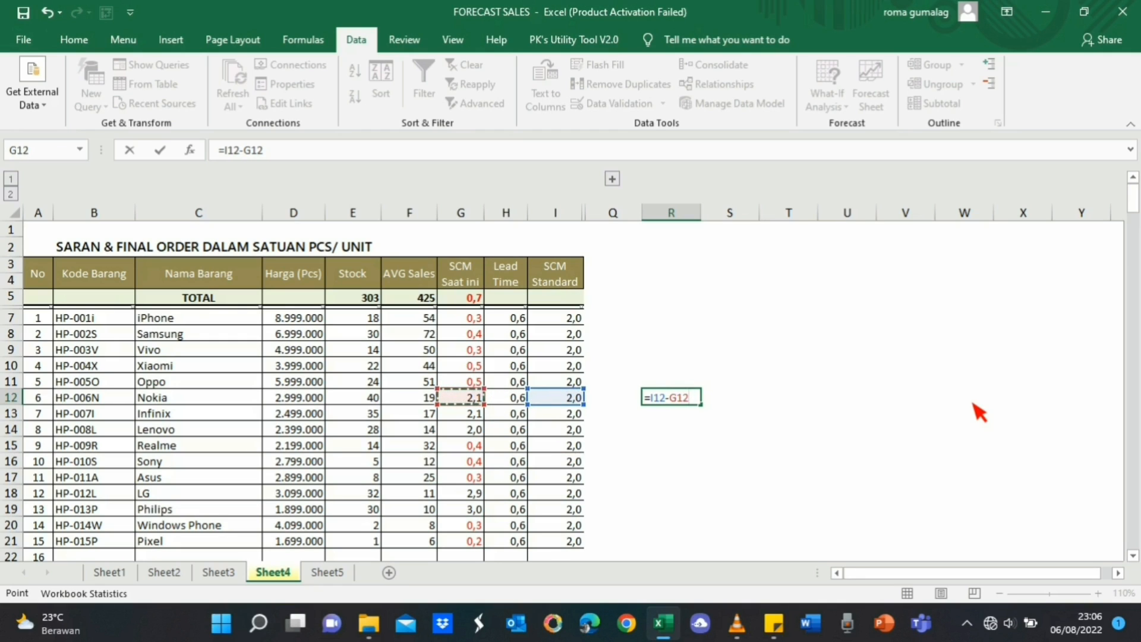
{"action": "key", "text": "ctrl+Return"}
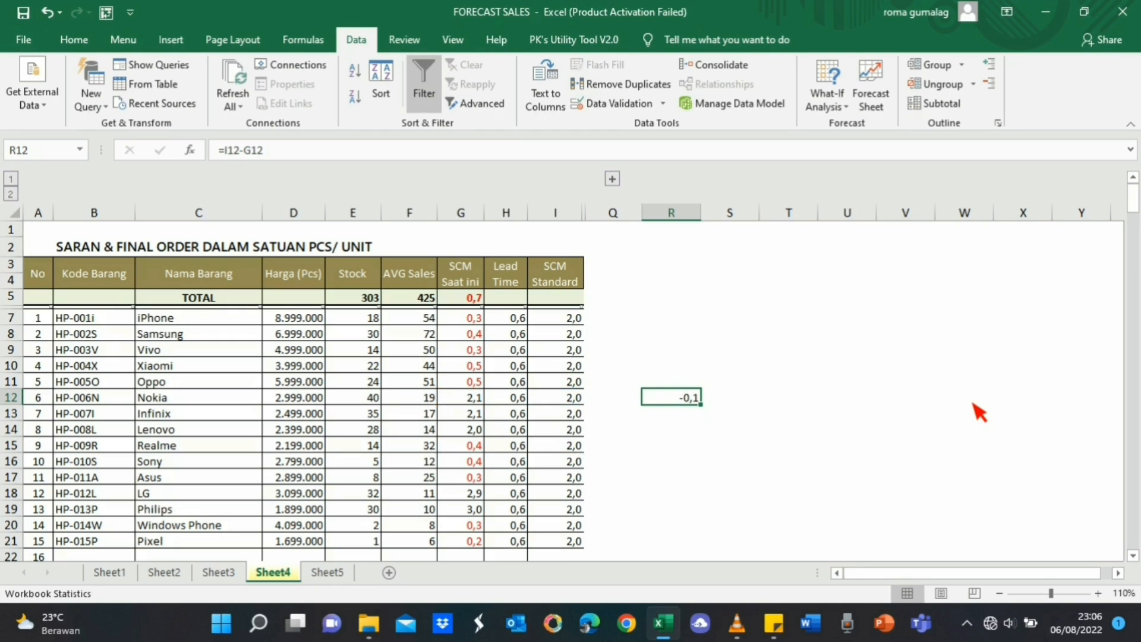
- In S12, add Nokia's lead time to the SCM difference with the formula =R12+H12
{"action": "key", "text": "Right"}
{"action": "type", "text": "="}
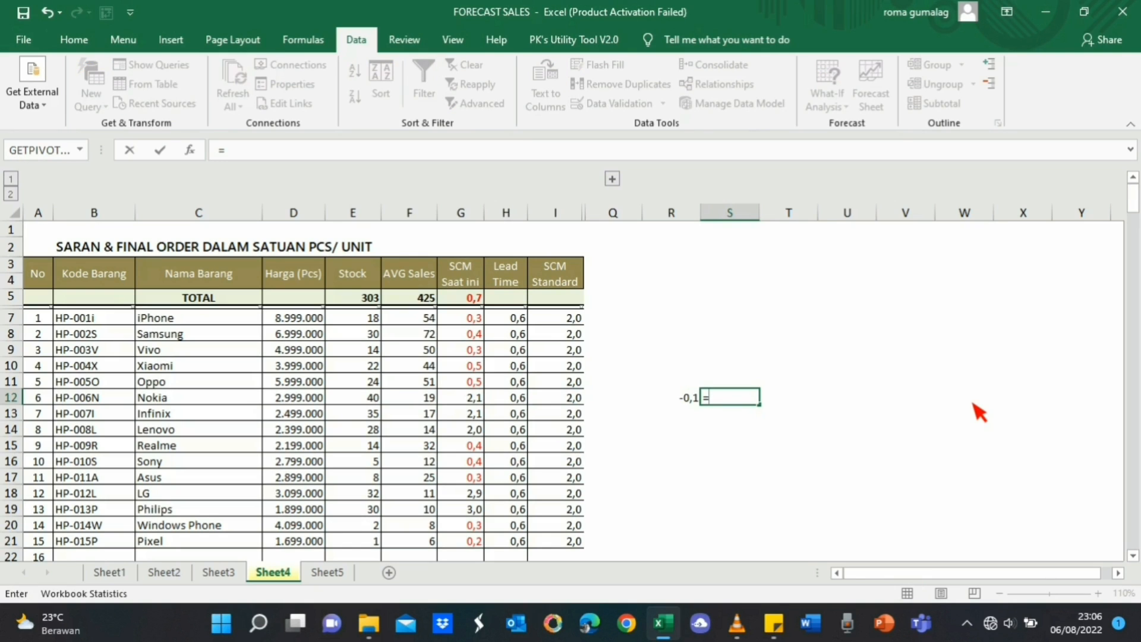
{"action": "key", "text": "Left"}
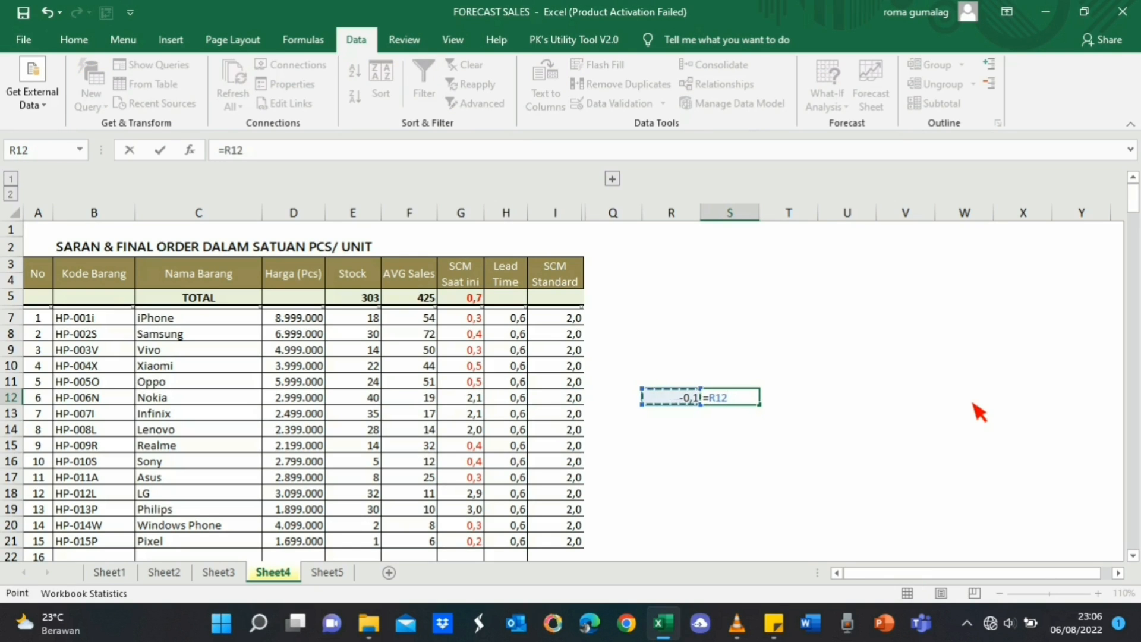
{"action": "type", "text": "+"}
{"action": "key", "text": "Left"}
{"action": "key", "text": "Left"}
{"action": "key", "text": "Left"}
{"action": "key", "text": "Left"}
{"action": "key", "text": "ctrl+Return"}
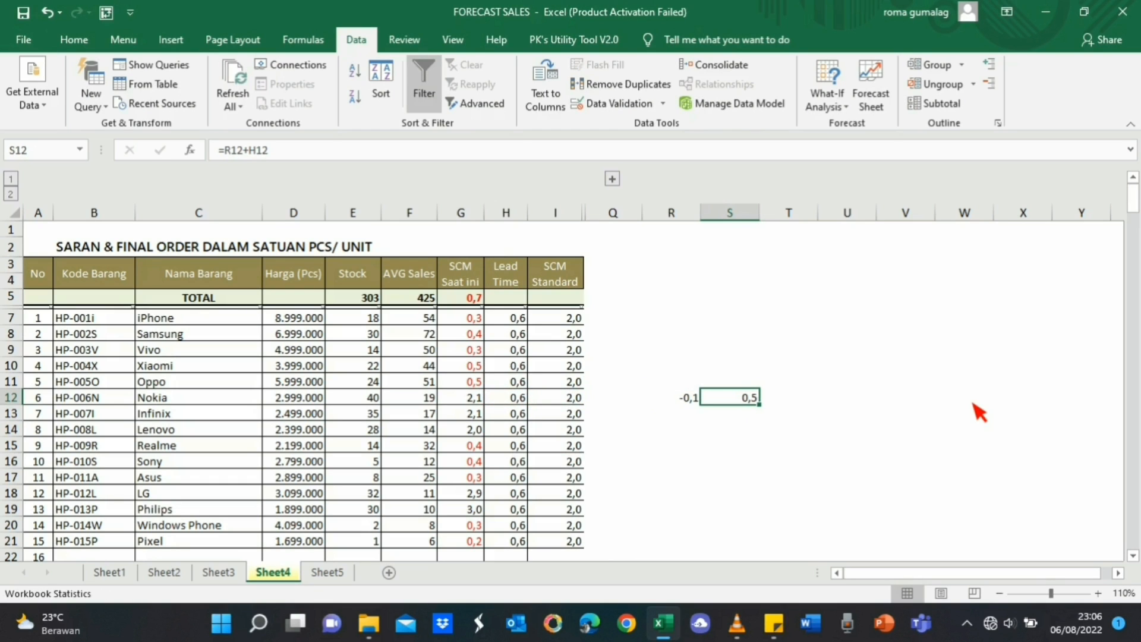
- Copy the two Nokia check formulas in R12:S12 to LG's row at R18:S18
{"action": "key", "text": "Left"}
{"action": "key", "text": "shift+Right"}
{"action": "key", "text": "ctrl+c"}
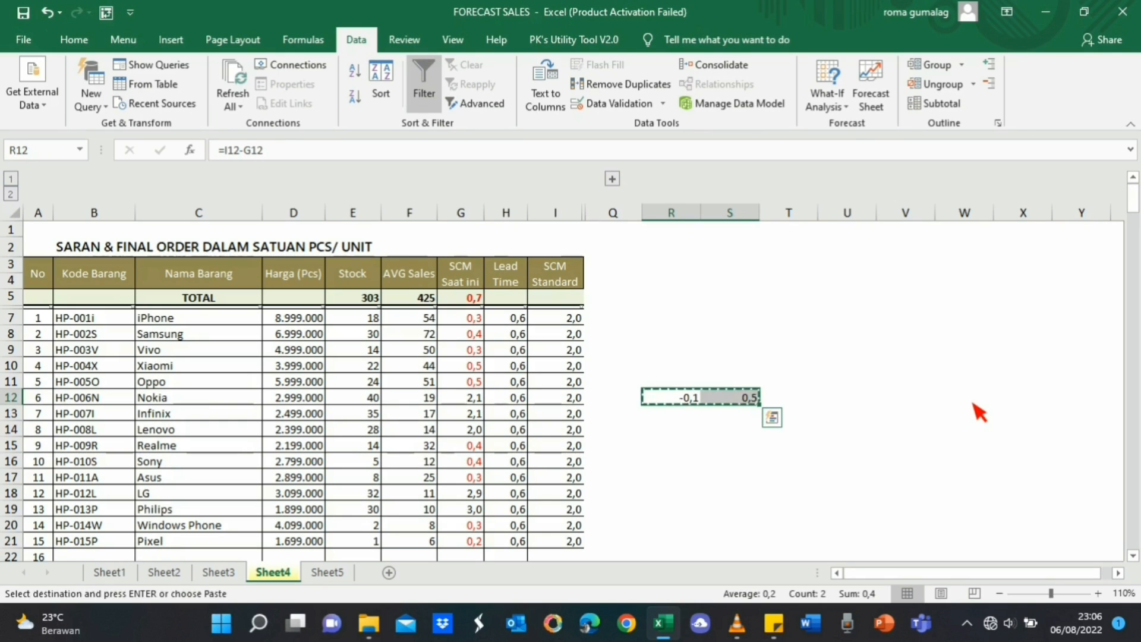
{"action": "key", "text": "Down"}
{"action": "key", "text": "Down"}
{"action": "key", "text": "Down"}
{"action": "key", "text": "Down"}
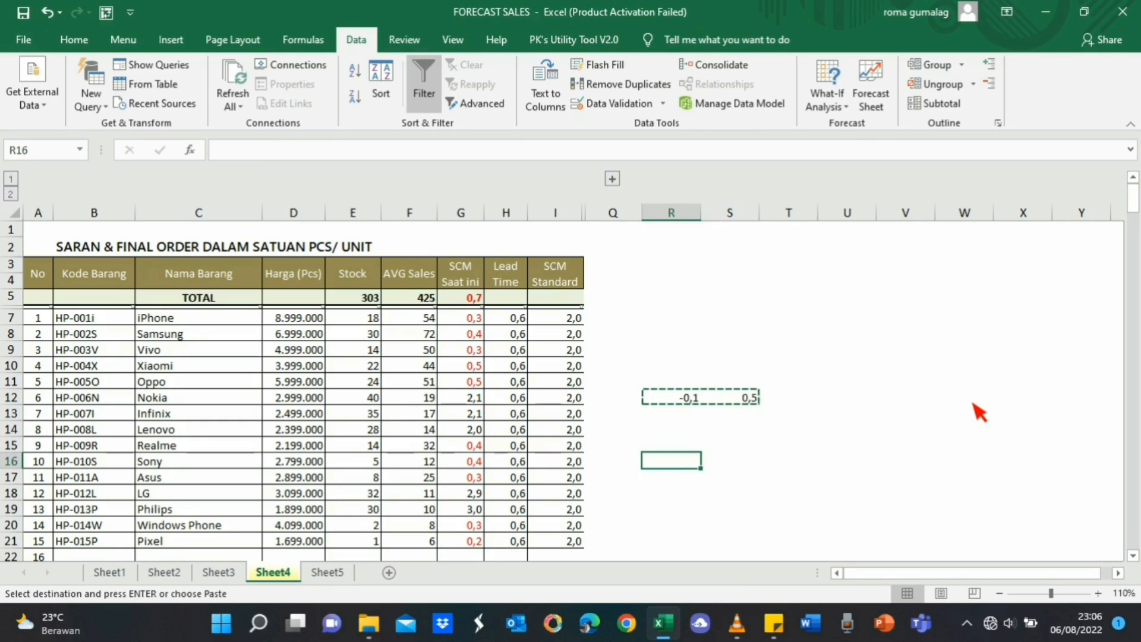
{"action": "key", "text": "Down"}
{"action": "key", "text": "Down"}
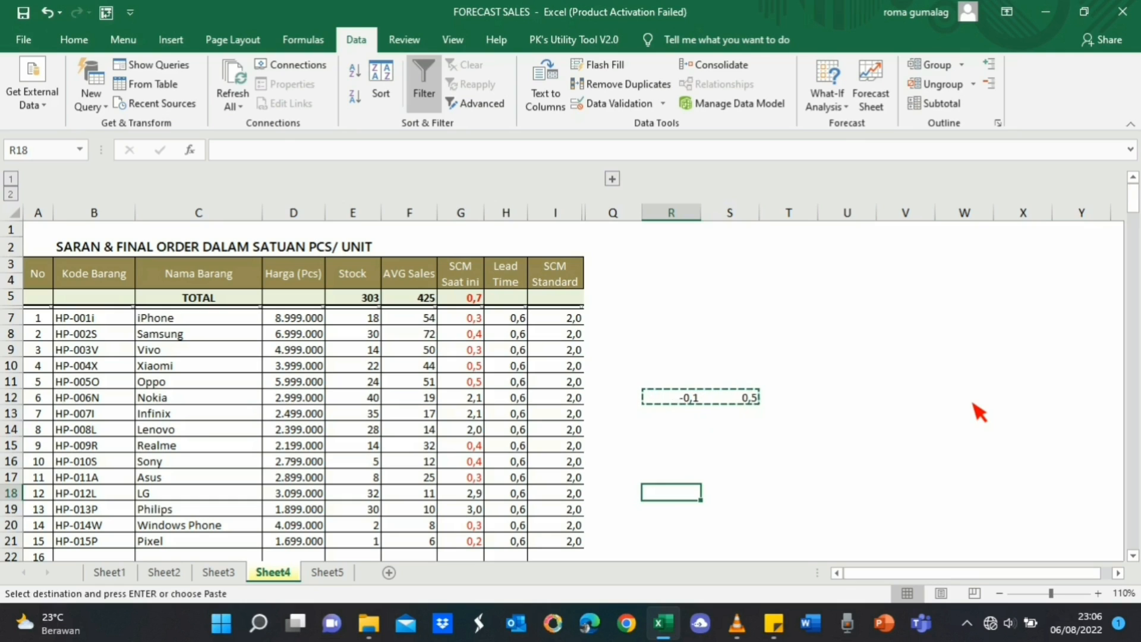
{"action": "key", "text": "Return"}
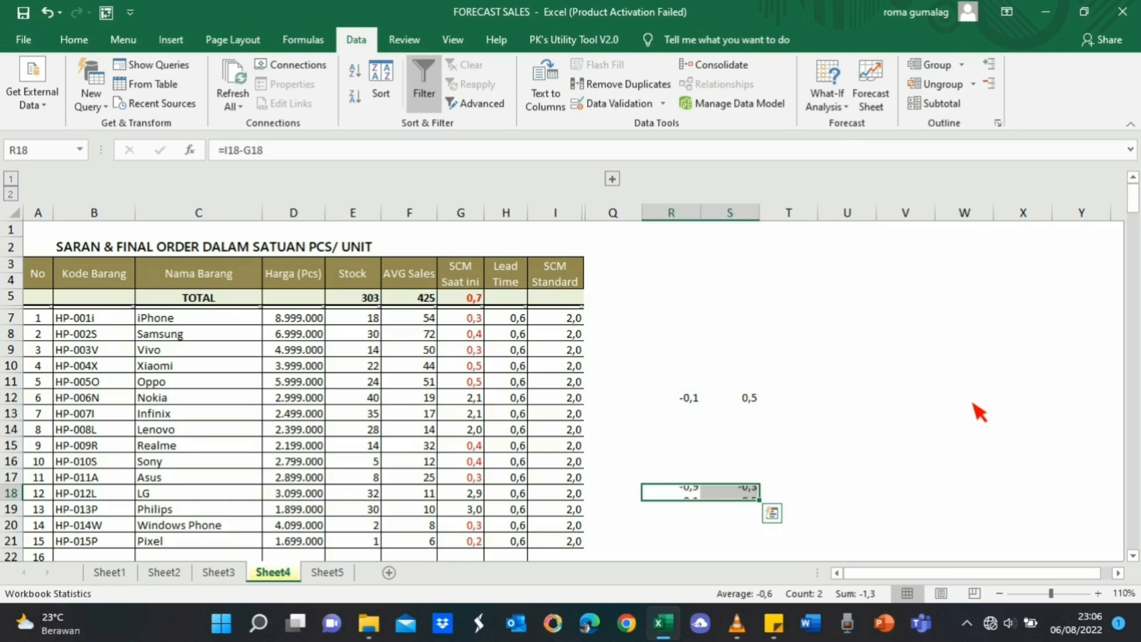
- Review the SCM difference formula in R18 and the LG cells it refers to
{"action": "key", "text": "shift+Left"}
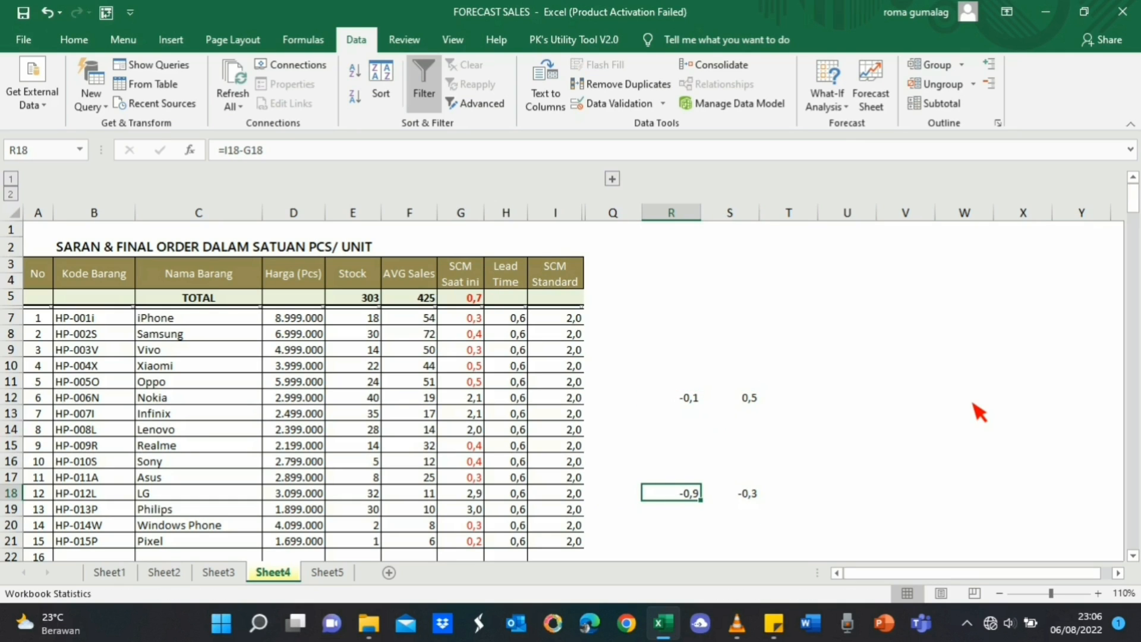
{"action": "key", "text": "Right"}
{"action": "key", "text": "Left"}
{"action": "key", "text": "Left"}
{"action": "key", "text": "Left"}
{"action": "key", "text": "Left"}
{"action": "key", "text": "Right"}
{"action": "key", "text": "Right"}
{"action": "key", "text": "Right"}
{"action": "key", "text": "F2"}
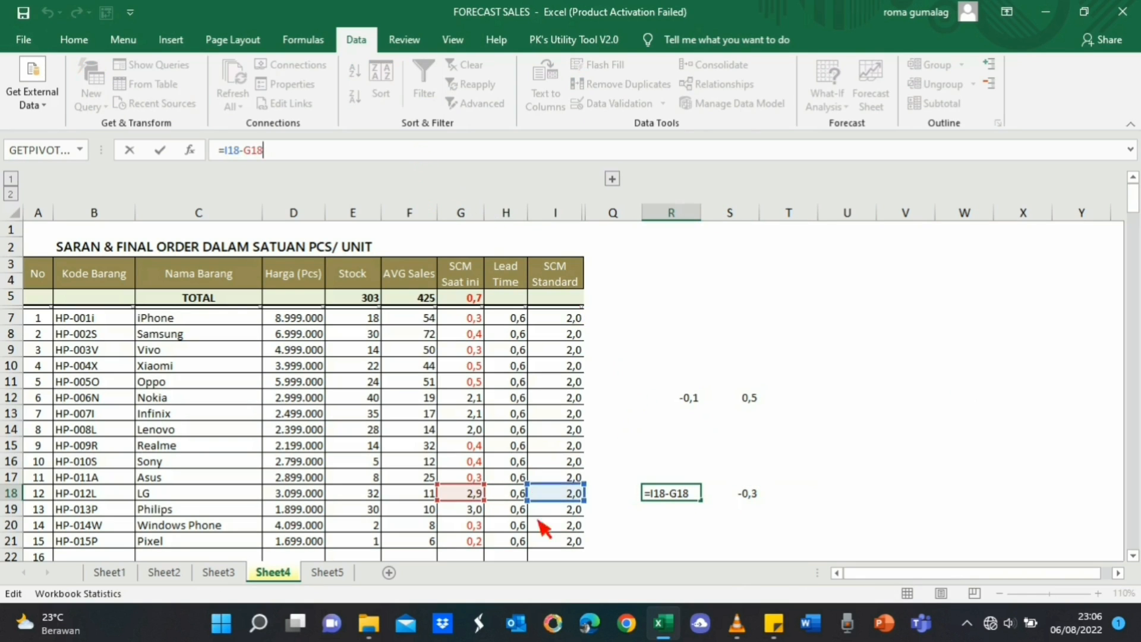
{"action": "left_click", "coordinate": [767, 462]}
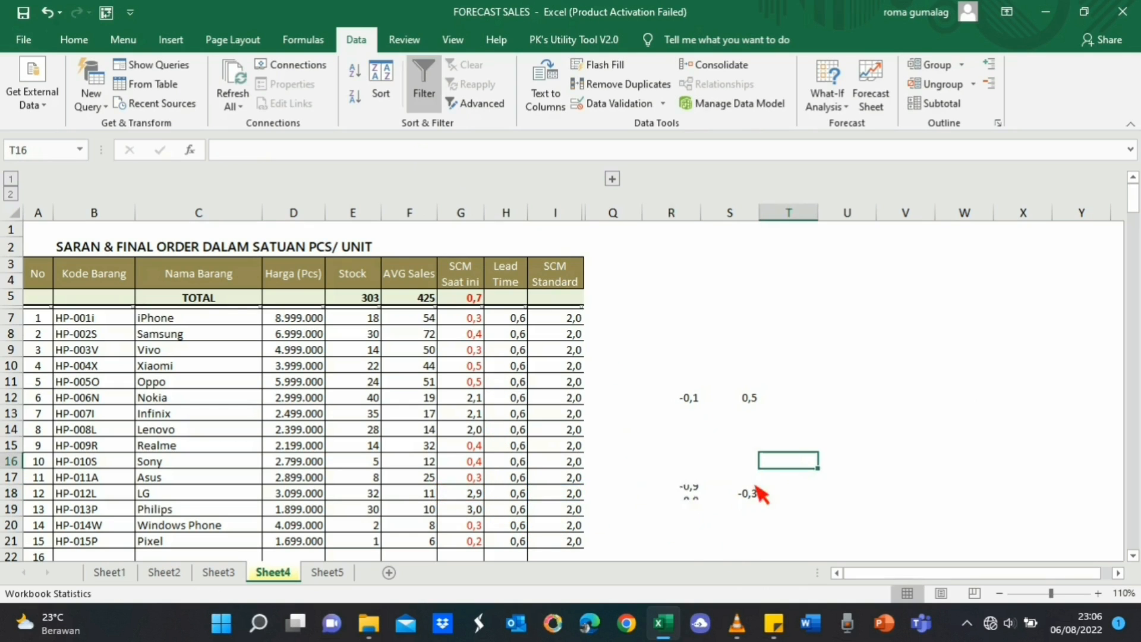
{"action": "left_click", "coordinate": [684, 494]}
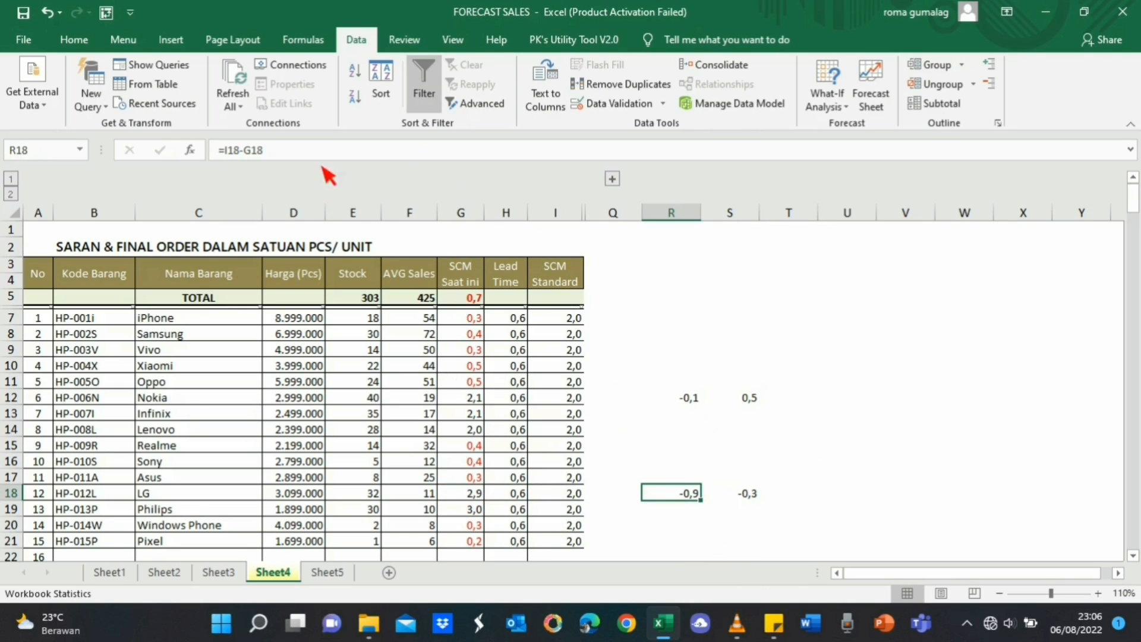
- Review the formula in S18 that adds LG's lead time to its SCM difference
{"action": "left_click", "coordinate": [752, 497]}
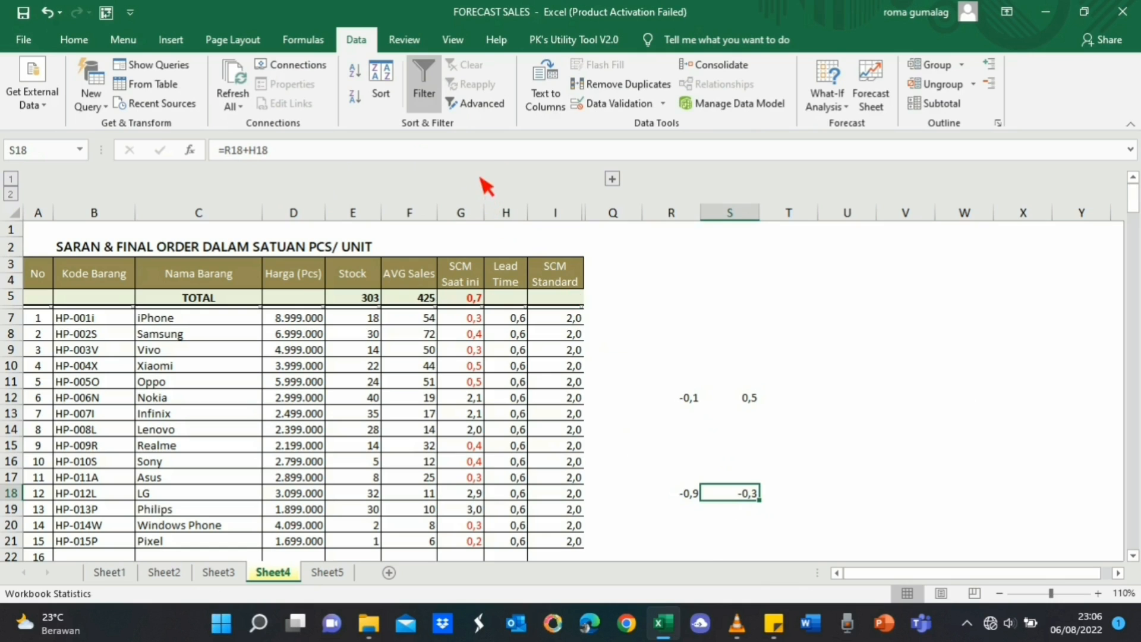
{"action": "left_click", "coordinate": [492, 153]}
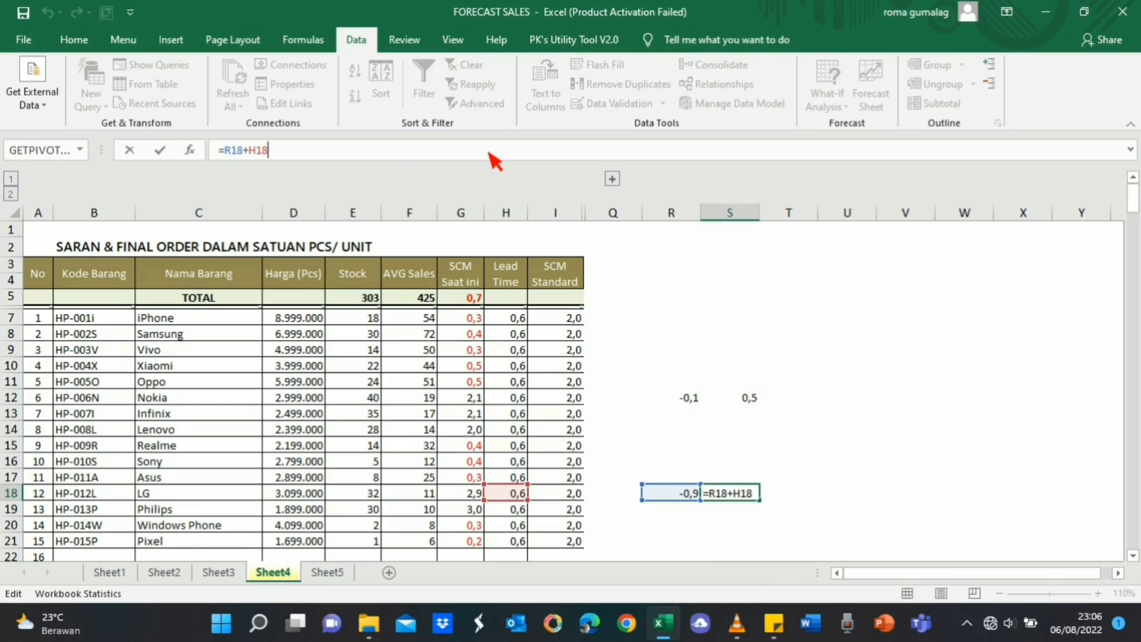
{"action": "left_click", "coordinate": [828, 482]}
{"action": "left_click", "coordinate": [759, 496]}
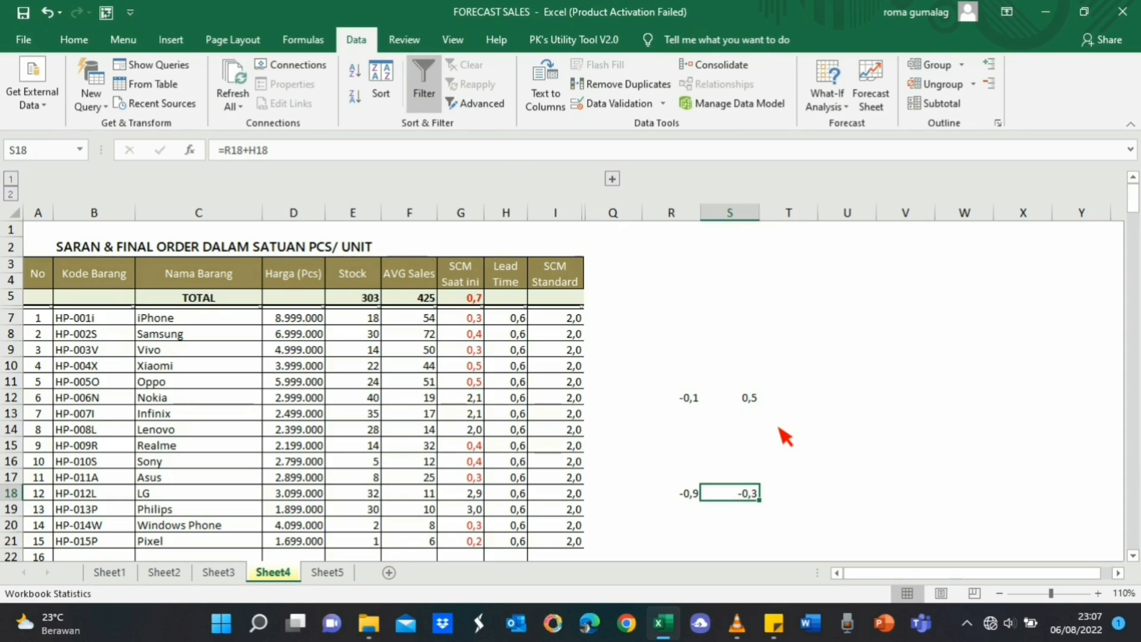
- Review Nokia's SCM difference formula in R12 and the cells it refers to, leaving it unedited
{"action": "left_click", "coordinate": [691, 402]}
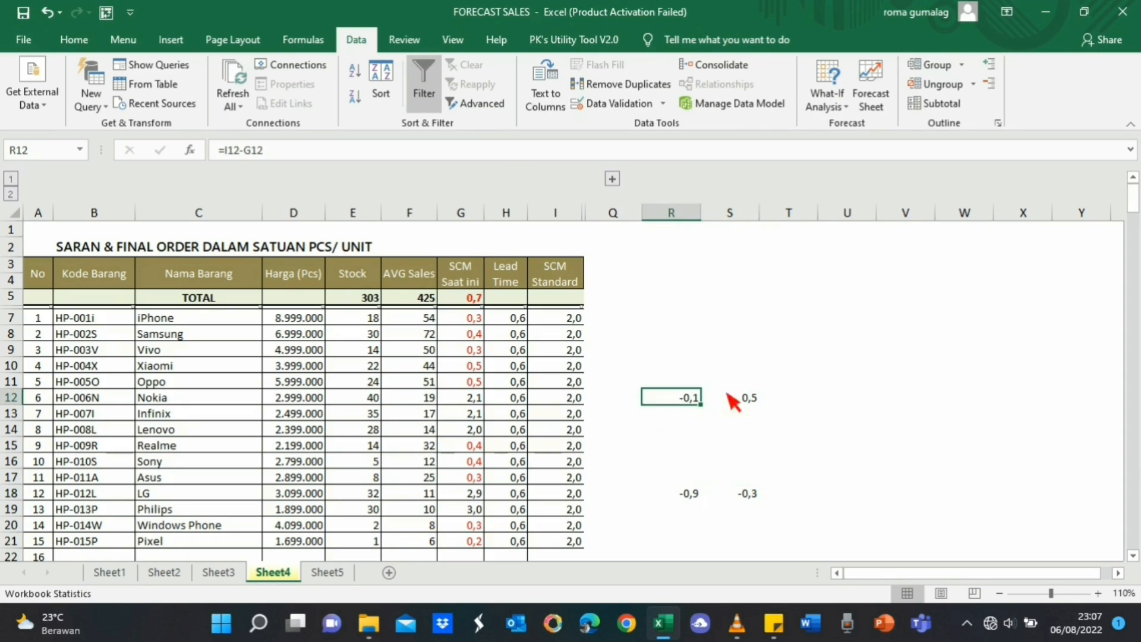
{"action": "left_click", "coordinate": [324, 150]}
{"action": "left_click", "coordinate": [724, 433]}
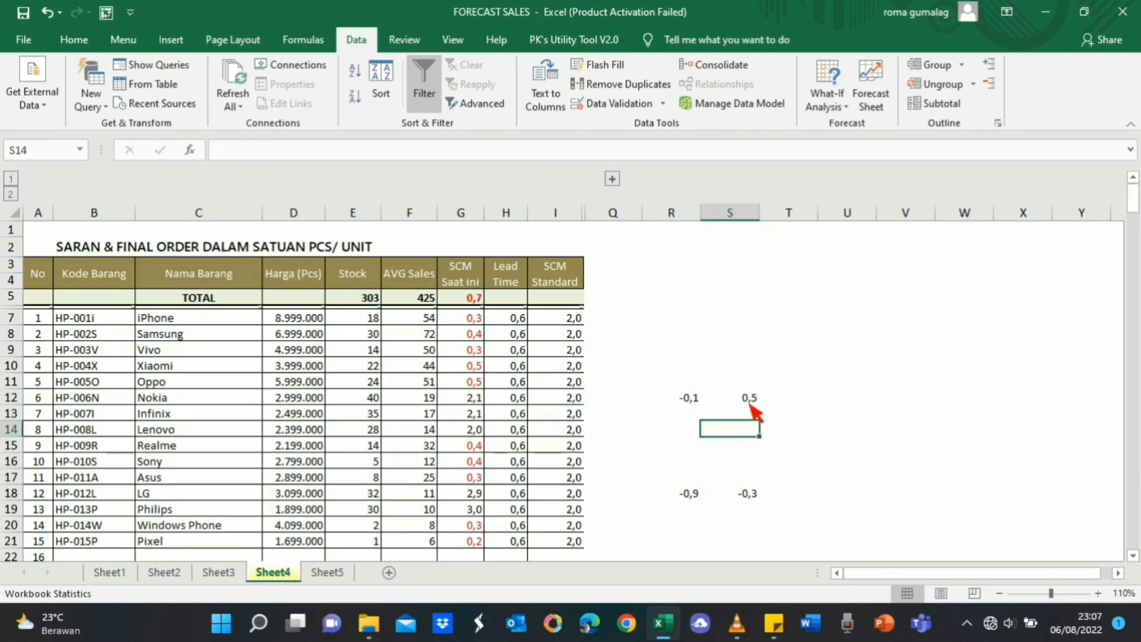
{"action": "left_click", "coordinate": [692, 398]}
{"action": "key", "text": "F2"}
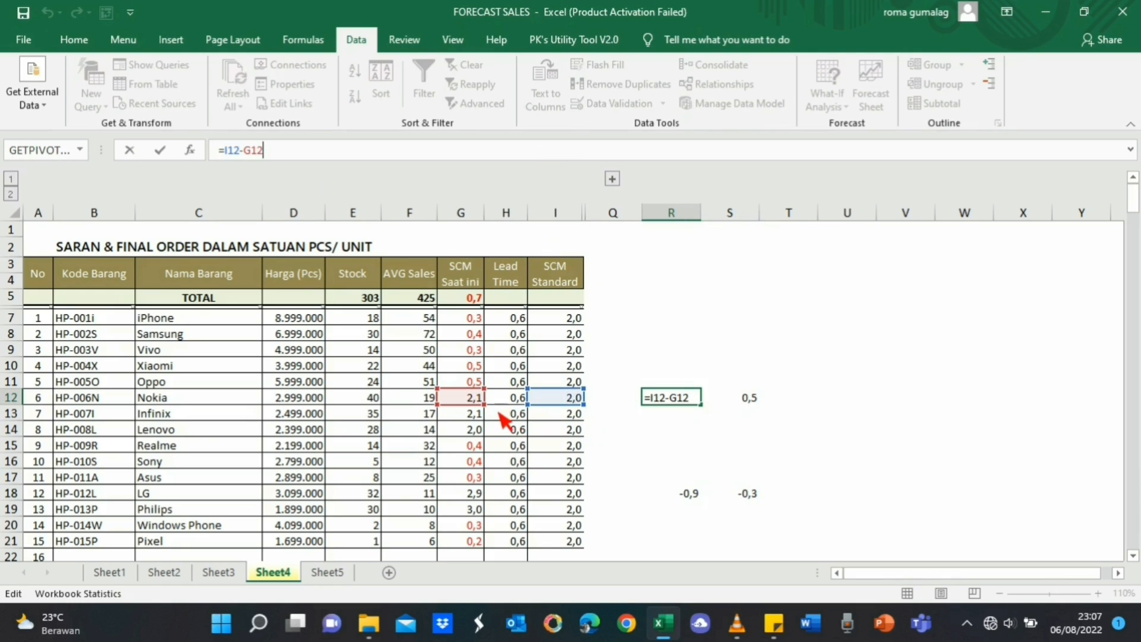
{"action": "key", "text": "Escape"}
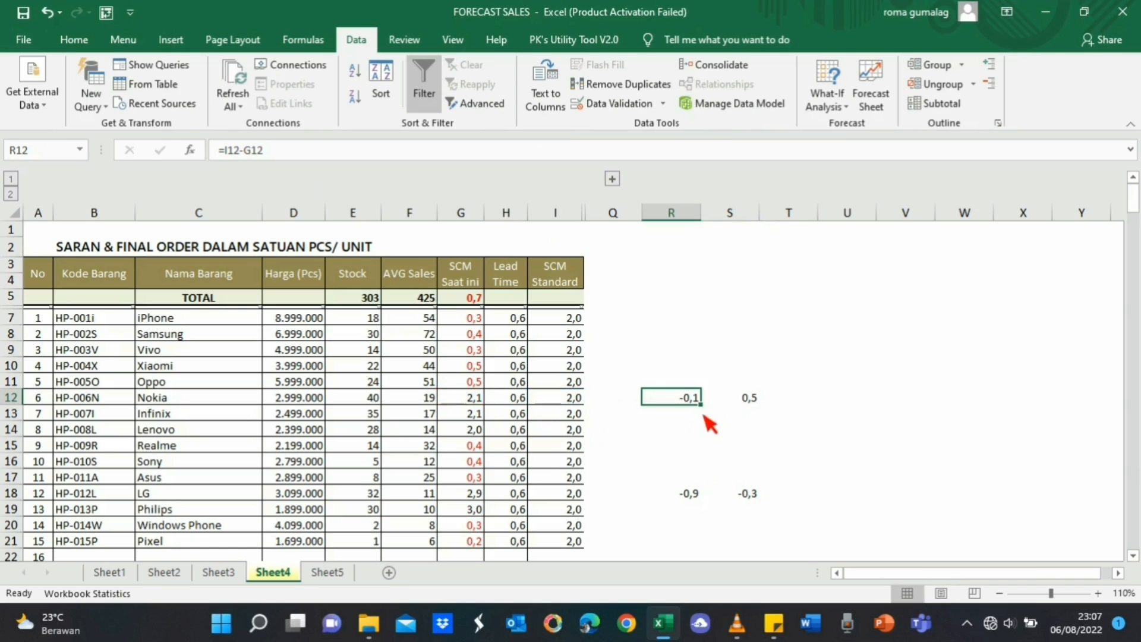
- Review Nokia's formula in S12 that adds lead time to its SCM difference, leaving it unedited
{"action": "left_click", "coordinate": [750, 402]}
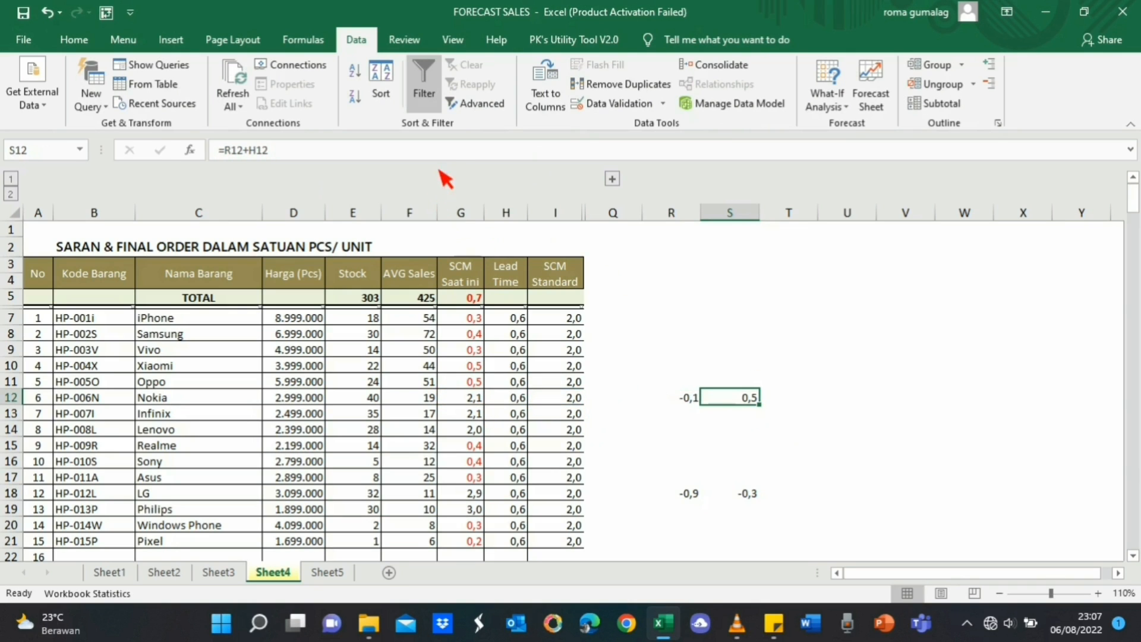
{"action": "key", "text": "F2"}
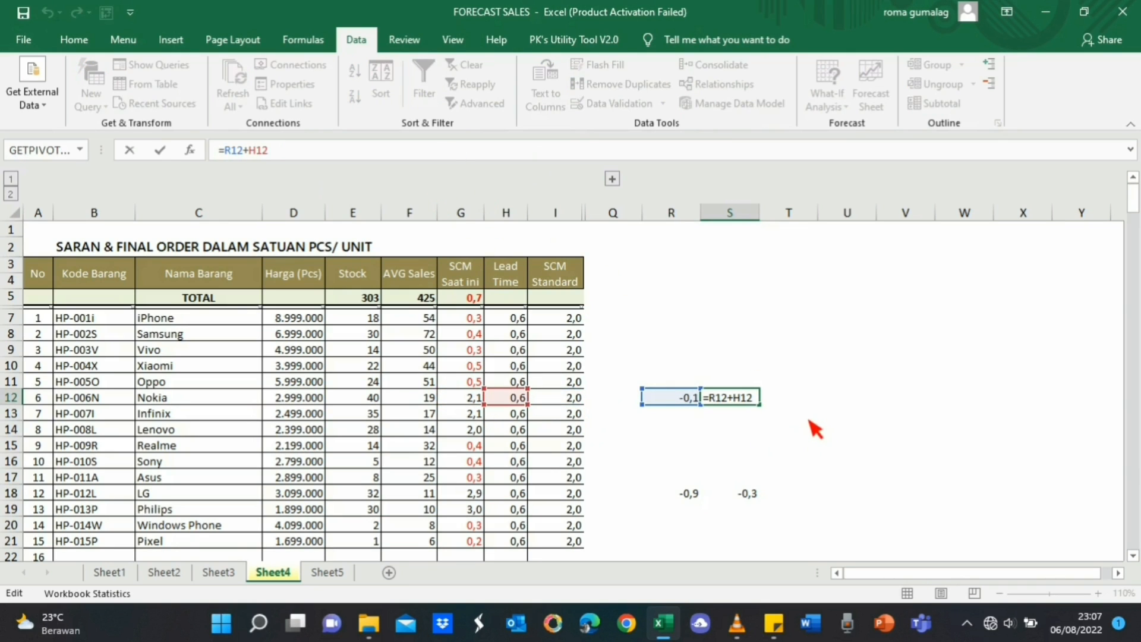
{"action": "key", "text": "Escape"}
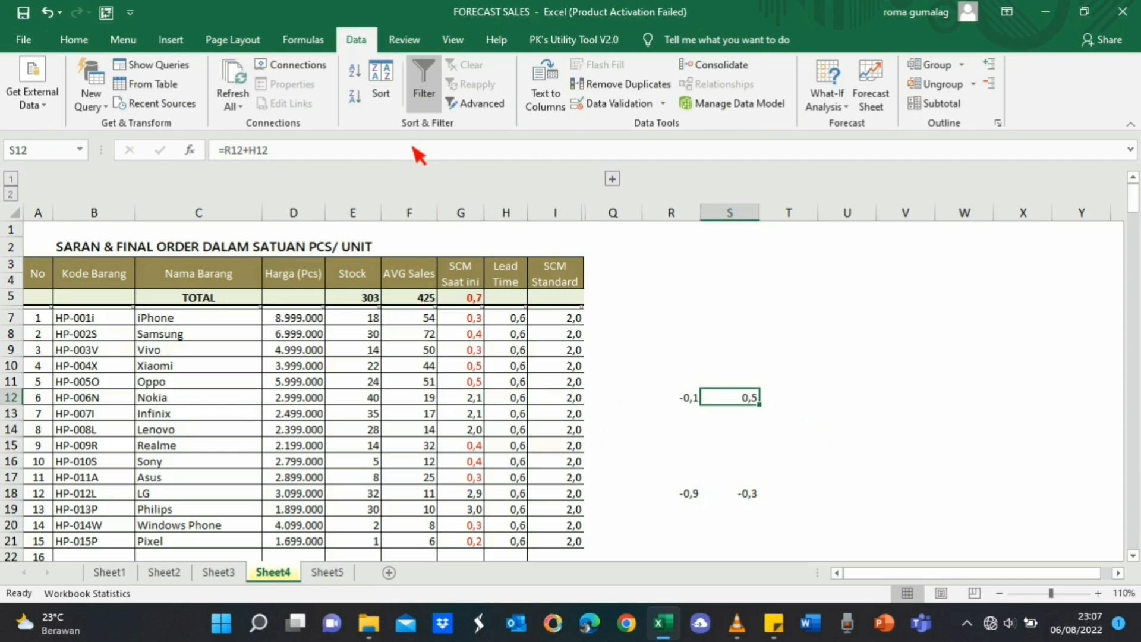
{"action": "key", "text": "F2"}
{"action": "left_click", "coordinate": [805, 384]}
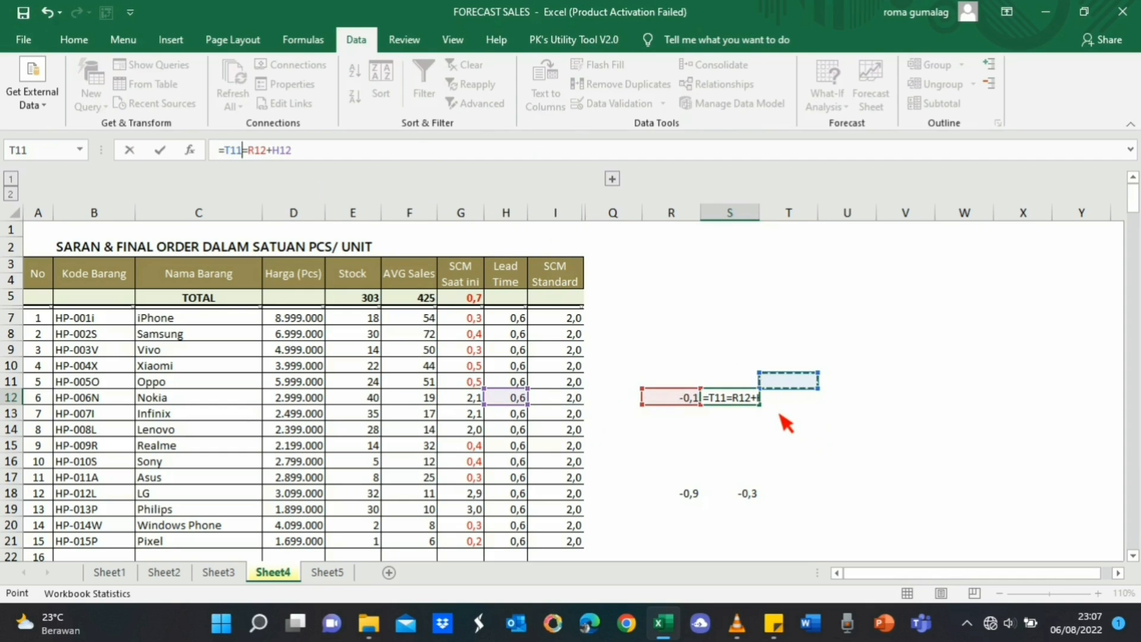
{"action": "key", "text": "Escape"}
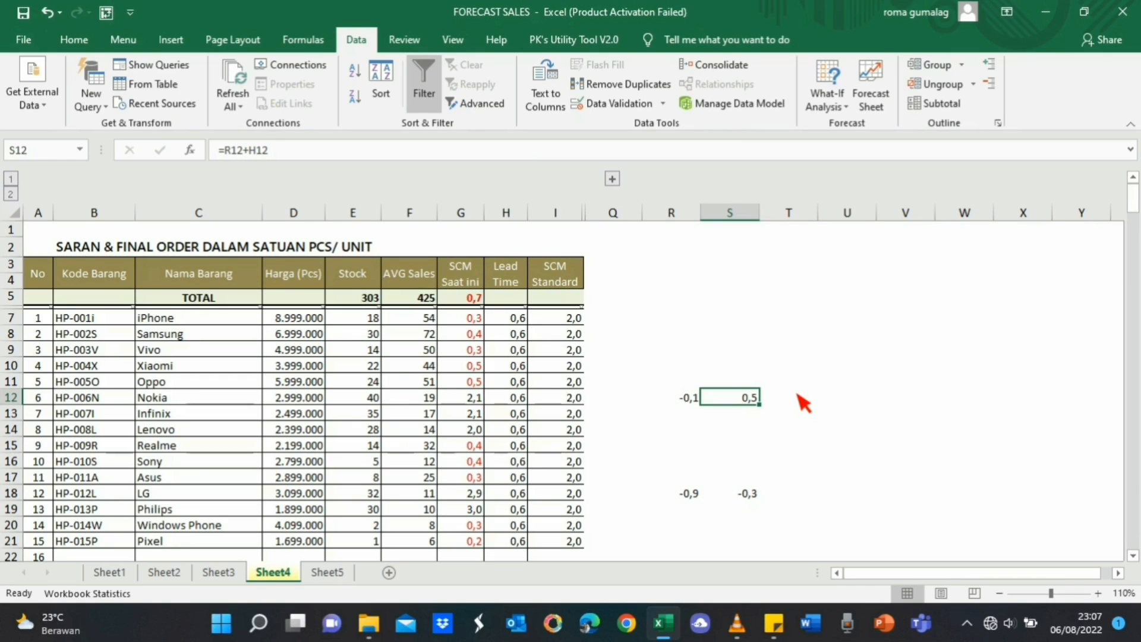
- Clear the check formulas for Nokia in R12:S12 and for LG in R18:S18
{"action": "key", "text": "Left"}
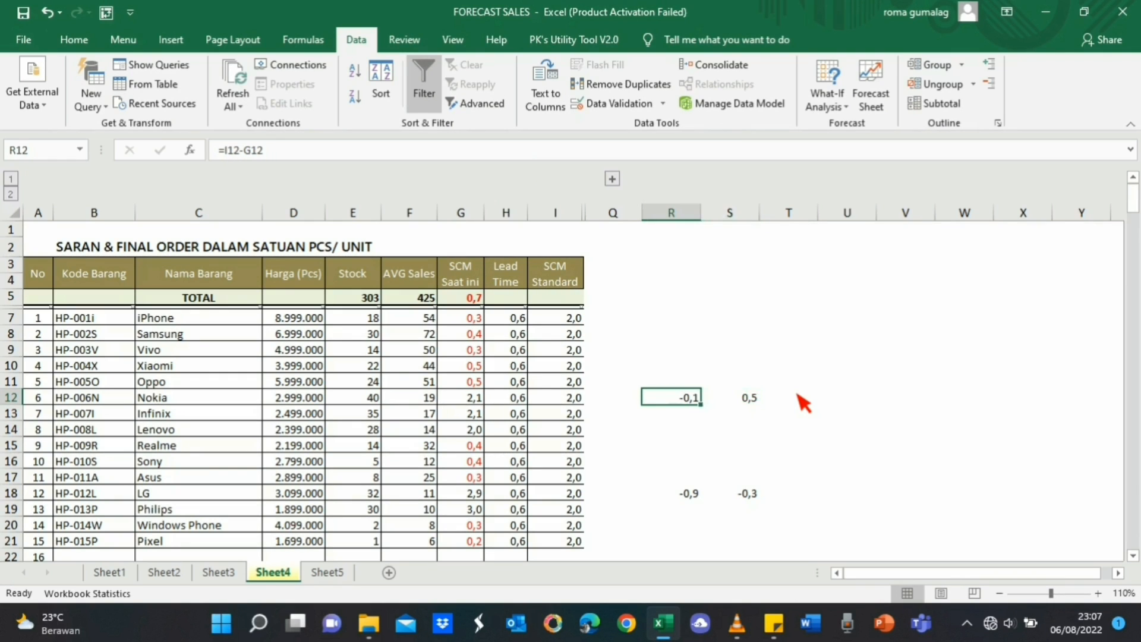
{"action": "key", "text": "shift+Right"}
{"action": "key", "text": "Delete"}
{"action": "left_click", "coordinate": [683, 494]}
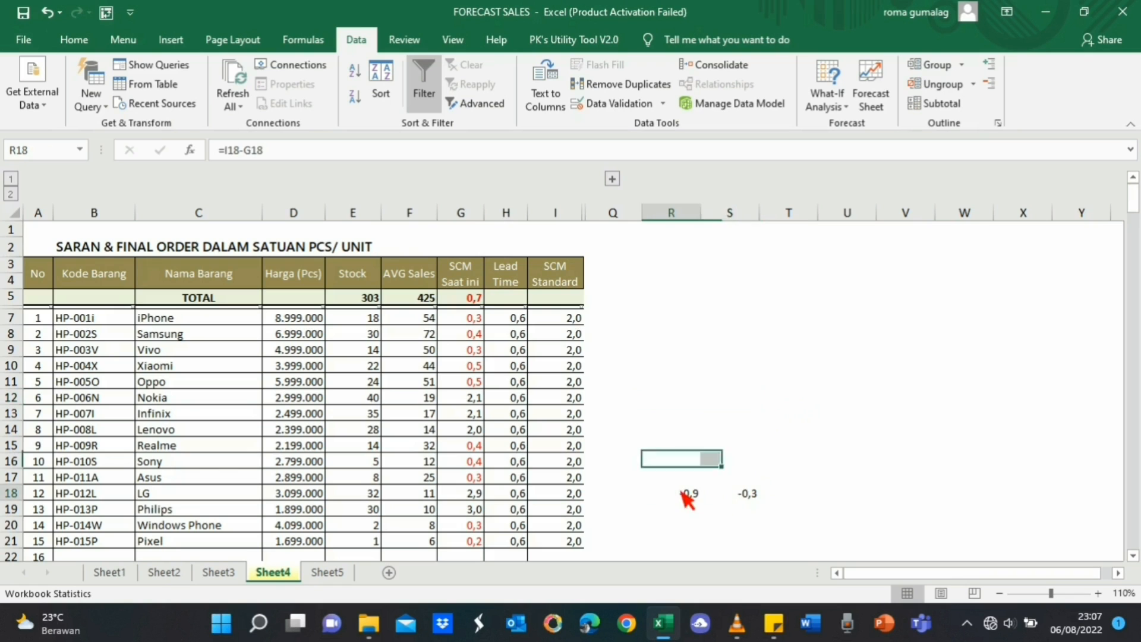
{"action": "left_click", "coordinate": [746, 495], "text": "shift"}
{"action": "key", "text": "Delete"}
{"action": "left_click", "coordinate": [771, 462]}
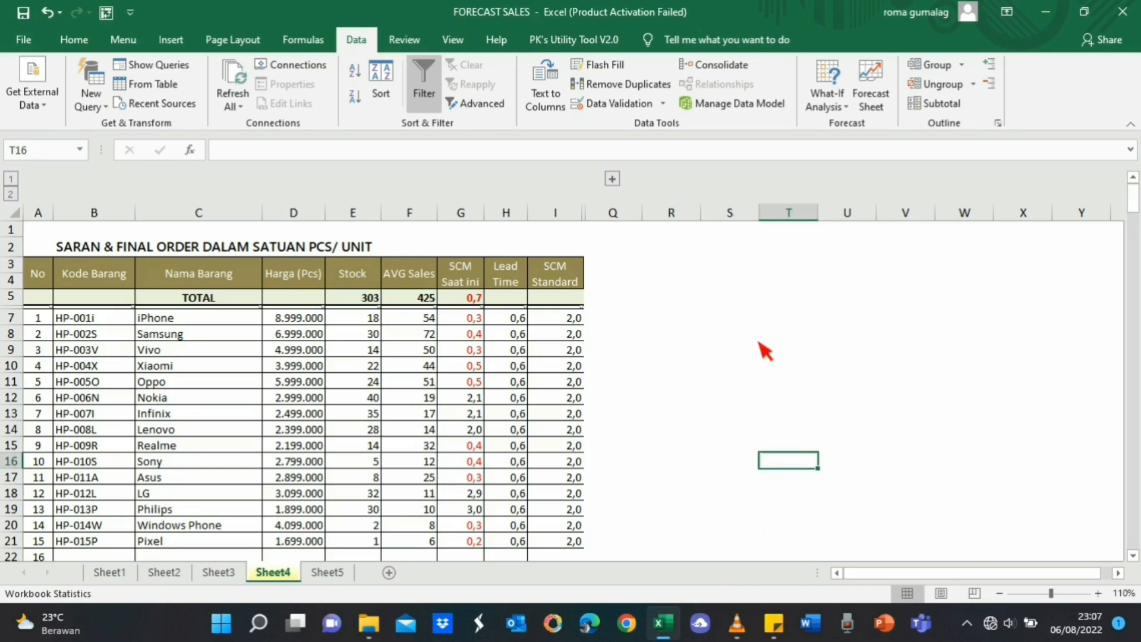
- Expand the collapsed columns J to P and remove their grouping
{"action": "left_click", "coordinate": [612, 178]}
{"action": "scroll", "coordinate": [612, 188], "scroll_direction": "right", "scroll_amount": 1}
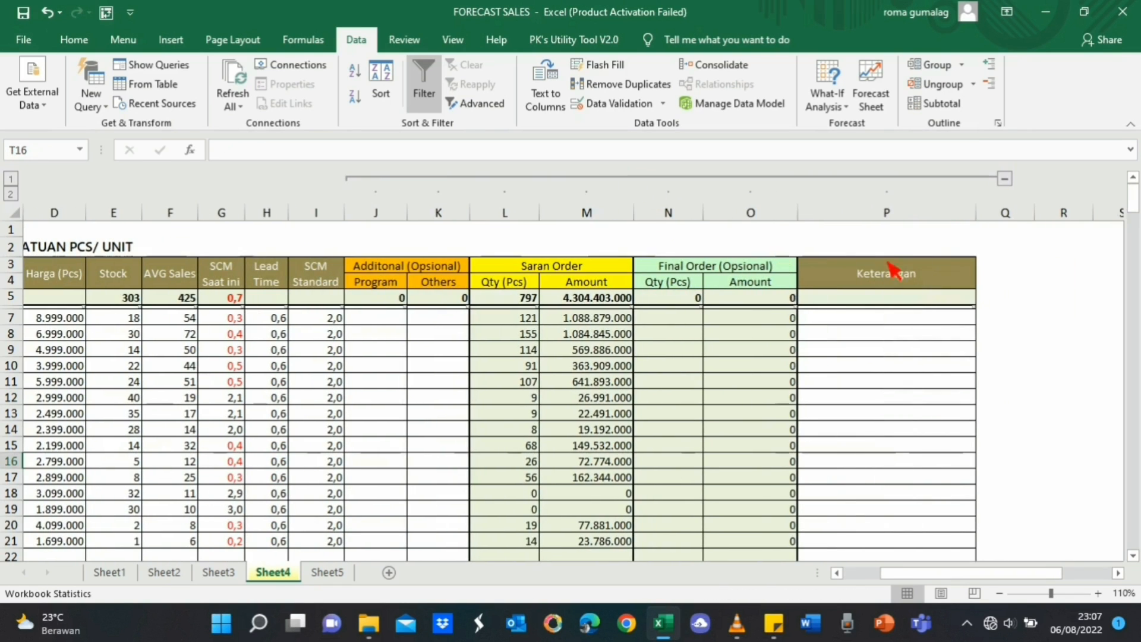
{"action": "left_click_drag", "start_coordinate": [895, 213], "coordinate": [376, 214]}
{"action": "left_click", "coordinate": [938, 84]}
{"action": "left_click", "coordinate": [1006, 331]}
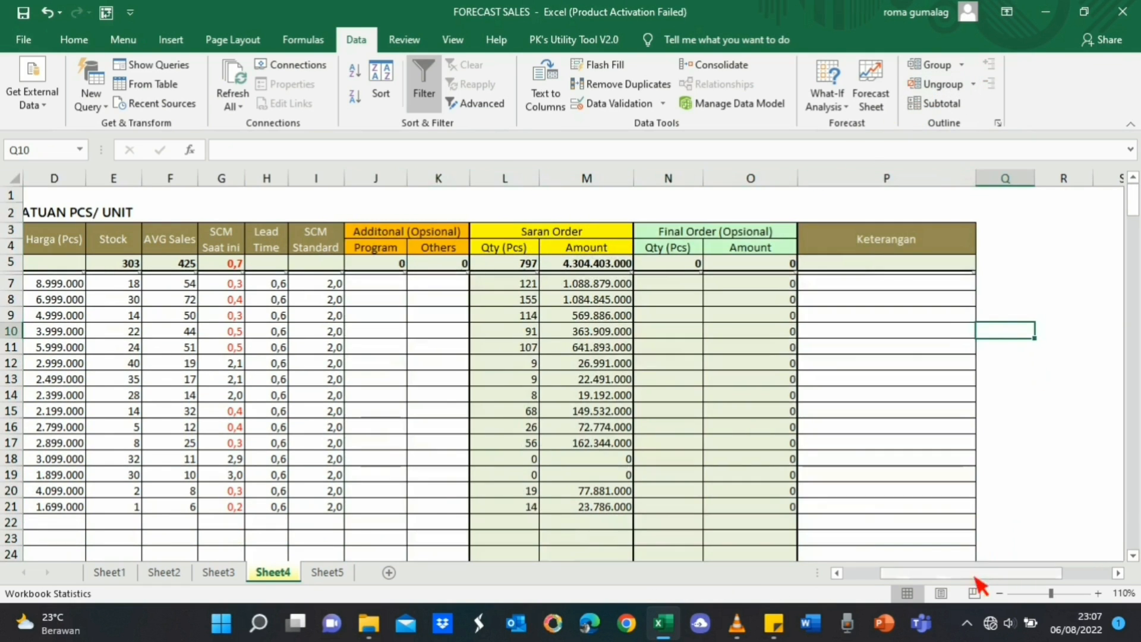
{"action": "left_click_drag", "start_coordinate": [975, 573], "coordinate": [810, 581]}
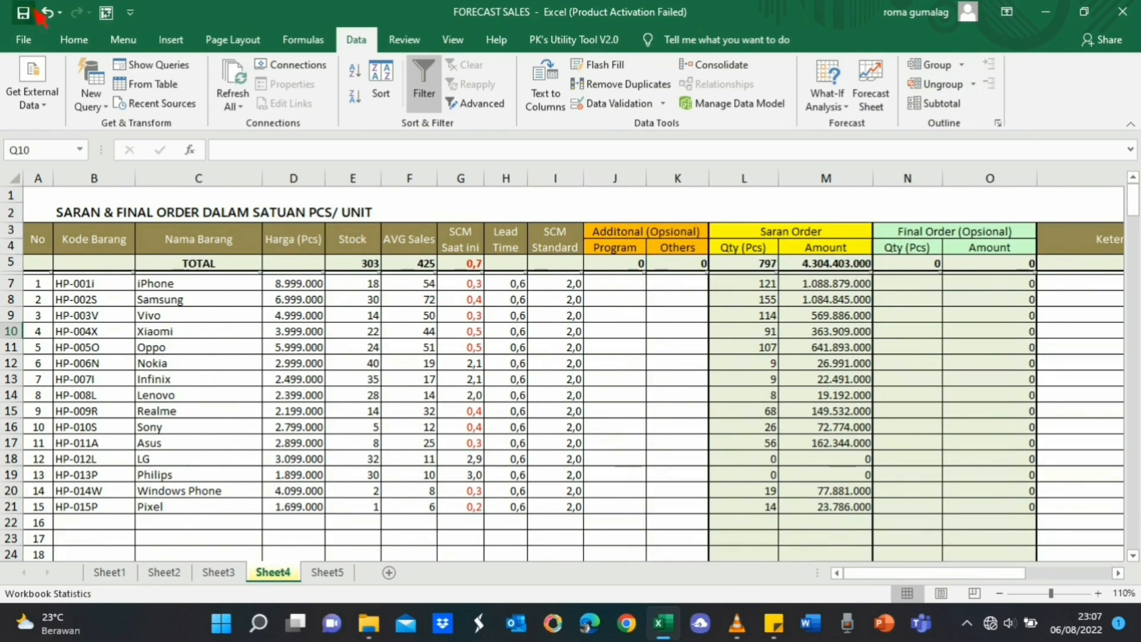
- Examine Infinix's suggested order formula and the optional Program and Others columns for additional quantities
{"action": "left_click", "coordinate": [772, 379]}
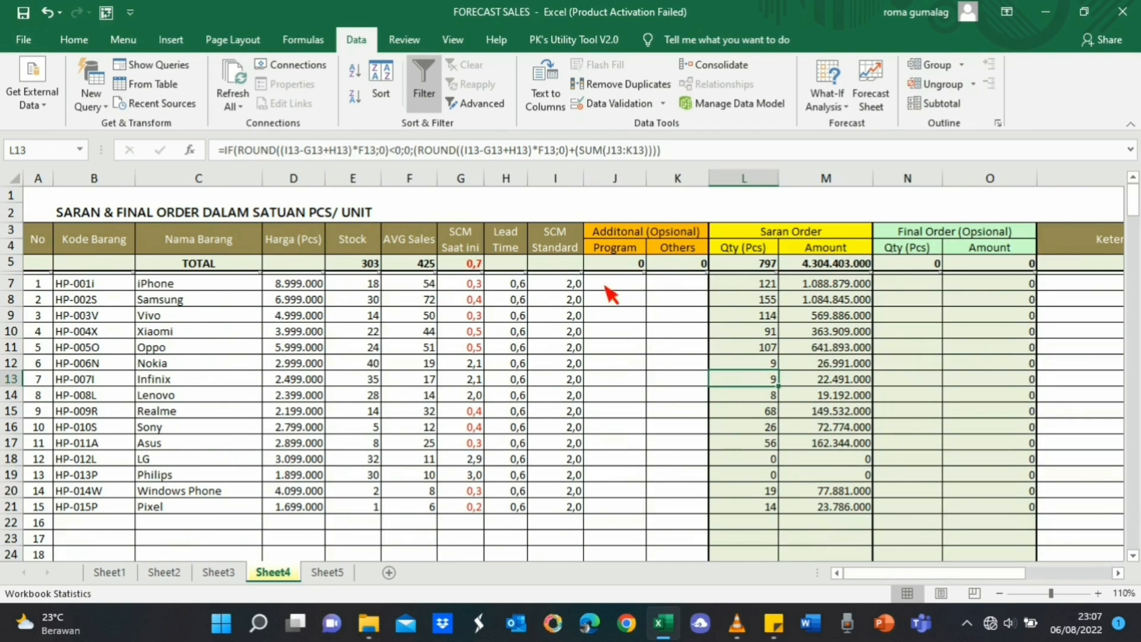
{"action": "left_click", "coordinate": [612, 348]}
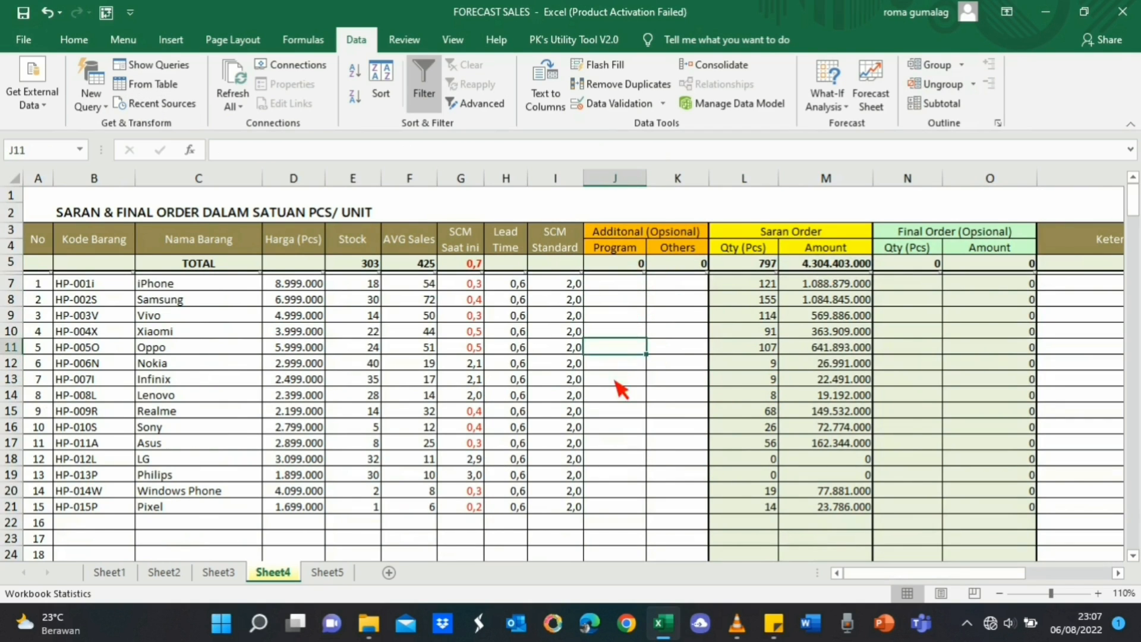
{"action": "left_click", "coordinate": [627, 317]}
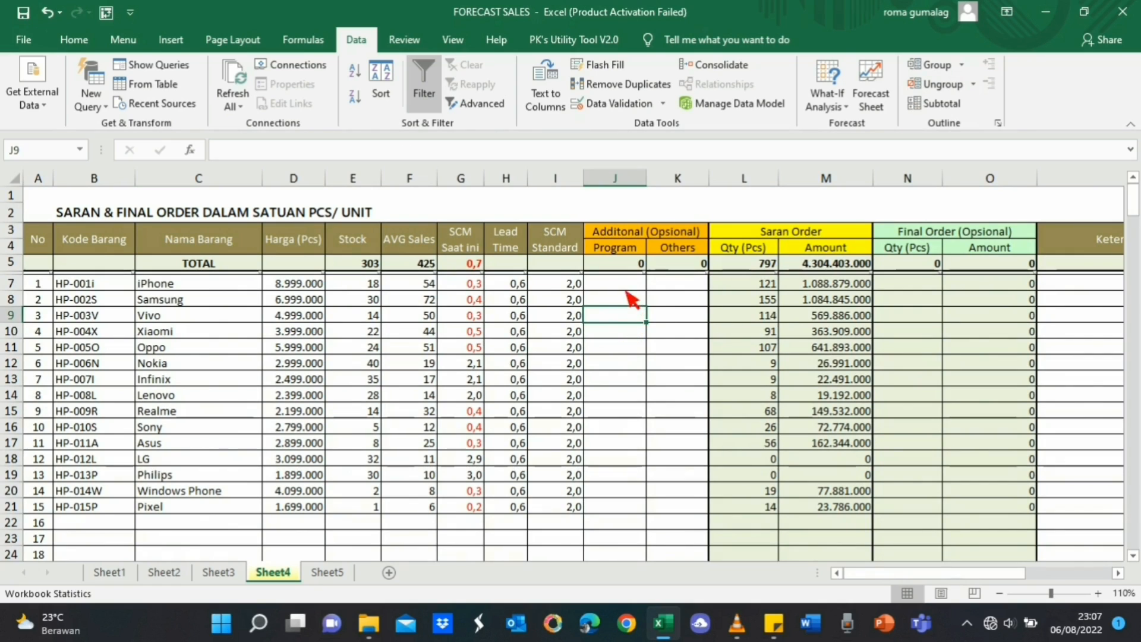
{"action": "left_click", "coordinate": [627, 288]}
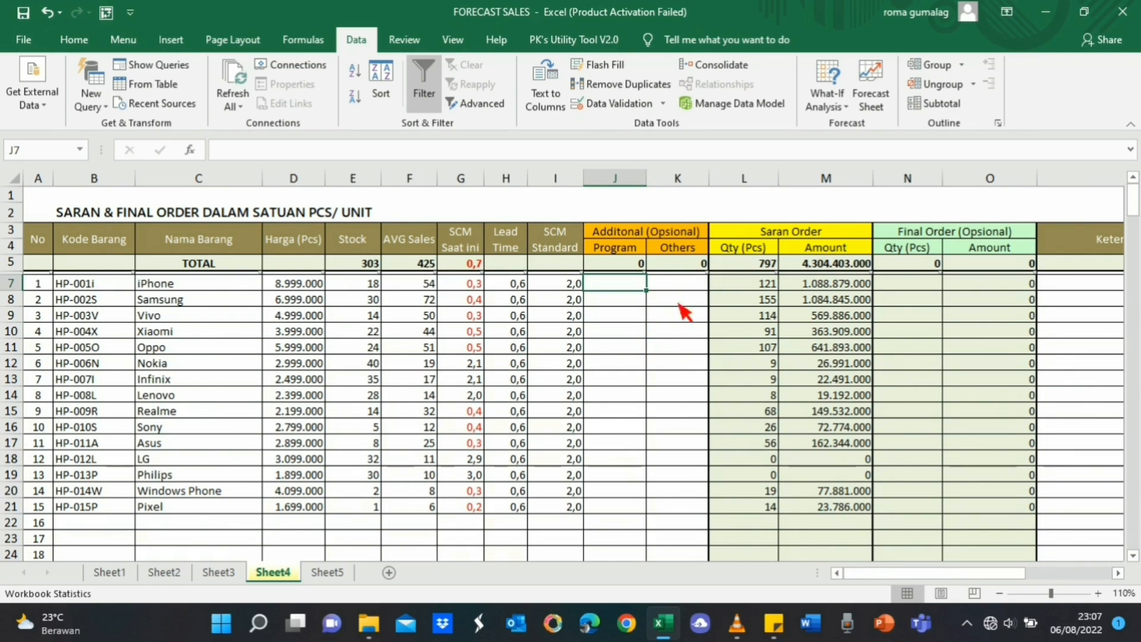
{"action": "left_click", "coordinate": [684, 284]}
{"action": "left_click", "coordinate": [678, 348]}
{"action": "left_click", "coordinate": [678, 364]}
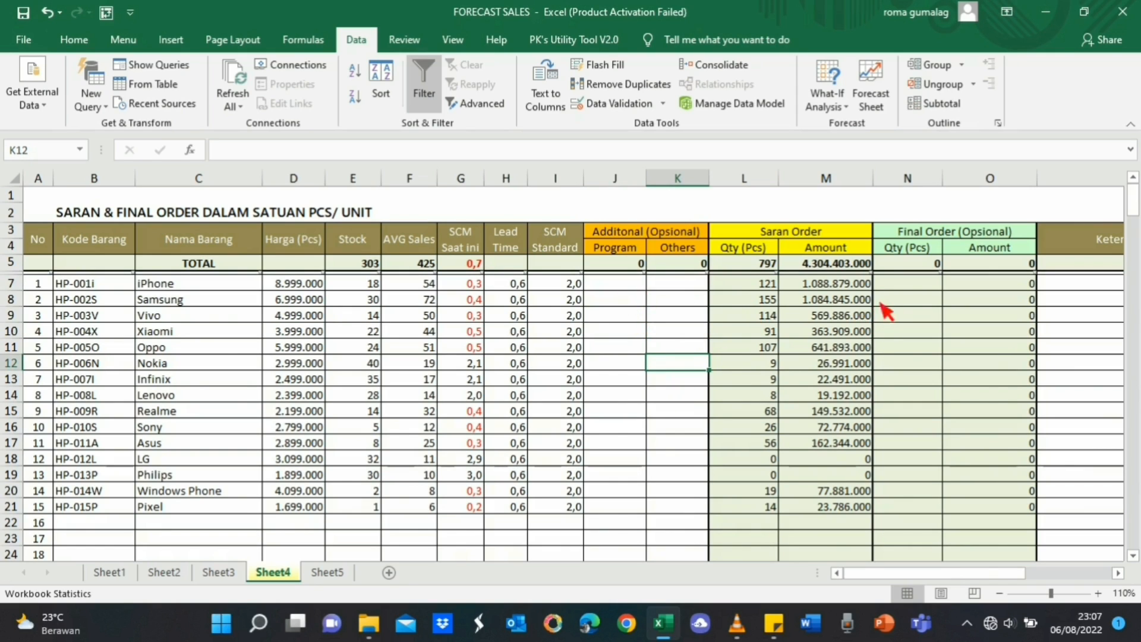
{"action": "left_click", "coordinate": [618, 287]}
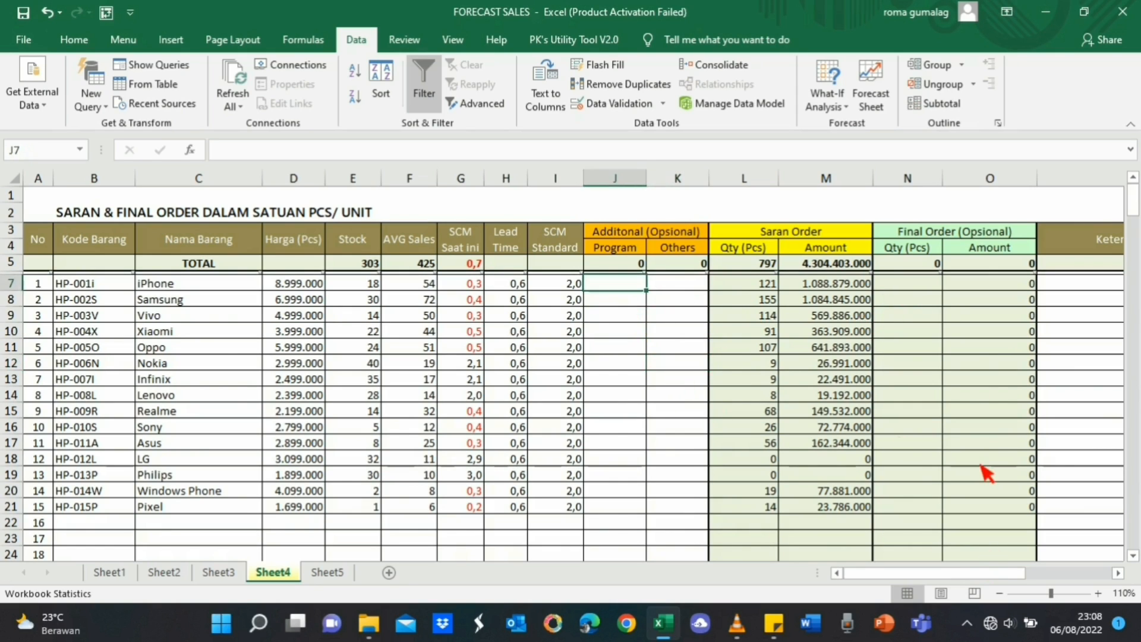
{"action": "key", "text": "Down"}
{"action": "key", "text": "Down"}
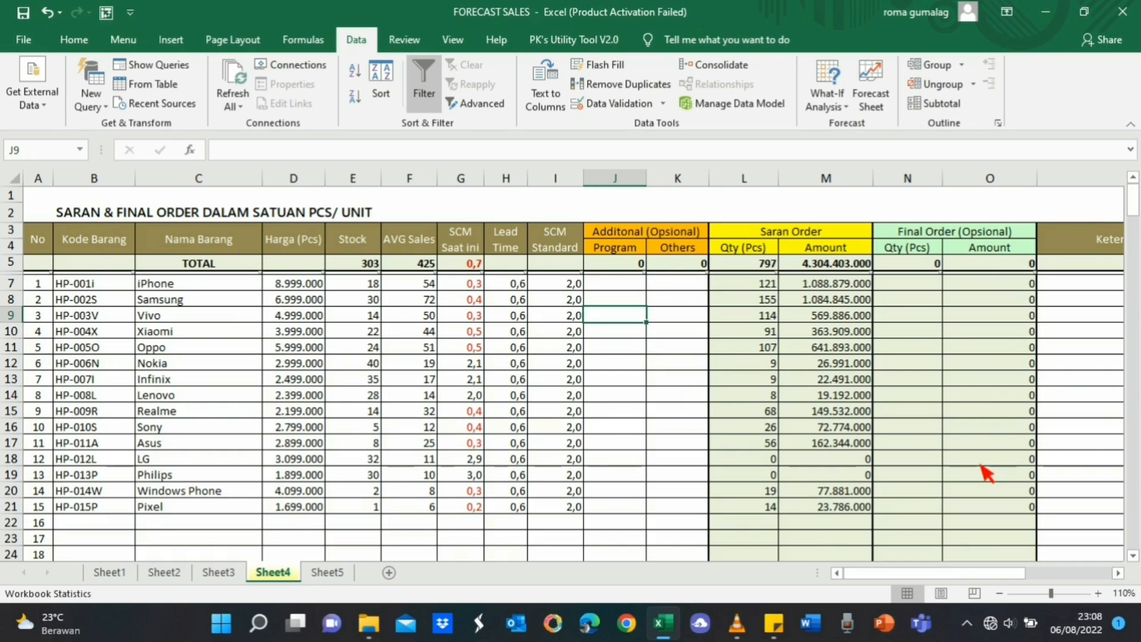
{"action": "key", "text": "Up"}
{"action": "key", "text": "Up"}
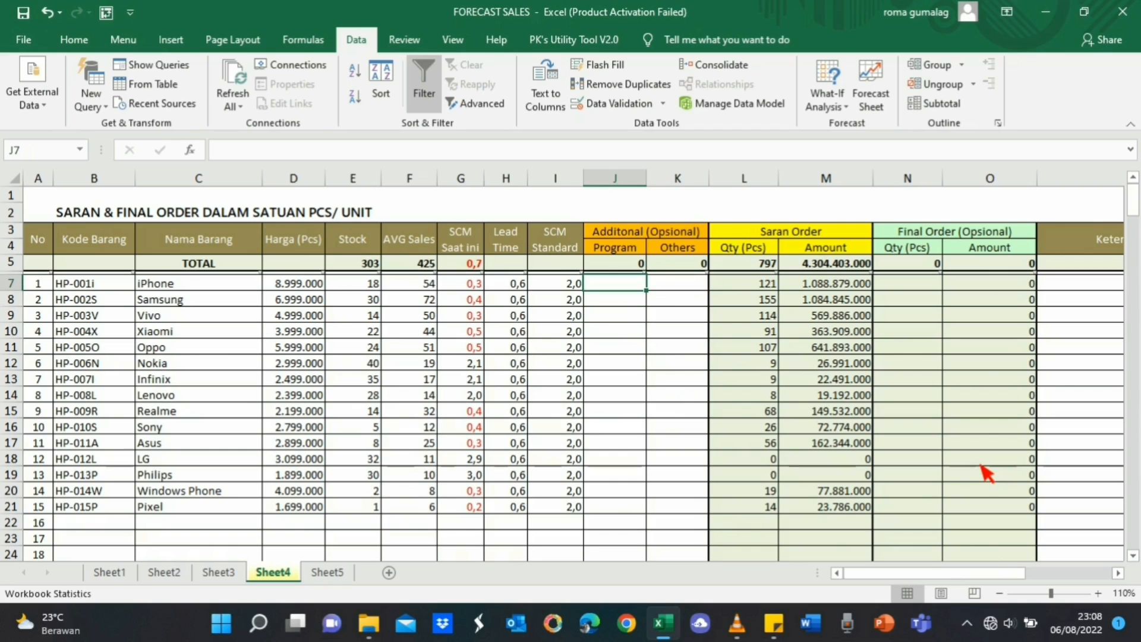
- Examine iPhone's suggested order amount formula and the suggested quantities in L7:L21
{"action": "key", "text": "Right"}
{"action": "key", "text": "Right"}
{"action": "key", "text": "Right"}
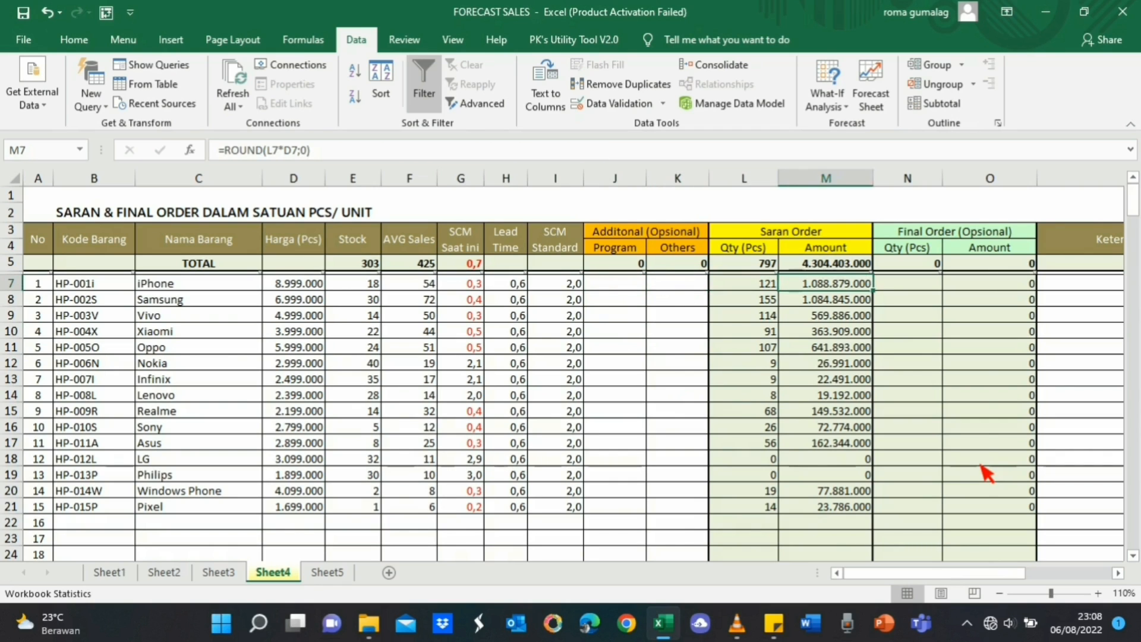
{"action": "key", "text": "Left"}
{"action": "key", "text": "ctrl+shift+Down"}
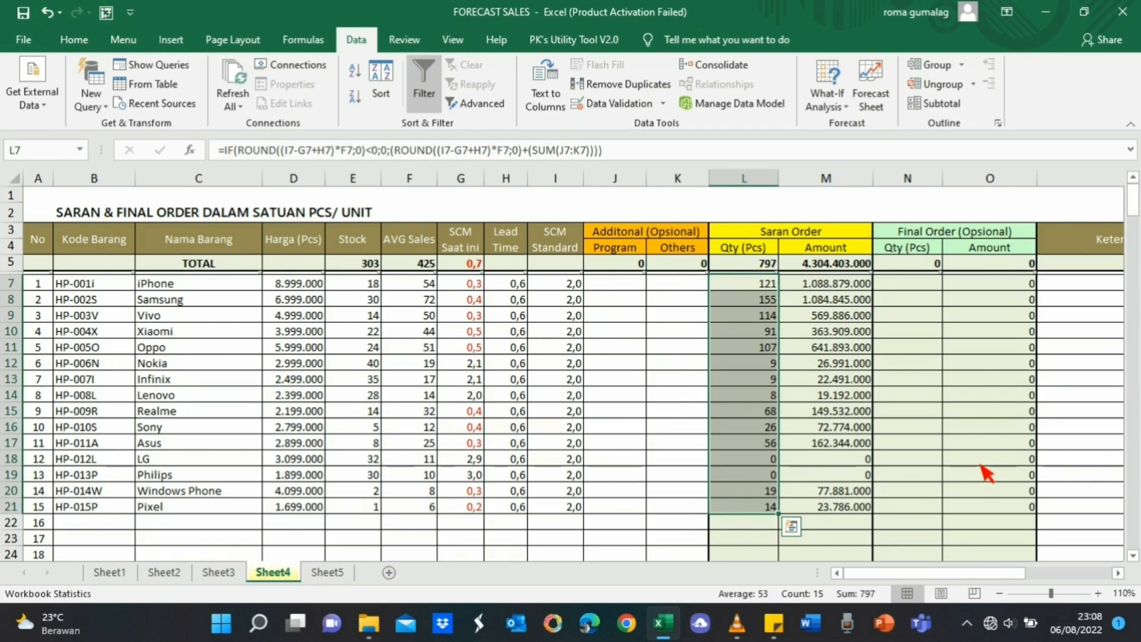
{"action": "key", "text": "ctrl+shift+Up"}
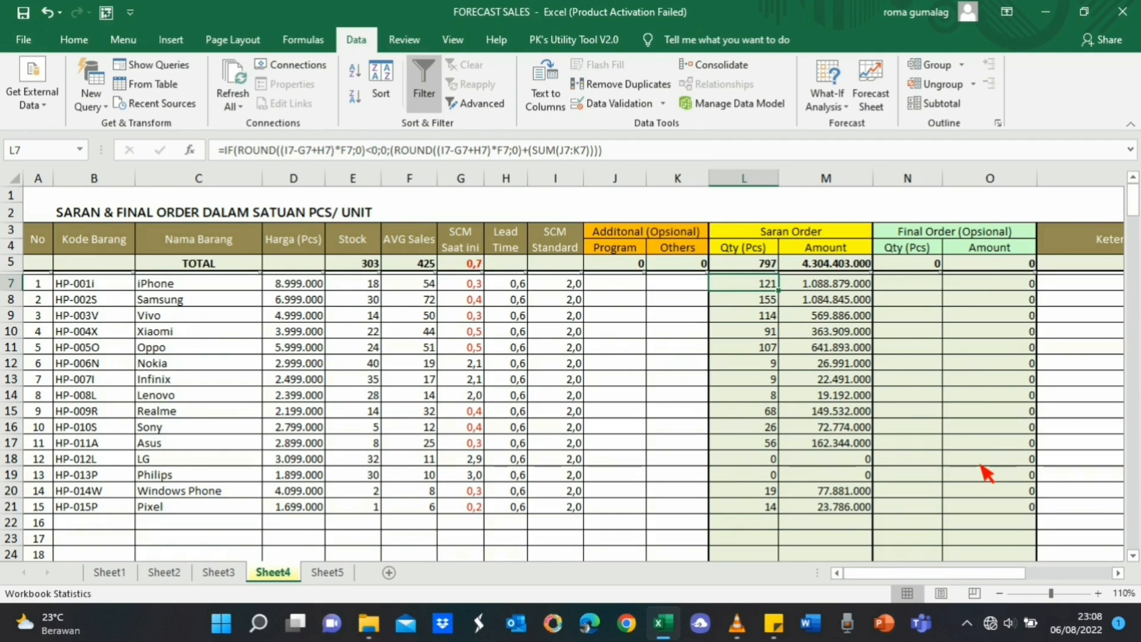
{"action": "key", "text": "shift+Down"}
{"action": "key", "text": "shift+Down"}
{"action": "key", "text": "shift+Down"}
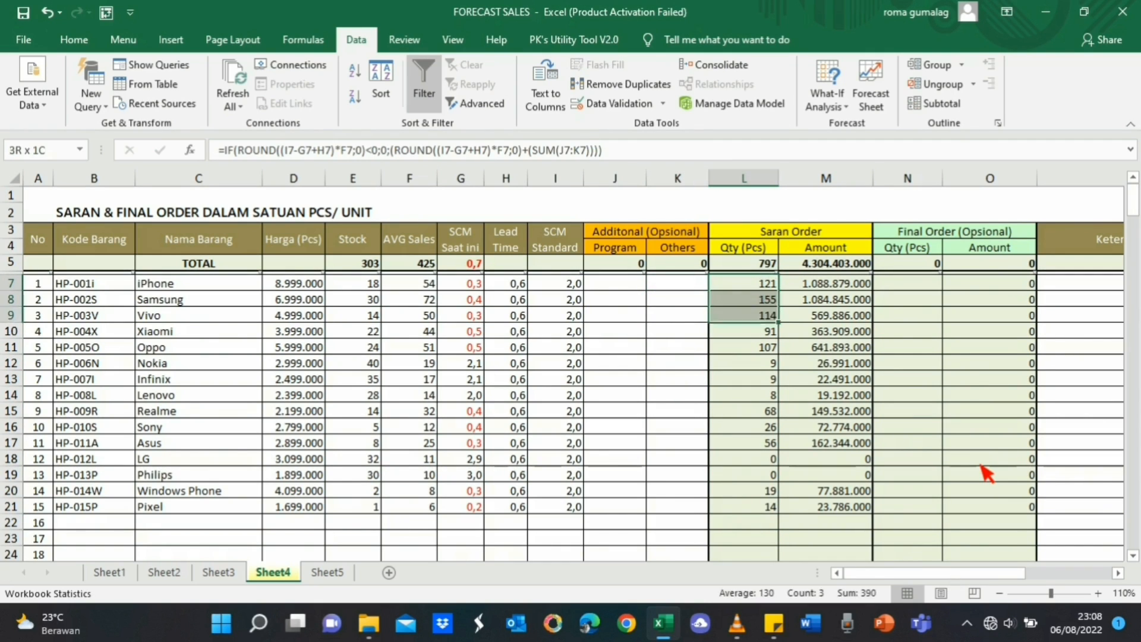
{"action": "key", "text": "ctrl+shift+Down"}
{"action": "key", "text": "Left"}
{"action": "key", "text": "Right"}
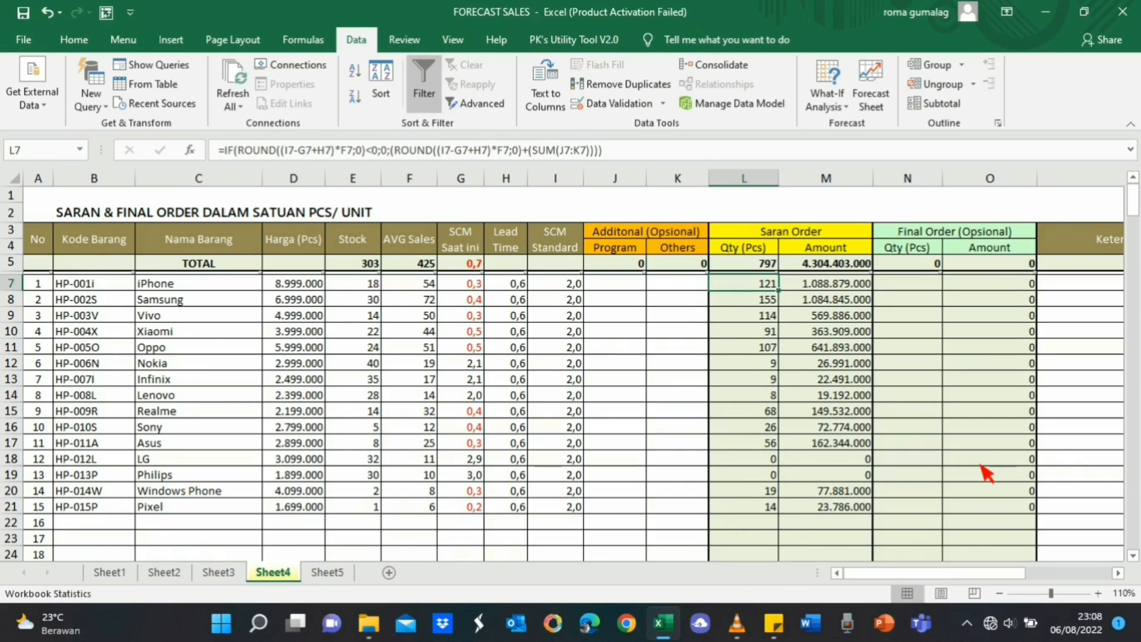
{"action": "key", "text": "Left"}
{"action": "key", "text": "Left"}
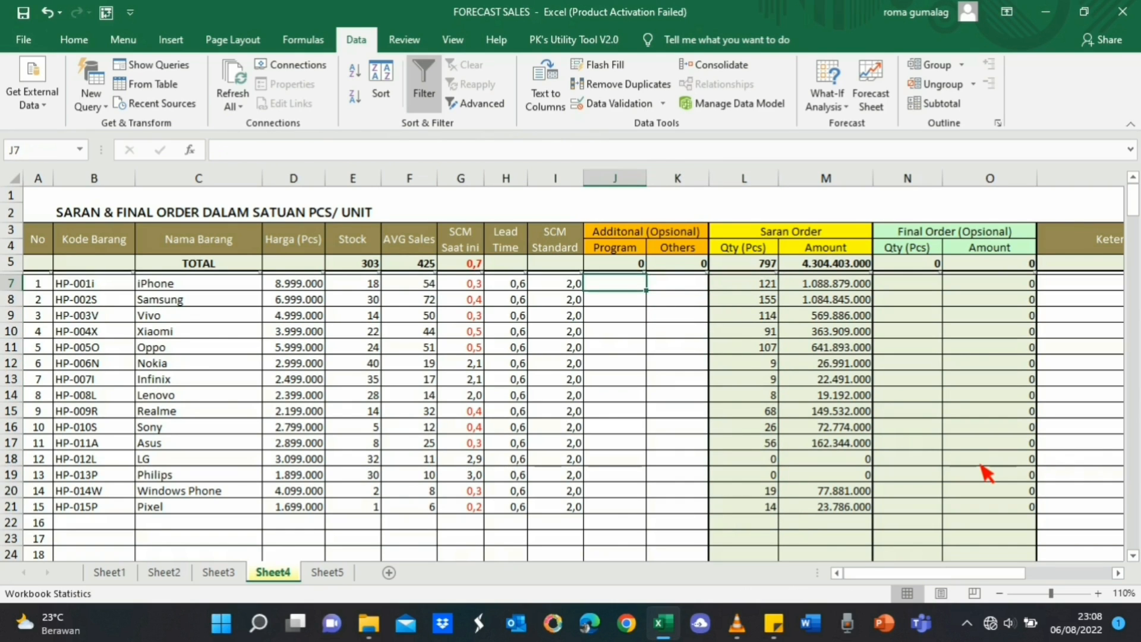
{"action": "key", "text": "Down"}
{"action": "key", "text": "Down"}
{"action": "key", "text": "Down"}
{"action": "key", "text": "Down"}
{"action": "key", "text": "Down"}
{"action": "key", "text": "Down"}
{"action": "key", "text": "Down"}
{"action": "key", "text": "Down"}
{"action": "key", "text": "Up"}
{"action": "key", "text": "Up"}
{"action": "key", "text": "Up"}
{"action": "key", "text": "Up"}
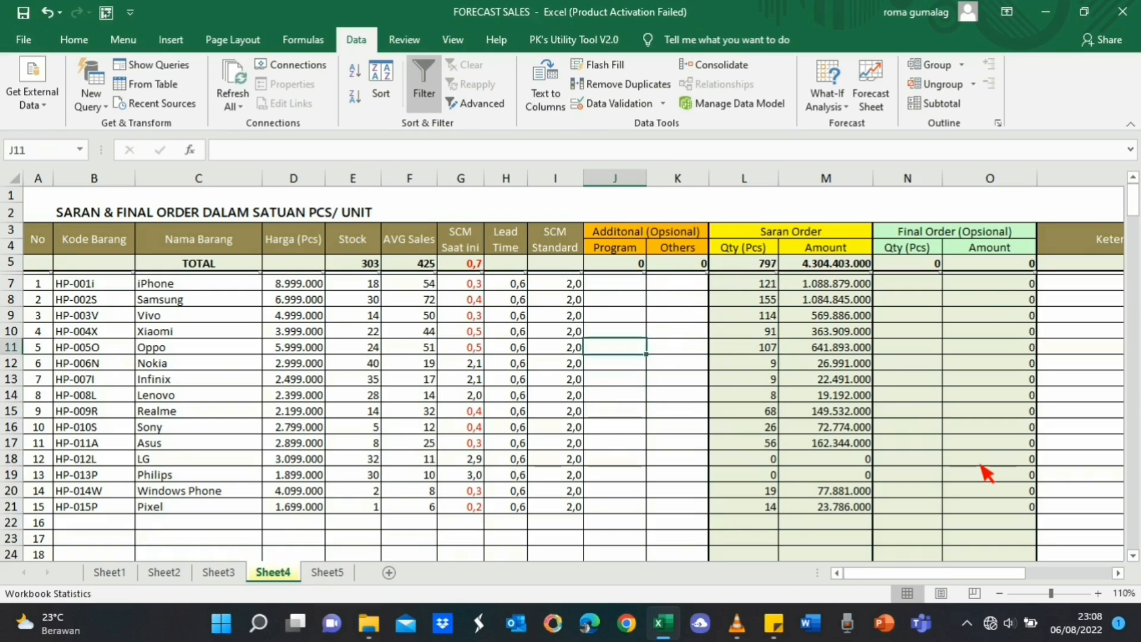
{"action": "key", "text": "Up"}
{"action": "key", "text": "Up"}
{"action": "key", "text": "Up"}
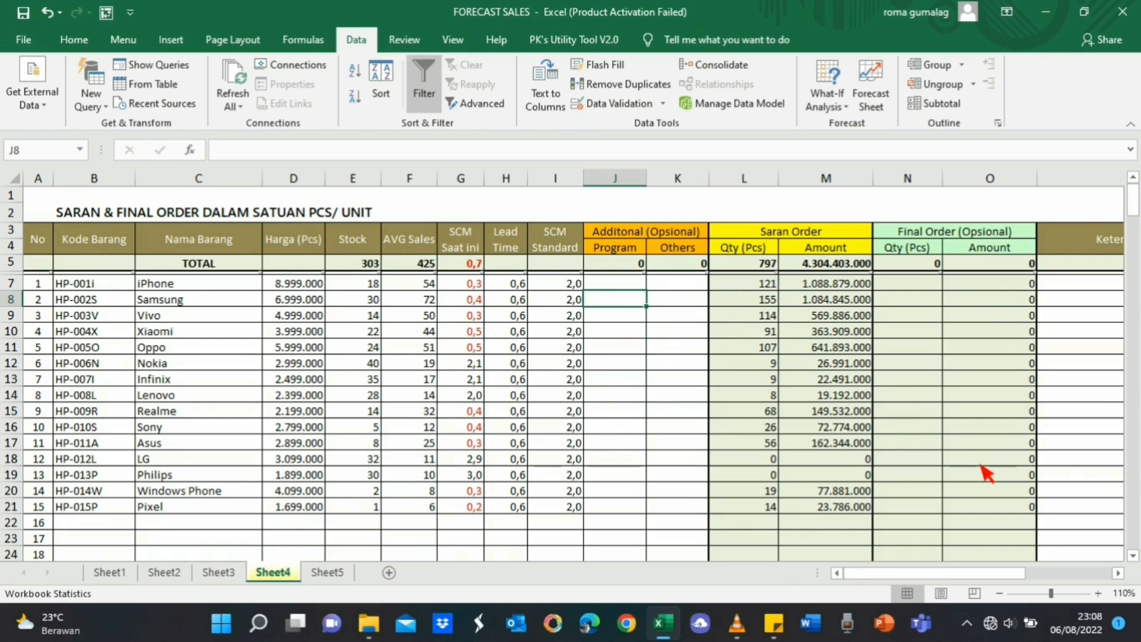
{"action": "key", "text": "Left"}
{"action": "key", "text": "Right"}
{"action": "key", "text": "Down"}
{"action": "key", "text": "Down"}
{"action": "key", "text": "Down"}
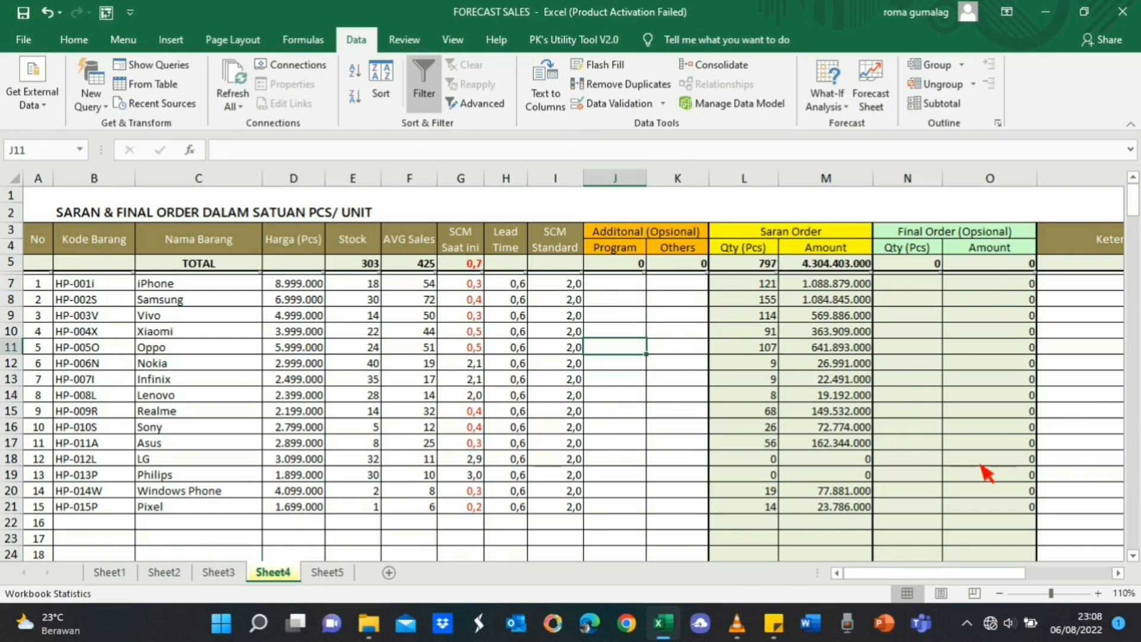
{"action": "key", "text": "Down"}
{"action": "key", "text": "Down"}
{"action": "key", "text": "Down"}
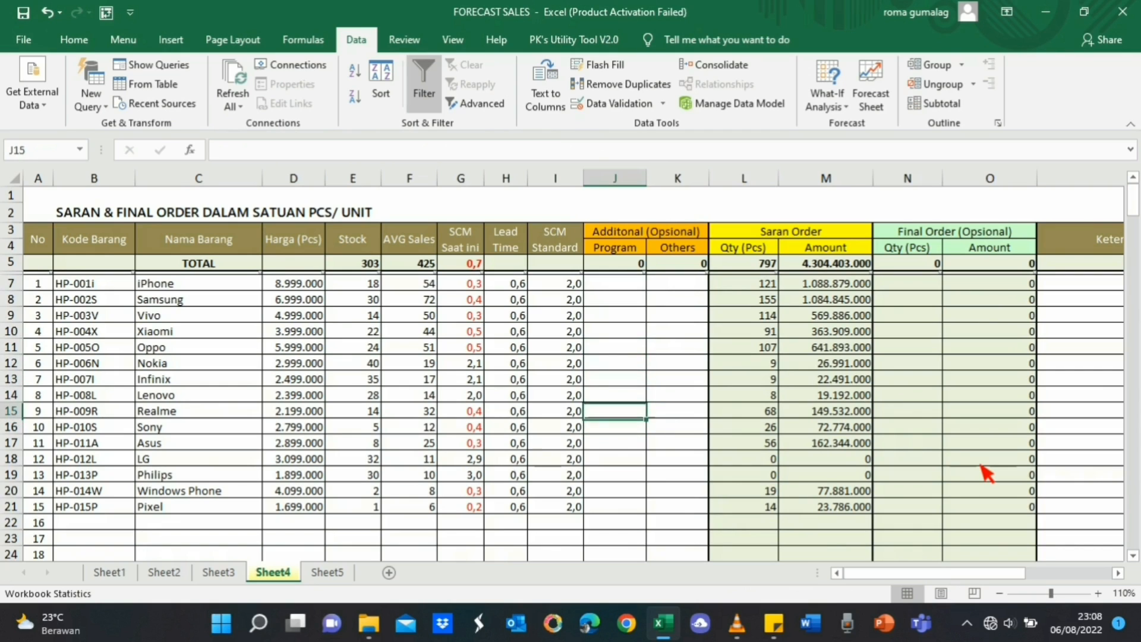
{"action": "key", "text": "Up"}
{"action": "key", "text": "Up"}
{"action": "key", "text": "Up"}
{"action": "key", "text": "Up"}
{"action": "key", "text": "Up"}
{"action": "key", "text": "Up"}
{"action": "key", "text": "Up"}
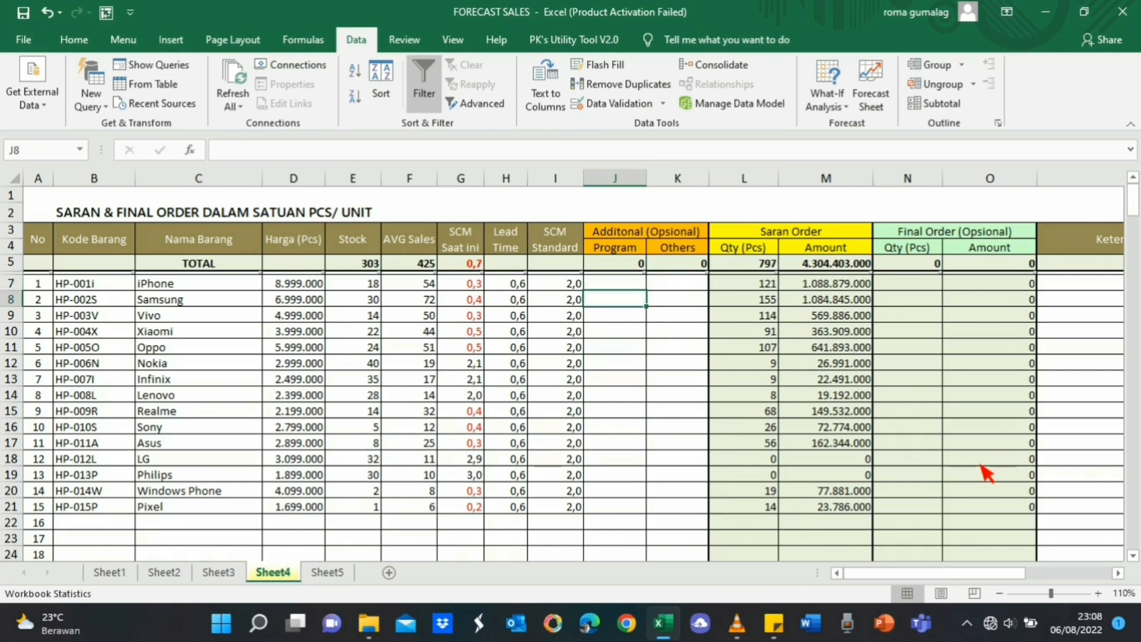
{"action": "key", "text": "Down"}
{"action": "key", "text": "Down"}
{"action": "key", "text": "Down"}
{"action": "key", "text": "Down"}
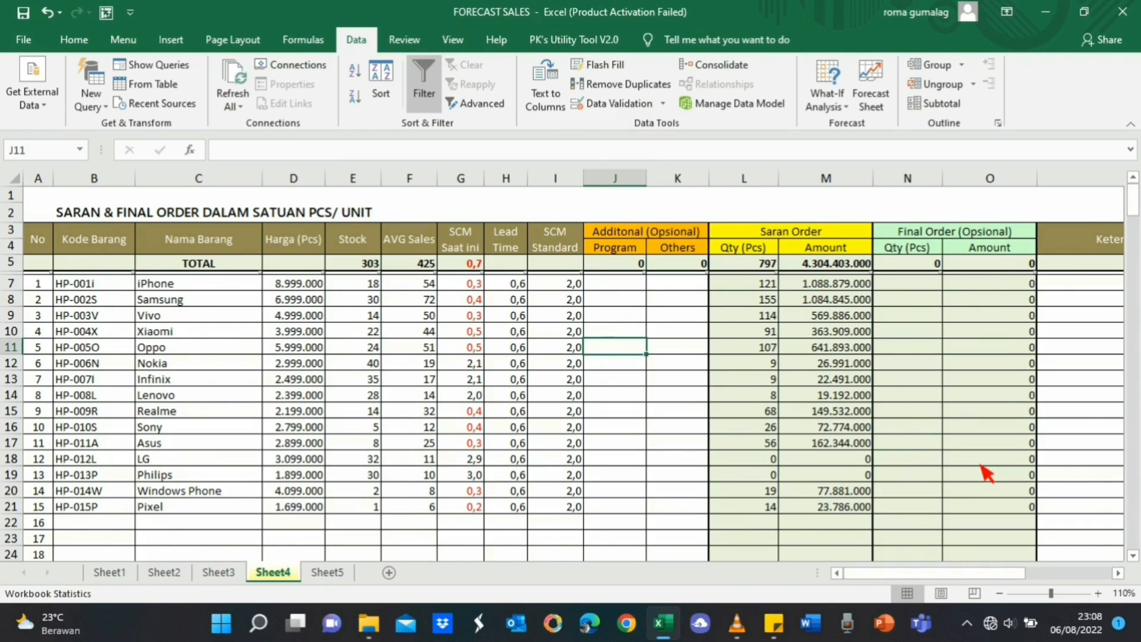
- Enter additional Program quantities of 12 for Samsung in J8 and 6 for iPhone in J7
{"action": "key", "text": "Up"}
{"action": "key", "text": "Up"}
{"action": "key", "text": "Up"}
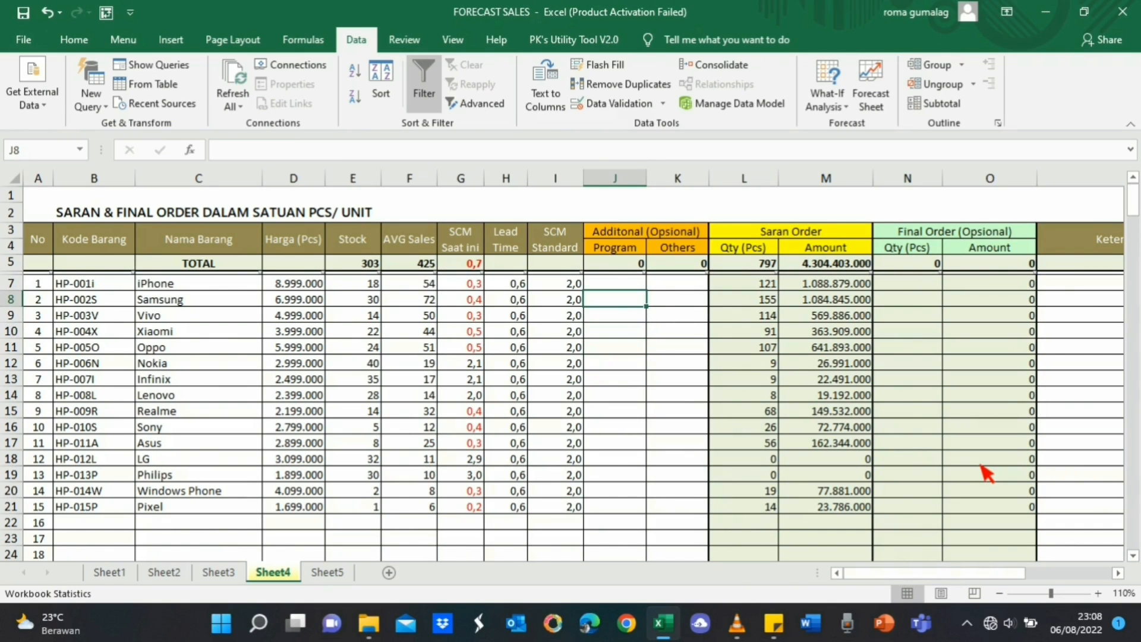
{"action": "type", "text": "12"}
{"action": "key", "text": "Return"}
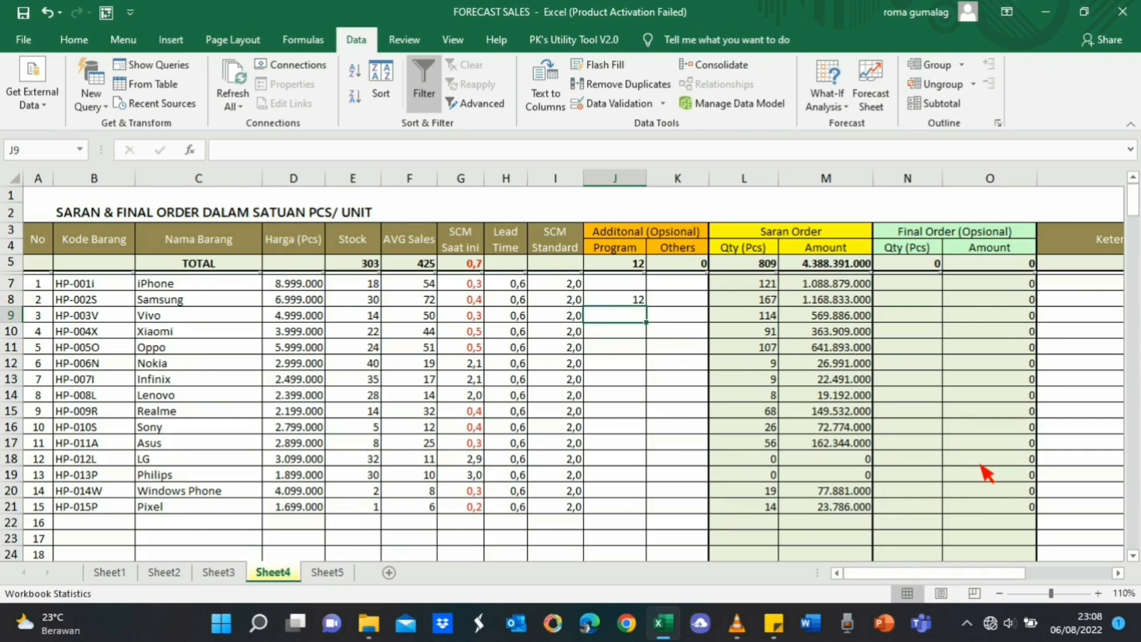
{"action": "key", "text": "Up"}
{"action": "key", "text": "Up"}
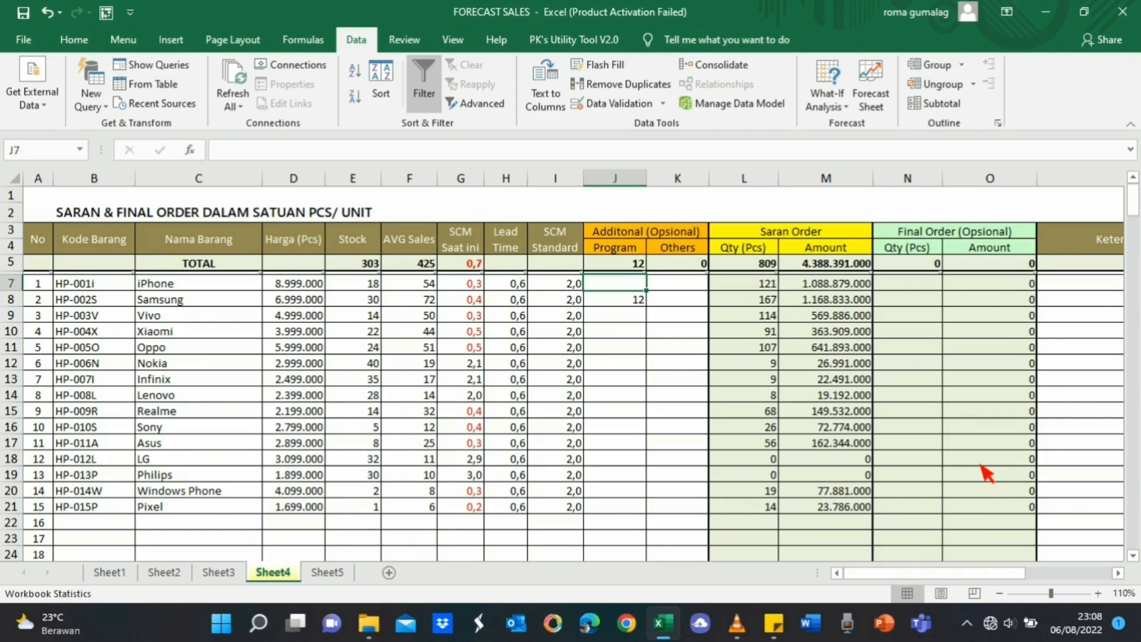
{"action": "type", "text": "6"}
{"action": "key", "text": "Return"}
{"action": "key", "text": "Down"}
{"action": "key", "text": "Down"}
{"action": "key", "text": "Down"}
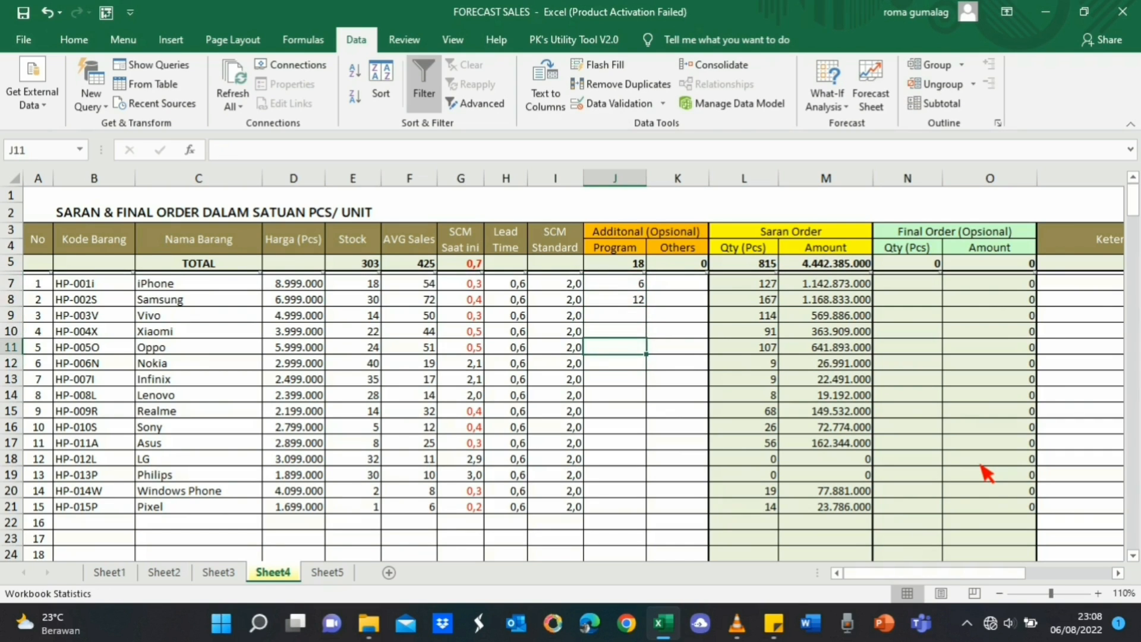
- Enter an additional Program quantity of 3 for Oppo in J11
{"action": "type", "text": "3"}
{"action": "key", "text": "ctrl+Return"}
{"action": "key", "text": "Up"}
{"action": "key", "text": "Up"}
{"action": "key", "text": "Up"}
{"action": "key", "text": "Up"}
{"action": "key", "text": "Down"}
{"action": "key", "text": "Right"}
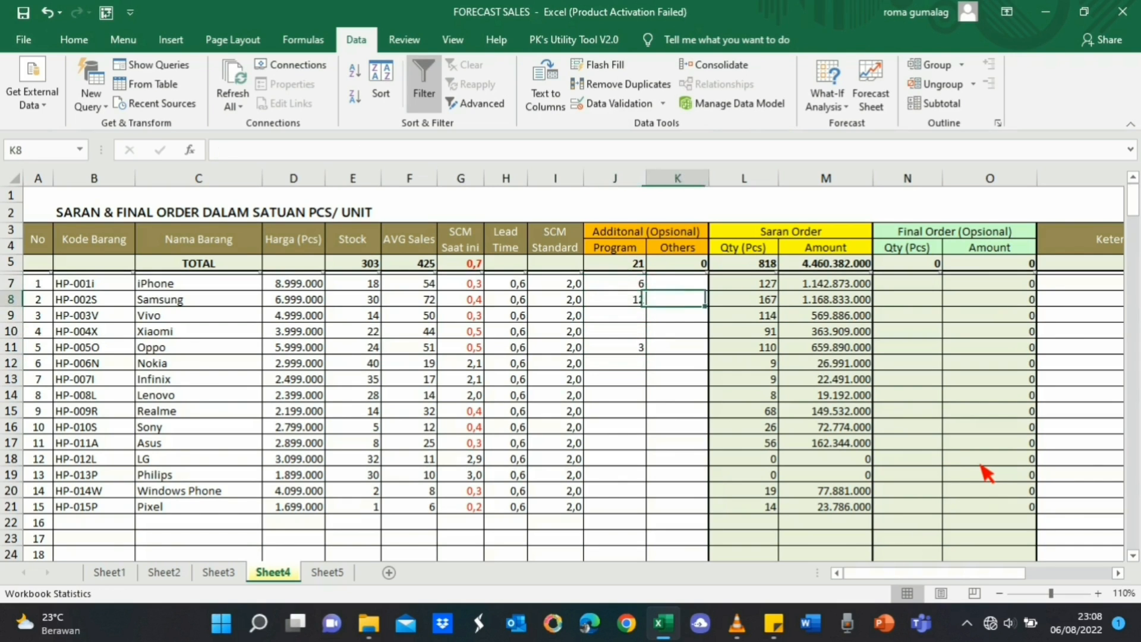
- Examine the suggested order quantities and amounts in L7:M21 and the optional Final Order quantity cells N7:N21
{"action": "key", "text": "Right"}
{"action": "key", "text": "Right"}
{"action": "key", "text": "Right"}
{"action": "key", "text": "Right"}
{"action": "key", "text": "Left"}
{"action": "key", "text": "Left"}
{"action": "key", "text": "Left"}
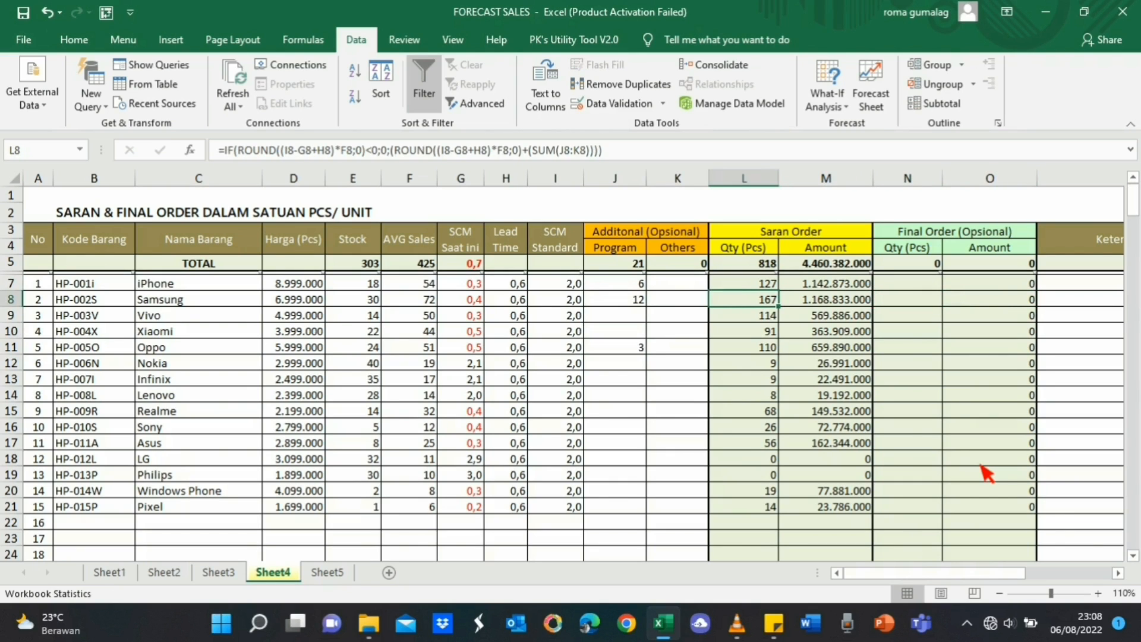
{"action": "key", "text": "Right"}
{"action": "key", "text": "Right"}
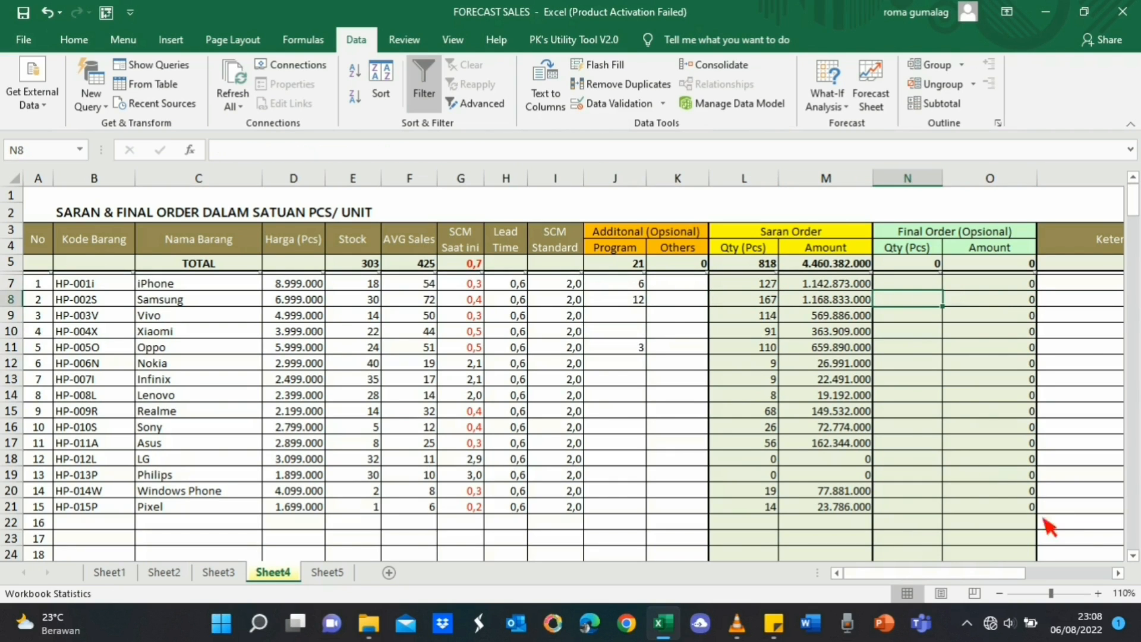
{"action": "left_click_drag", "start_coordinate": [764, 286], "coordinate": [787, 502]}
{"action": "left_click", "coordinate": [851, 450]}
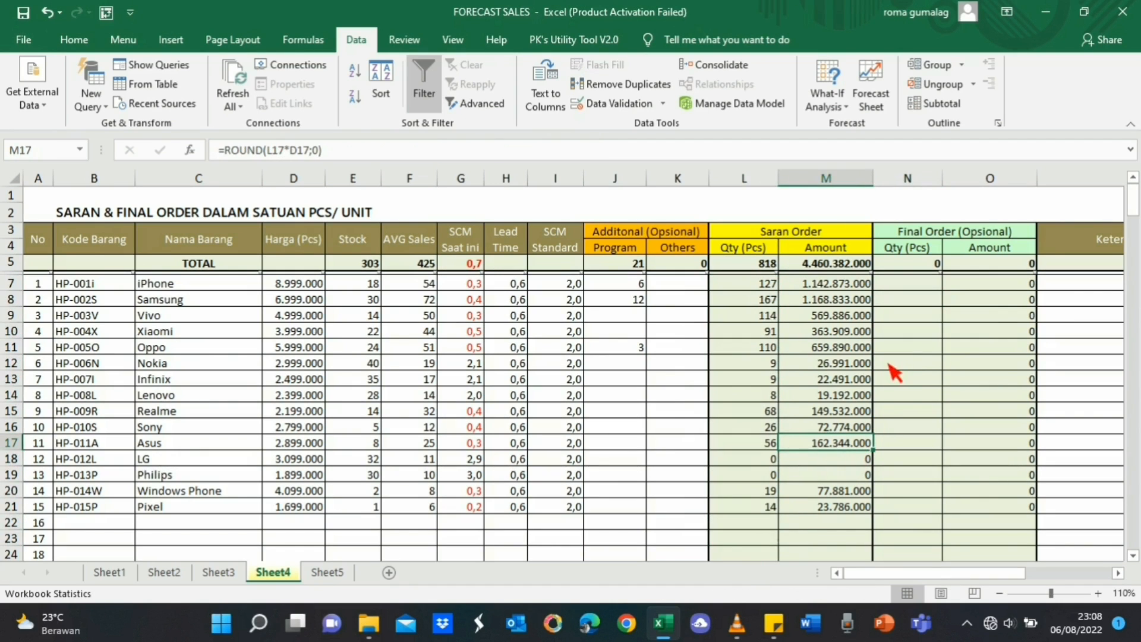
{"action": "left_click", "coordinate": [910, 364]}
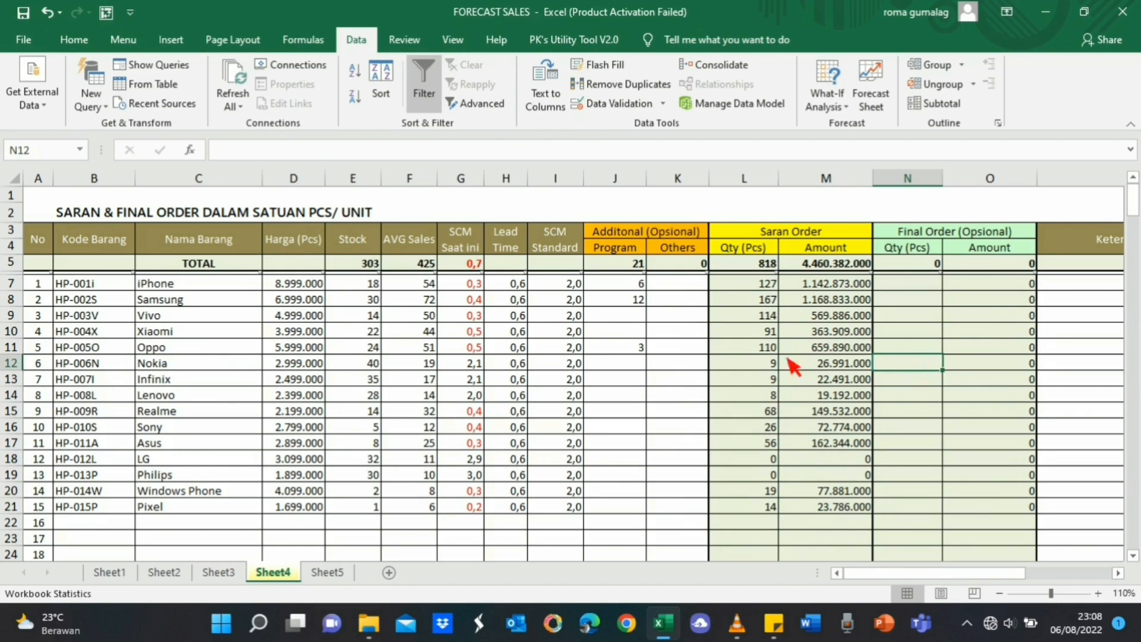
{"action": "left_click_drag", "start_coordinate": [762, 364], "coordinate": [760, 382]}
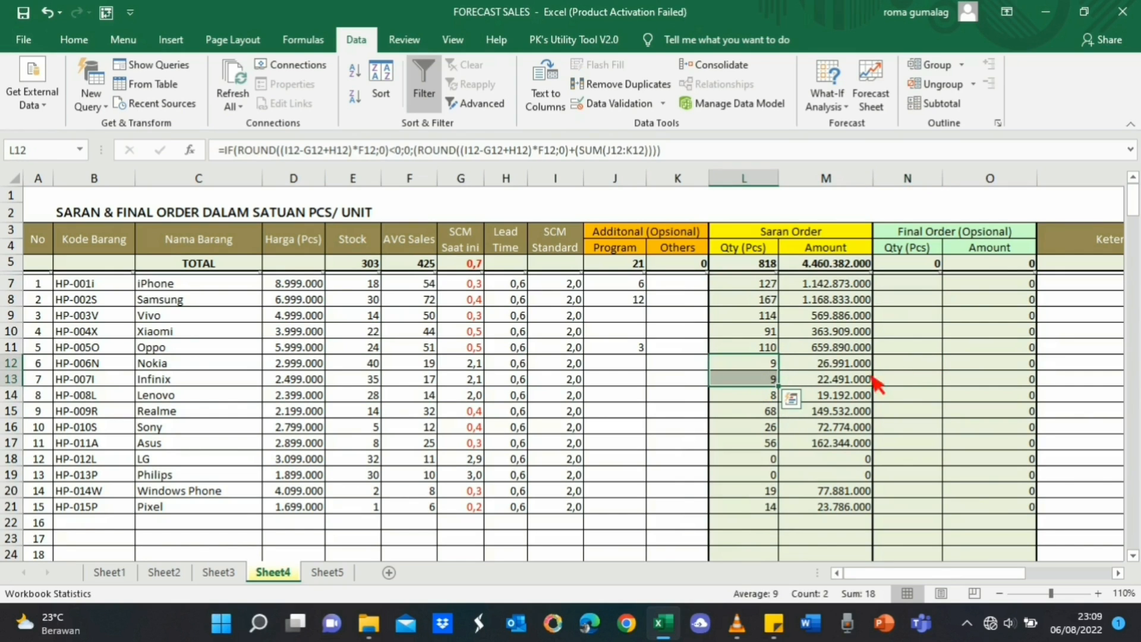
{"action": "left_click", "coordinate": [900, 368]}
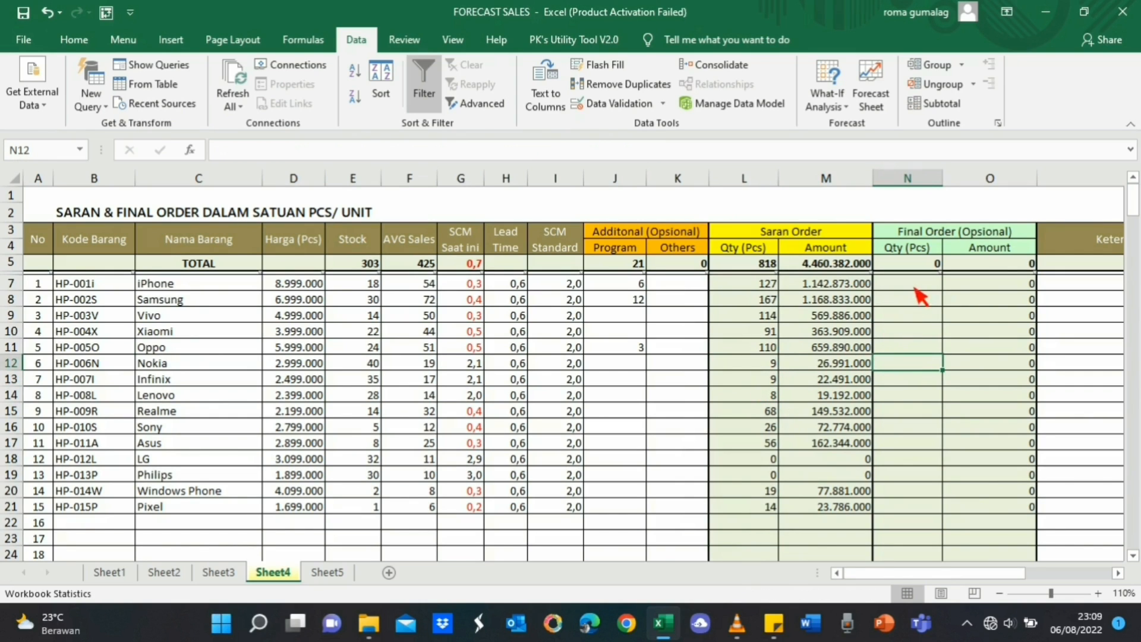
{"action": "left_click_drag", "start_coordinate": [925, 285], "coordinate": [933, 513]}
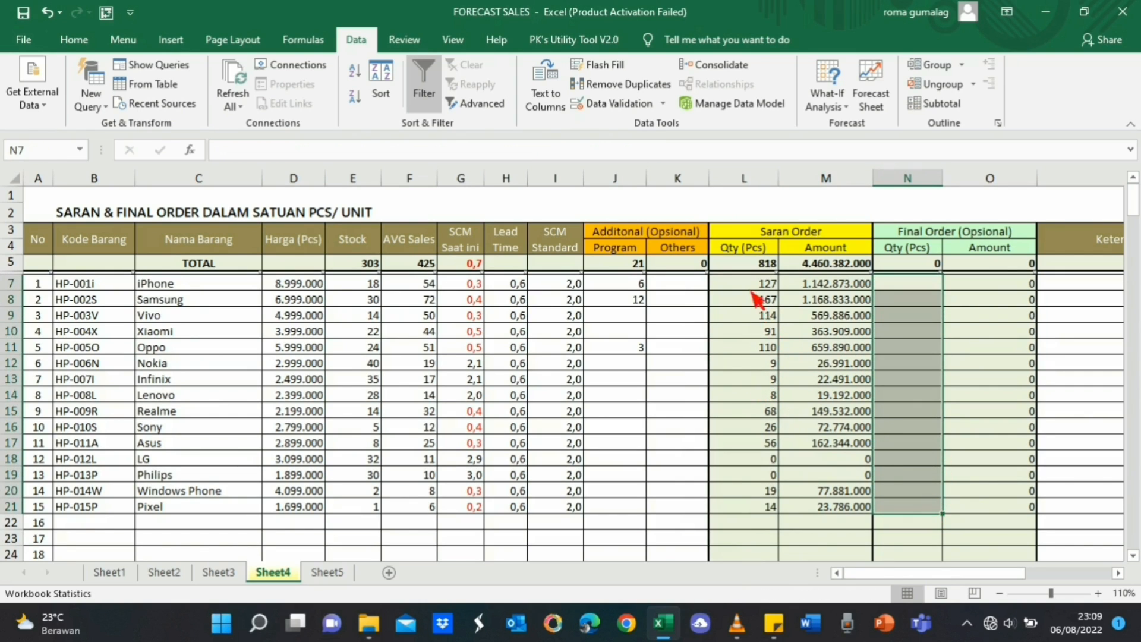
{"action": "left_click_drag", "start_coordinate": [754, 288], "coordinate": [761, 510]}
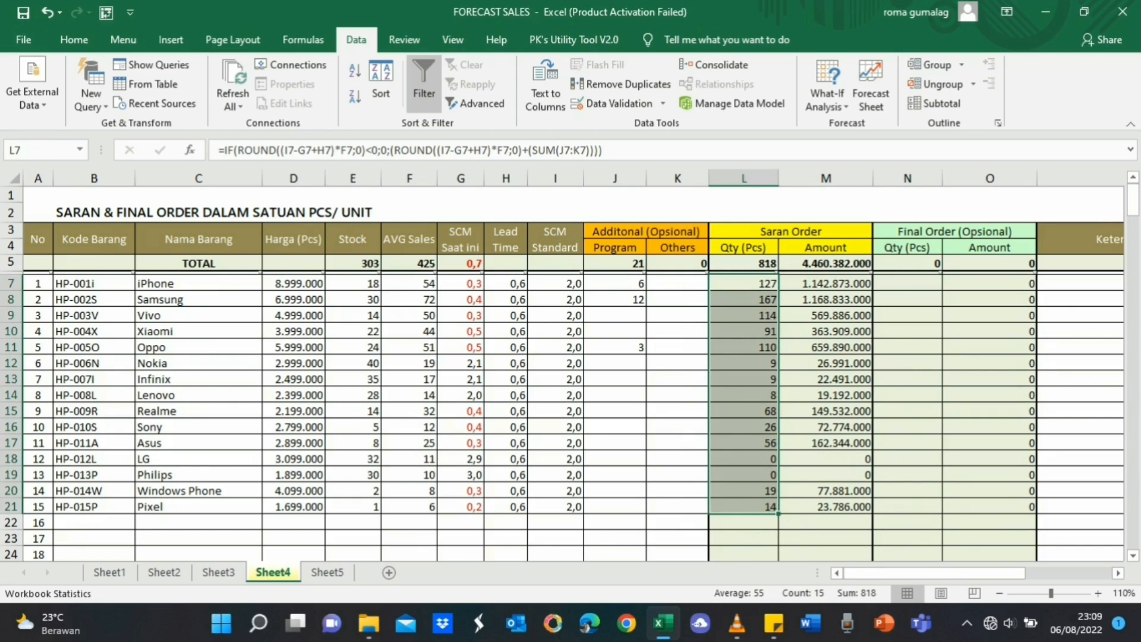
{"action": "key", "text": "ctrl+c"}
{"action": "left_click", "coordinate": [907, 283]}
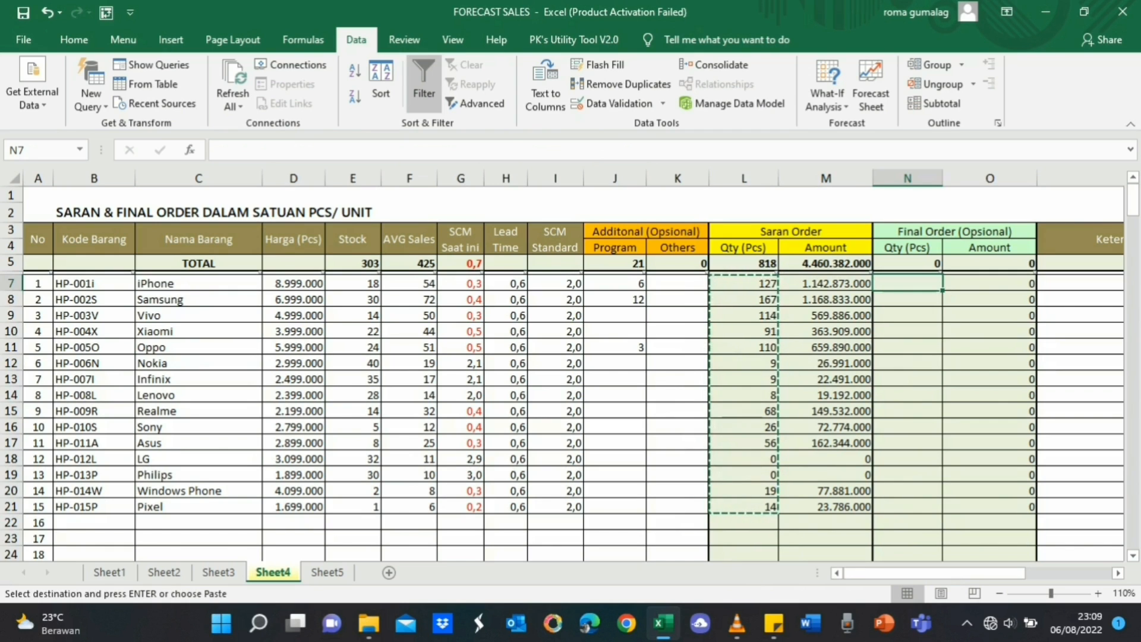
{"action": "key", "text": "ctrl+alt+v"}
{"action": "key", "text": "Escape"}
- Copy the suggested order quantities in L7:L21 and paste them as values into the Final Order quantities N7:N21
{"action": "left_click_drag", "start_coordinate": [745, 283], "coordinate": [744, 506]}
{"action": "key", "text": "ctrl+c"}
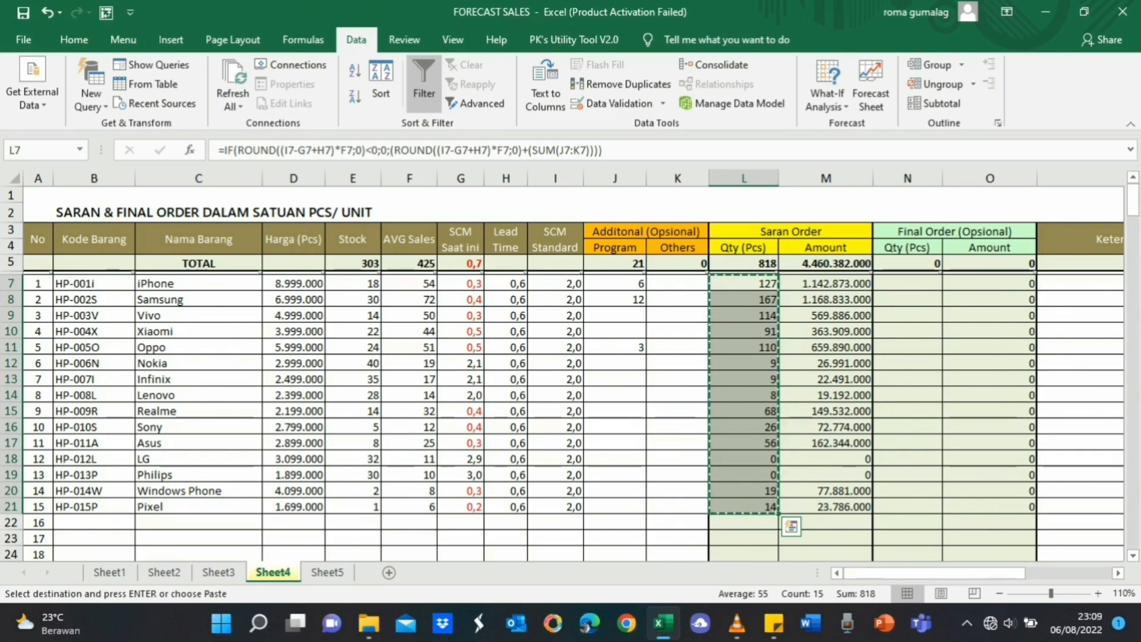
{"action": "key", "text": "ctrl+alt+v"}
{"action": "key", "text": "Escape"}
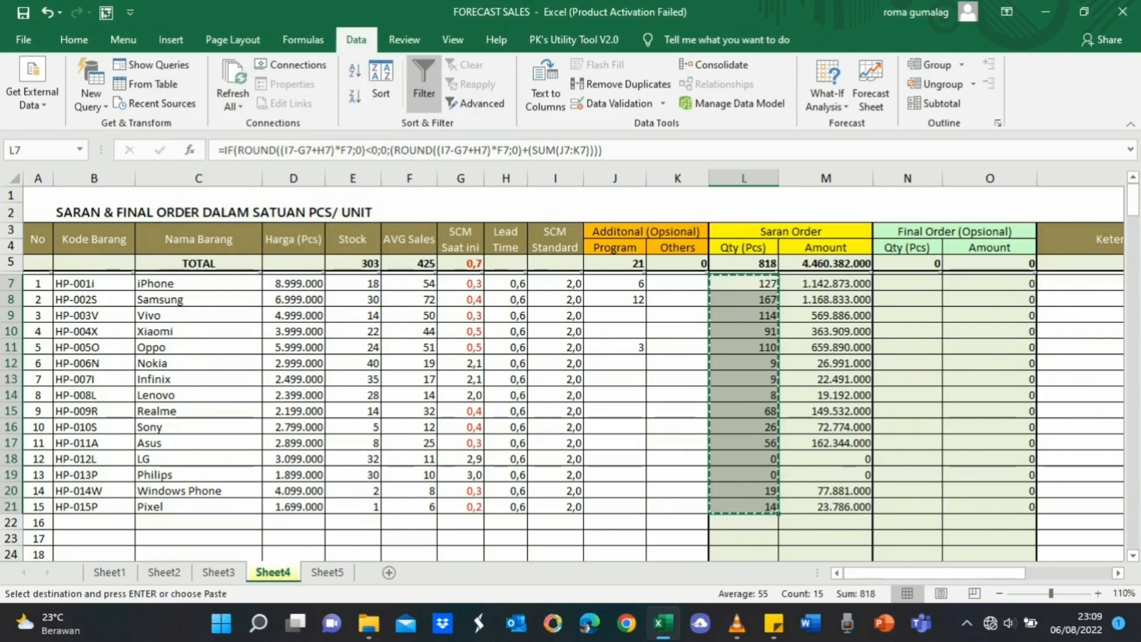
{"action": "left_click", "coordinate": [908, 283]}
{"action": "key", "text": "ctrl+alt+v"}
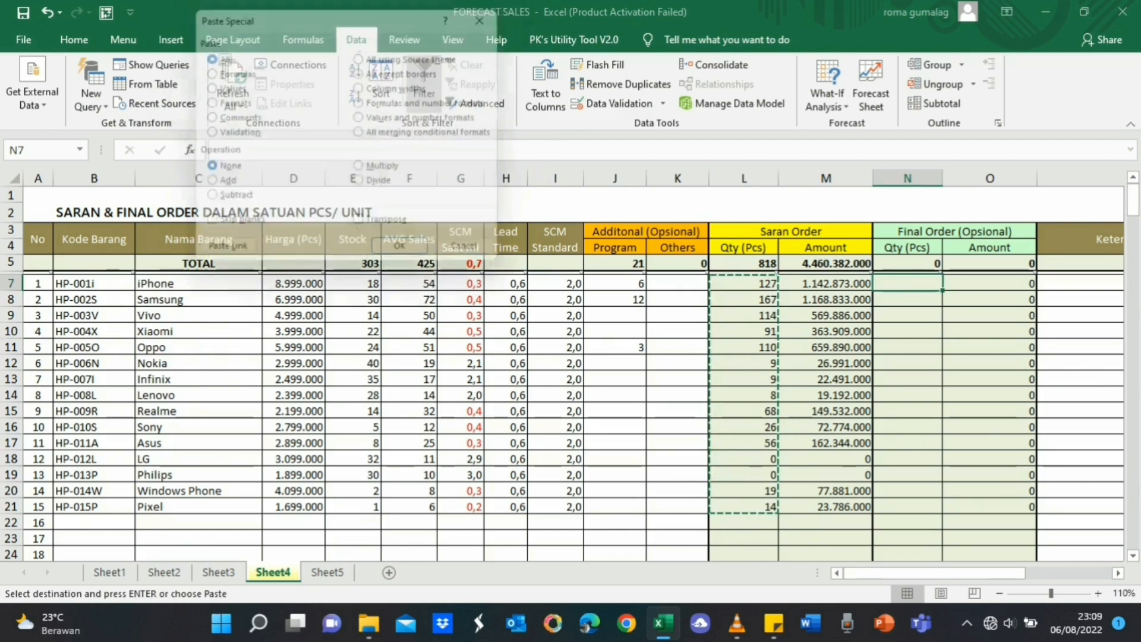
{"action": "key", "text": "Down"}
{"action": "key", "text": "Down"}
{"action": "key", "text": "Return"}
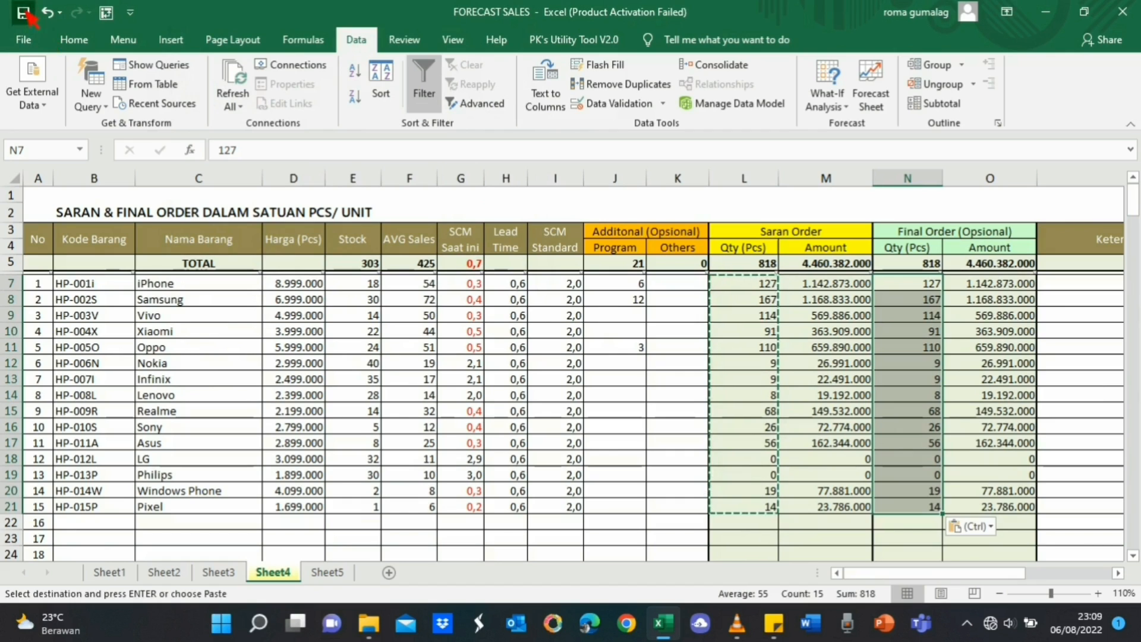
{"action": "key", "text": "Escape"}
- Set the Final Order quantities of Nokia in N12 and Infinix in N13 to 12 each
{"action": "left_click", "coordinate": [921, 426]}
{"action": "left_click", "coordinate": [908, 300]}
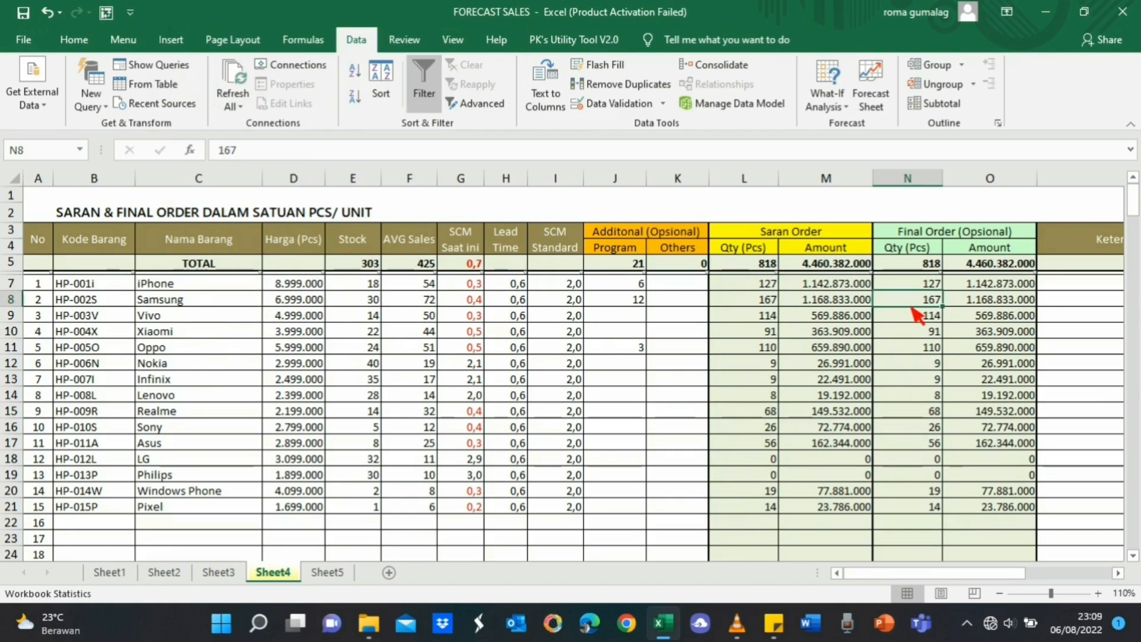
{"action": "left_click", "coordinate": [898, 363]}
{"action": "left_click", "coordinate": [744, 332]}
{"action": "left_click", "coordinate": [886, 363]}
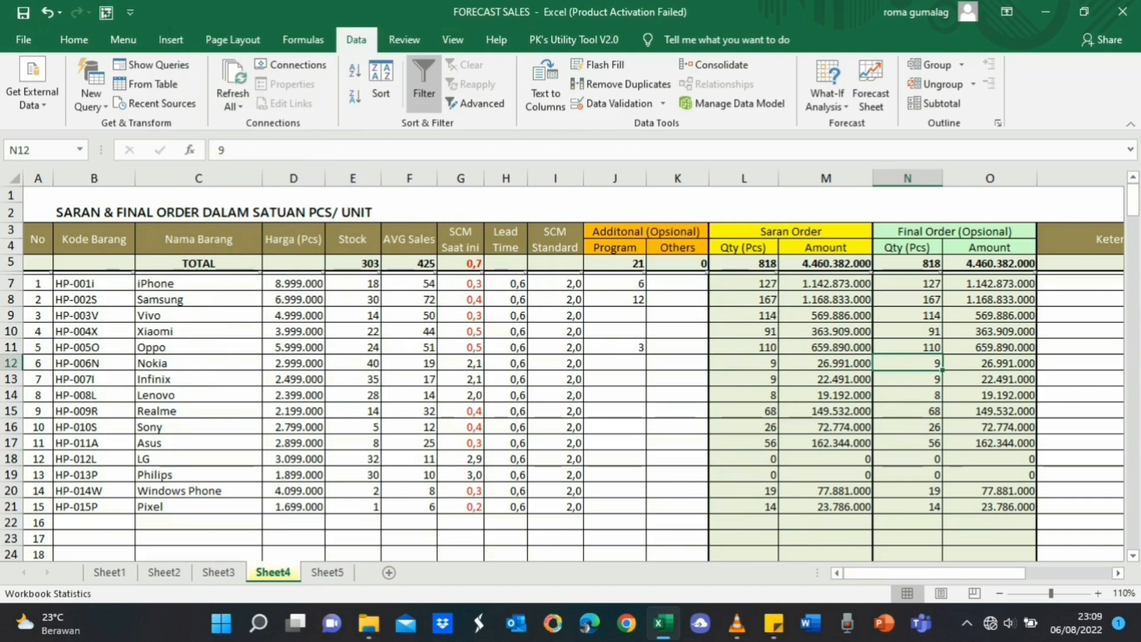
{"action": "type", "text": "12"}
{"action": "key", "text": "Return"}
{"action": "type", "text": "12"}
{"action": "key", "text": "Return"}
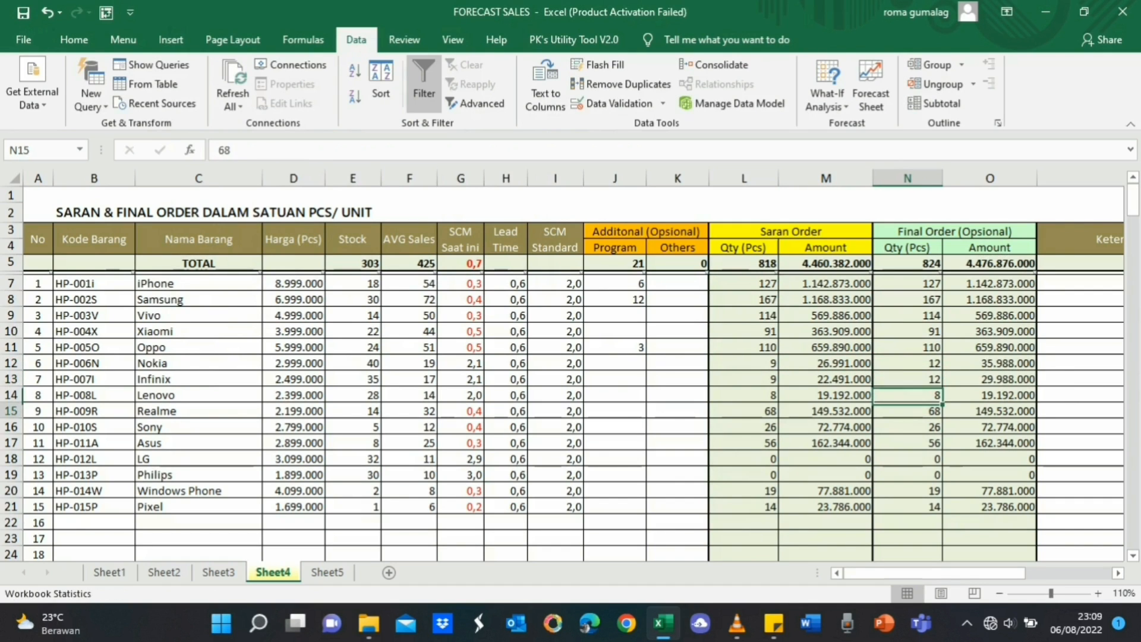
- Examine LG's Final Order quantity in N18 alongside its suggested order and additional quantity cells
{"action": "key", "text": "Down"}
{"action": "key", "text": "Down"}
{"action": "key", "text": "Down"}
{"action": "key", "text": "Down"}
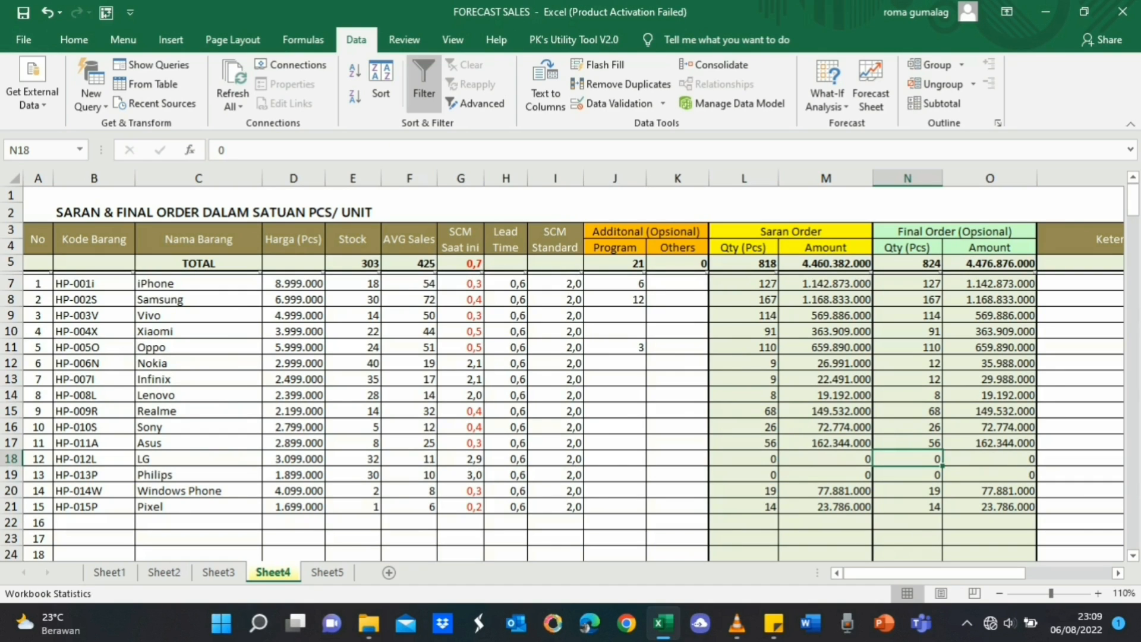
{"action": "key", "text": "Left"}
{"action": "key", "text": "Left"}
{"action": "key", "text": "Left"}
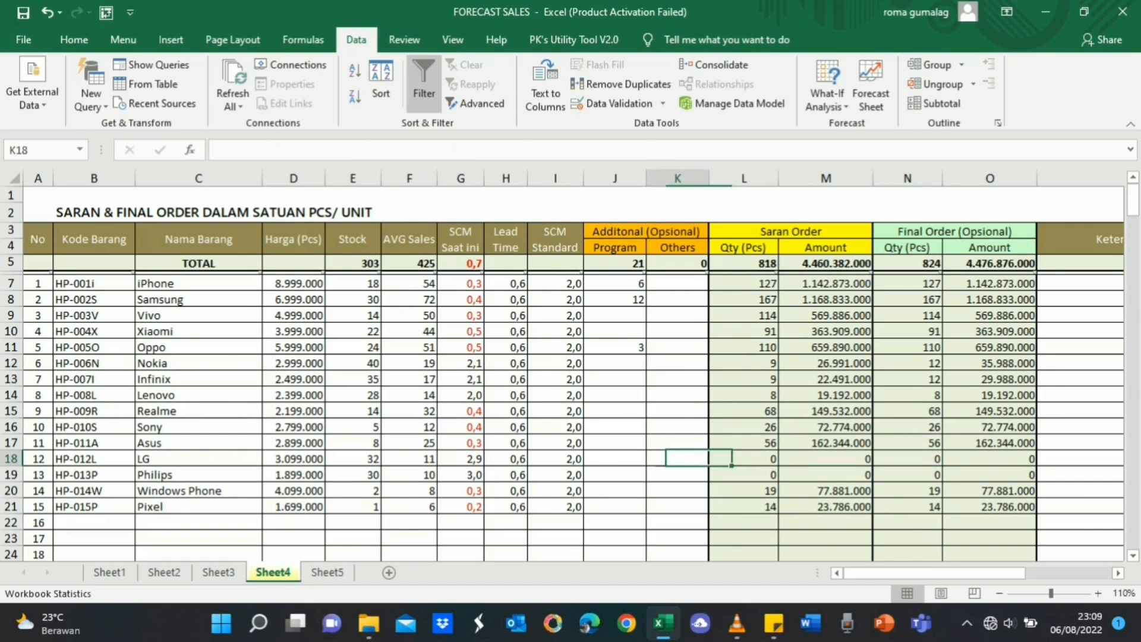
{"action": "key", "text": "Right"}
{"action": "key", "text": "Right"}
{"action": "key", "text": "Right"}
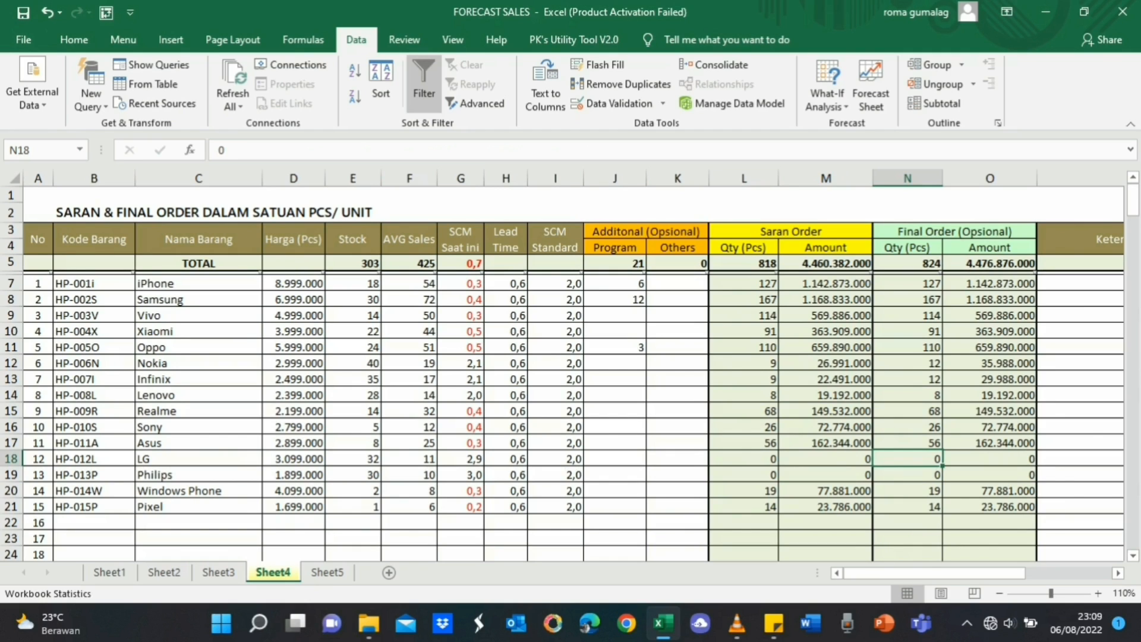
- Review the Final Order quantities up to iPhone and compare them with the suggested quantities and formulas in L7:L21
{"action": "key", "text": "Up"}
{"action": "key", "text": "Up"}
{"action": "key", "text": "Up"}
{"action": "key", "text": "Up"}
{"action": "key", "text": "Up"}
{"action": "key", "text": "Up"}
{"action": "key", "text": "Up"}
{"action": "key", "text": "Up"}
{"action": "key", "text": "Up"}
{"action": "key", "text": "Up"}
{"action": "key", "text": "Up"}
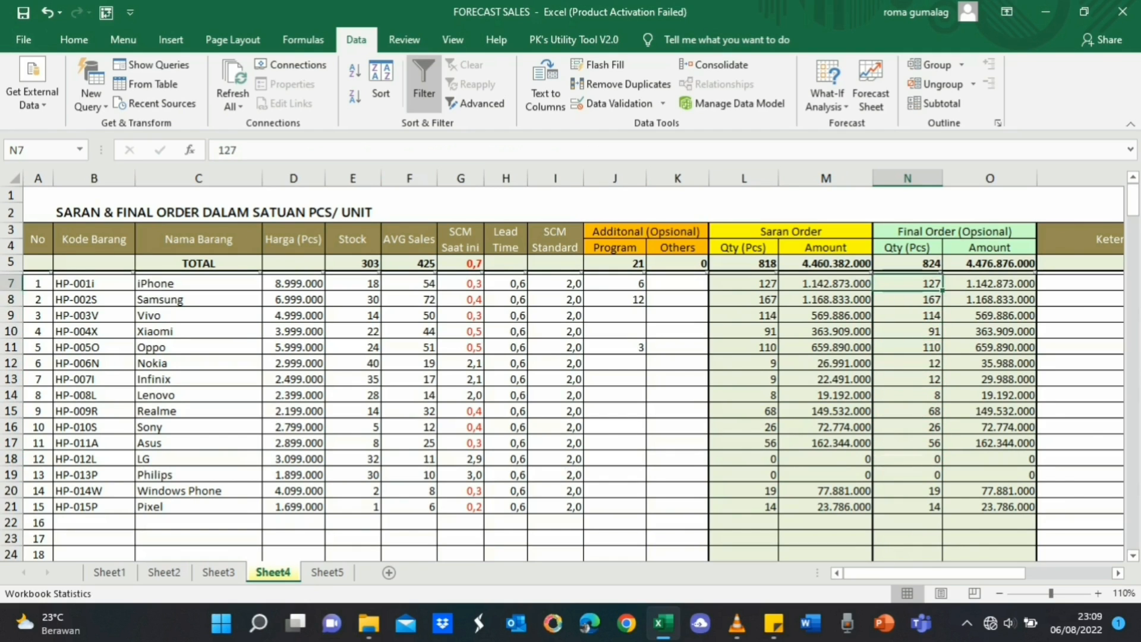
{"action": "key", "text": "Down"}
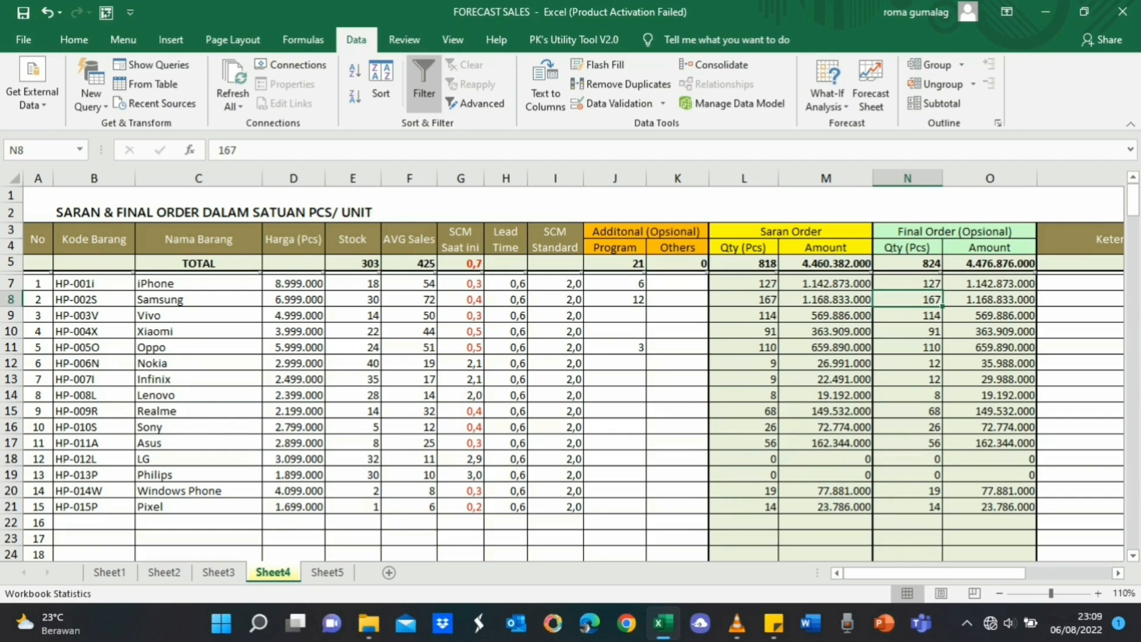
{"action": "key", "text": "Left"}
{"action": "key", "text": "Left"}
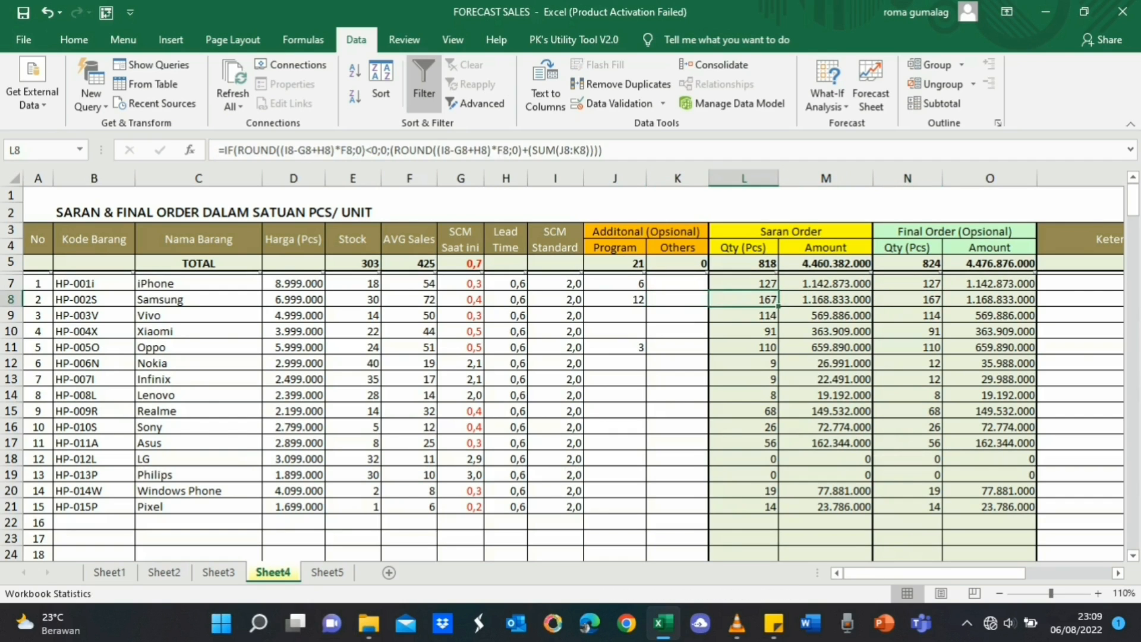
{"action": "key", "text": "Up"}
{"action": "key", "text": "ctrl+shift+Down"}
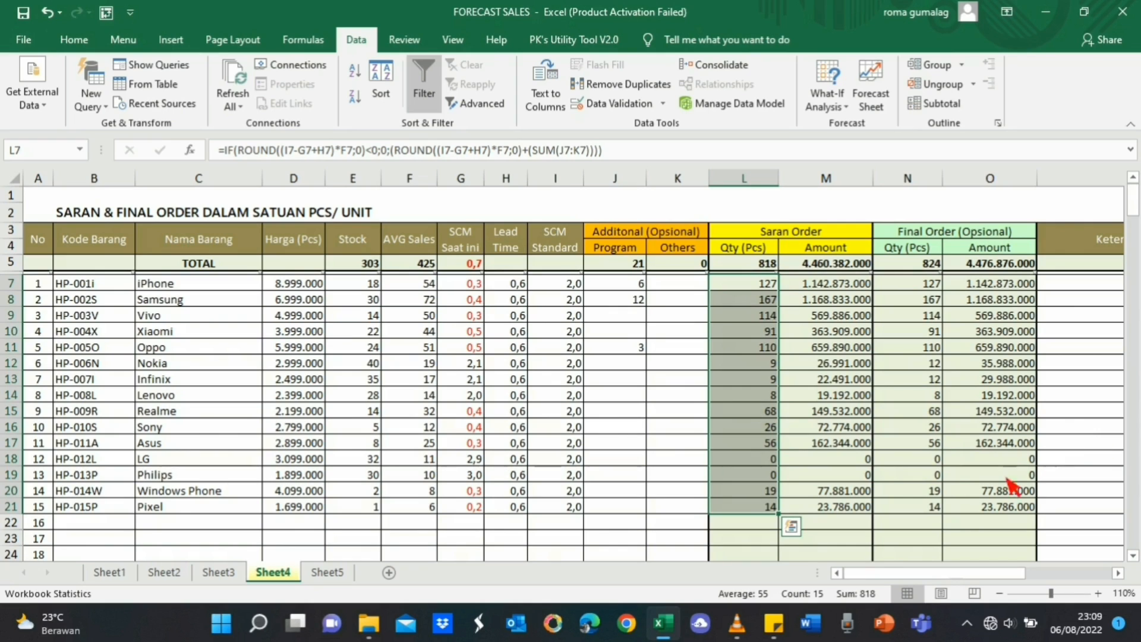
{"action": "left_click", "coordinate": [763, 430]}
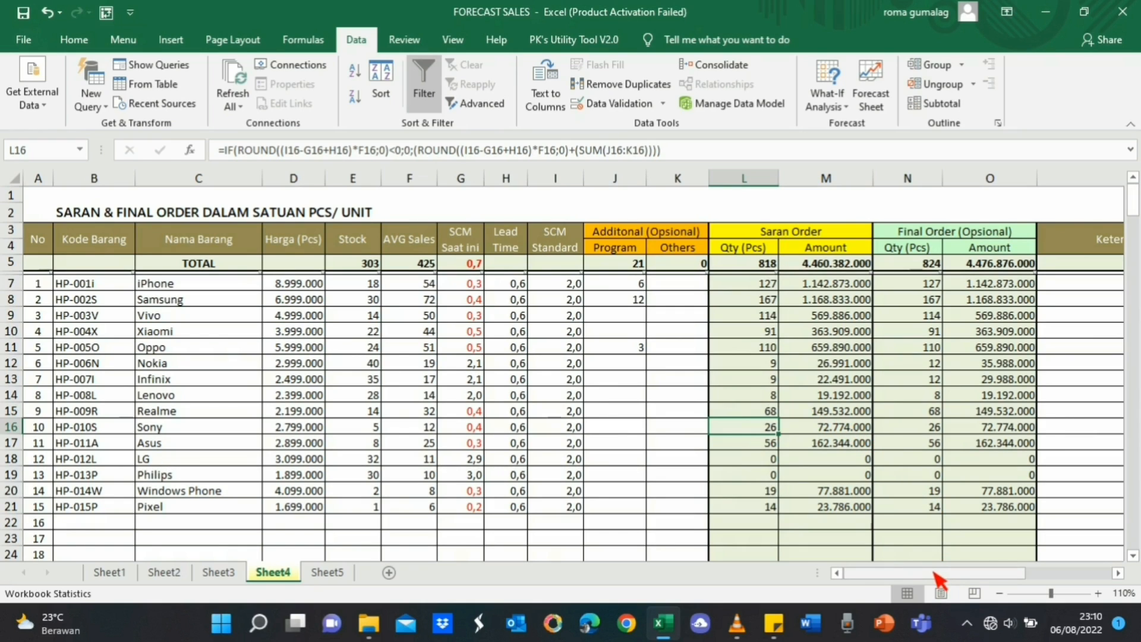
- Inspect column P beside the Final Order amounts and the Summary Stock table on Sheet5
{"action": "left_click_drag", "start_coordinate": [941, 579], "coordinate": [1002, 538]}
{"action": "left_click", "coordinate": [999, 350]}
{"action": "left_click", "coordinate": [1003, 427]}
{"action": "left_click_drag", "start_coordinate": [978, 573], "coordinate": [954, 573]}
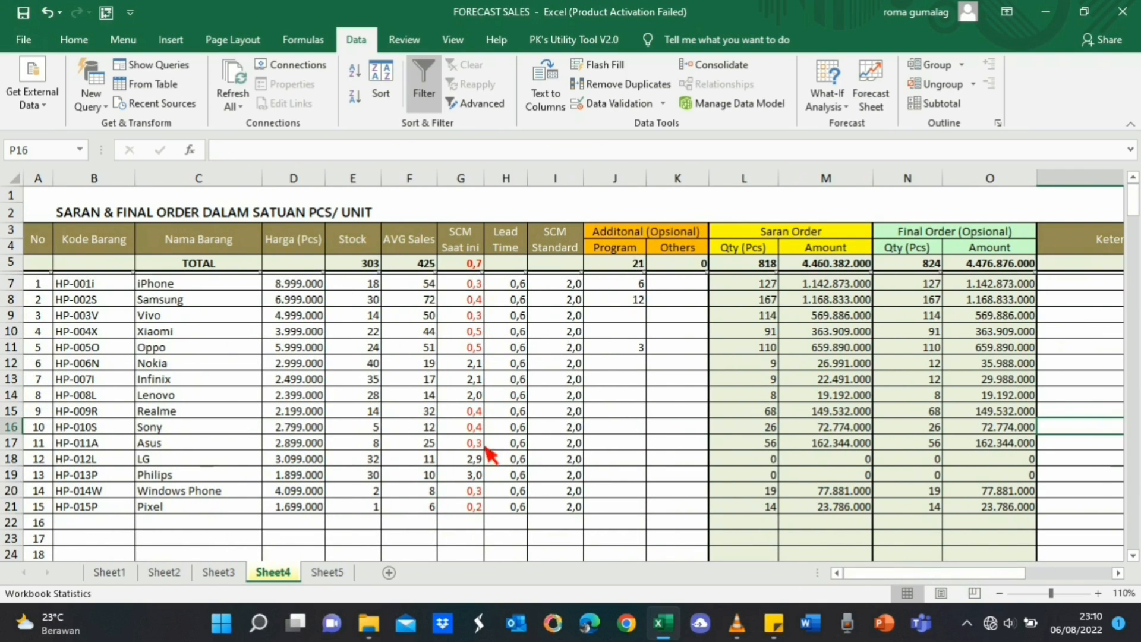
{"action": "left_click", "coordinate": [326, 572]}
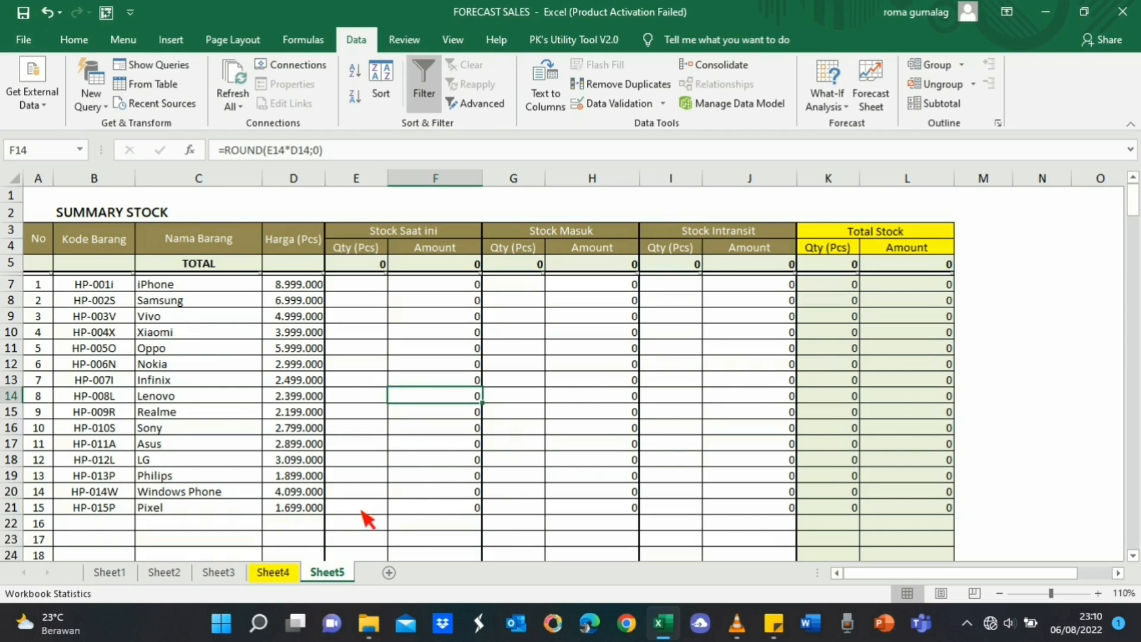
{"action": "left_click", "coordinate": [374, 495]}
{"action": "left_click", "coordinate": [294, 572]}
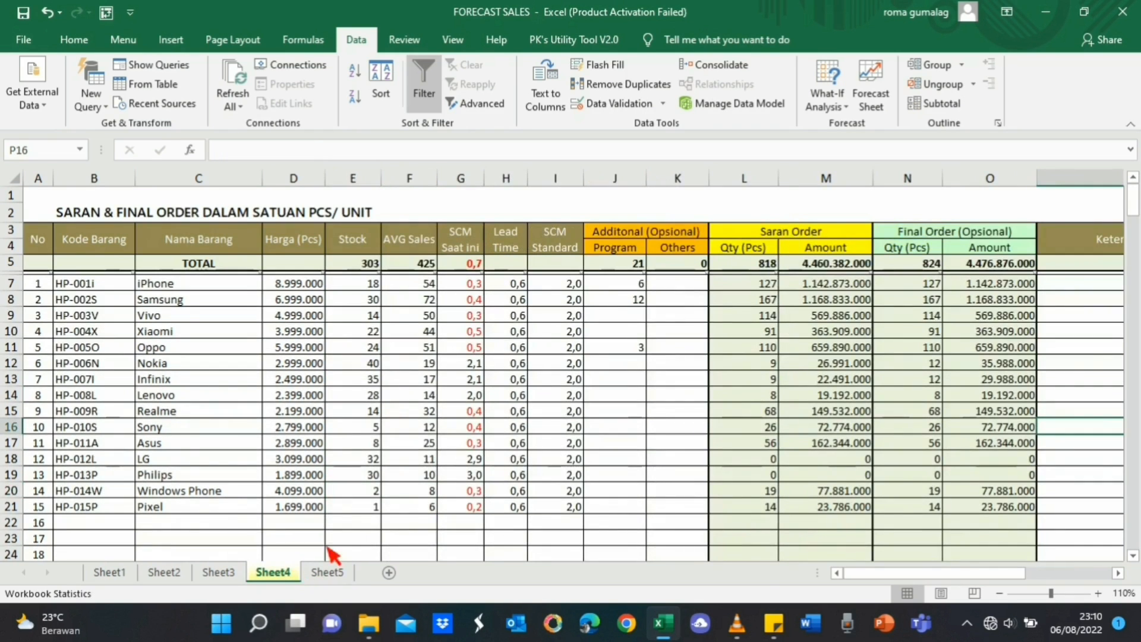
- On Sheet2, enter incoming stock quantities of 24 for iPhone in G7 and 12 for Samsung in G8
{"action": "left_click", "coordinate": [169, 573]}
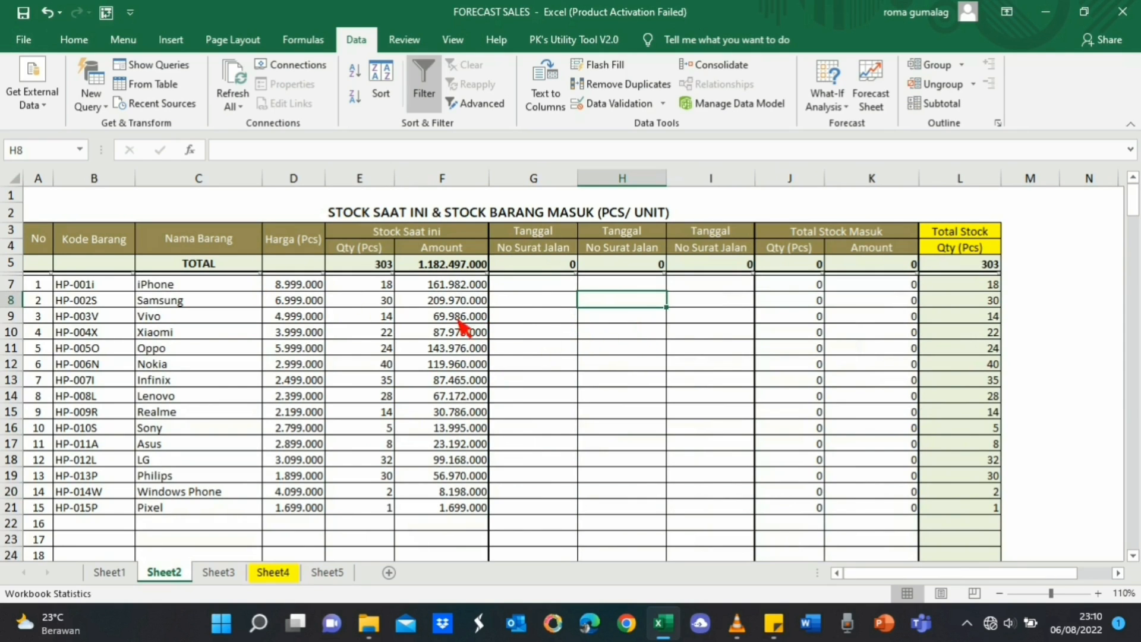
{"action": "left_click", "coordinate": [537, 285]}
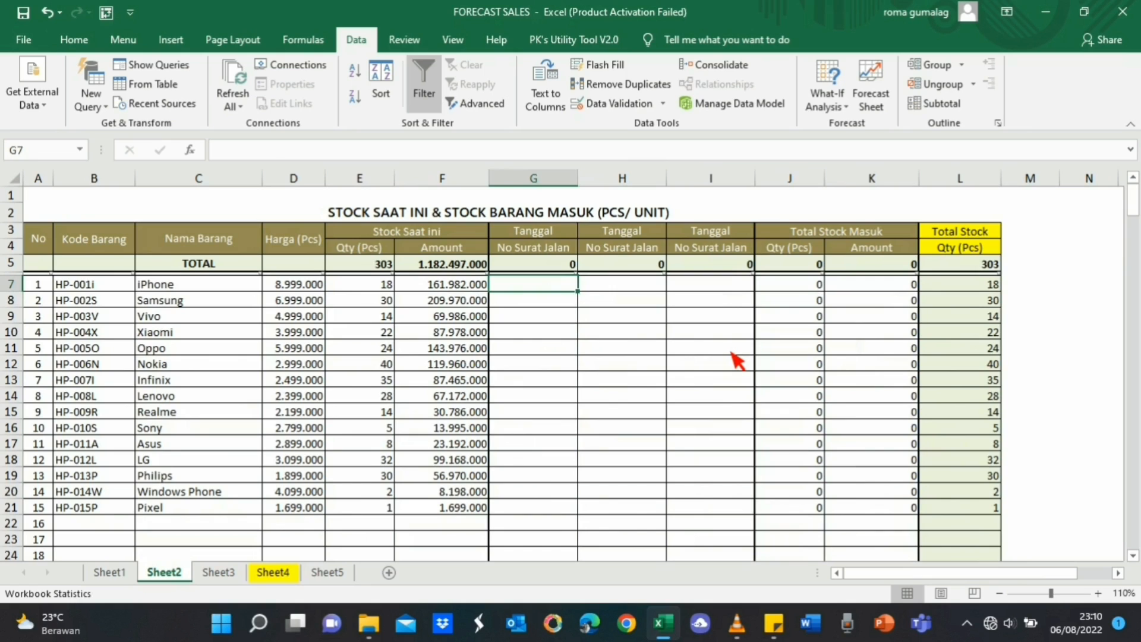
{"action": "type", "text": "24"}
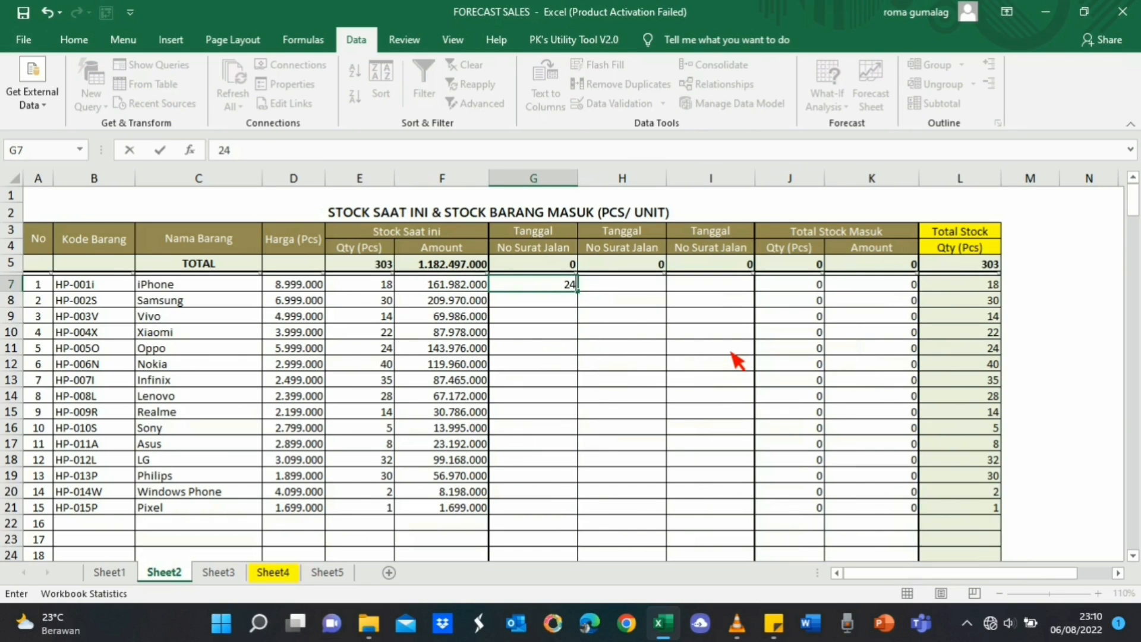
{"action": "key", "text": "Return"}
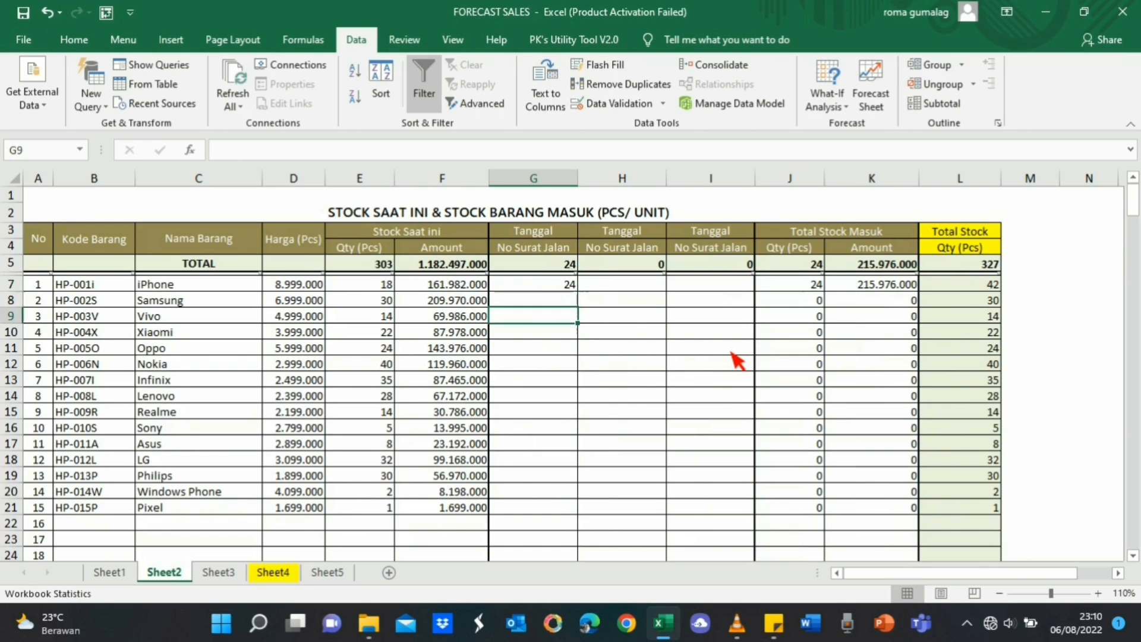
{"action": "type", "text": "12"}
{"action": "key", "text": "Return"}
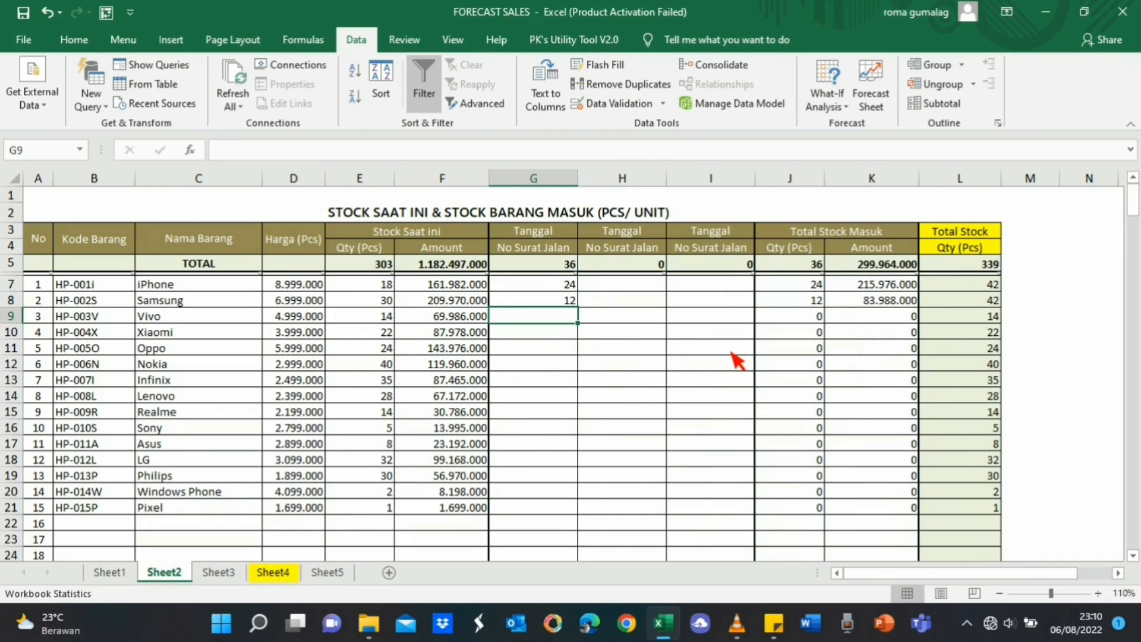
- Enter an incoming stock quantity of 6 for Oppo in G11
{"action": "key", "text": "Down"}
{"action": "key", "text": "Down"}
{"action": "key", "text": "Down"}
{"action": "key", "text": "Up"}
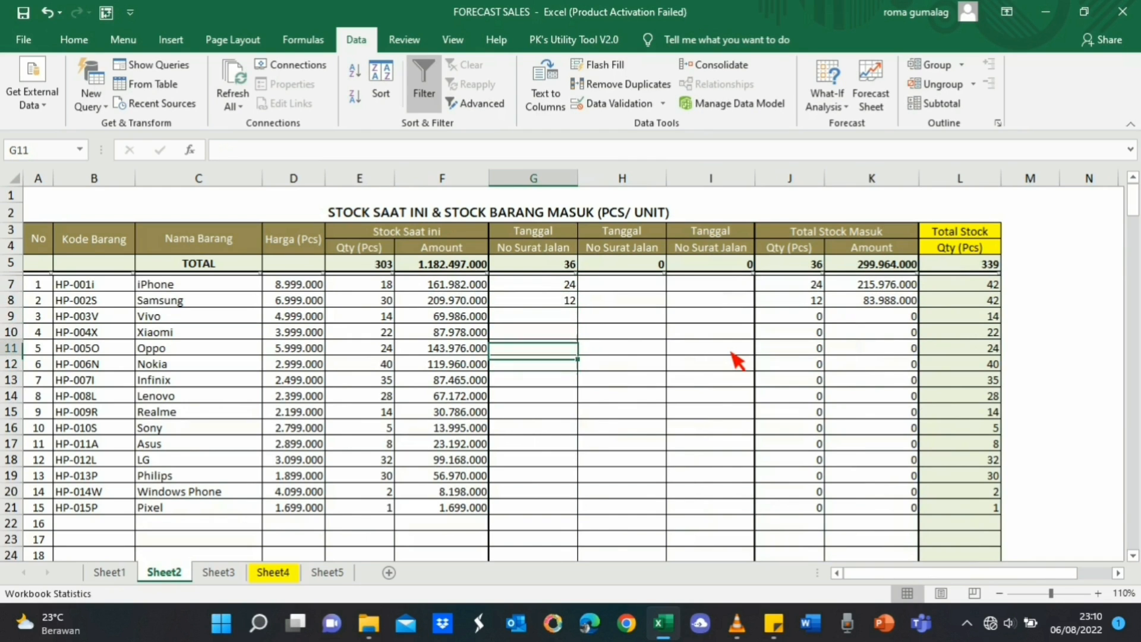
{"action": "type", "text": "6"}
{"action": "key", "text": "ctrl+Return"}
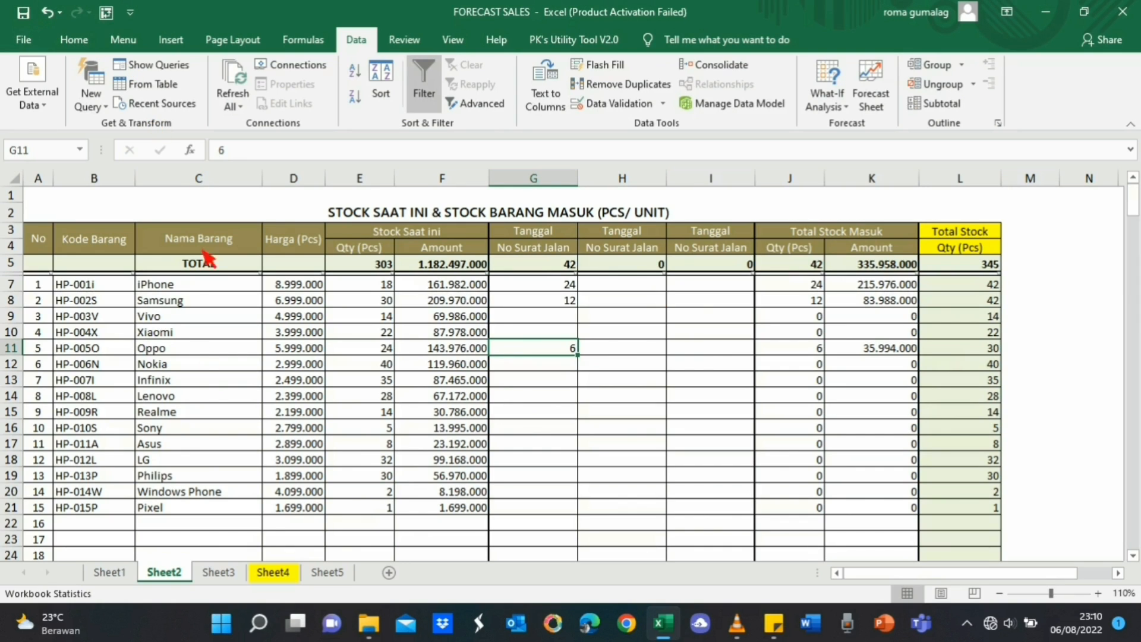
- On Sheet3, enter an in-transit stock quantity of 24 for Realme in E15
{"action": "left_click", "coordinate": [218, 572]}
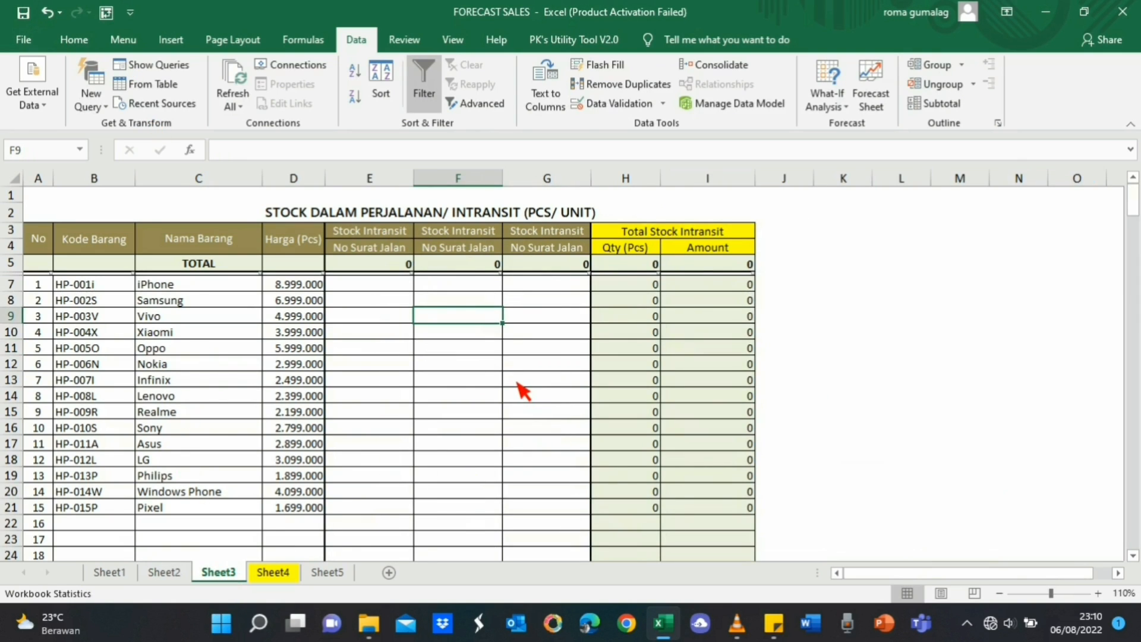
{"action": "key", "text": "Left"}
{"action": "key", "text": "Down"}
{"action": "key", "text": "Down"}
{"action": "key", "text": "Down"}
{"action": "key", "text": "Up"}
{"action": "key", "text": "Up"}
{"action": "key", "text": "Up"}
{"action": "key", "text": "Up"}
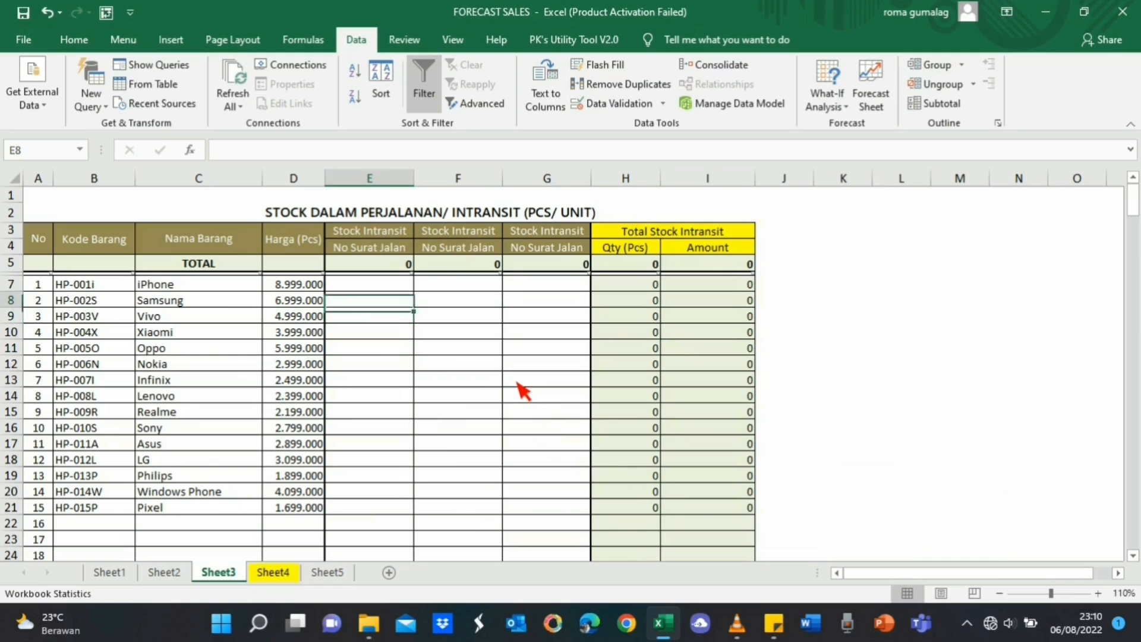
{"action": "key", "text": "Down"}
{"action": "key", "text": "Down"}
{"action": "key", "text": "Down"}
{"action": "key", "text": "Down"}
{"action": "key", "text": "Down"}
{"action": "key", "text": "Down"}
{"action": "key", "text": "Down"}
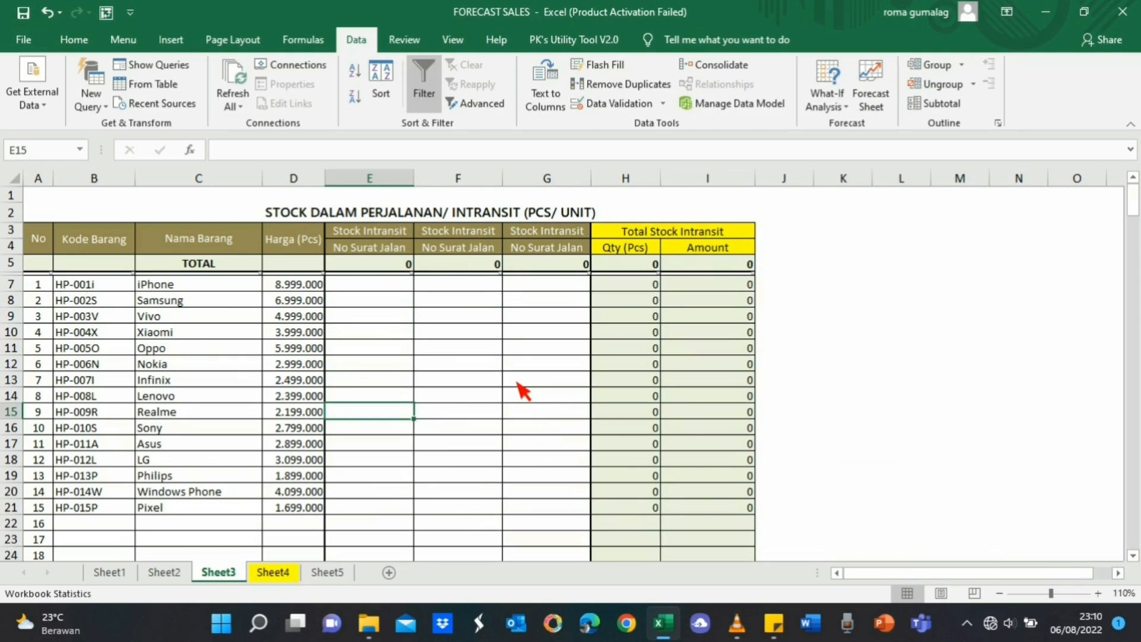
{"action": "type", "text": "24"}
{"action": "key", "text": "Return"}
- Enter an in-transit stock quantity of 12 for Samsung in E8
{"action": "key", "text": "Up"}
{"action": "key", "text": "Down"}
{"action": "key", "text": "Down"}
{"action": "key", "text": "Down"}
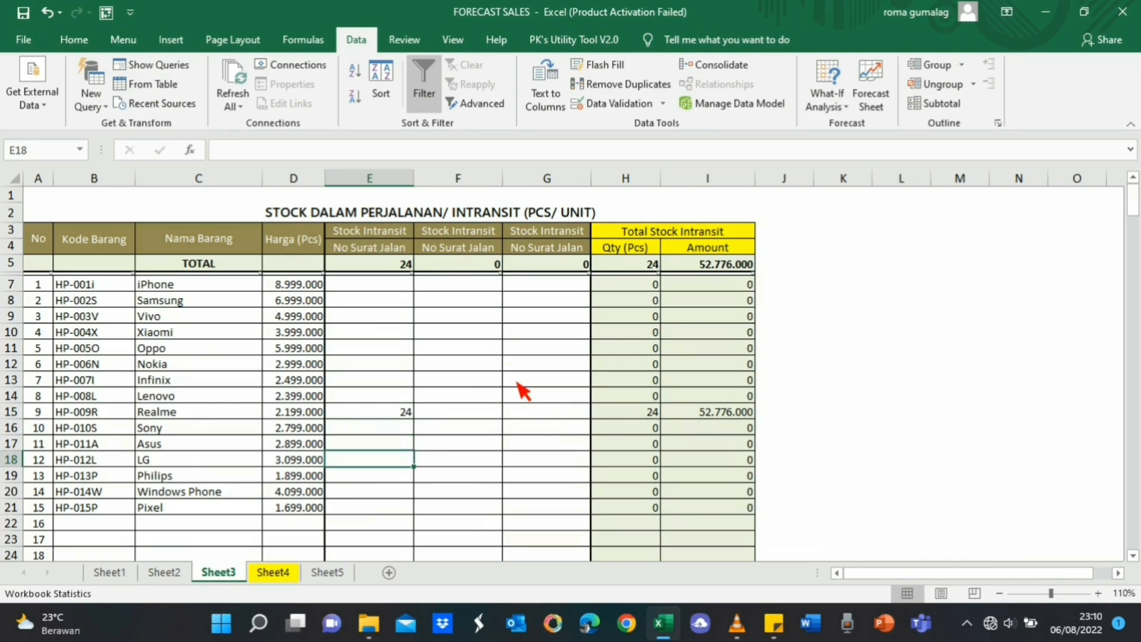
{"action": "key", "text": "Up"}
{"action": "key", "text": "Up"}
{"action": "key", "text": "Up"}
{"action": "key", "text": "Up"}
{"action": "key", "text": "Up"}
{"action": "key", "text": "Up"}
{"action": "key", "text": "Up"}
{"action": "key", "text": "Up"}
{"action": "key", "text": "Up"}
{"action": "key", "text": "Up"}
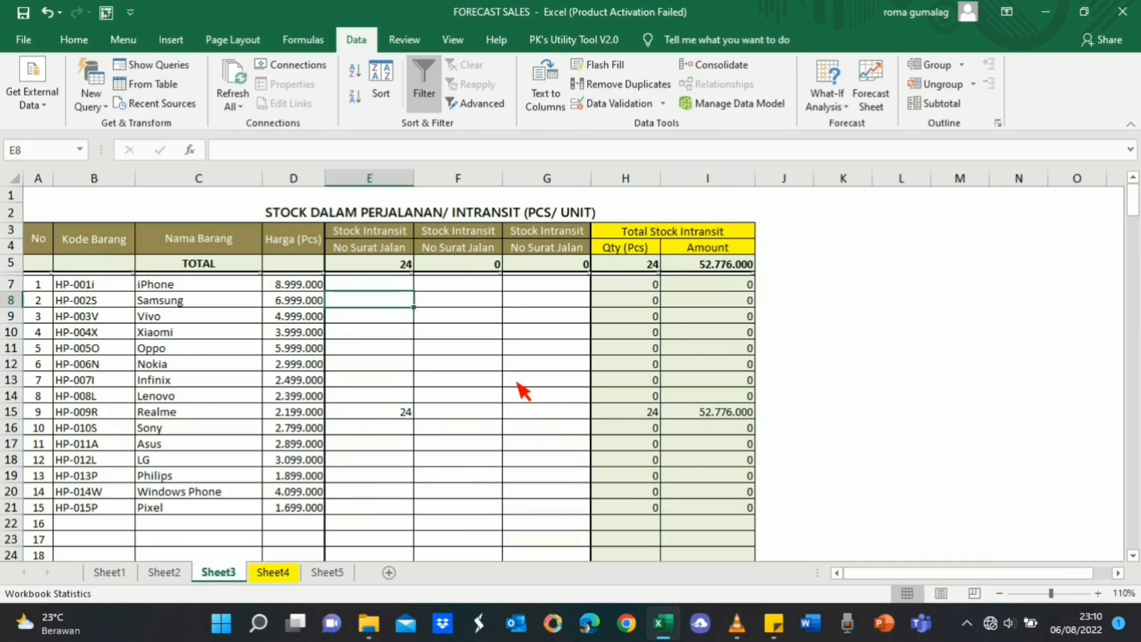
{"action": "type", "text": "12"}
{"action": "key", "text": "Return"}
{"action": "key", "text": "Up"}
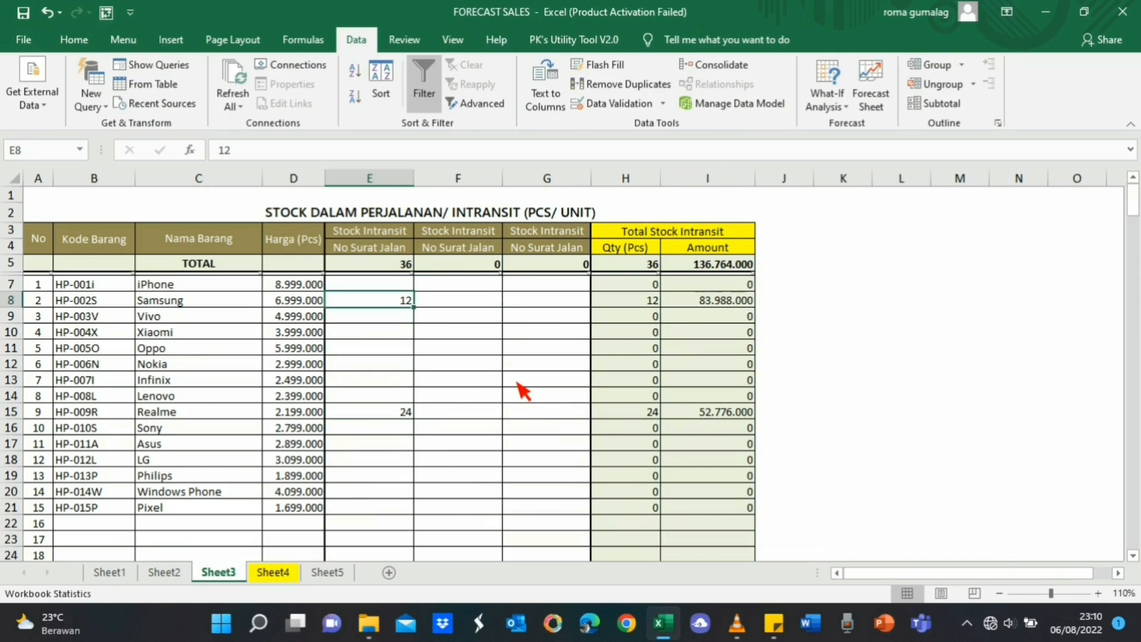
- Enter an in-transit stock quantity of 12 for Oppo in E11
{"action": "key", "text": "Down"}
{"action": "key", "text": "Down"}
{"action": "key", "text": "Down"}
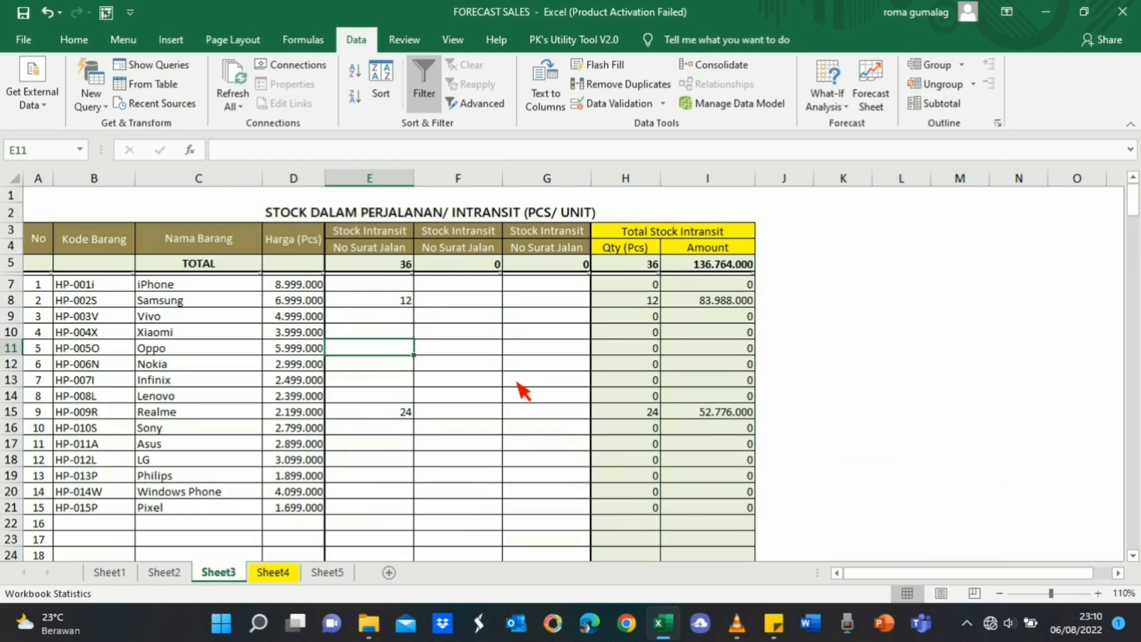
{"action": "type", "text": "12"}
{"action": "key", "text": "Return"}
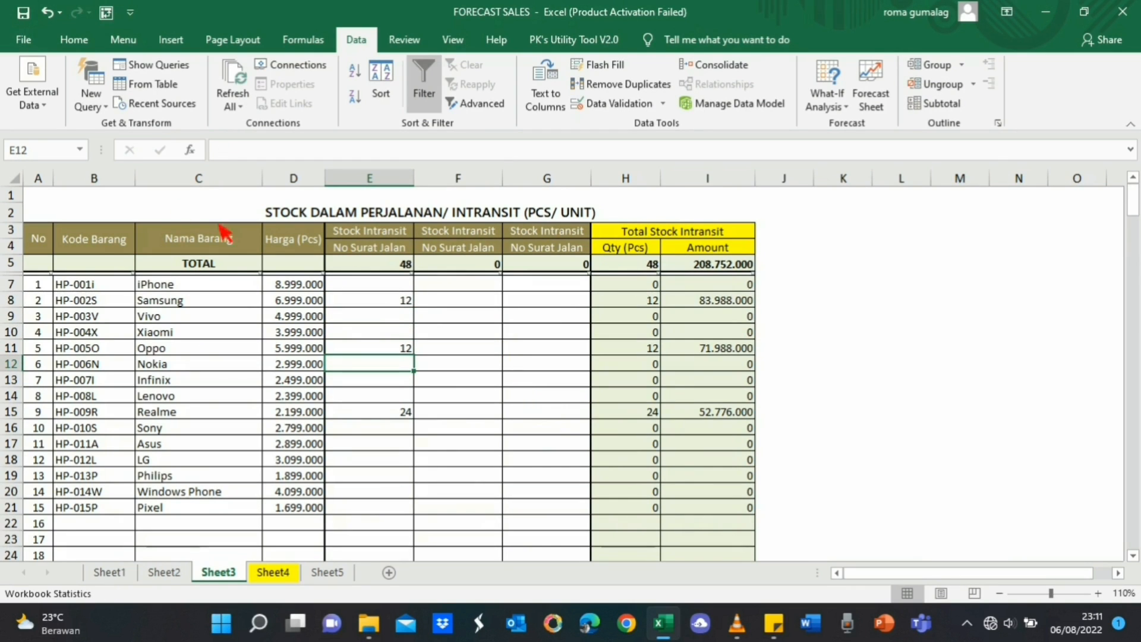
- Compare the total stock in E5 on Sheet4 with the current, incoming and total stock on Sheet2 and the in-transit totals on Sheet3
{"action": "left_click", "coordinate": [274, 573]}
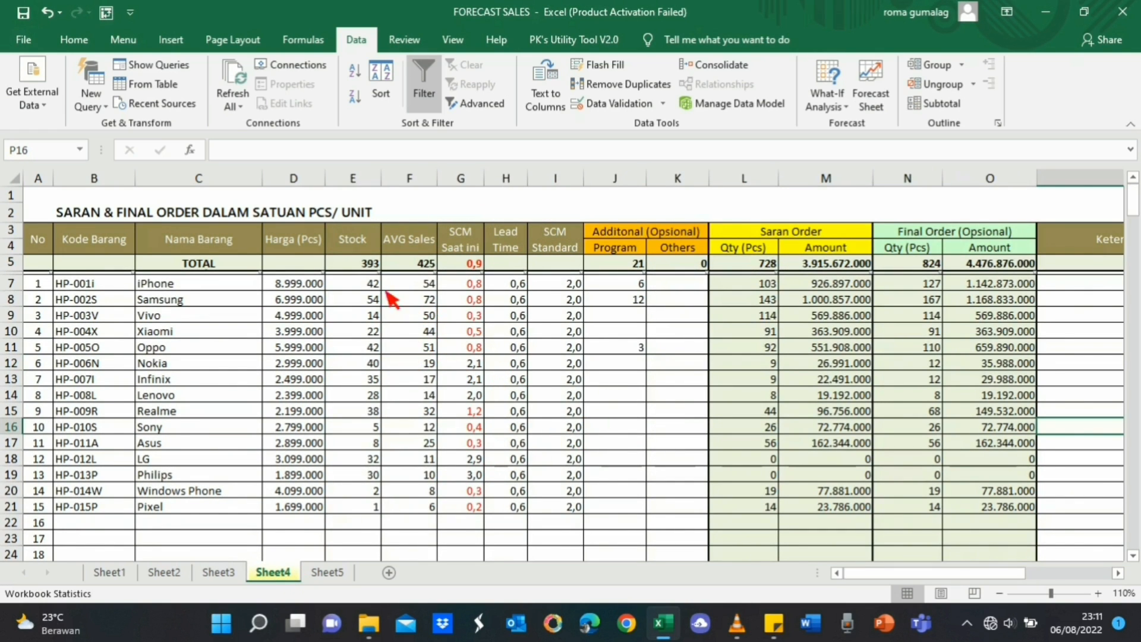
{"action": "left_click", "coordinate": [363, 267]}
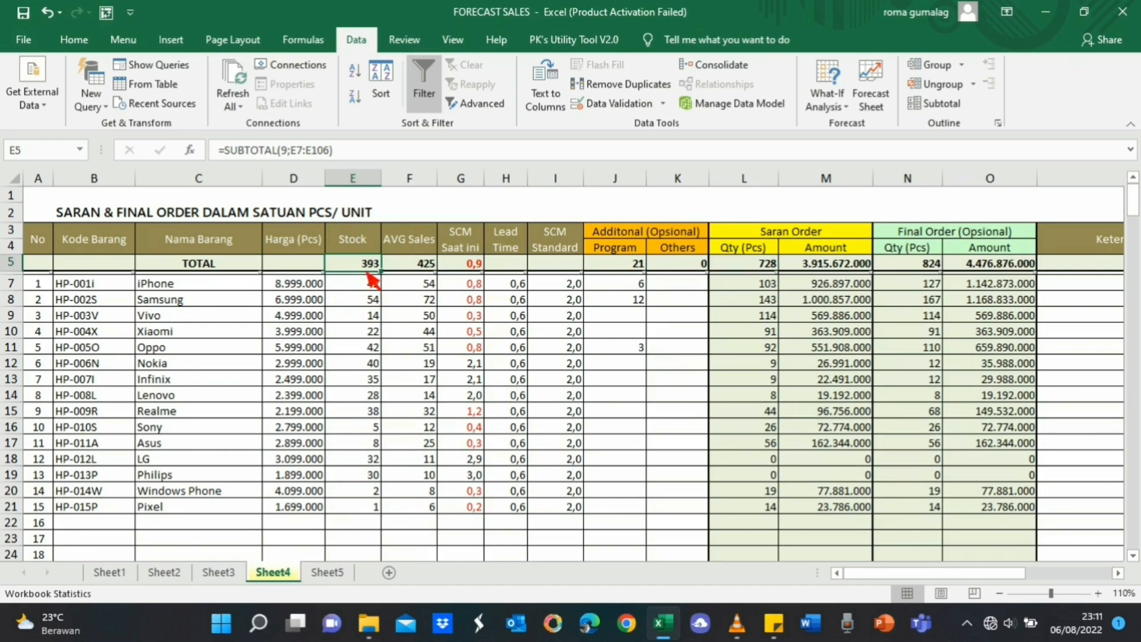
{"action": "left_click", "coordinate": [174, 574]}
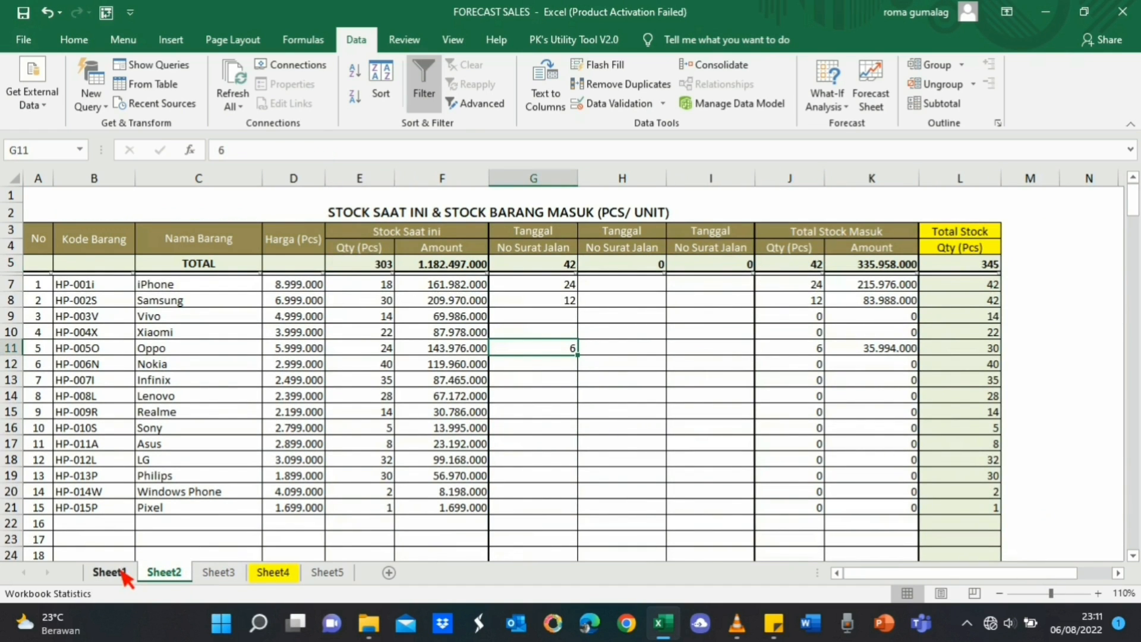
{"action": "left_click", "coordinate": [364, 269]}
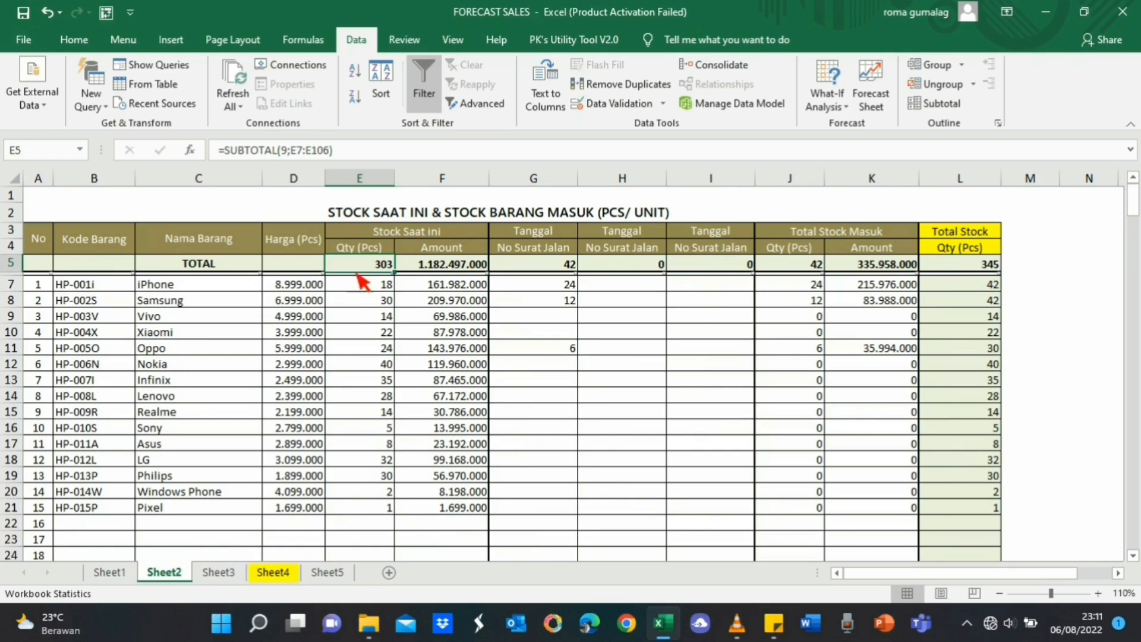
{"action": "left_click", "coordinate": [218, 574]}
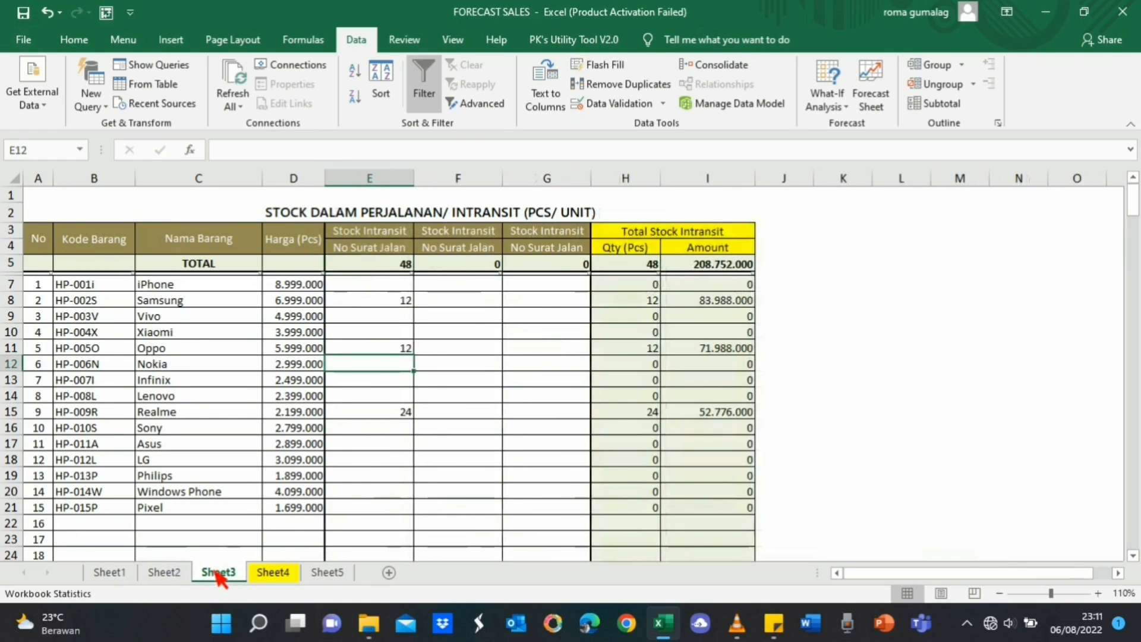
{"action": "left_click", "coordinate": [164, 573]}
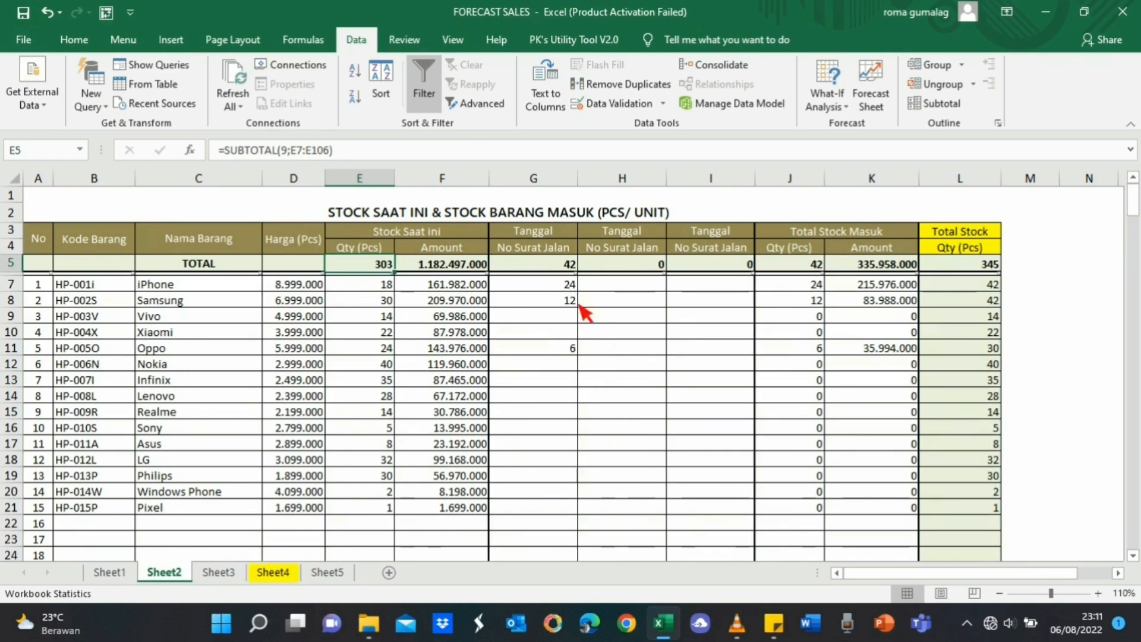
{"action": "left_click", "coordinate": [550, 267]}
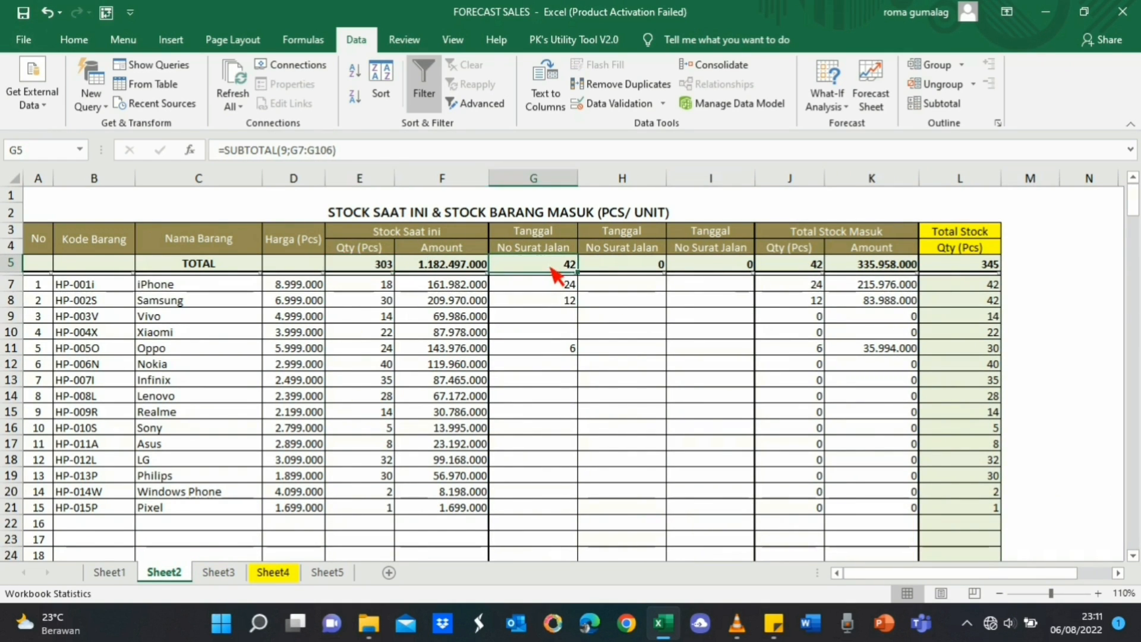
{"action": "left_click", "coordinate": [958, 267]}
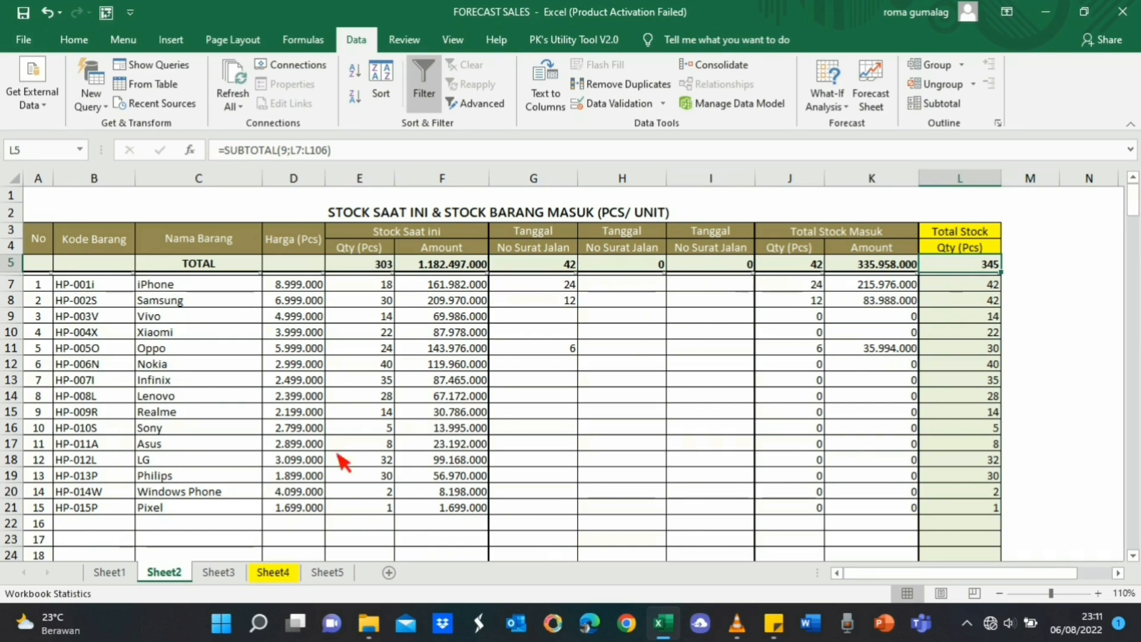
{"action": "left_click", "coordinate": [218, 572]}
{"action": "left_click", "coordinate": [405, 266]}
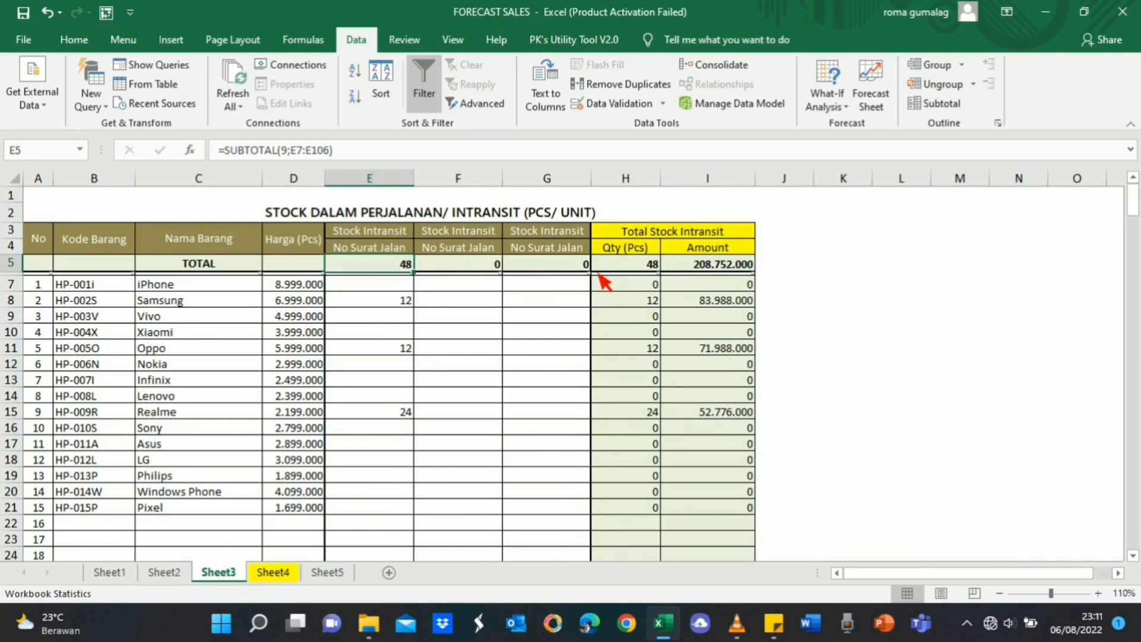
{"action": "left_click", "coordinate": [632, 266]}
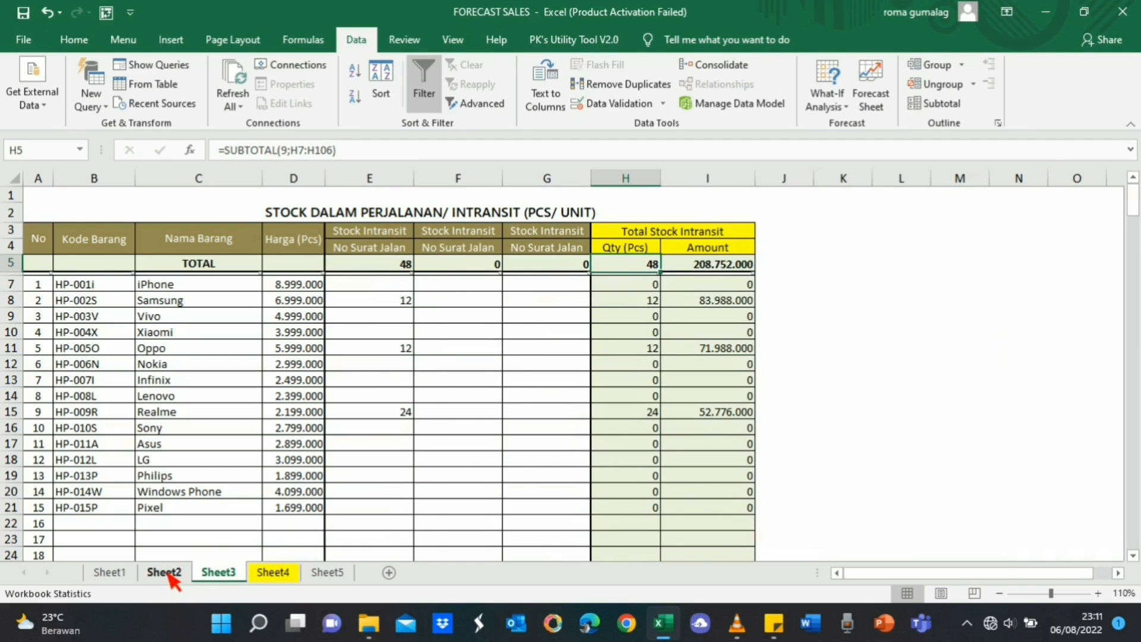
{"action": "left_click", "coordinate": [272, 573]}
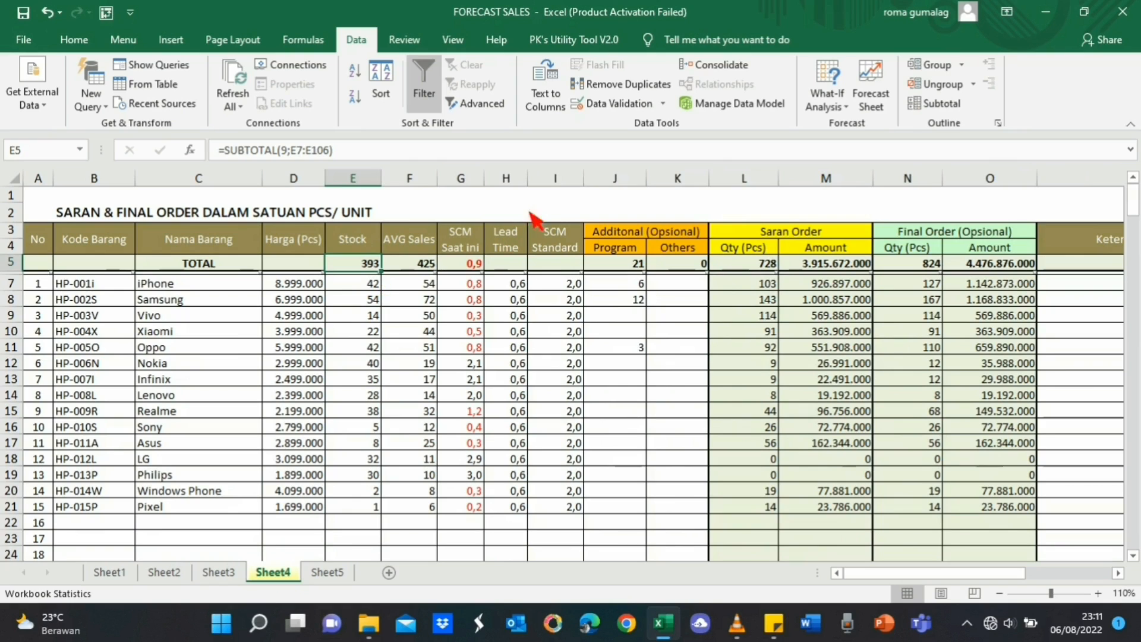
{"action": "left_click", "coordinate": [556, 196]}
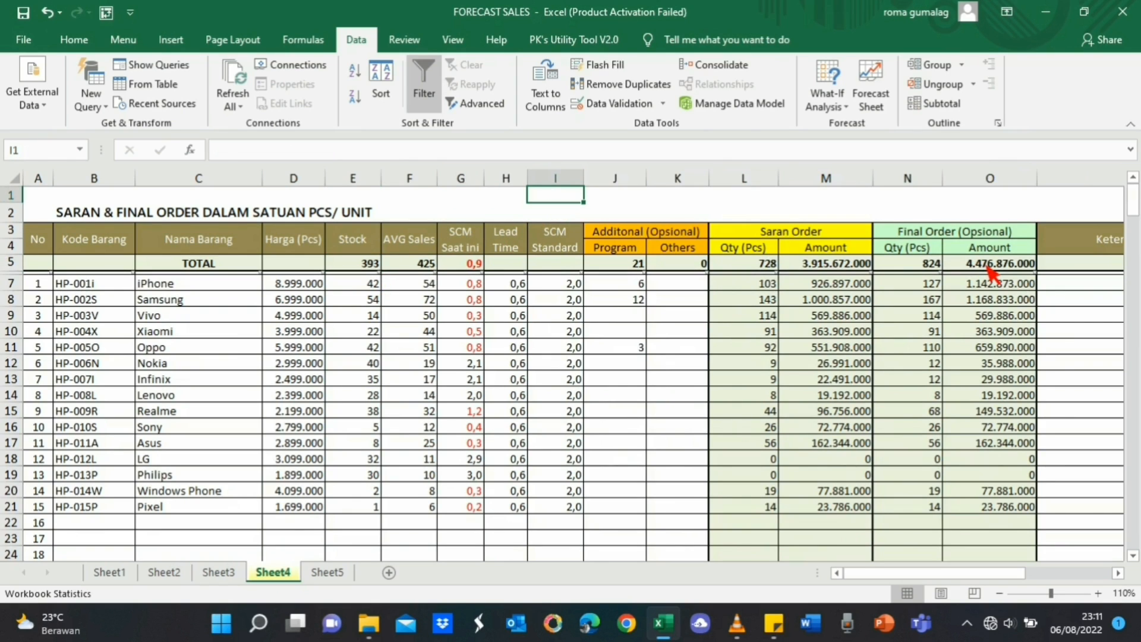
{"action": "type", "text": "=345"}
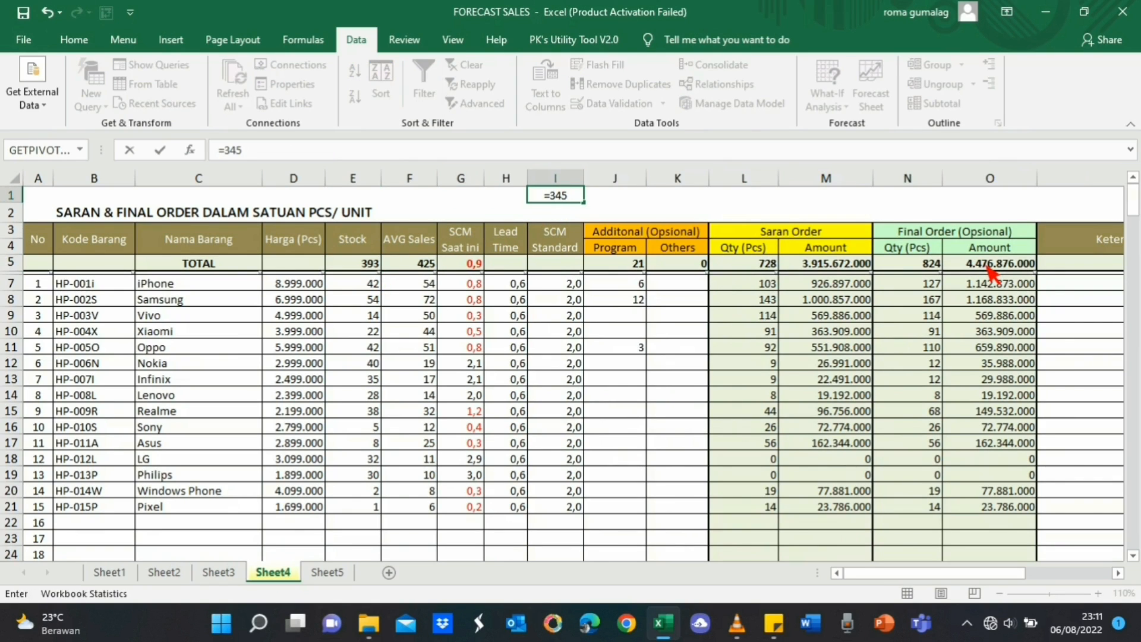
{"action": "type", "text": "+"}
{"action": "key", "text": "Escape"}
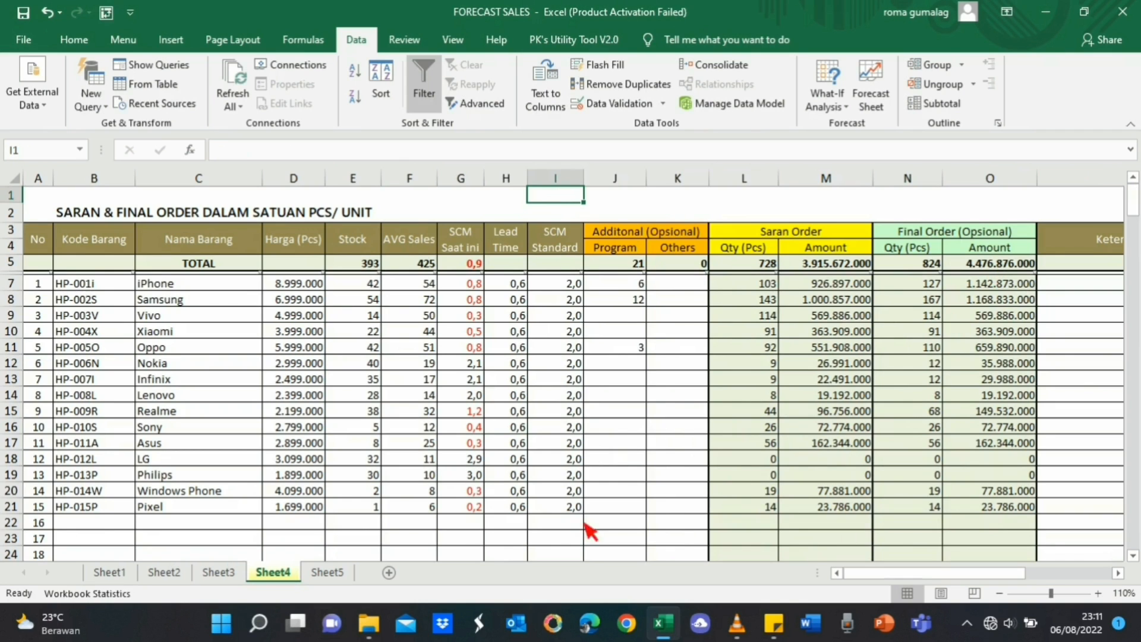
- Recheck the Sheet2 and Sheet3 stock totals and add them in I1 of Sheet4 with the formula =345+48
{"action": "left_click", "coordinate": [165, 572]}
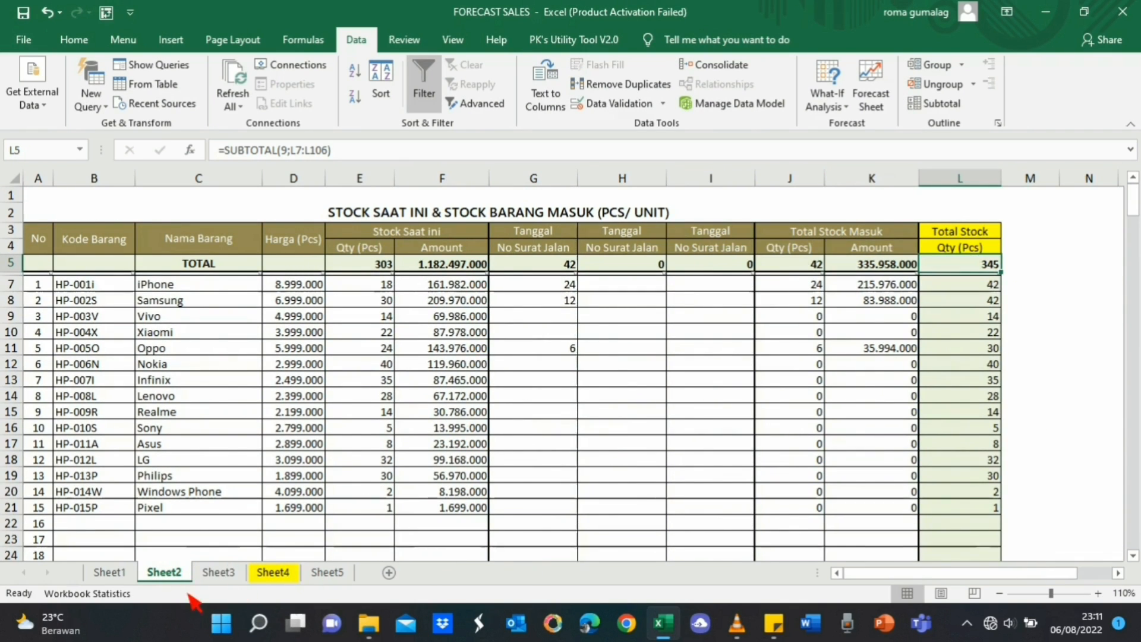
{"action": "left_click", "coordinate": [220, 573]}
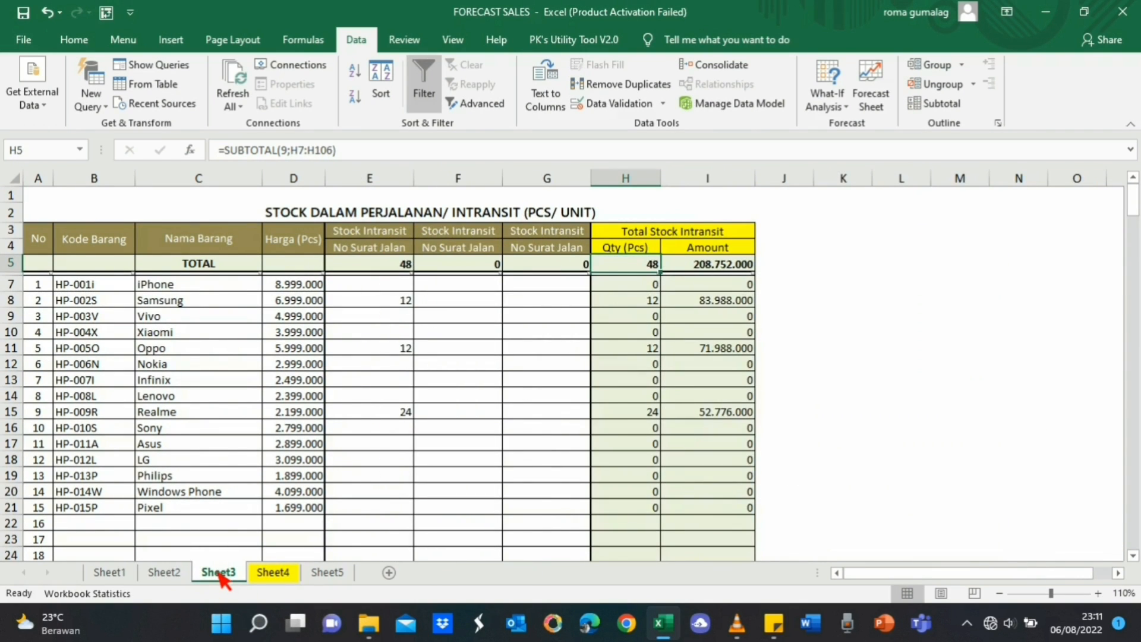
{"action": "left_click", "coordinate": [273, 572]}
{"action": "type", "text": "=345+3"}
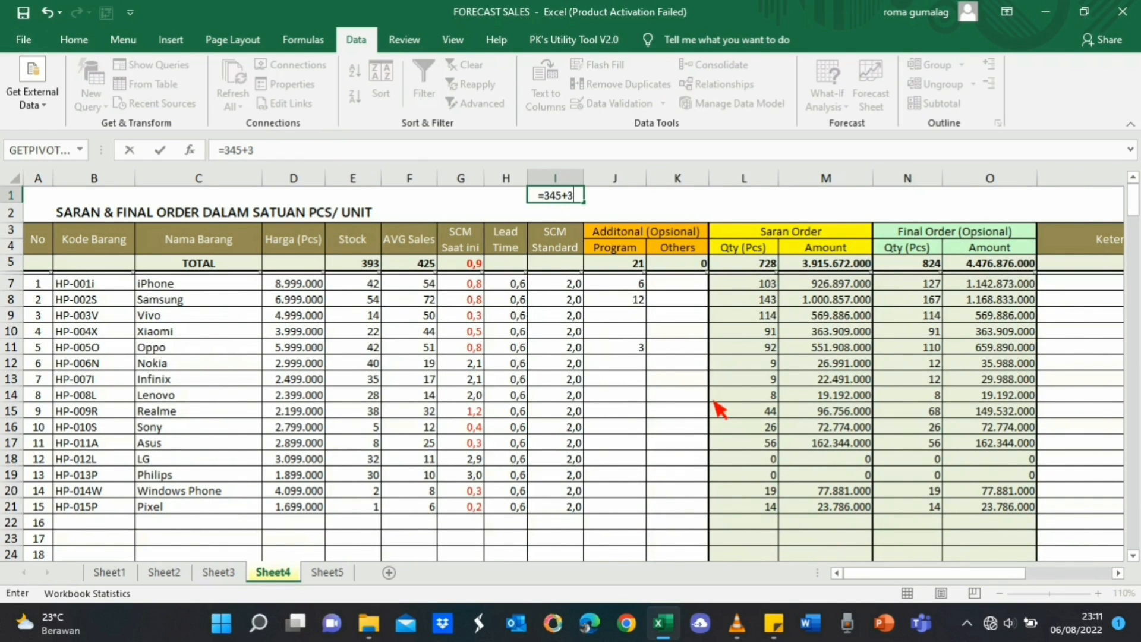
{"action": "type", "text": "8"}
{"action": "key", "text": "ctrl+Return"}
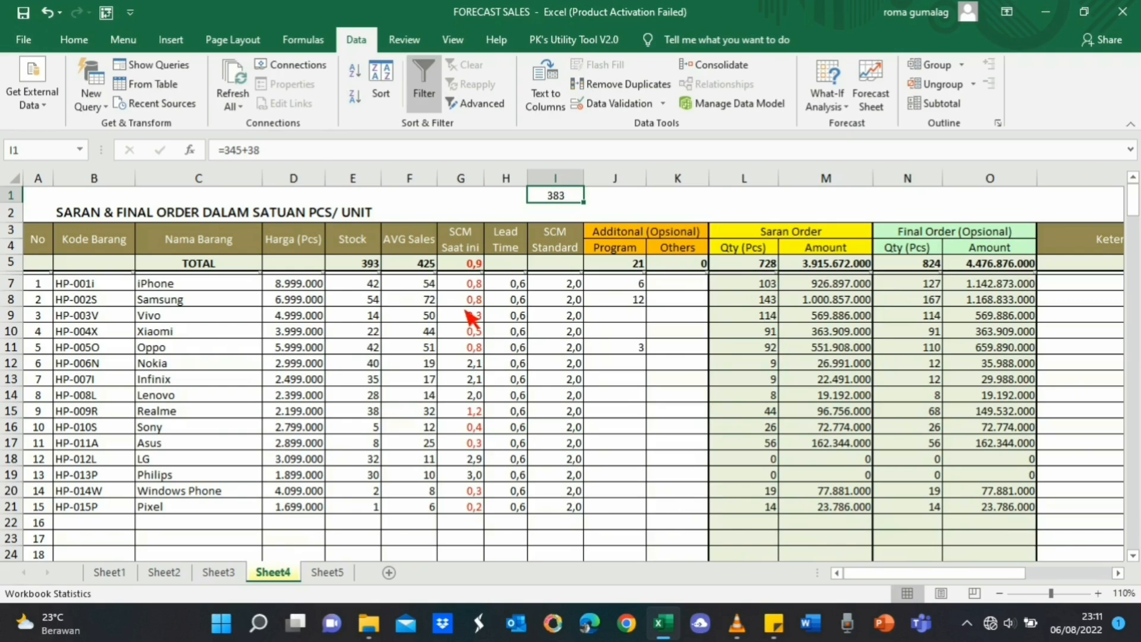
{"action": "left_click", "coordinate": [302, 156]}
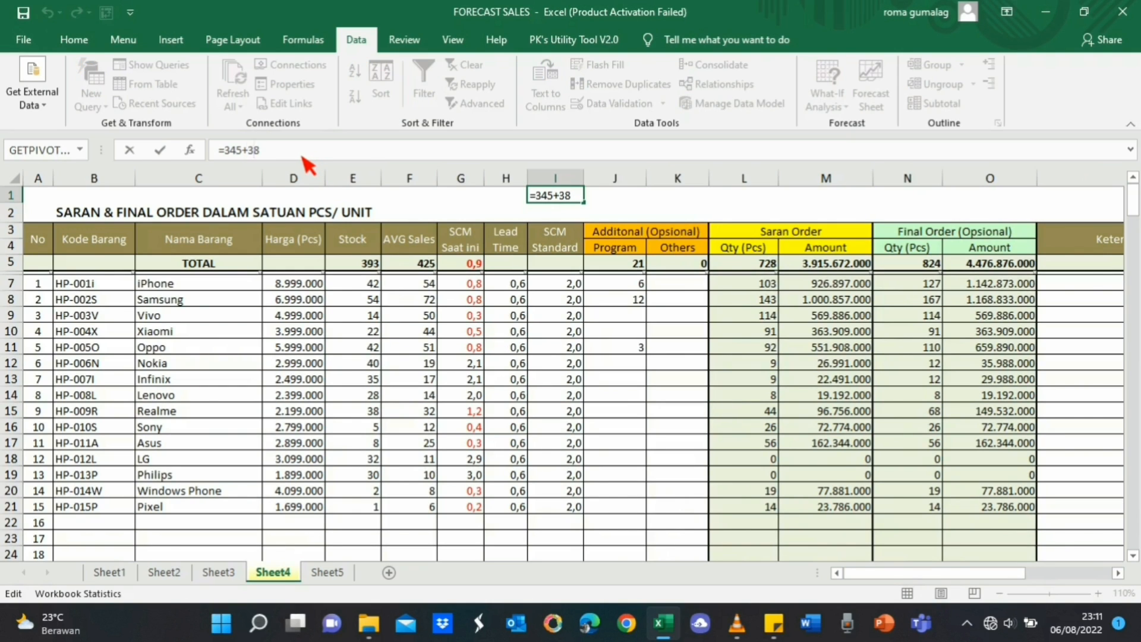
{"action": "key", "text": "BackSpace"}
{"action": "key", "text": "BackSpace"}
{"action": "type", "text": "48"}
{"action": "key", "text": "ctrl+Return"}
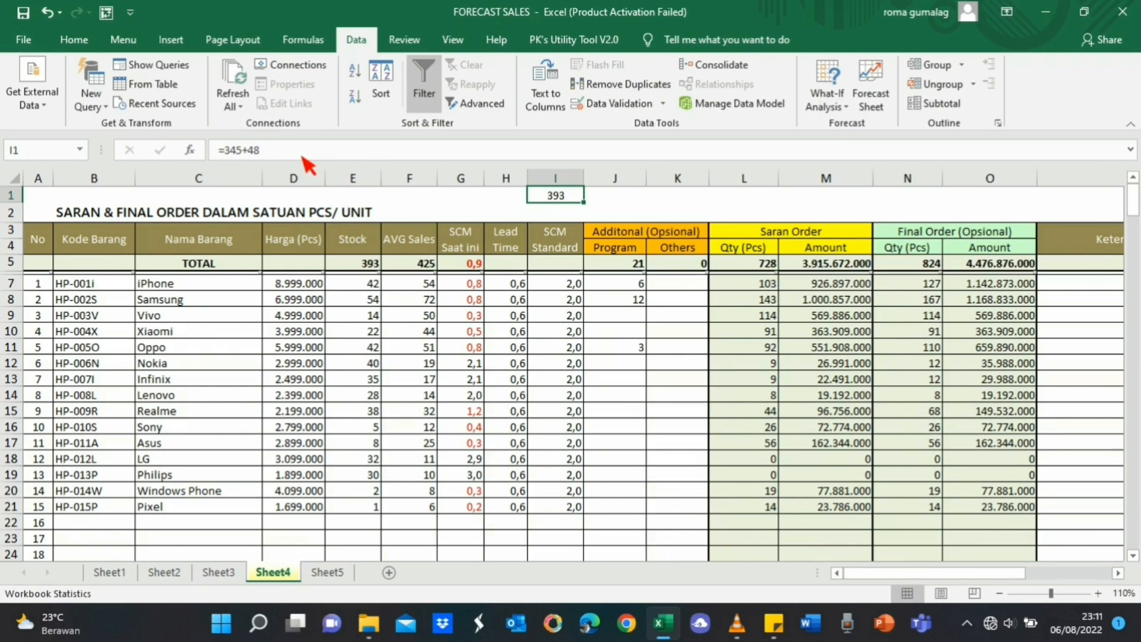
- Compare the stock total in E5 with the check sum, and clear the check formula from I1
{"action": "left_click", "coordinate": [372, 265]}
{"action": "key", "text": "Up"}
{"action": "key", "text": "Up"}
{"action": "key", "text": "Up"}
{"action": "key", "text": "Right"}
{"action": "key", "text": "Right"}
{"action": "key", "text": "Right"}
{"action": "key", "text": "Right"}
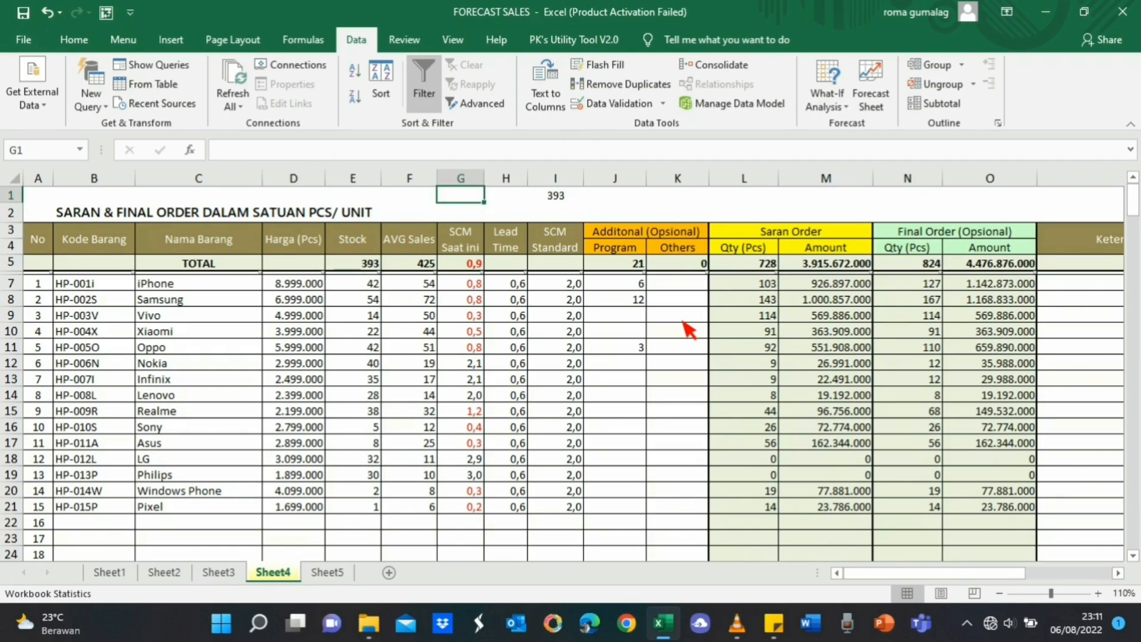
{"action": "key", "text": "Delete"}
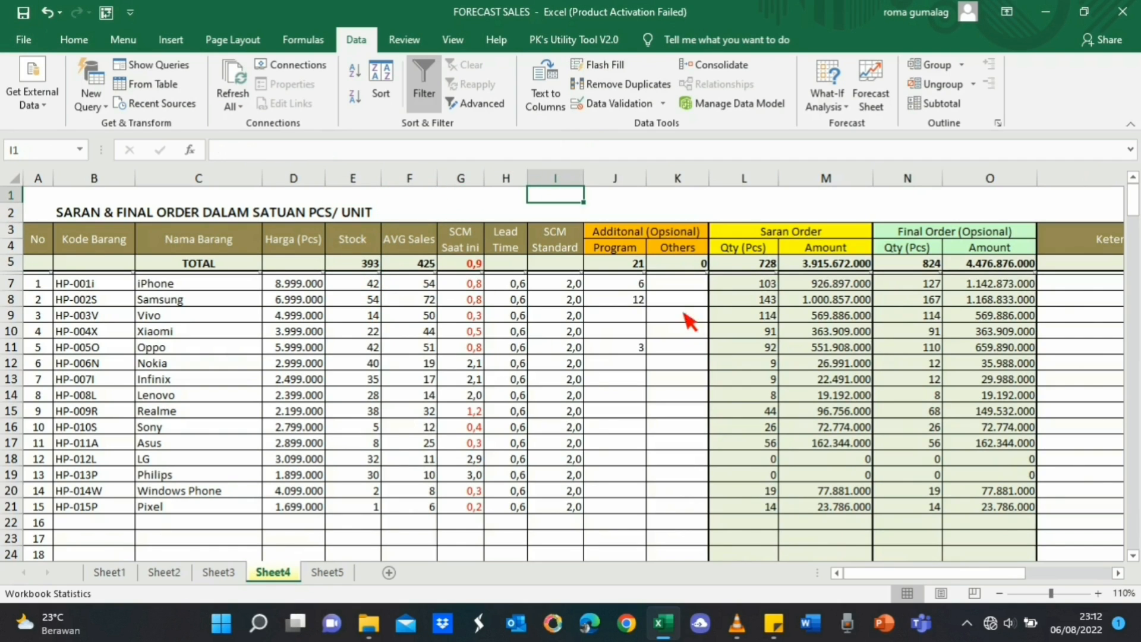
- Inspect the iPhone stock formula in E7 and clear the Final Order quantities in N7:N22
{"action": "left_click", "coordinate": [372, 289]}
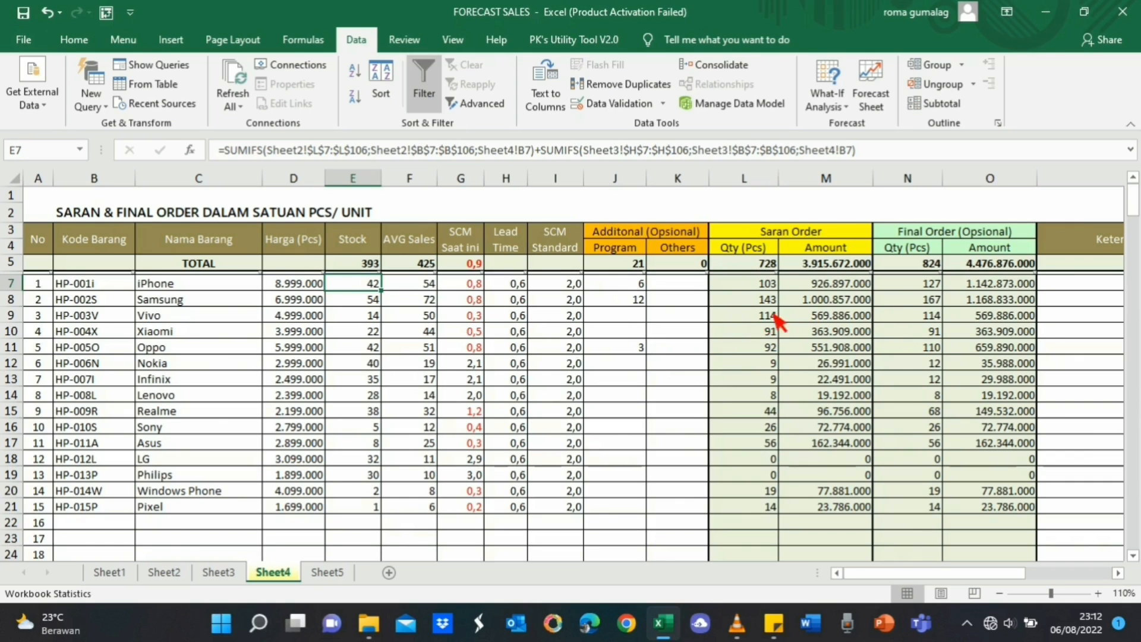
{"action": "left_click_drag", "start_coordinate": [919, 284], "coordinate": [910, 522]}
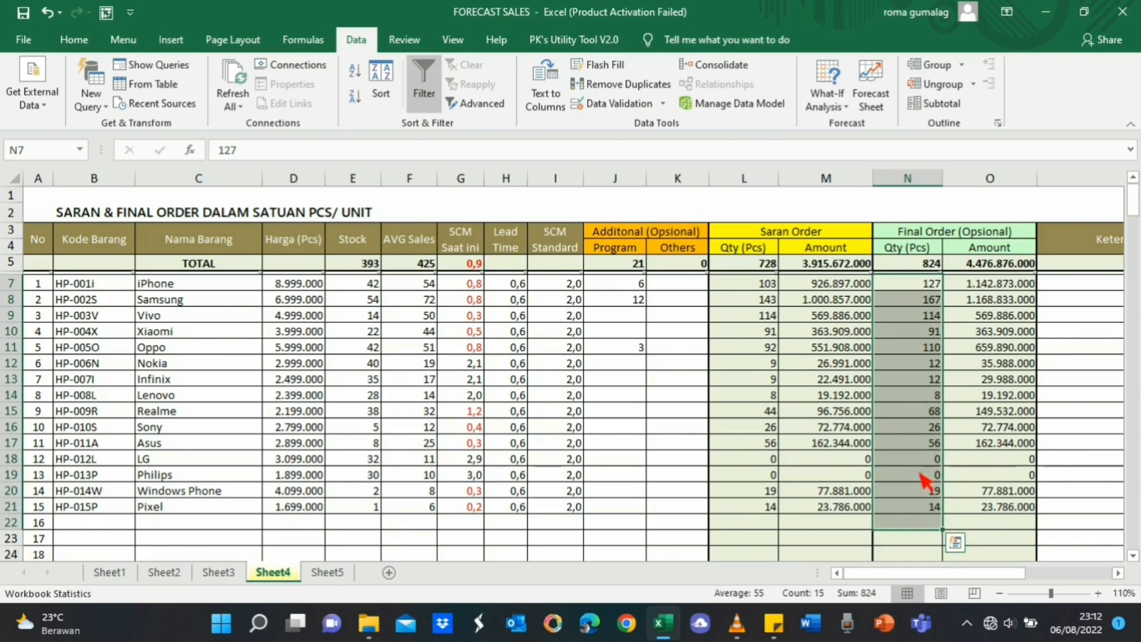
{"action": "key", "text": "Delete"}
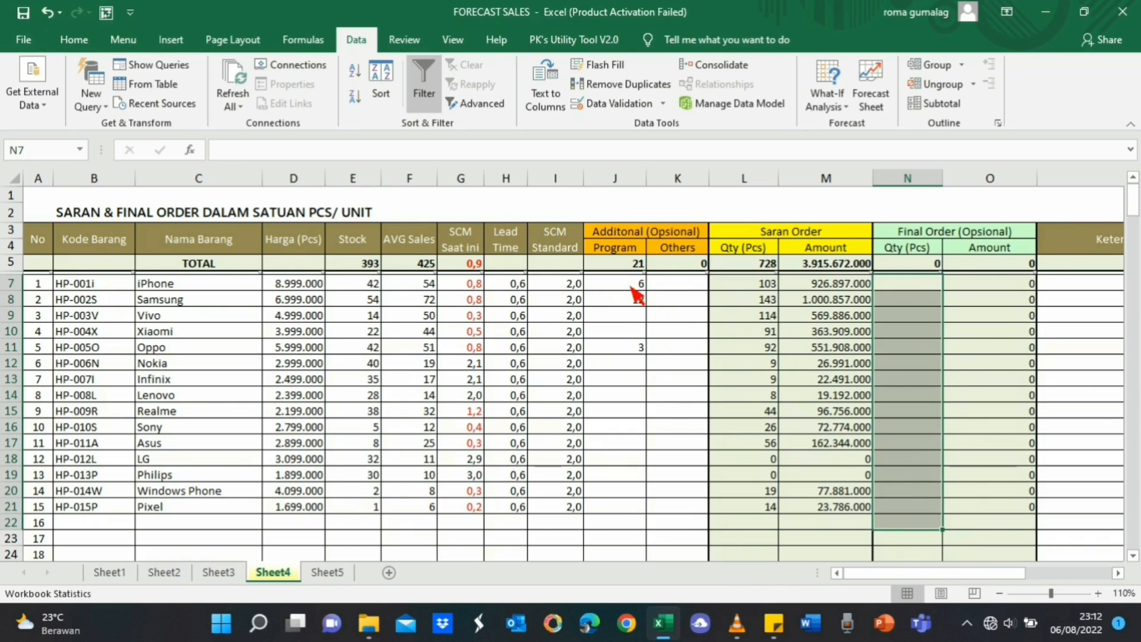
- Clear the additional Program quantities in J7:J11
{"action": "left_click_drag", "start_coordinate": [633, 285], "coordinate": [644, 358]}
{"action": "key", "text": "Delete"}
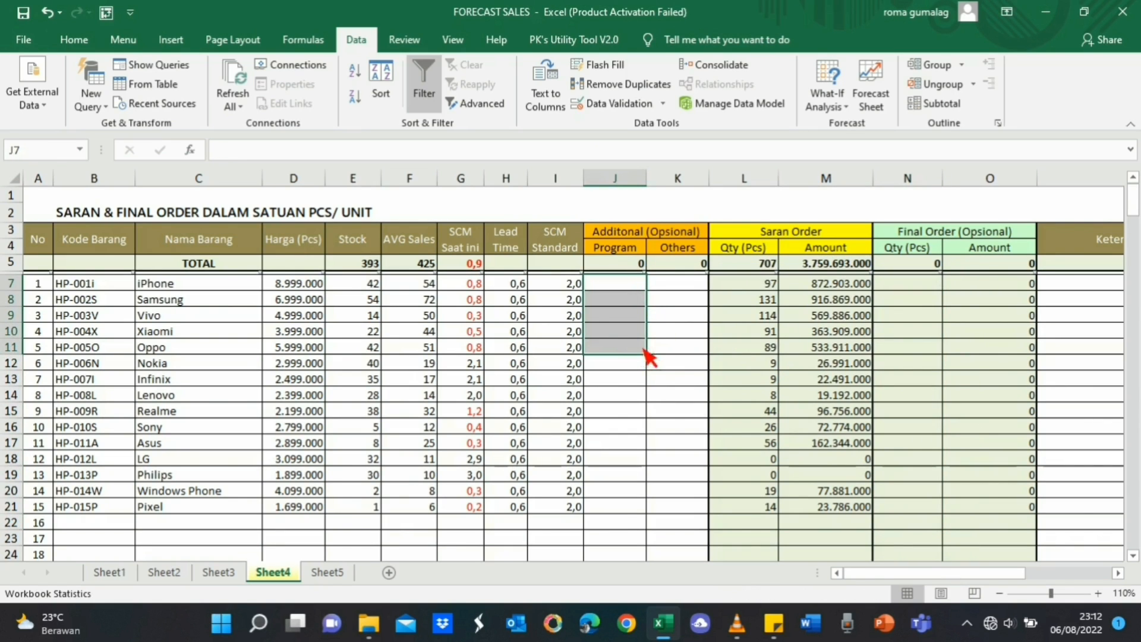
{"action": "left_click", "coordinate": [684, 379]}
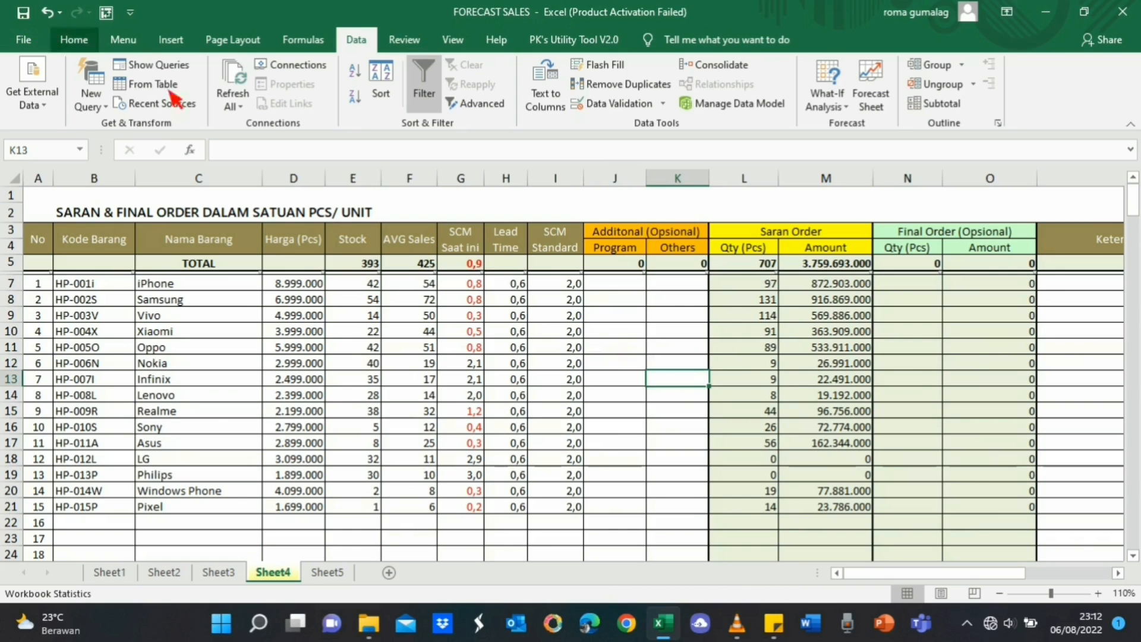
- Inspect the suggested order formula in L7 of Sheet4 against the incoming stock quantities recorded on Sheet2
{"action": "left_click", "coordinate": [738, 284]}
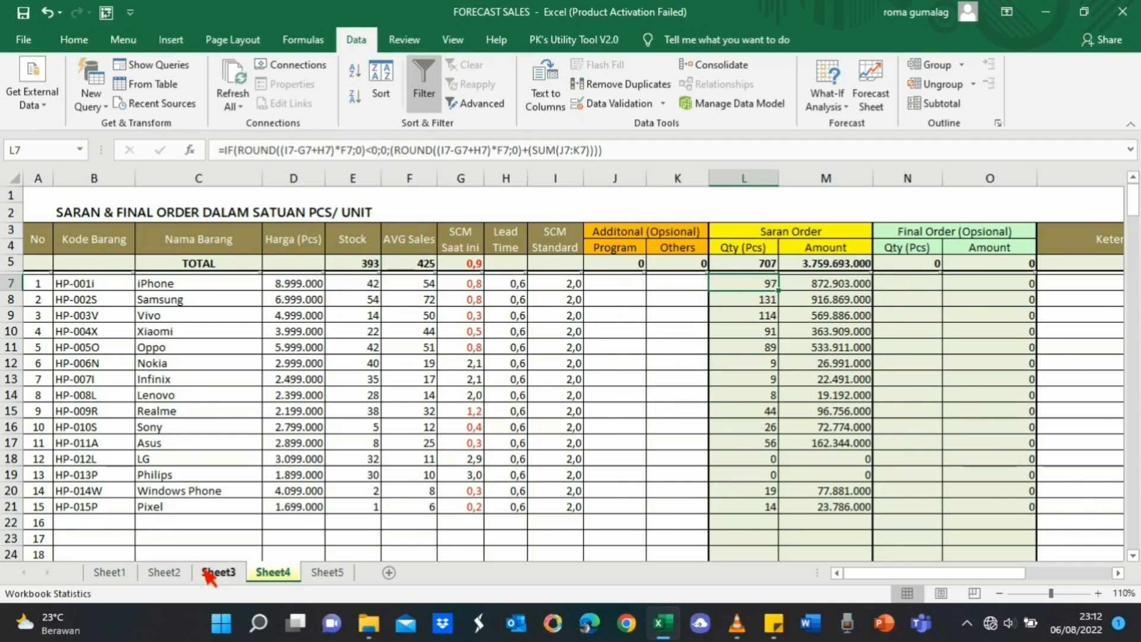
{"action": "left_click", "coordinate": [173, 573]}
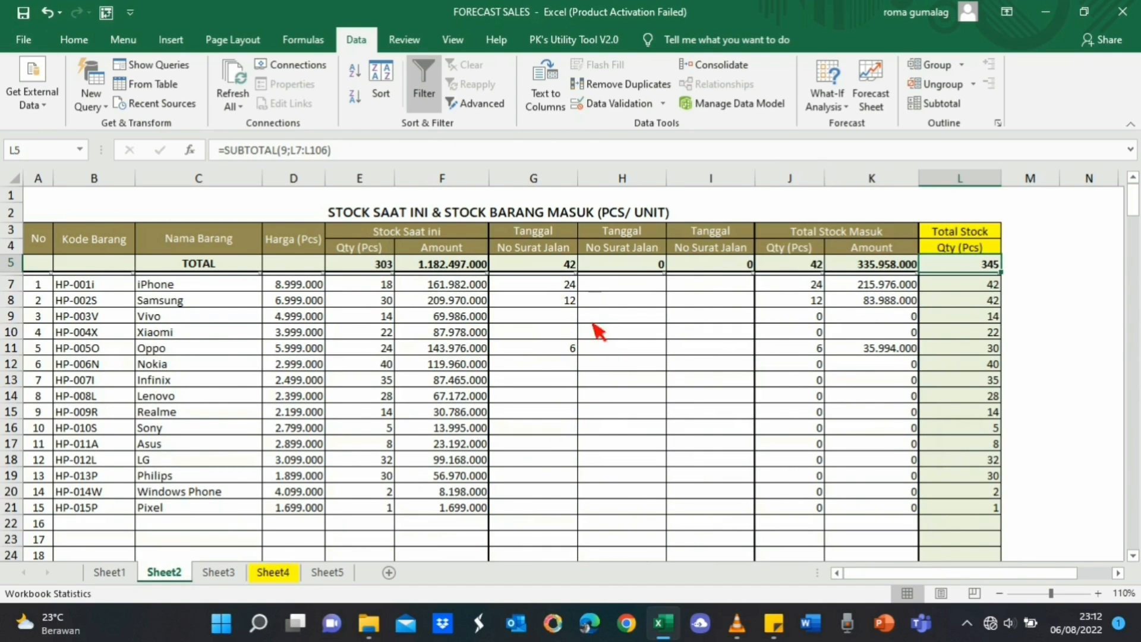
{"action": "left_click", "coordinate": [229, 574]}
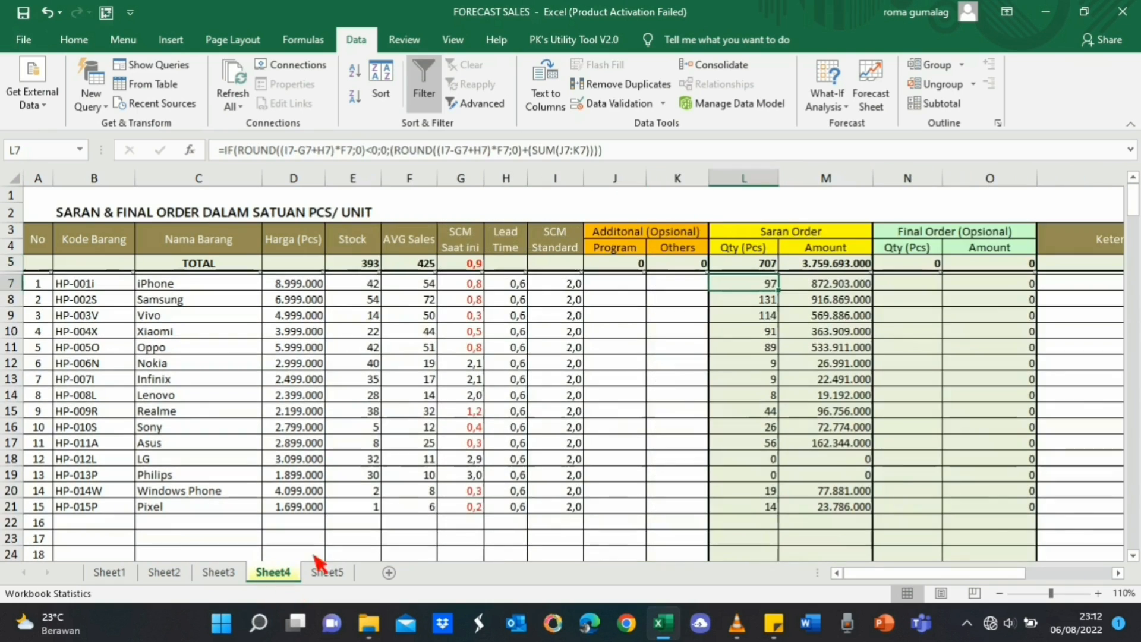
{"action": "left_click", "coordinate": [273, 573]}
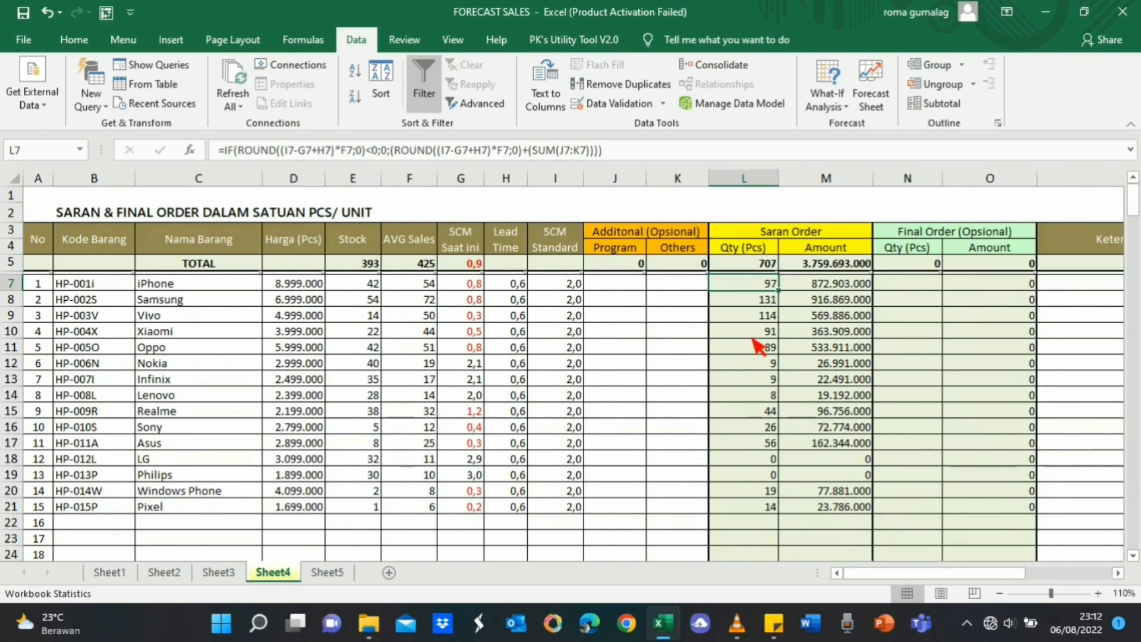
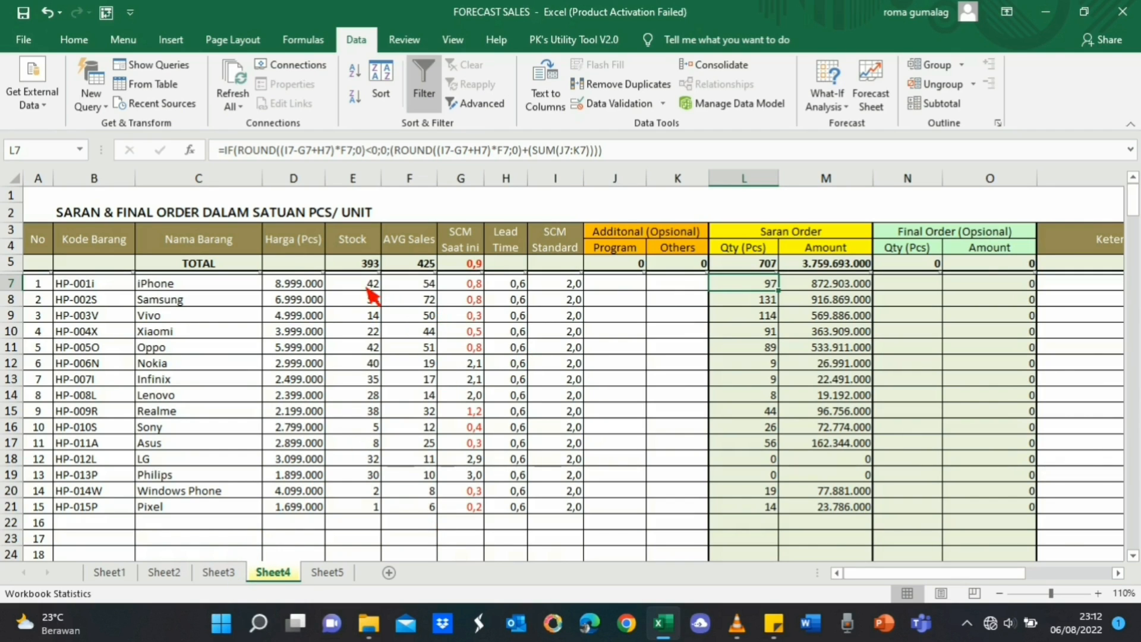
- Examine the stock formula in E13 and the suggested order formulas in column L of Sheet4
{"action": "left_click", "coordinate": [361, 331]}
{"action": "key", "text": "Down"}
{"action": "key", "text": "Down"}
{"action": "key", "text": "Down"}
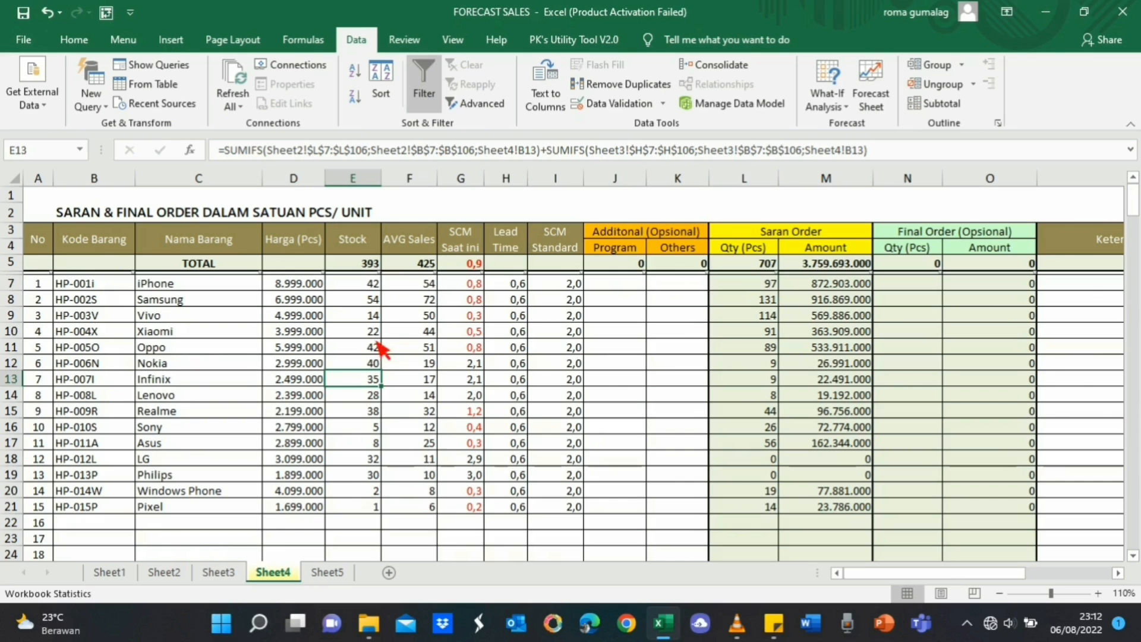
{"action": "left_click", "coordinate": [757, 300]}
{"action": "left_click", "coordinate": [747, 334]}
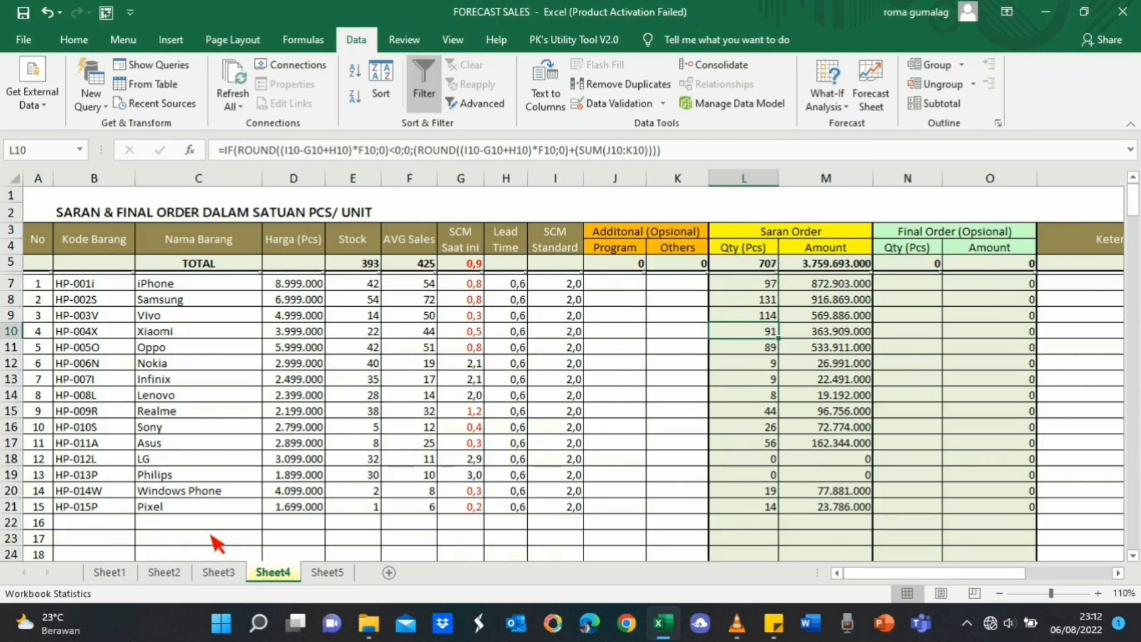
- Clear the incoming quantities in G7:G12 of Sheet2 and the in-transit quantities on Sheet3, and check the effect on Sheet4's suggested orders
{"action": "left_click", "coordinate": [161, 572]}
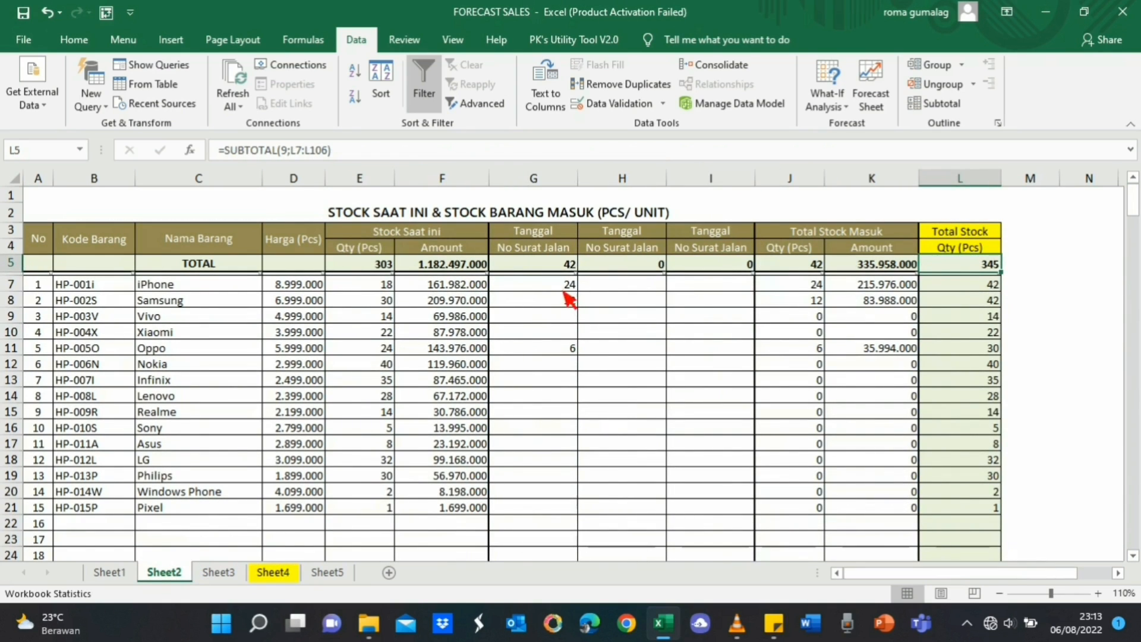
{"action": "left_click_drag", "start_coordinate": [564, 290], "coordinate": [570, 362]}
{"action": "key", "text": "Delete"}
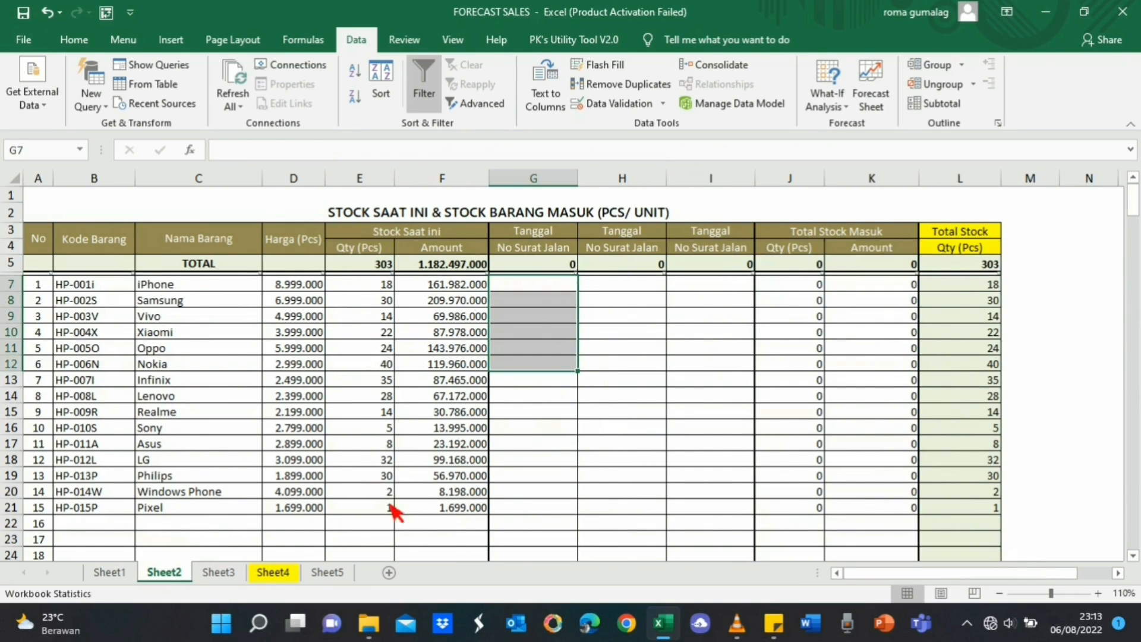
{"action": "left_click", "coordinate": [226, 576]}
{"action": "left_click_drag", "start_coordinate": [404, 300], "coordinate": [404, 431]}
{"action": "key", "text": "Delete"}
{"action": "left_click", "coordinate": [273, 572]}
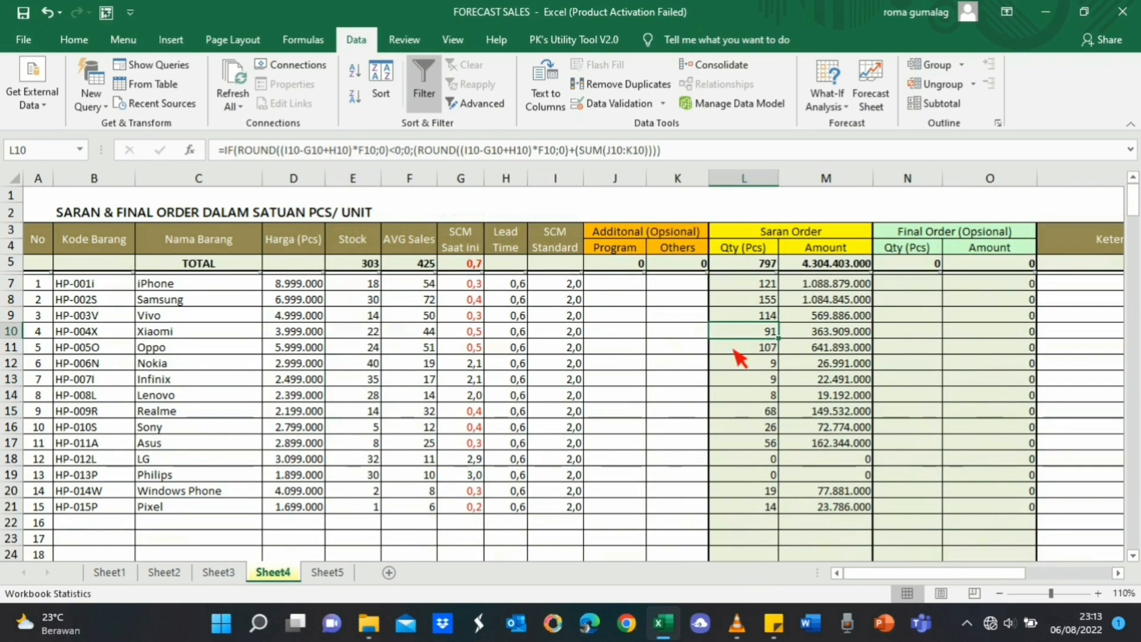
{"action": "left_click", "coordinate": [704, 330]}
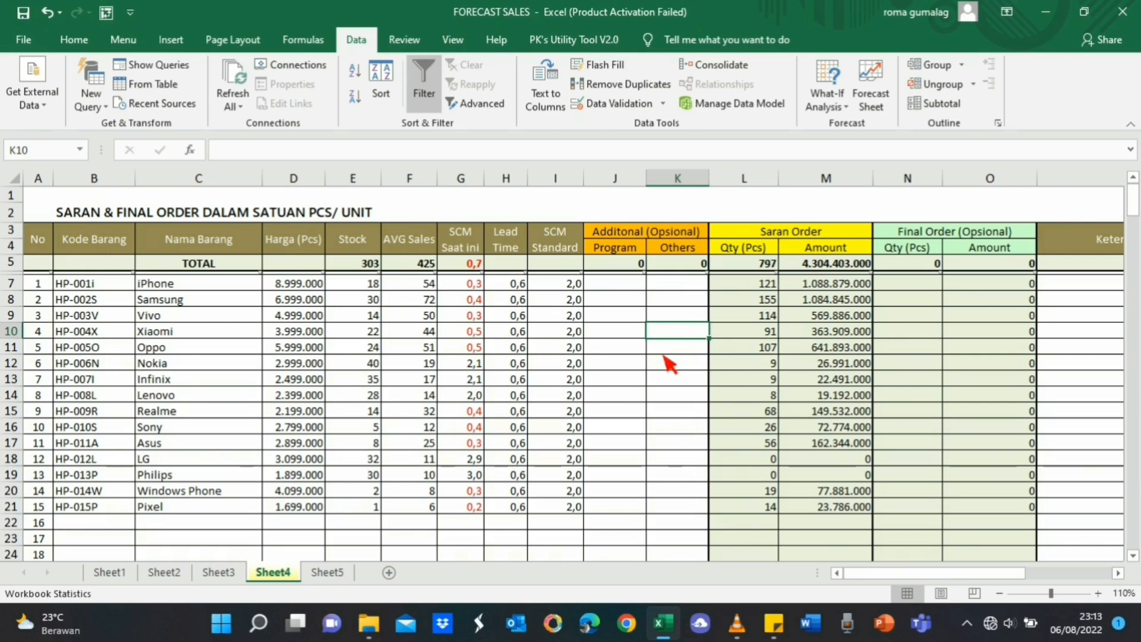
- Undo the clearing of the incoming and in-transit quantities and return to Sheet4
{"action": "key", "text": "ctrl+Page_Up"}
{"action": "key", "text": "ctrl+Page_Up"}
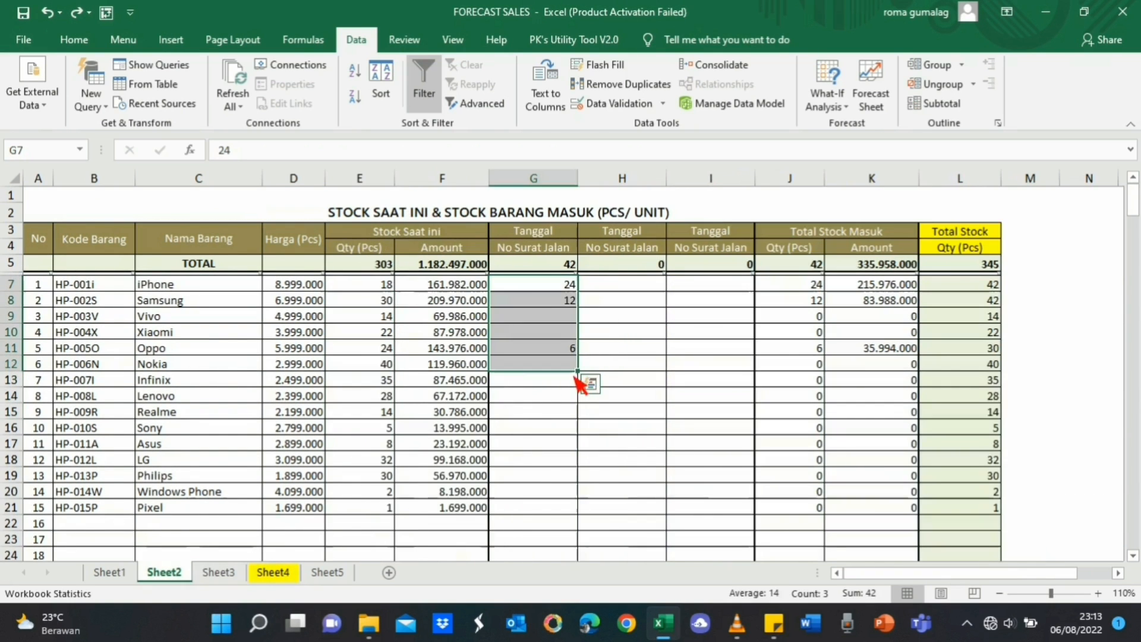
{"action": "left_click", "coordinate": [273, 572]}
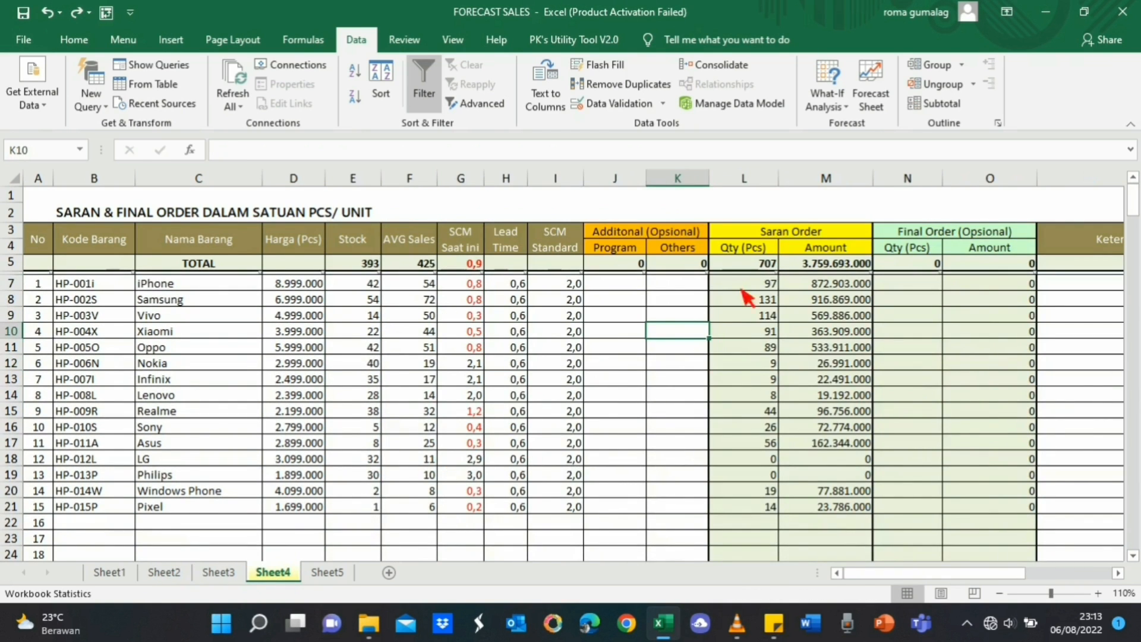
- Inspect the suggested order total in L5 and the quantity formulas in L10 and L15
{"action": "left_click", "coordinate": [750, 264]}
{"action": "left_click", "coordinate": [747, 331]}
{"action": "left_click", "coordinate": [748, 412]}
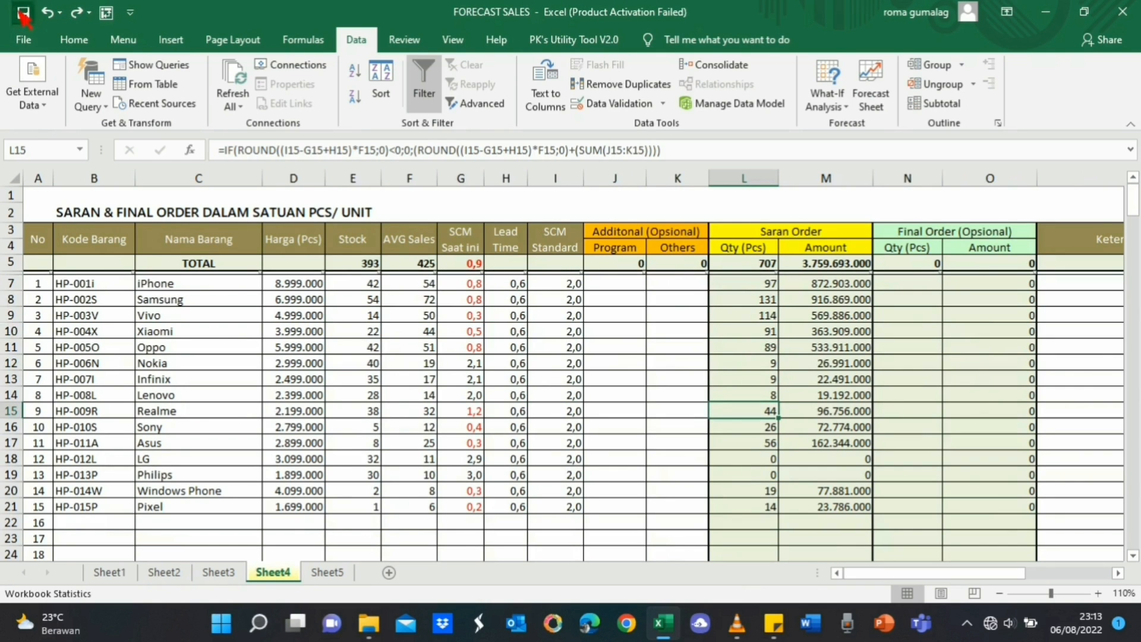
{"action": "left_click_drag", "start_coordinate": [889, 574], "coordinate": [600, 580]}
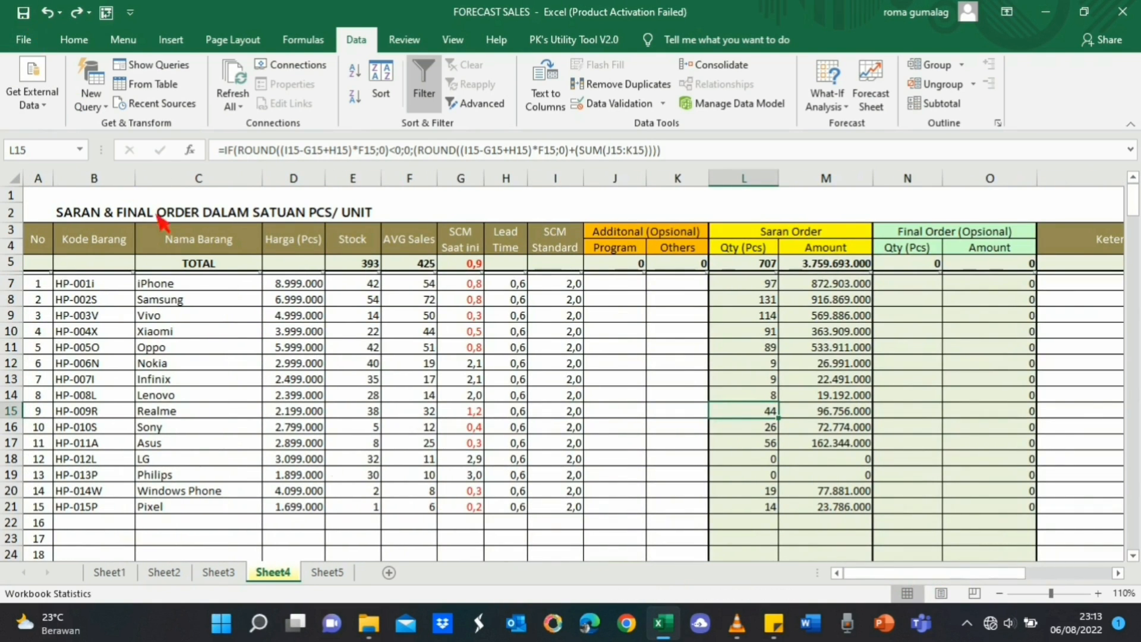
- Start a SUMIFS formula in E7 of the Summary Stock sheet, Sheet5, for the iPhone's current stock quantity
{"action": "left_click", "coordinate": [327, 572]}
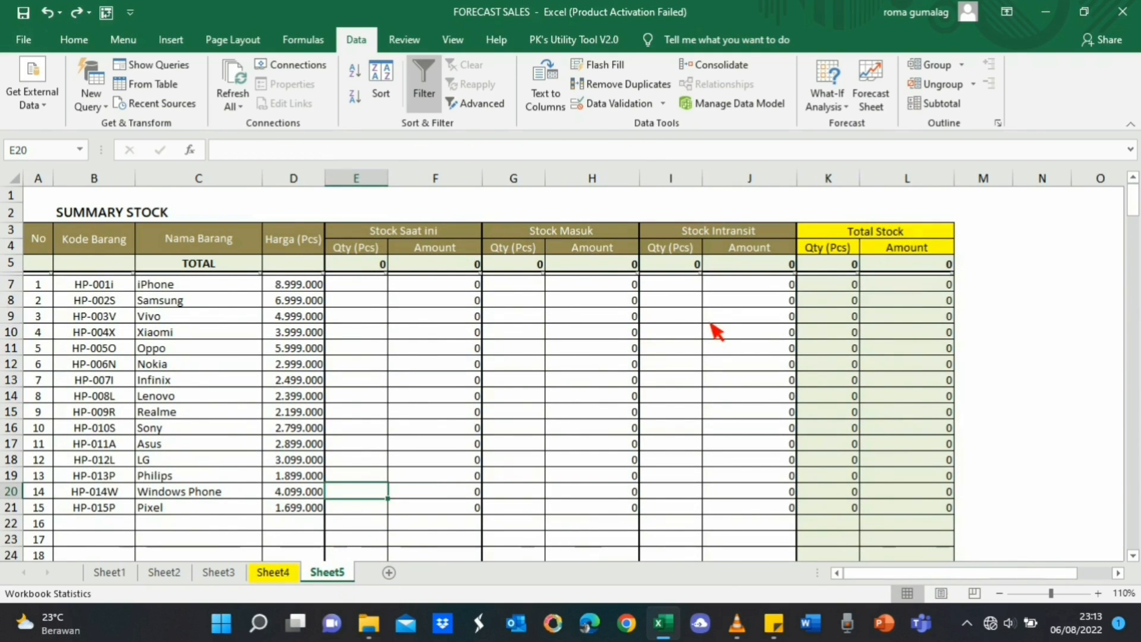
{"action": "left_click", "coordinate": [700, 332]}
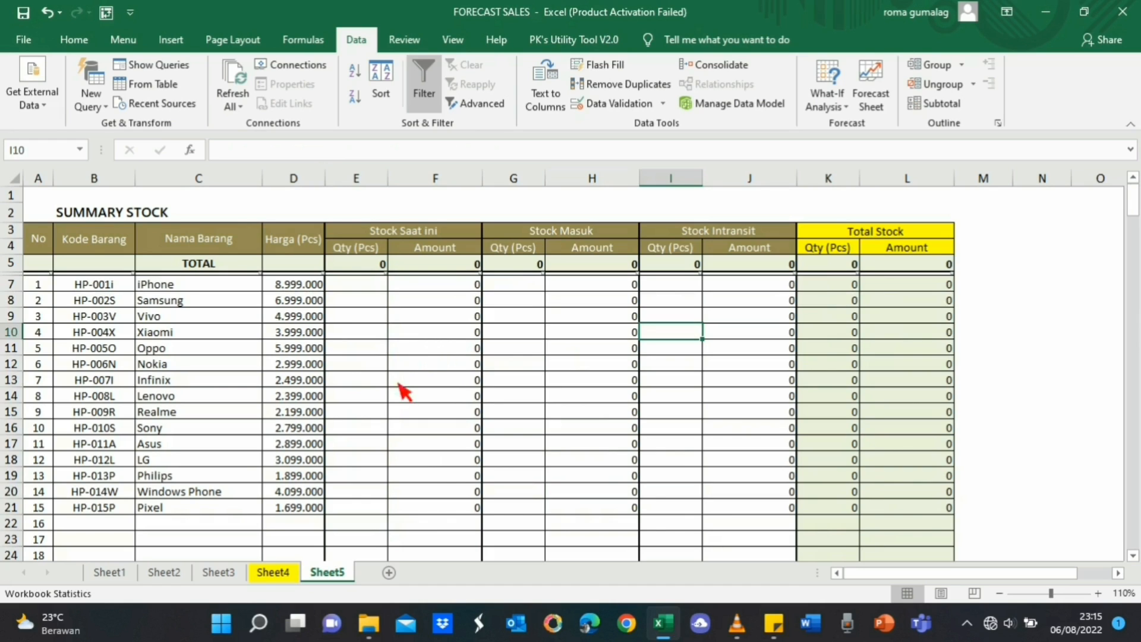
{"action": "left_click", "coordinate": [367, 289]}
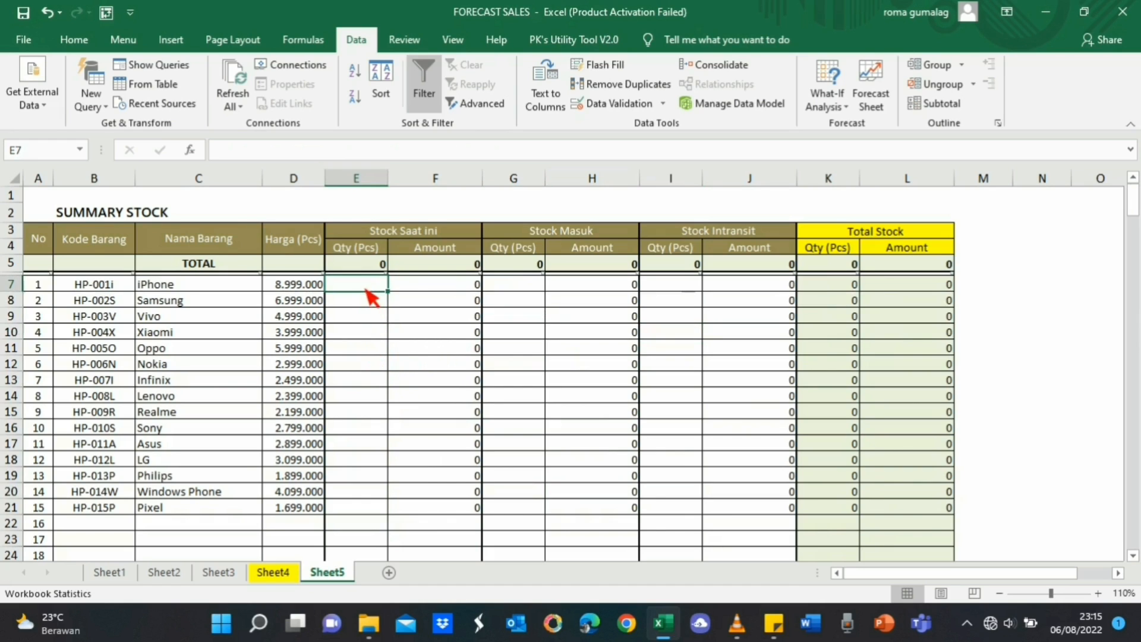
{"action": "type", "text": "="}
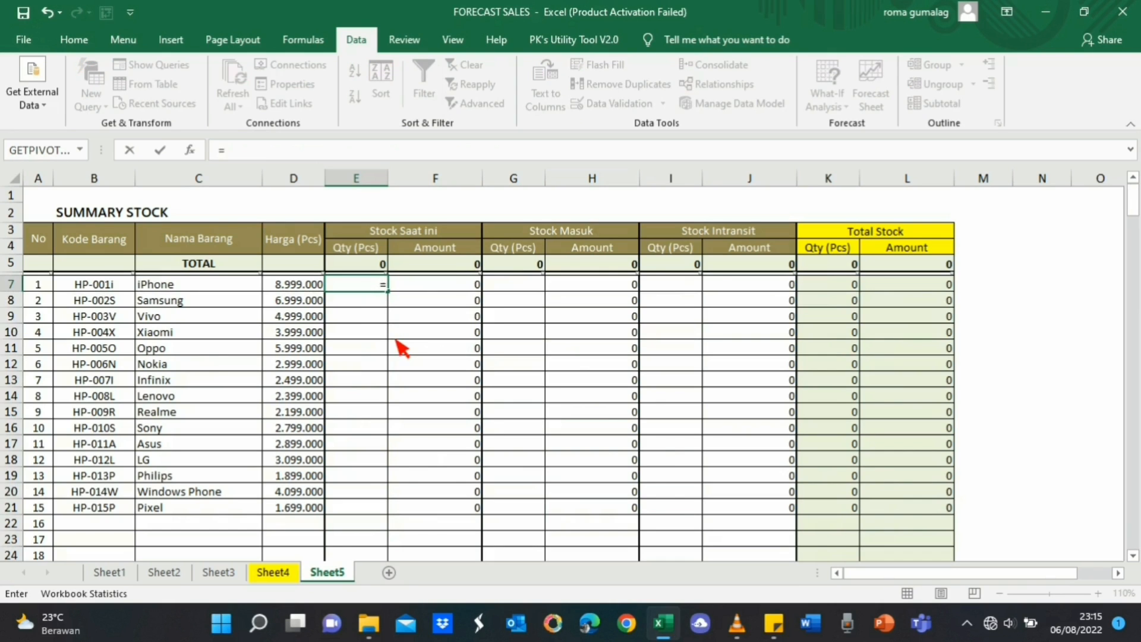
{"action": "type", "text": "SUMIOFS"}
{"action": "key", "text": "BackSpace"}
{"action": "key", "text": "BackSpace"}
{"action": "key", "text": "BackSpace"}
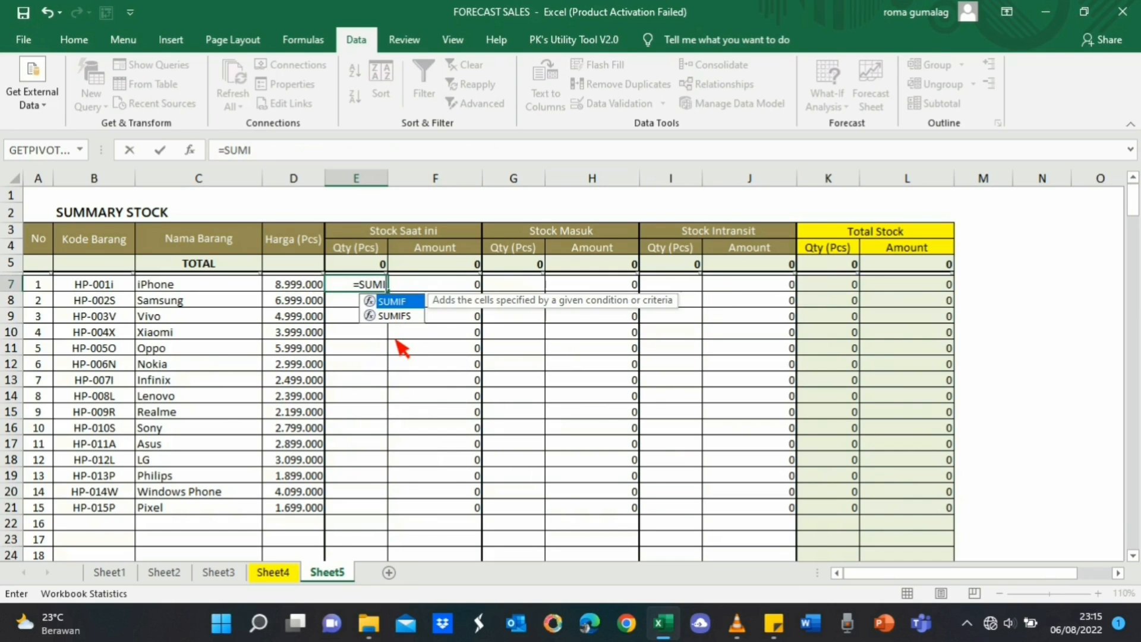
{"action": "type", "text": "FS("}
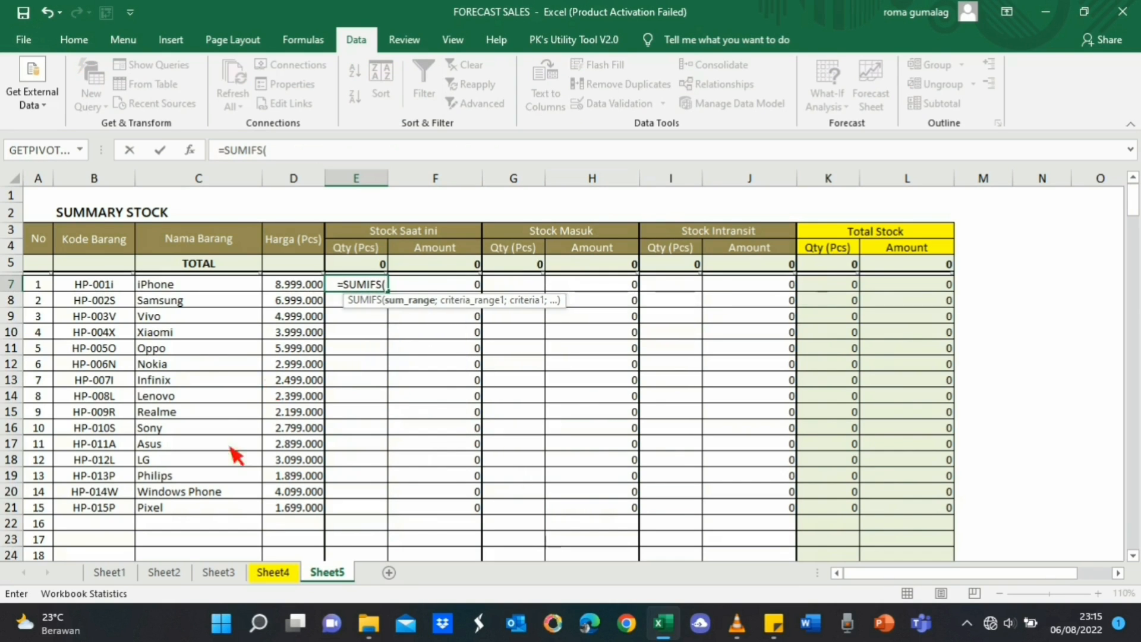
- Set the sum range of the SUMIFS formula to E7:E106 on Sheet2
{"action": "left_click", "coordinate": [165, 573]}
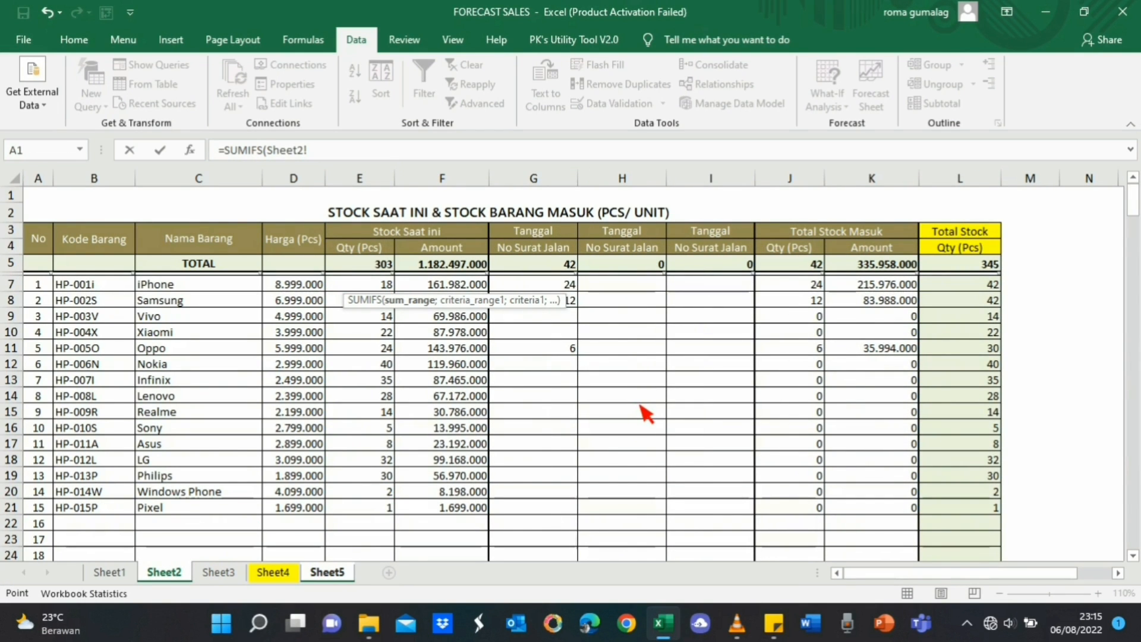
{"action": "left_click", "coordinate": [366, 284]}
{"action": "scroll", "coordinate": [382, 461], "scroll_direction": "down", "scroll_amount": 20}
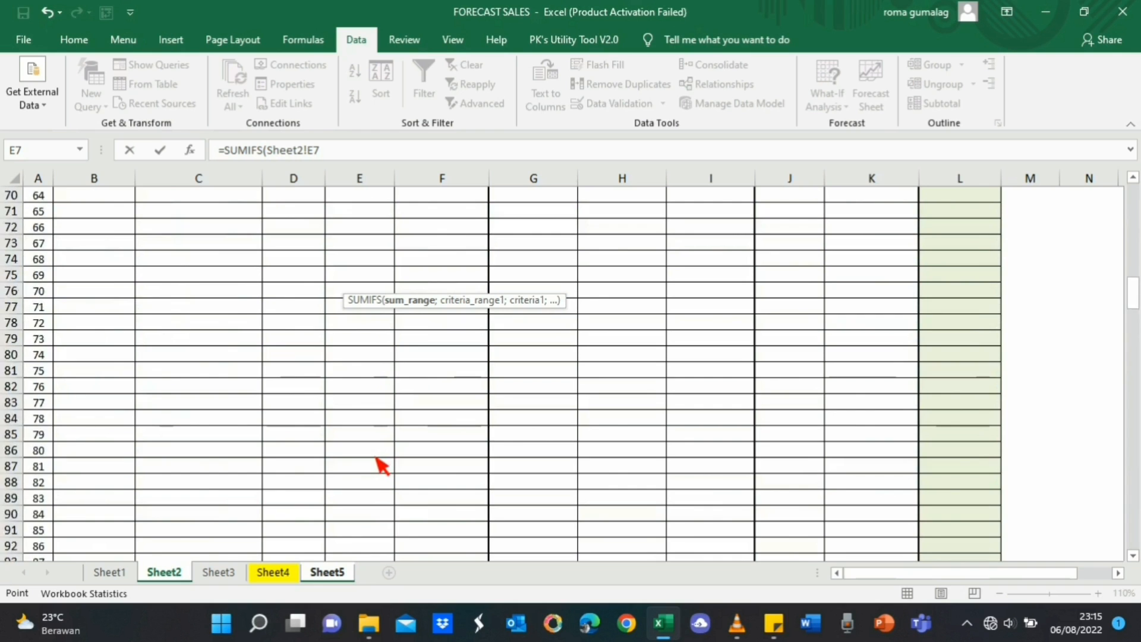
{"action": "scroll", "coordinate": [377, 458], "scroll_direction": "down", "scroll_amount": 9}
{"action": "left_click", "coordinate": [373, 388], "text": "shift"}
{"action": "scroll", "coordinate": [370, 391], "scroll_direction": "up", "scroll_amount": 4}
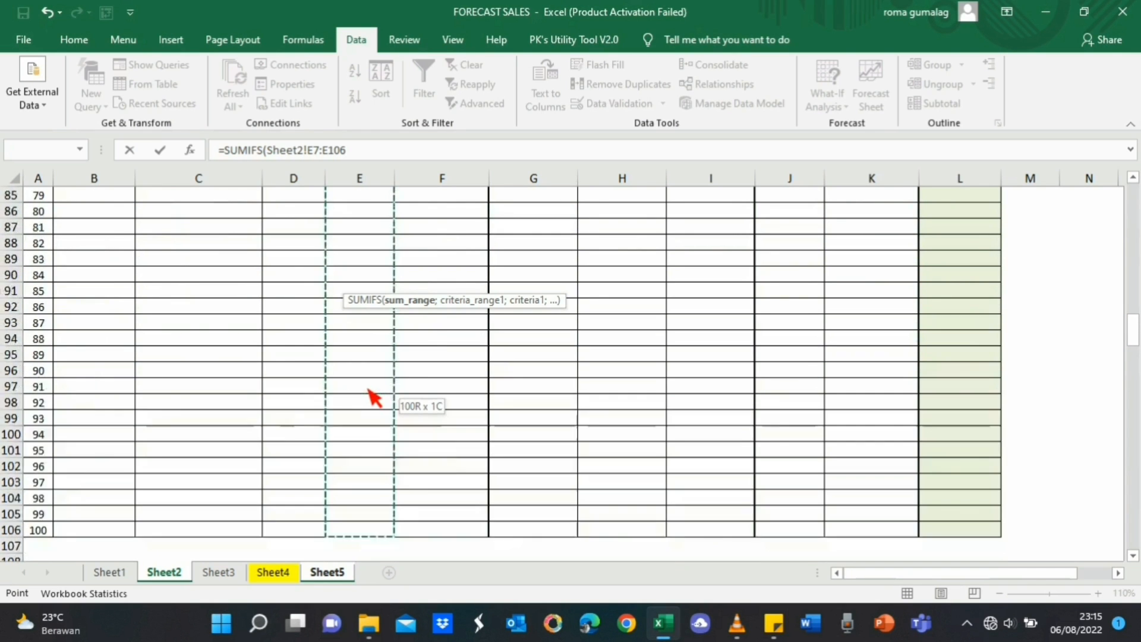
{"action": "scroll", "coordinate": [374, 397], "scroll_direction": "up", "scroll_amount": 20}
{"action": "type", "text": ";"}
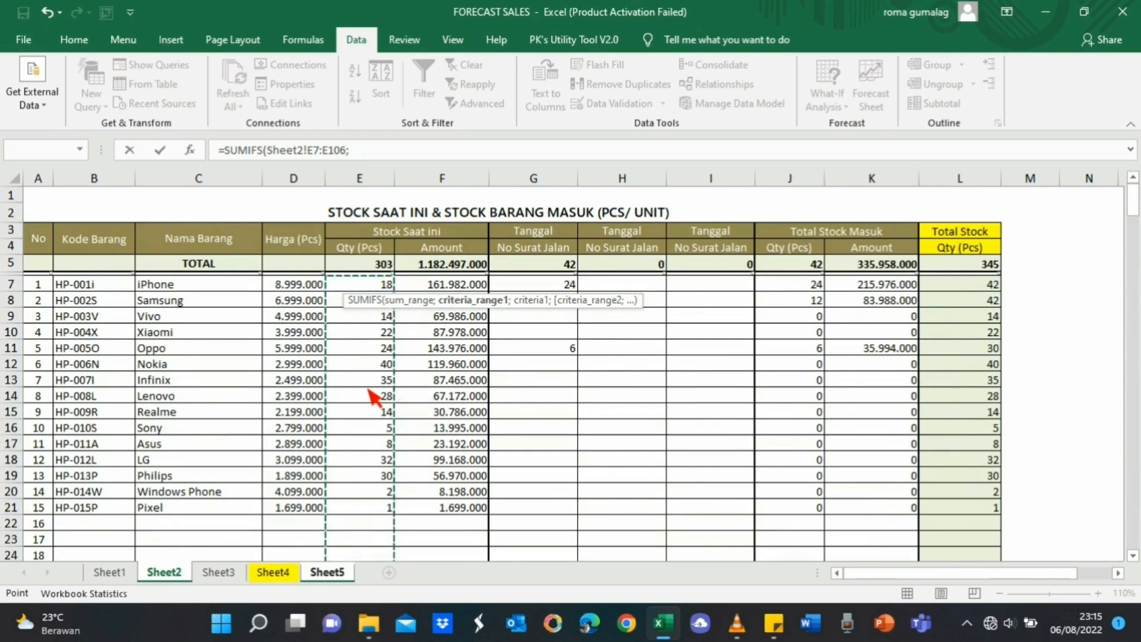
- Set the criteria range of the SUMIFS formula to the item codes in B7:B106 on Sheet2
{"action": "left_click", "coordinate": [106, 288]}
{"action": "scroll", "coordinate": [119, 446], "scroll_direction": "down", "scroll_amount": 20}
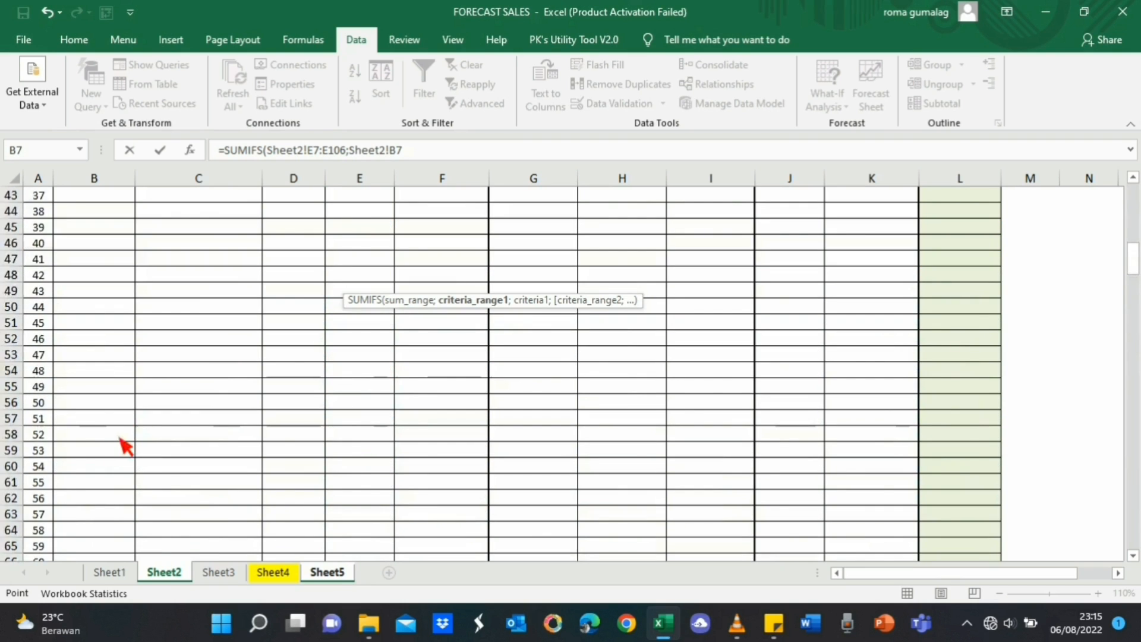
{"action": "scroll", "coordinate": [109, 455], "scroll_direction": "up", "scroll_amount": 3}
{"action": "left_click", "coordinate": [107, 434], "text": "shift"}
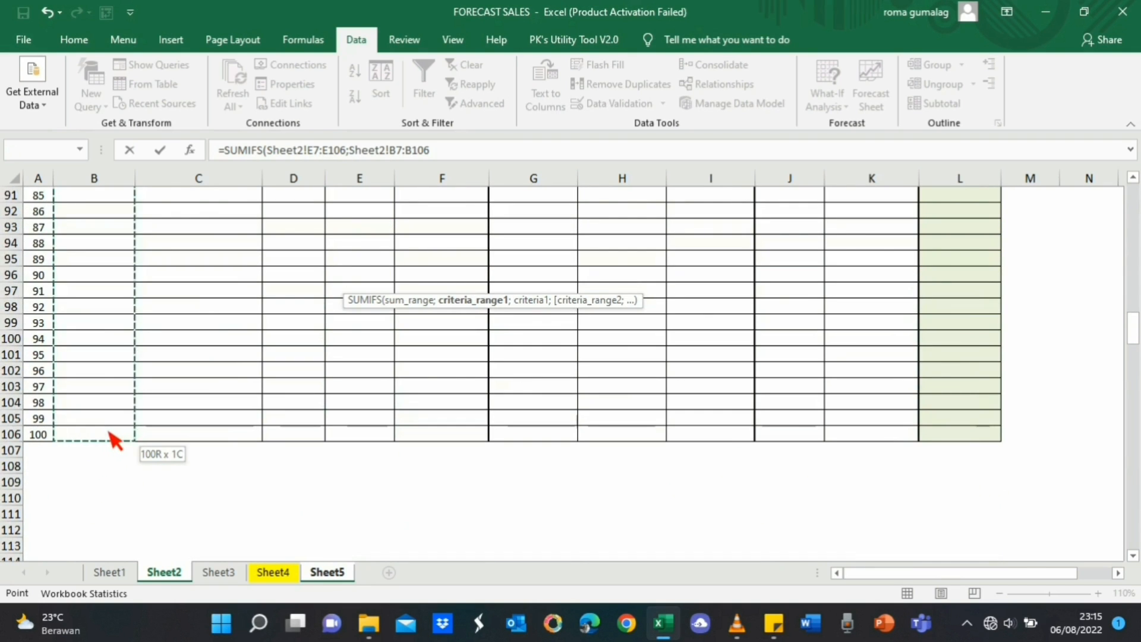
{"action": "left_click_drag", "start_coordinate": [1133, 330], "coordinate": [1133, 197]}
{"action": "type", "text": ";"}
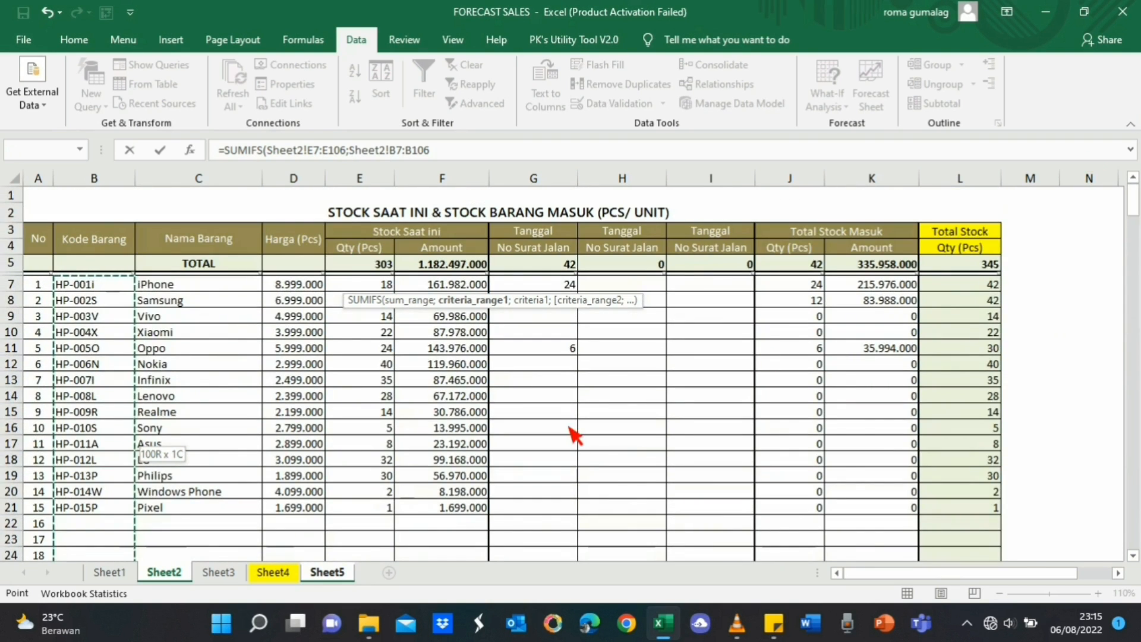
- Use the item code in B7 of Sheet5 as the criterion and complete the SUMIFS formula in E7
{"action": "left_click", "coordinate": [327, 572]}
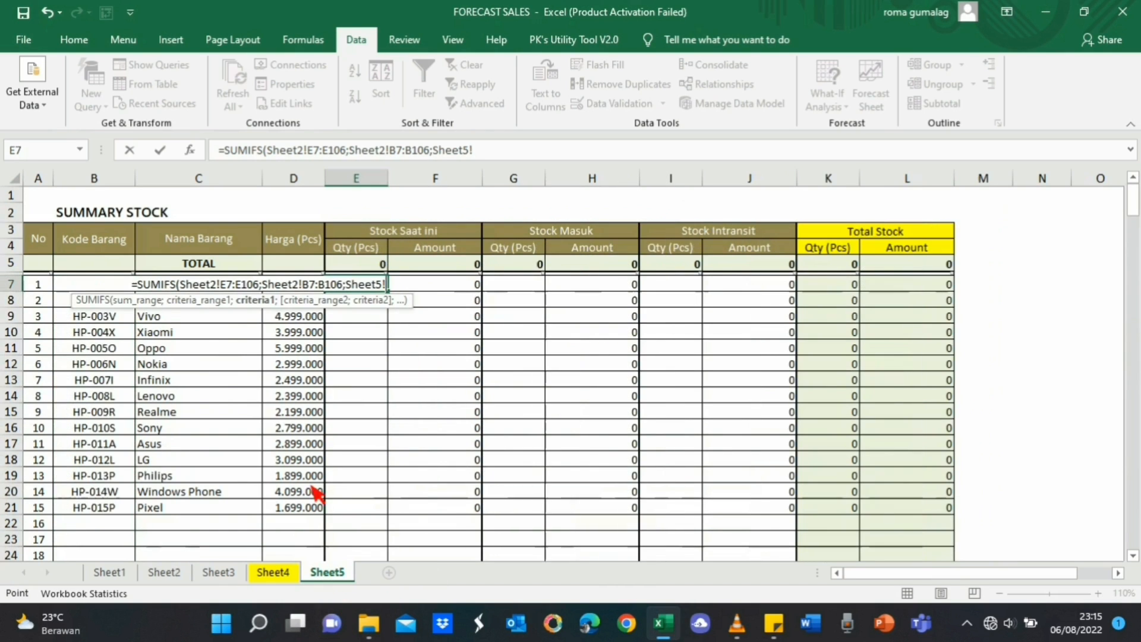
{"action": "left_click", "coordinate": [110, 265]}
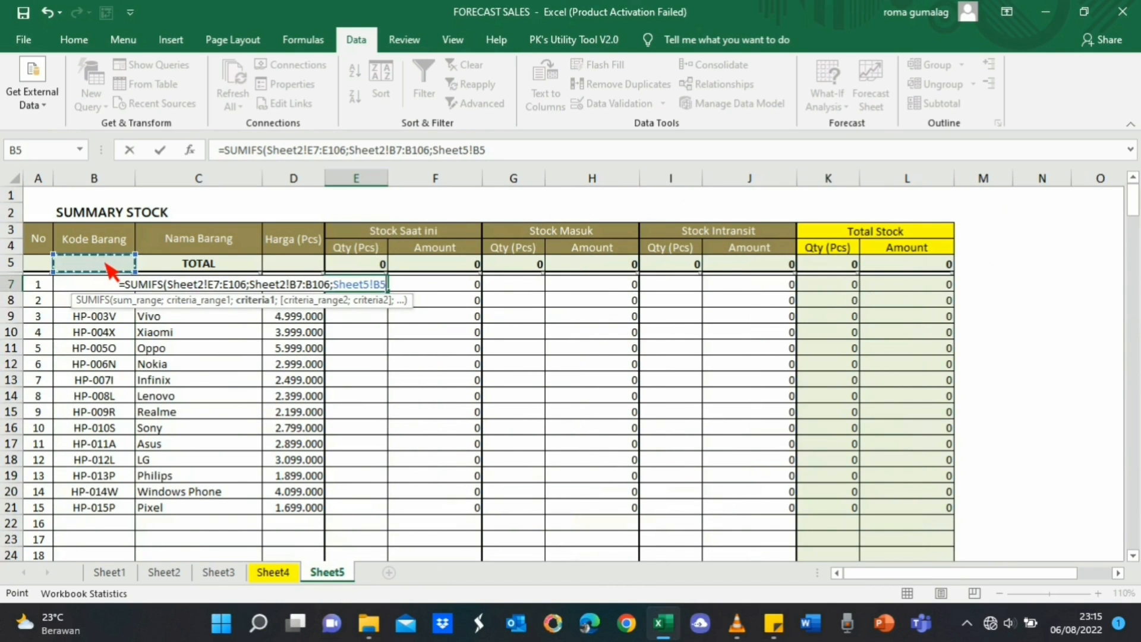
{"action": "left_click", "coordinate": [110, 272]}
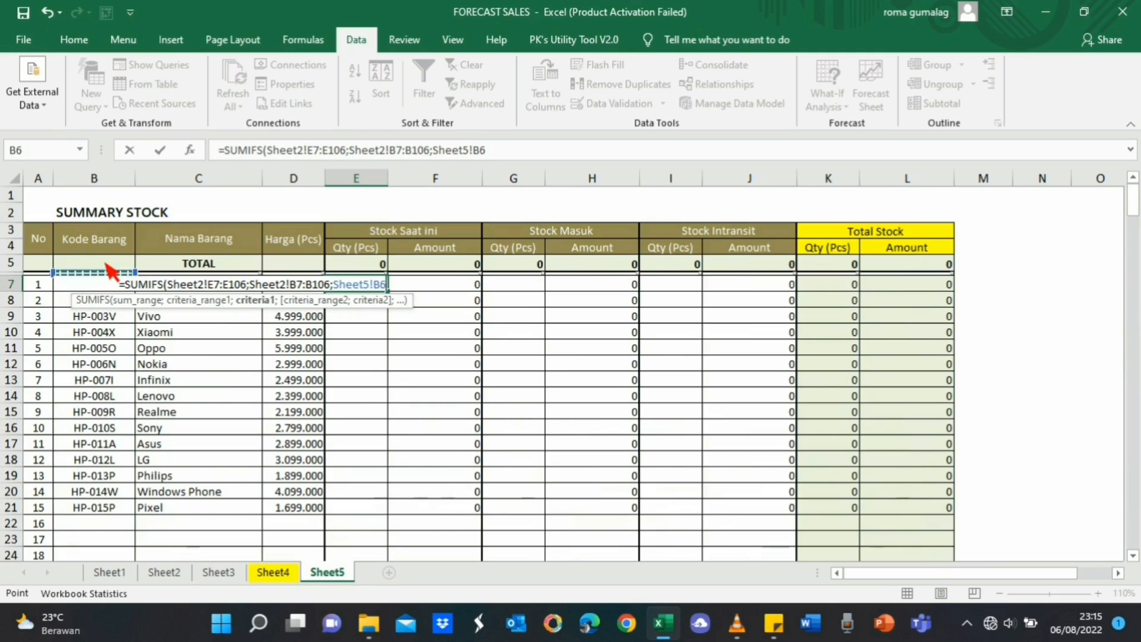
{"action": "key", "text": "Down"}
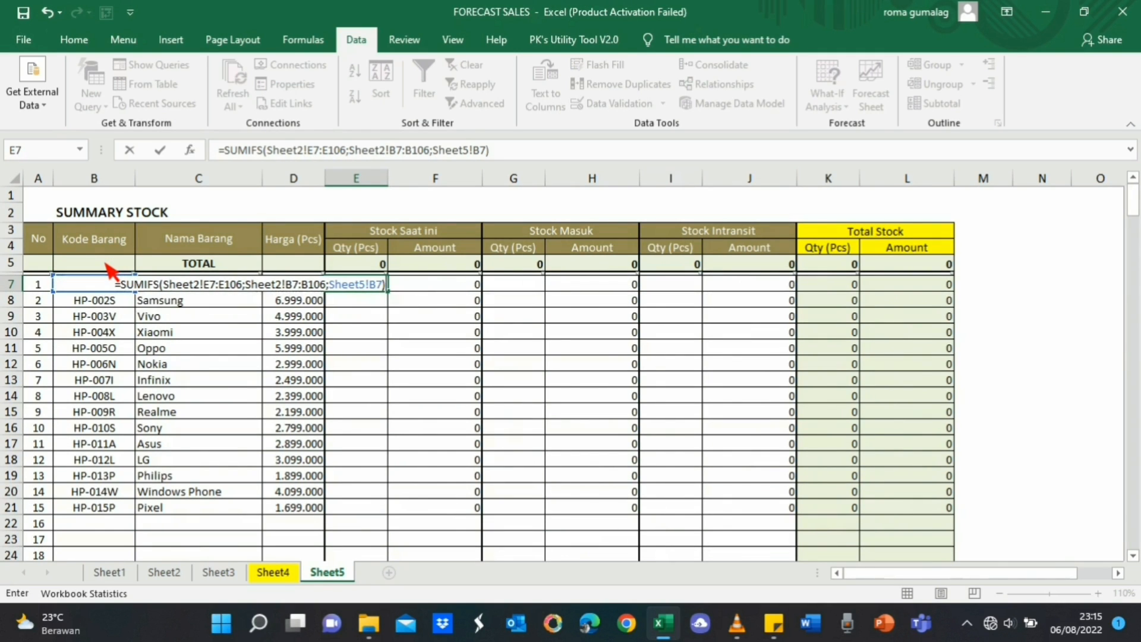
{"action": "key", "text": "ctrl+Return"}
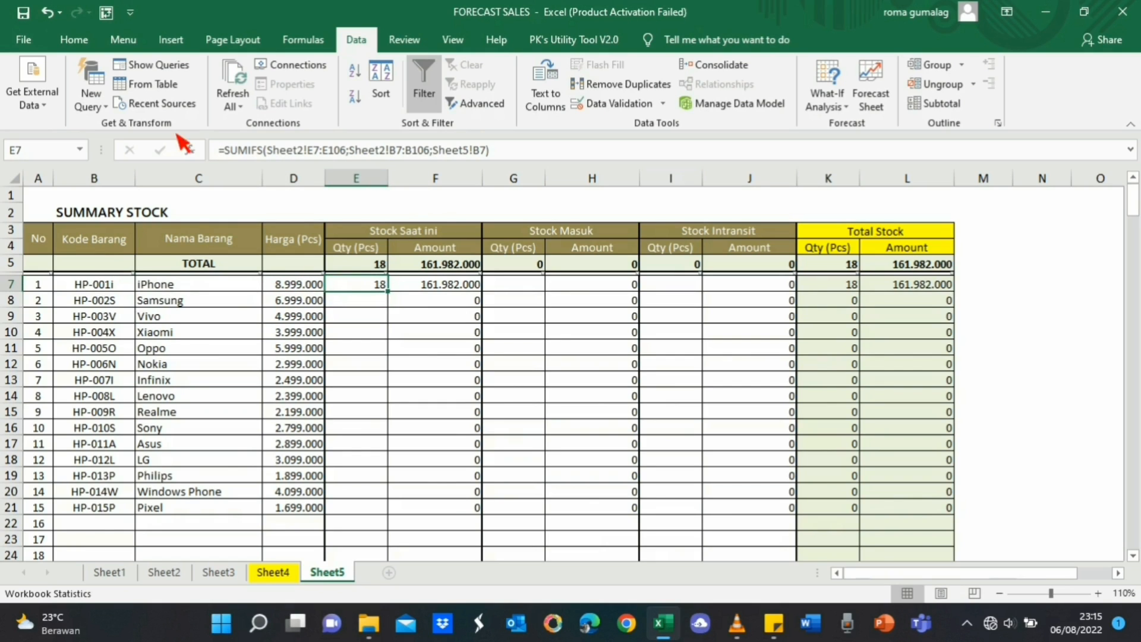
- Lock the sum range in the E7 SUMIFS formula as the absolute reference $E$7:$E$106
{"action": "left_click", "coordinate": [307, 150]}
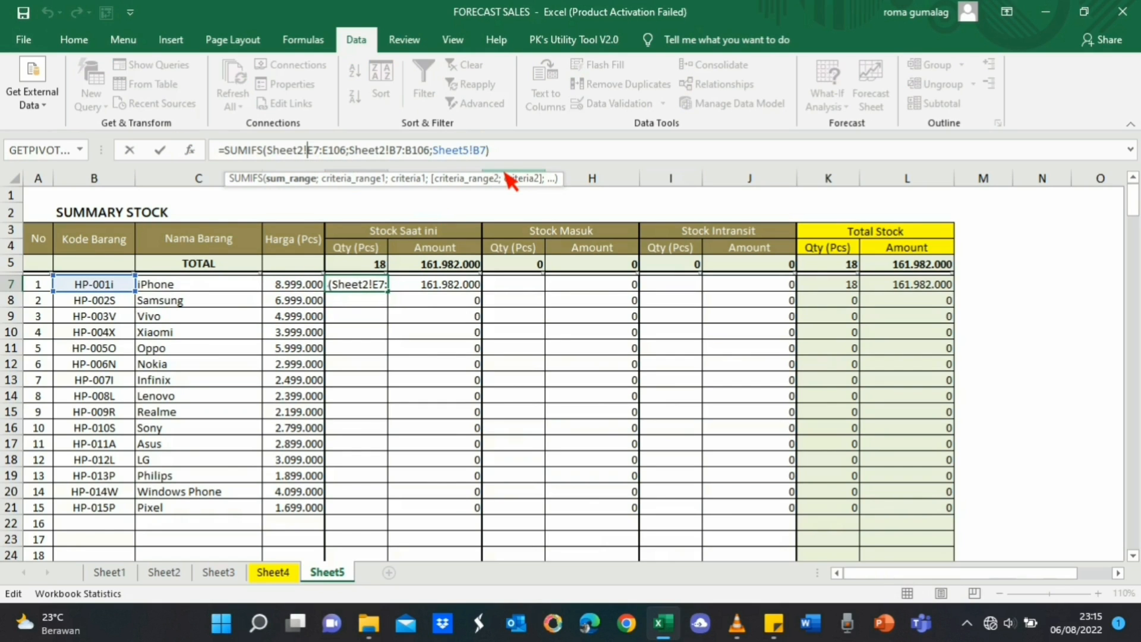
{"action": "key", "text": "shift+Right"}
{"action": "key", "text": "shift+Right"}
{"action": "key", "text": "shift+Right"}
{"action": "key", "text": "shift+Right"}
{"action": "key", "text": "shift+Right"}
{"action": "key", "text": "shift+Right"}
{"action": "key", "text": "shift+Right"}
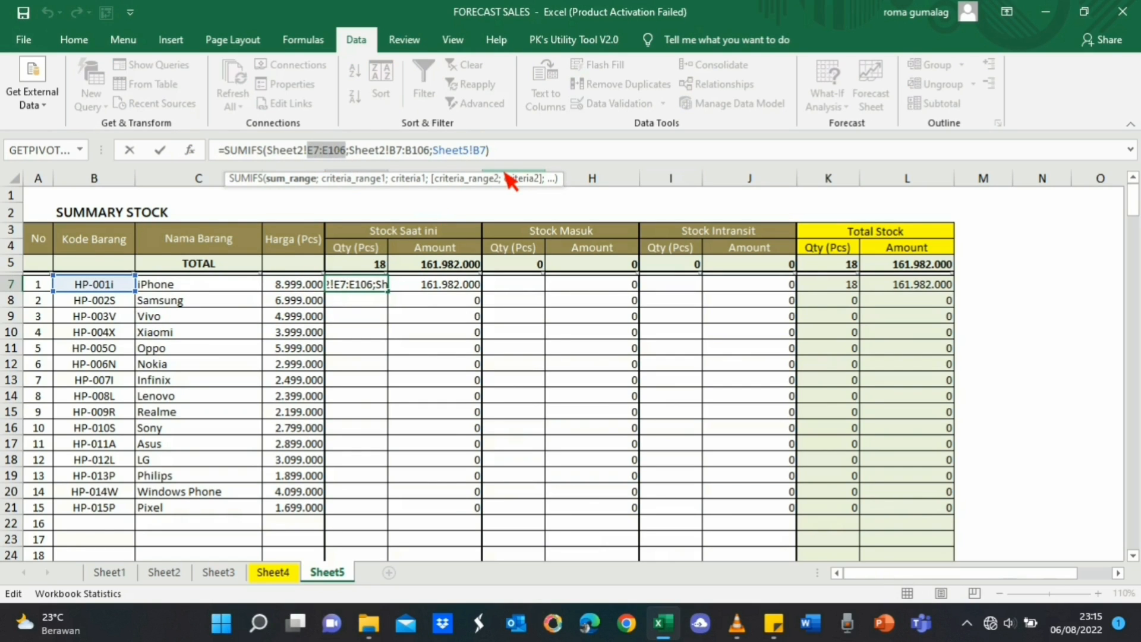
{"action": "key", "text": "F4"}
- Lock the criteria range B7:B106 in the E7 formula as an absolute reference and confirm the formula
{"action": "key", "text": "Right"}
{"action": "key", "text": "Right"}
{"action": "key", "text": "Right"}
{"action": "key", "text": "Right"}
{"action": "key", "text": "Right"}
{"action": "key", "text": "Right"}
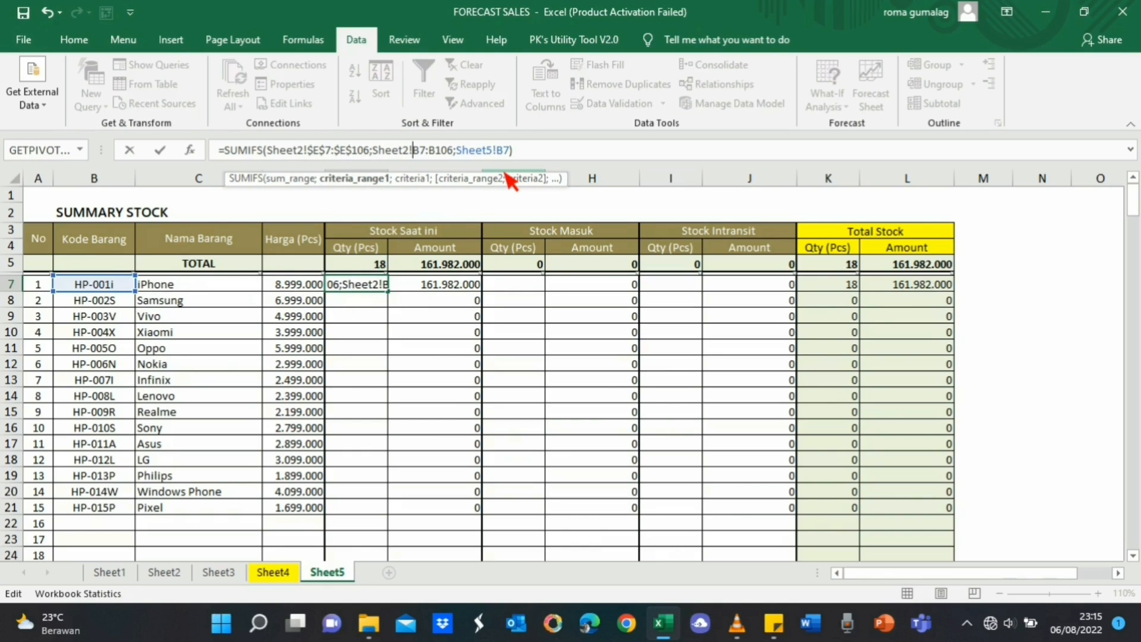
{"action": "key", "text": "shift+Right"}
{"action": "key", "text": "shift+Right"}
{"action": "key", "text": "shift+Right"}
{"action": "key", "text": "shift+Right"}
{"action": "key", "text": "shift+Right"}
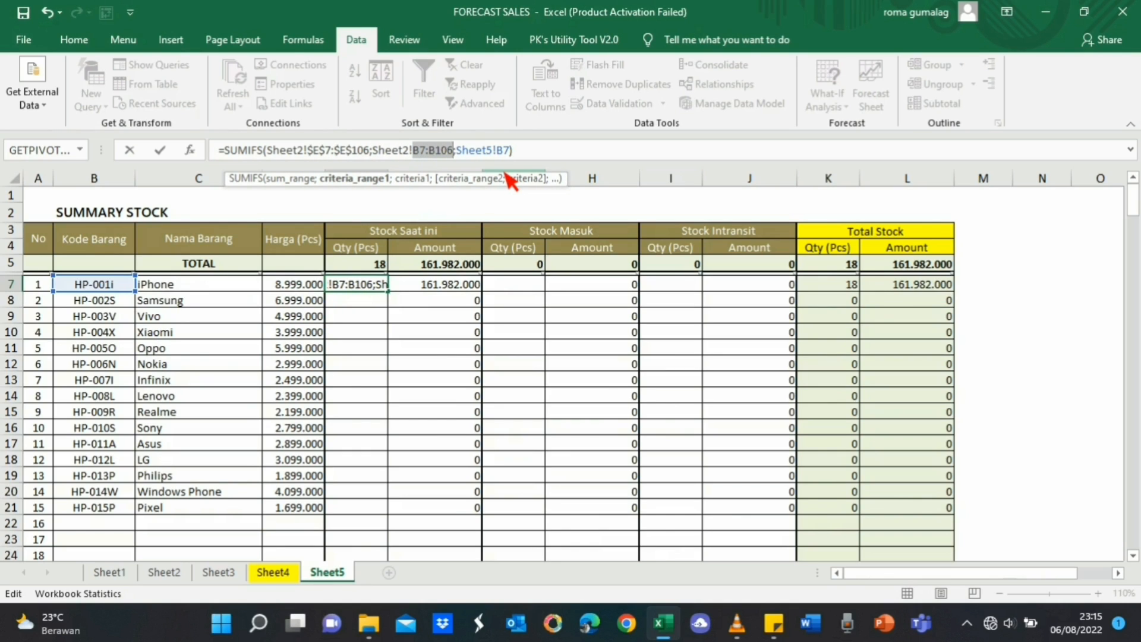
{"action": "key", "text": "F4"}
{"action": "key", "text": "Return"}
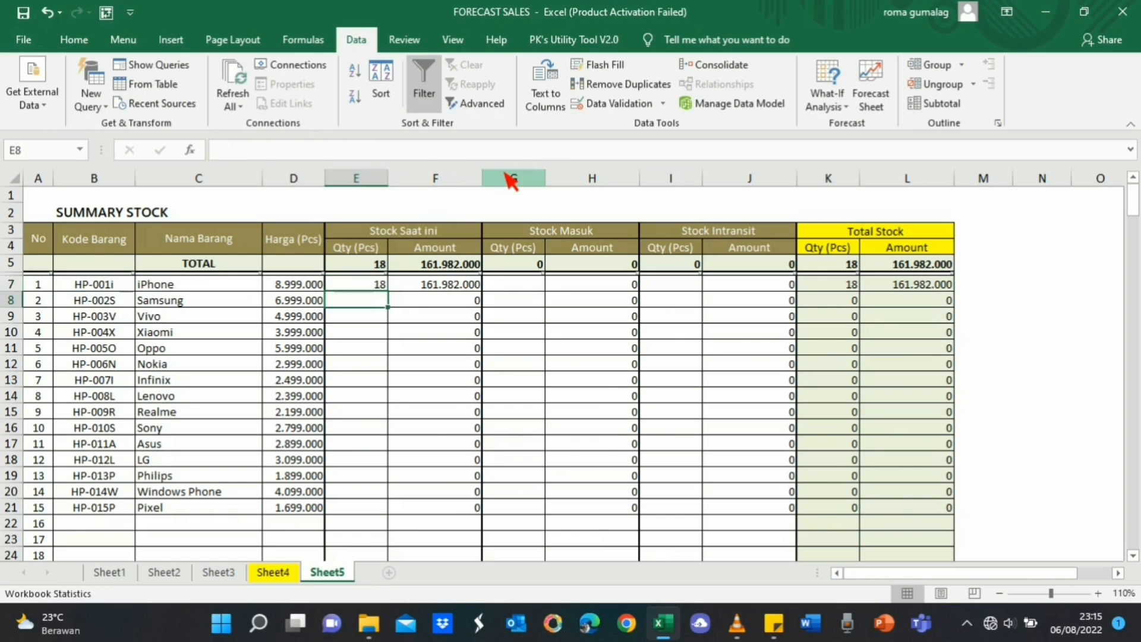
- Copy the current stock quantity formula from E7 to the remaining items in E8:E21
{"action": "key", "text": "Up"}
{"action": "key", "text": "ctrl+c"}
{"action": "key", "text": "Down"}
{"action": "key", "text": "shift+Down"}
{"action": "key", "text": "shift+Down"}
{"action": "key", "text": "shift+Down"}
{"action": "key", "text": "shift+Down"}
{"action": "key", "text": "shift+Down"}
{"action": "key", "text": "shift+Down"}
{"action": "key", "text": "shift+Down"}
{"action": "key", "text": "shift+Down"}
{"action": "key", "text": "shift+Down"}
{"action": "key", "text": "shift+Down"}
{"action": "key", "text": "shift+Down"}
{"action": "key", "text": "shift+Down"}
{"action": "key", "text": "shift+Down"}
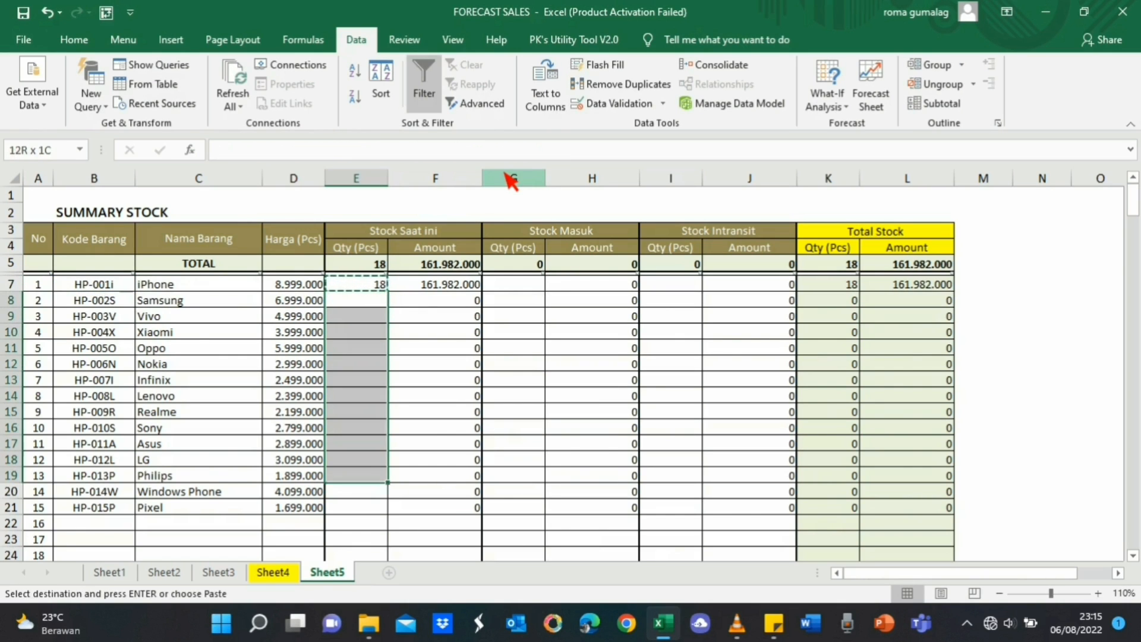
{"action": "key", "text": "Return"}
- Start a SUMIFS formula in G7 for the iPhone's incoming stock (Stock Masuk) quantity
{"action": "key", "text": "Down"}
{"action": "key", "text": "Down"}
{"action": "key", "text": "Right"}
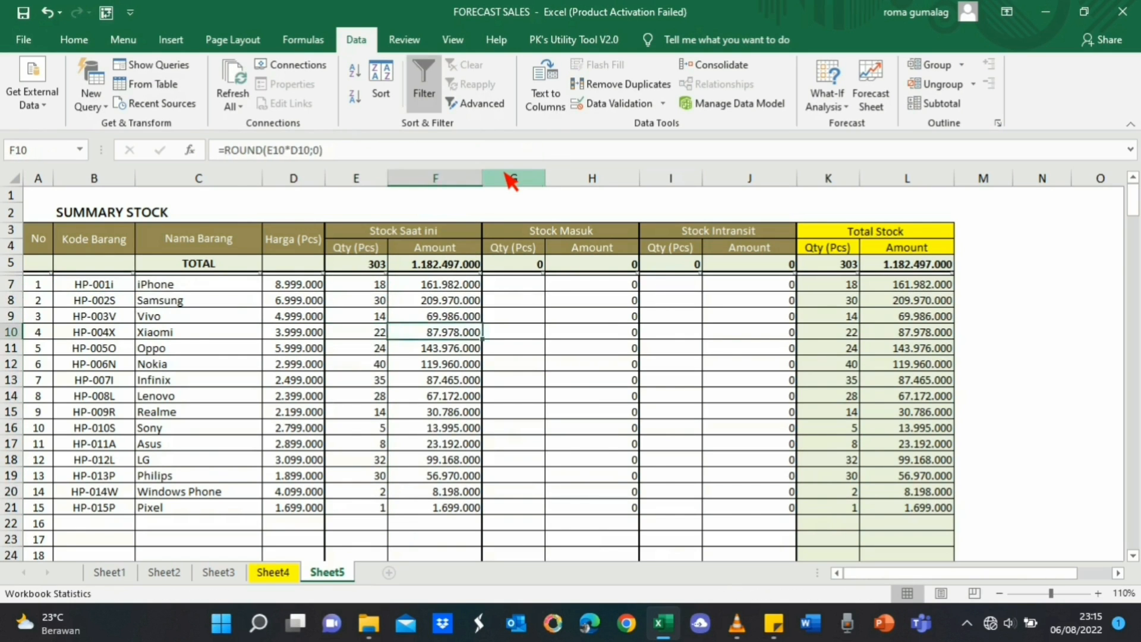
{"action": "key", "text": "Right"}
{"action": "key", "text": "Up"}
{"action": "key", "text": "Up"}
{"action": "key", "text": "Up"}
{"action": "key", "text": "Up"}
{"action": "key", "text": "Down"}
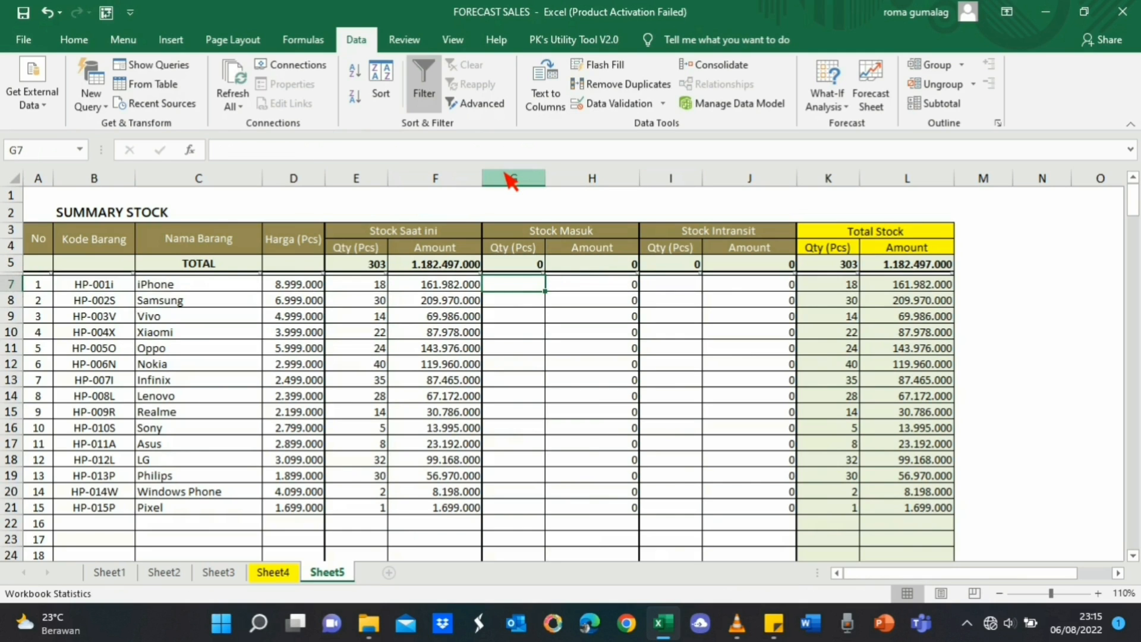
{"action": "type", "text": "=SUMID"}
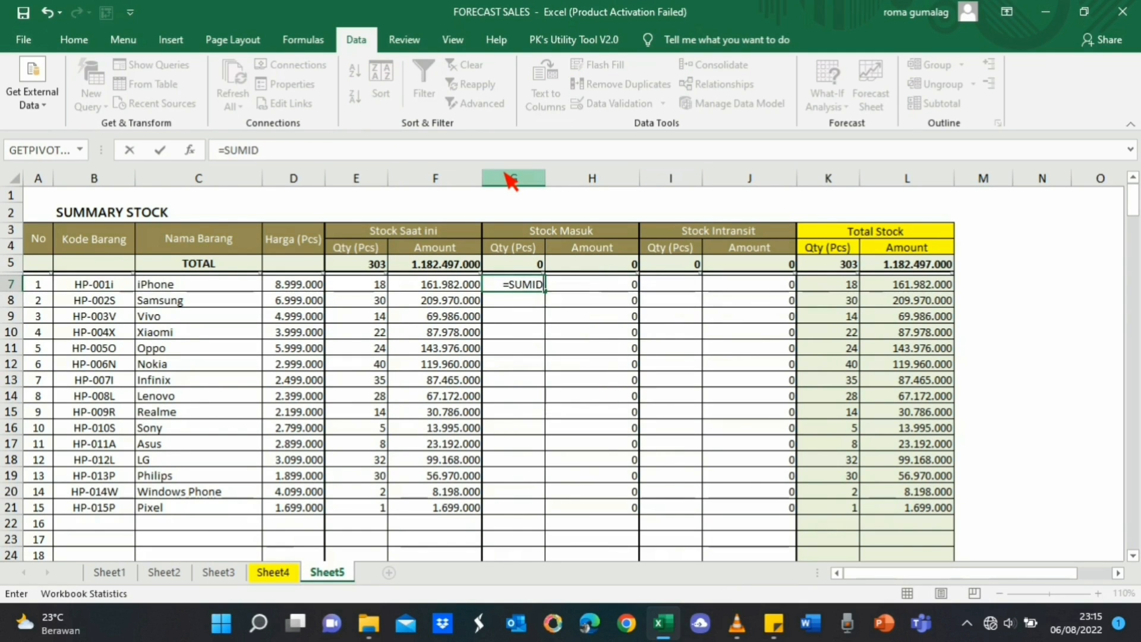
{"action": "key", "text": "BackSpace"}
{"action": "type", "text": "FS("}
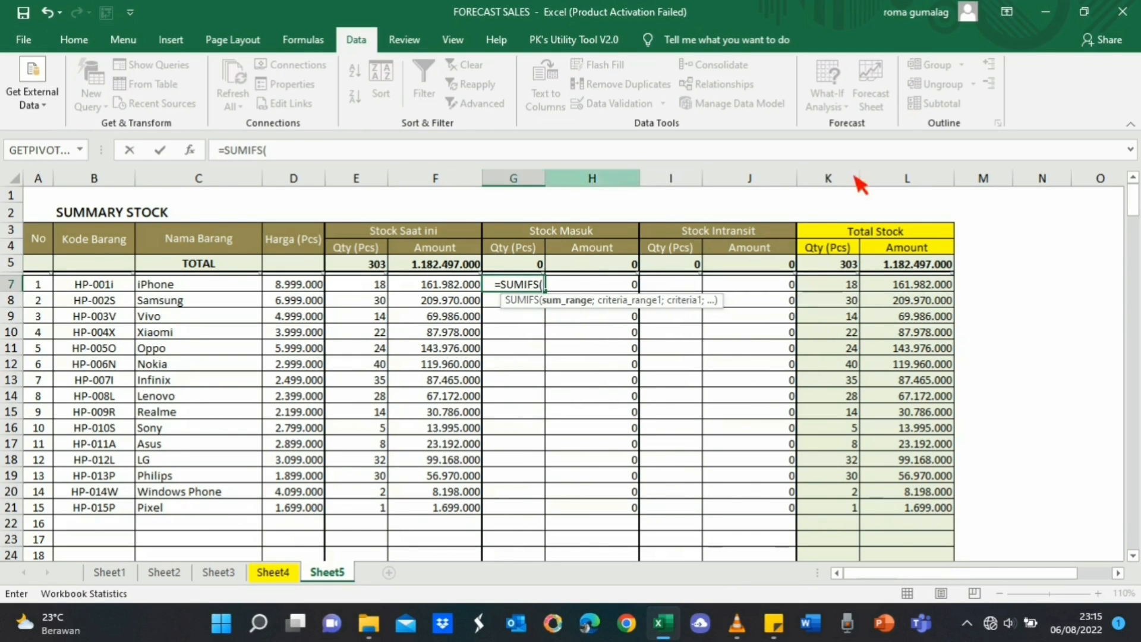
- Set the sum range of the G7 formula to the total incoming quantities in J7:J106 on Sheet2
{"action": "left_click", "coordinate": [162, 573]}
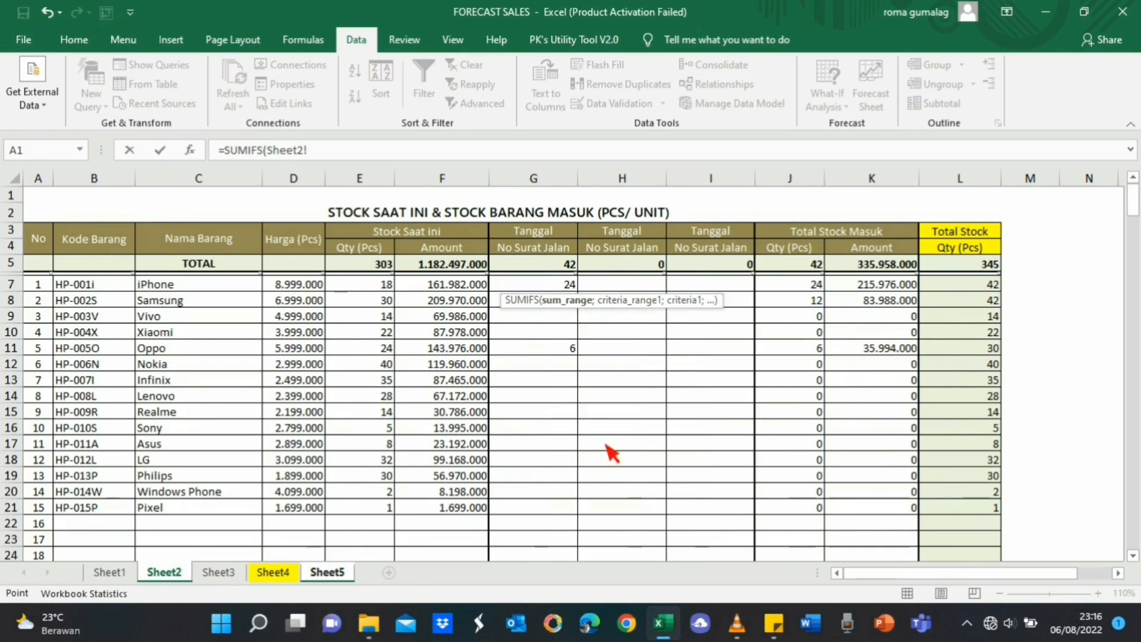
{"action": "left_click", "coordinate": [818, 287]}
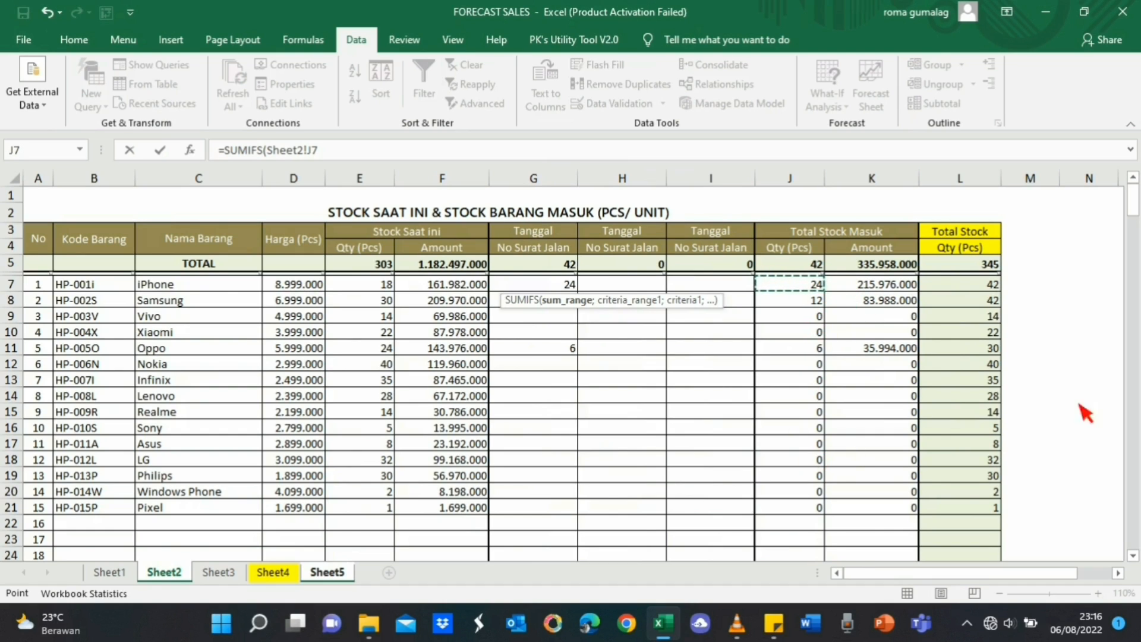
{"action": "mouse_move", "coordinate": [1136, 208]}
{"action": "left_mouse_down"}
{"action": "mouse_move", "coordinate": [1137, 357]}
{"action": "mouse_move", "coordinate": [1135, 199]}
{"action": "left_mouse_up"}
{"action": "left_click", "coordinate": [810, 371], "text": "shift"}
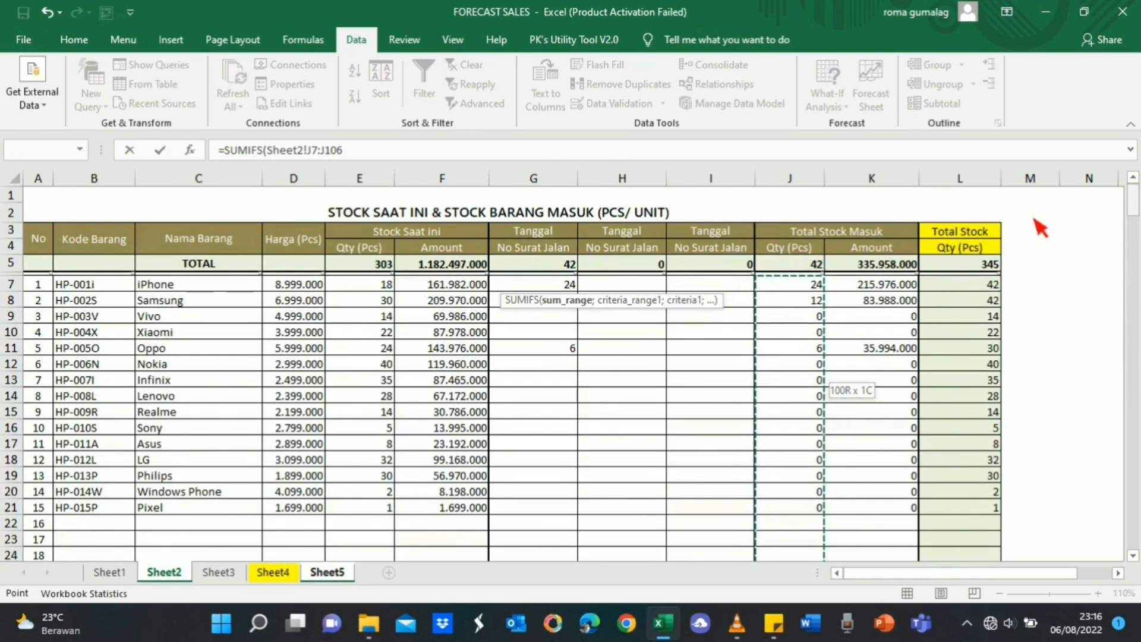
{"action": "type", "text": ";"}
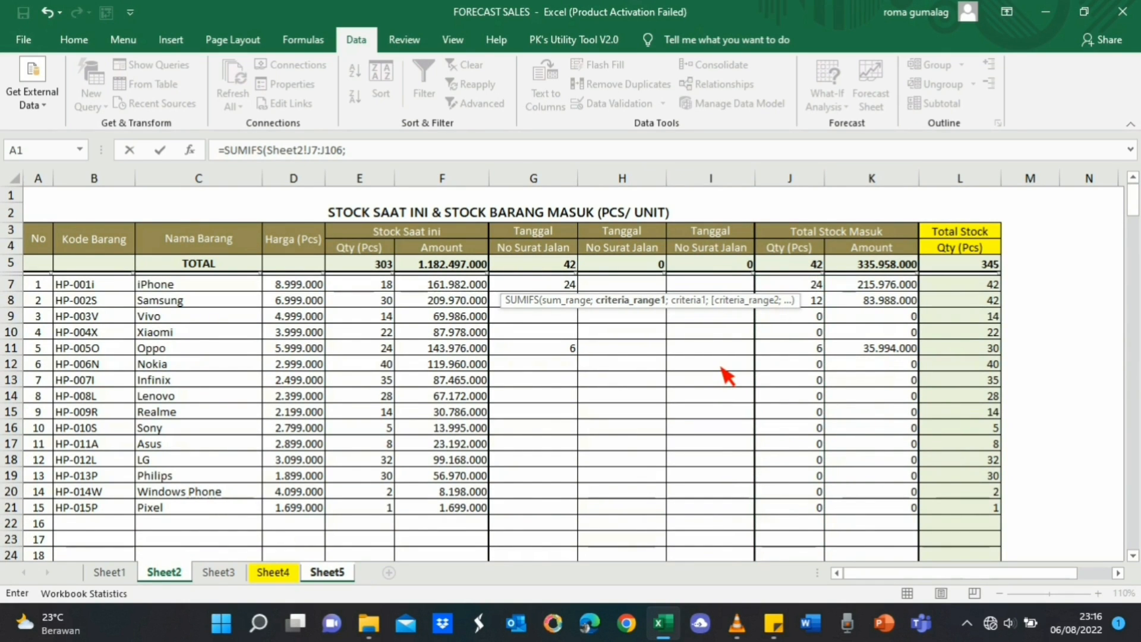
- Set the criteria range of the G7 formula to the item codes in B7:B106 on Sheet2
{"action": "left_click", "coordinate": [101, 285]}
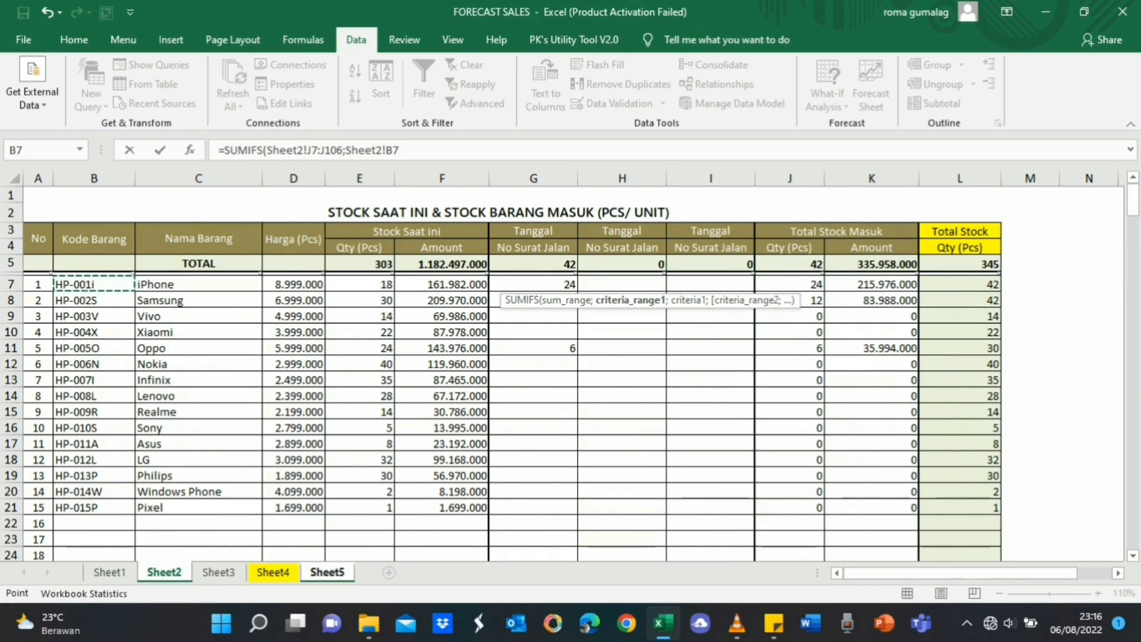
{"action": "left_click_drag", "start_coordinate": [1133, 199], "coordinate": [1136, 327]}
{"action": "left_click", "coordinate": [126, 436], "text": "shift"}
{"action": "scroll", "coordinate": [132, 428], "scroll_direction": "up", "scroll_amount": 20}
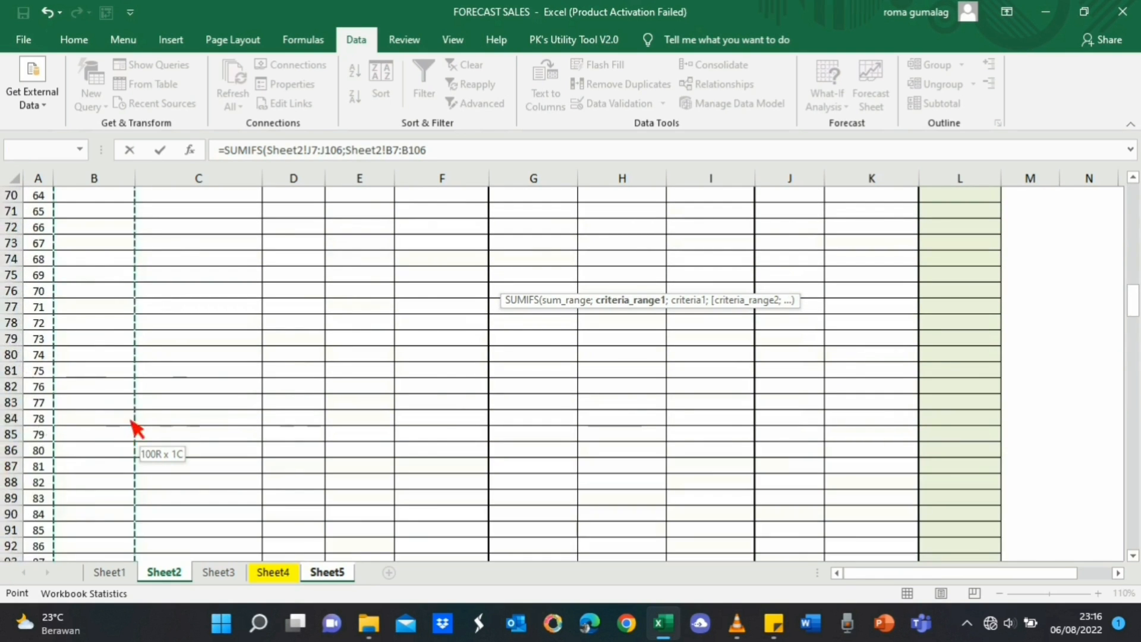
{"action": "type", "text": ";"}
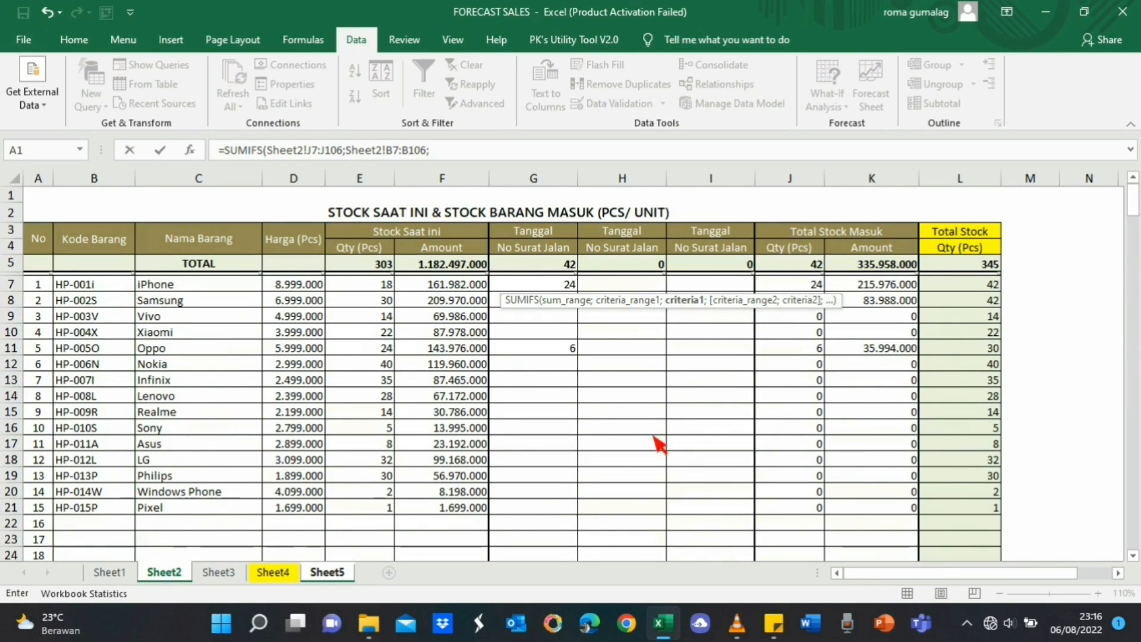
- Use the item code in B7 of Sheet5 as the criterion and complete the SUMIFS formula in G7
{"action": "left_click", "coordinate": [327, 572]}
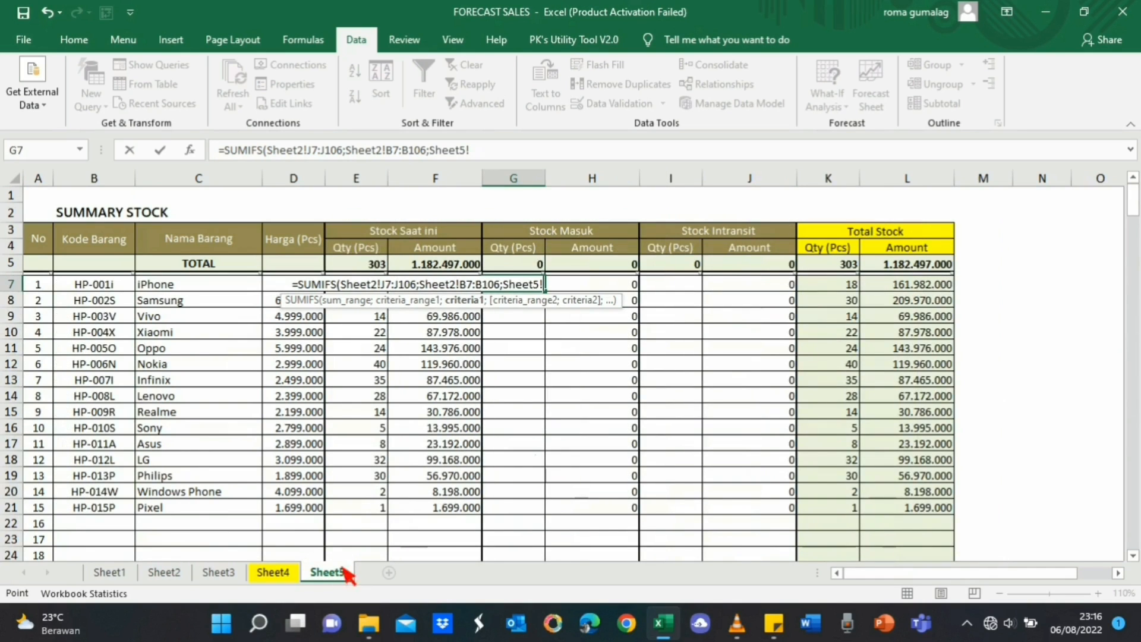
{"action": "left_click", "coordinate": [106, 286]}
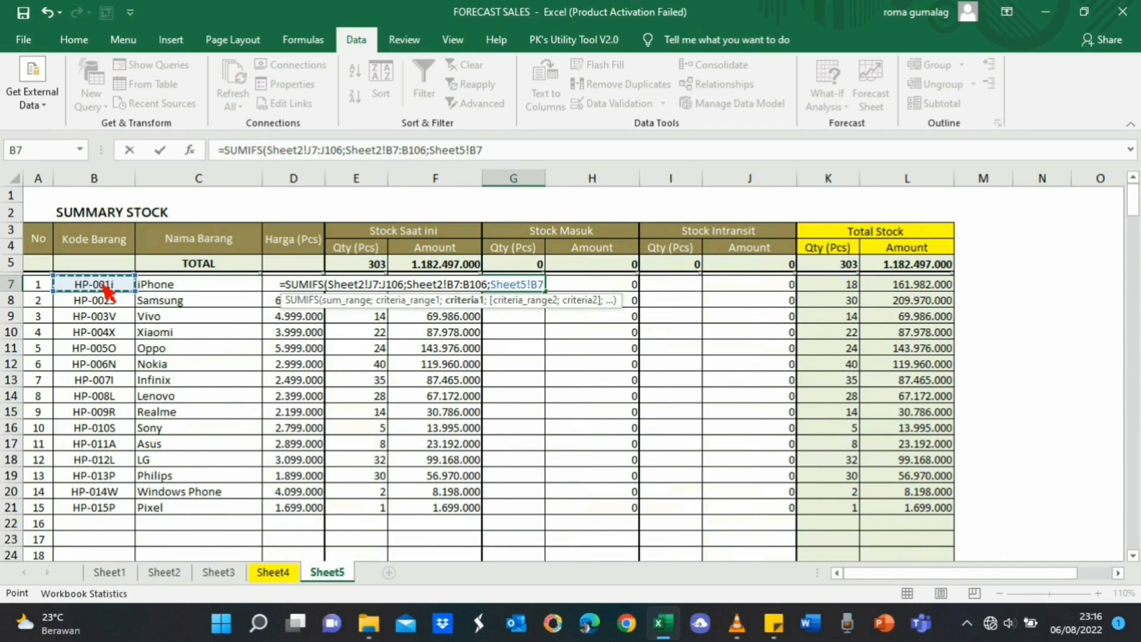
{"action": "type", "text": ")"}
{"action": "key", "text": "Return"}
- Lock the sum range in the G7 SUMIFS formula as the absolute reference $J$7:$J$106
{"action": "key", "text": "Up"}
{"action": "key", "text": "Left"}
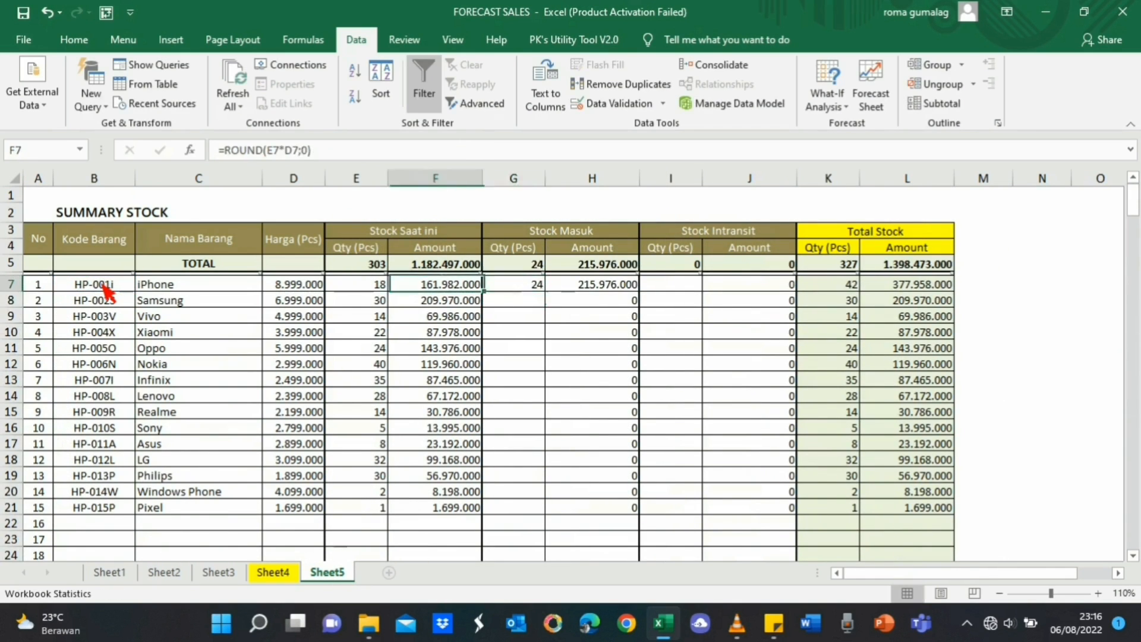
{"action": "key", "text": "Right"}
{"action": "left_click", "coordinate": [320, 153]}
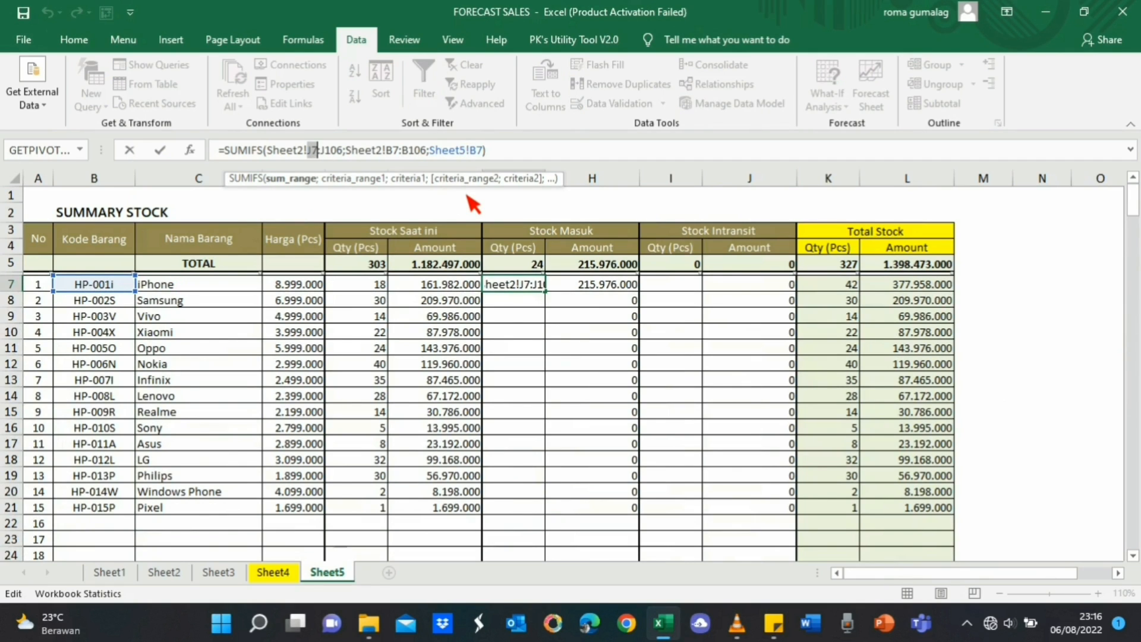
{"action": "key", "text": "shift+Right"}
{"action": "key", "text": "shift+Right"}
{"action": "key", "text": "F4"}
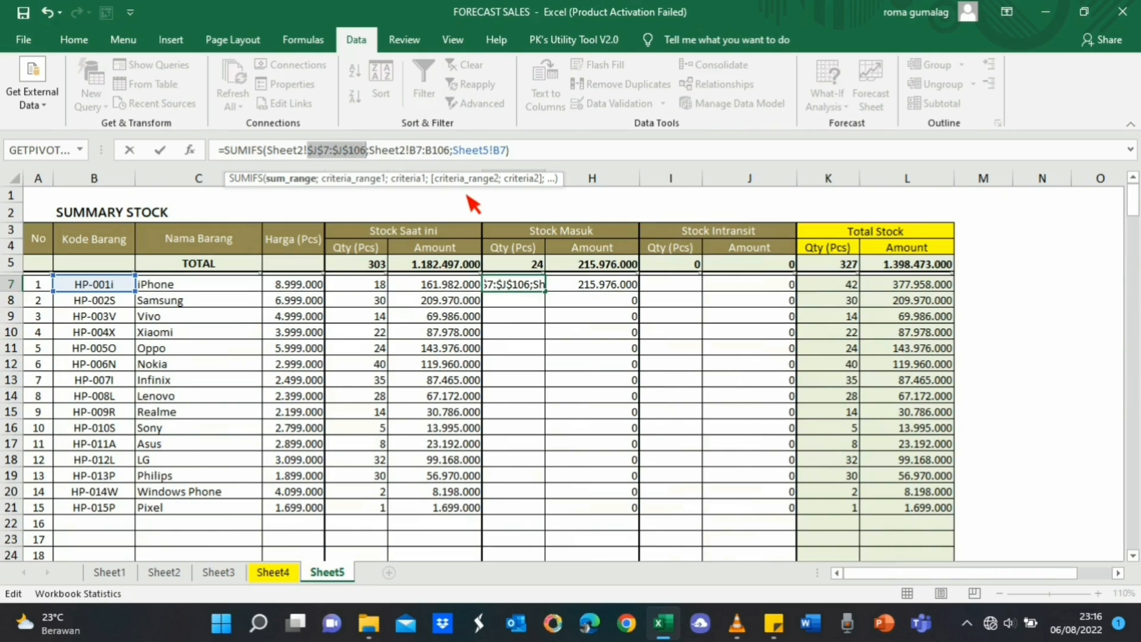
- Lock the criteria range in the G7 formula as $B$7:$B$106 and confirm the formula
{"action": "key", "text": "Right"}
{"action": "key", "text": "Right"}
{"action": "key", "text": "Right"}
{"action": "key", "text": "Right"}
{"action": "key", "text": "Right"}
{"action": "key", "text": "Right"}
{"action": "key", "text": "Right"}
{"action": "key", "text": "Right"}
{"action": "key", "text": "shift+Right"}
{"action": "key", "text": "shift+Right"}
{"action": "key", "text": "shift+Right"}
{"action": "key", "text": "shift+Right"}
{"action": "key", "text": "shift+Right"}
{"action": "key", "text": "shift+Right"}
{"action": "key", "text": "shift+Right"}
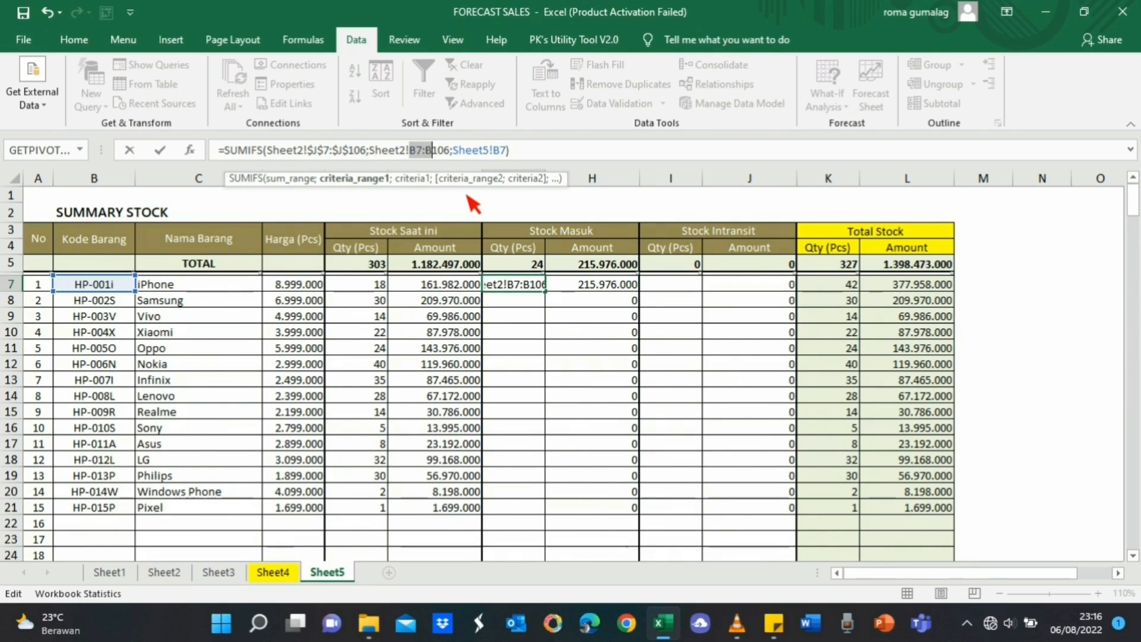
{"action": "key", "text": "F4"}
{"action": "key", "text": "Return"}
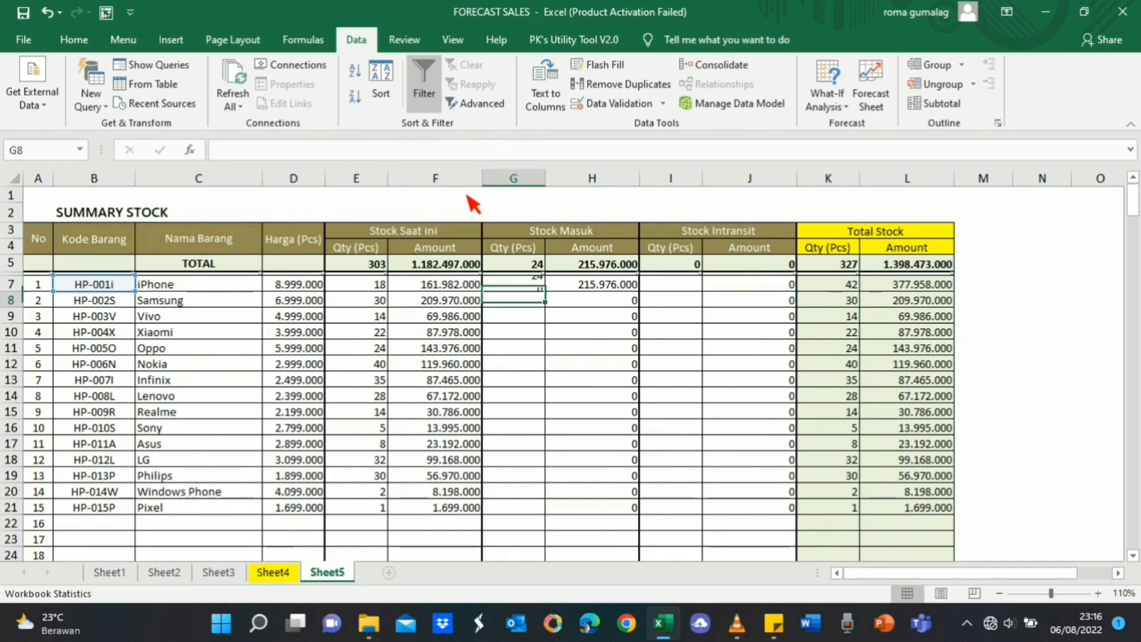
- Copy the incoming stock quantity formula from G7 to the remaining items in G8:G21
{"action": "key", "text": "Up"}
{"action": "key", "text": "ctrl+c"}
{"action": "key", "text": "Down"}
{"action": "key", "text": "shift+Down"}
{"action": "key", "text": "shift+Down"}
{"action": "key", "text": "shift+Down"}
{"action": "key", "text": "shift+Down"}
{"action": "key", "text": "shift+Down"}
{"action": "key", "text": "shift+Down"}
{"action": "key", "text": "shift+Down"}
{"action": "key", "text": "shift+Down"}
{"action": "key", "text": "shift+Down"}
{"action": "key", "text": "shift+Down"}
{"action": "key", "text": "shift+Down"}
{"action": "key", "text": "shift+Down"}
{"action": "key", "text": "shift+Down"}
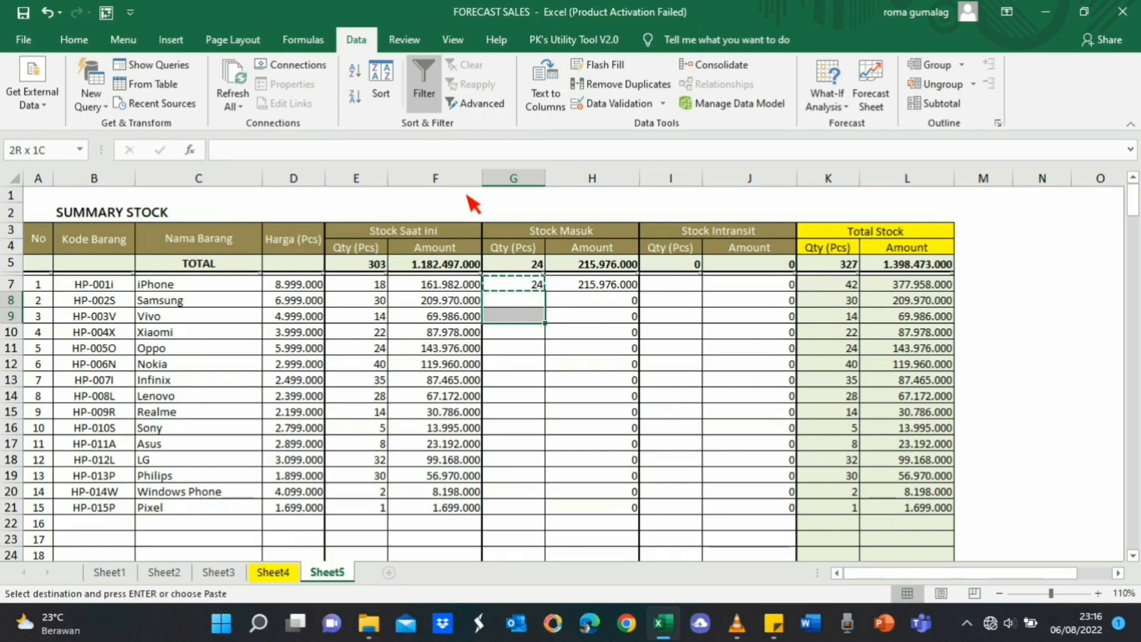
{"action": "key", "text": "Return"}
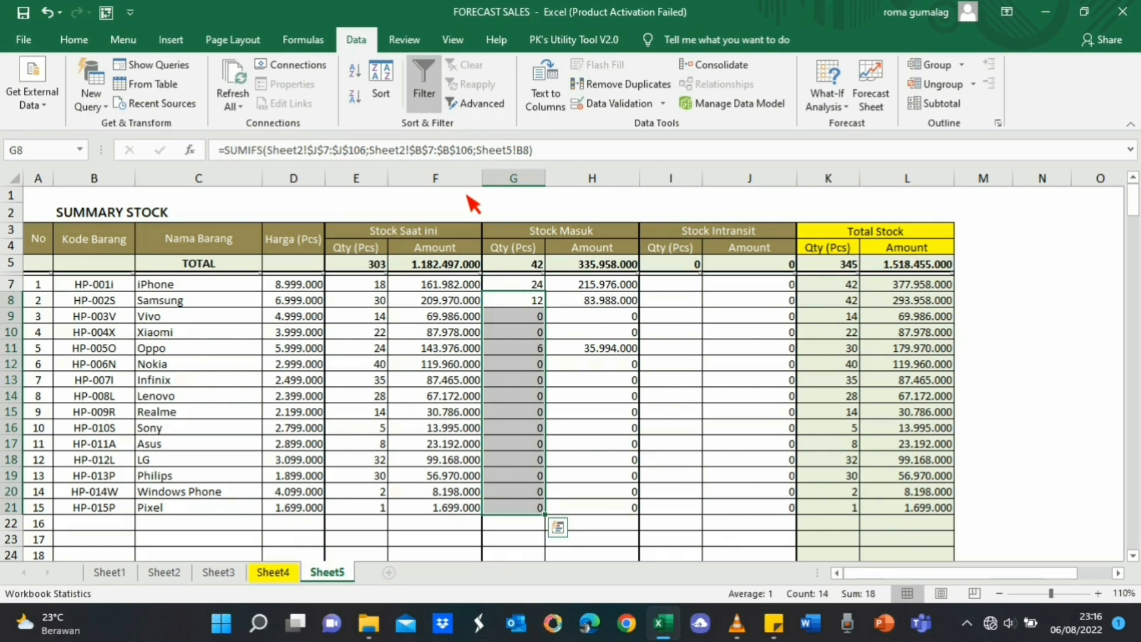
- Start a SUMIFS formula in I7 for the iPhone's in-transit stock (Stock Intransit) quantity
{"action": "key", "text": "Right"}
{"action": "key", "text": "Right"}
{"action": "key", "text": "Up"}
{"action": "key", "text": "Up"}
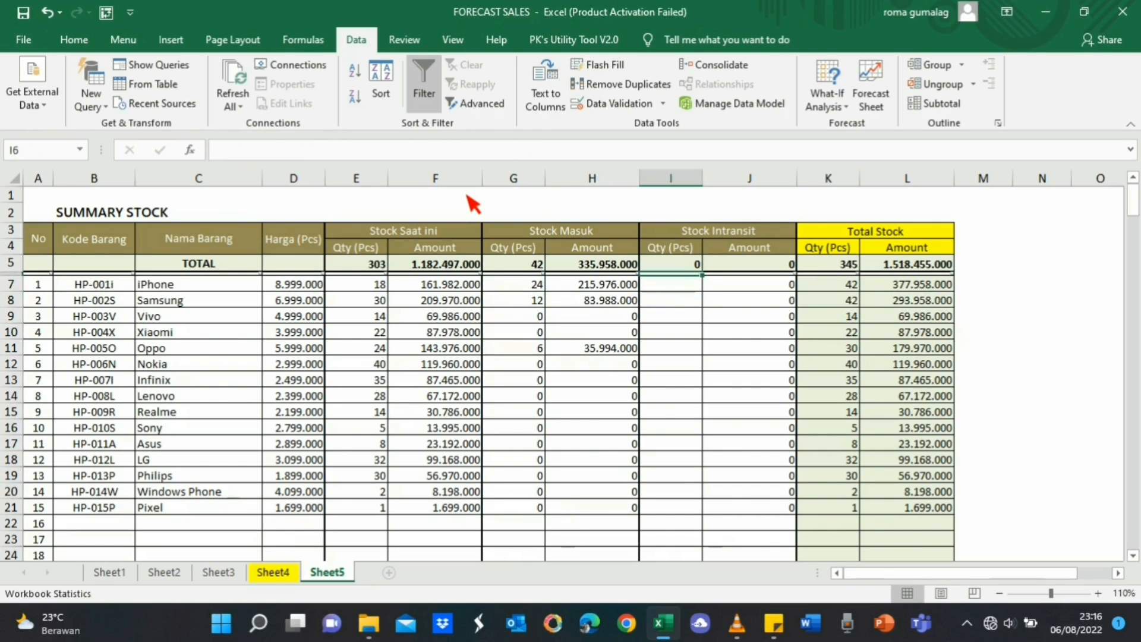
{"action": "key", "text": "Down"}
{"action": "type", "text": "=SUMIFS("}
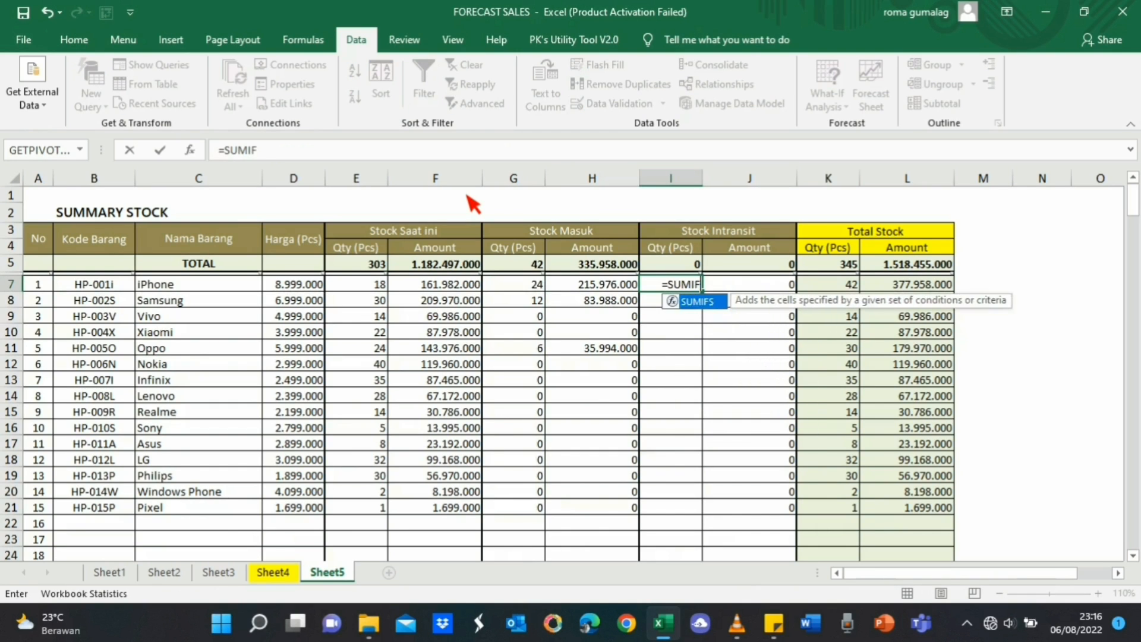
- Set the sum range of the I7 formula to the total in-transit quantities in H7:H106 on Sheet3
{"action": "left_click", "coordinate": [220, 572]}
{"action": "left_click", "coordinate": [639, 286]}
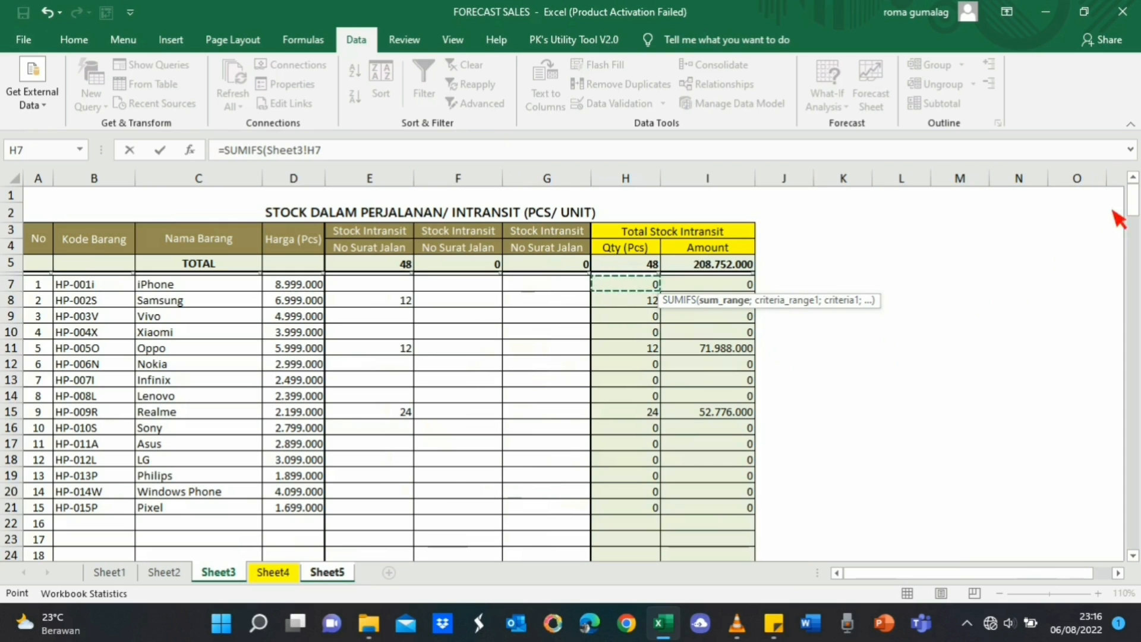
{"action": "left_click_drag", "start_coordinate": [1133, 211], "coordinate": [1091, 89]}
{"action": "left_click", "coordinate": [633, 387], "text": "shift"}
{"action": "type", "text": ";"}
- Set the criteria range of the I7 formula to the item codes in B7:B106 on Sheet3
{"action": "left_click", "coordinate": [96, 286]}
{"action": "left_click", "coordinate": [107, 244], "text": "shift"}
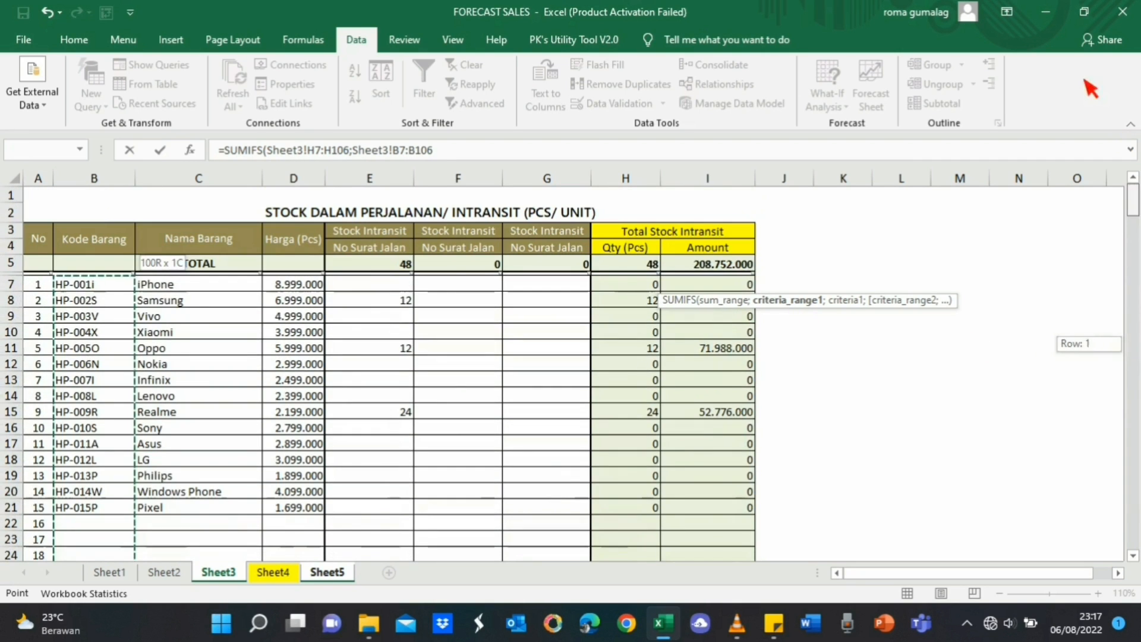
{"action": "type", "text": ";"}
- Use the item code in B7 of Sheet5 as the criterion and complete the SUMIFS formula in I7
{"action": "left_click", "coordinate": [327, 573]}
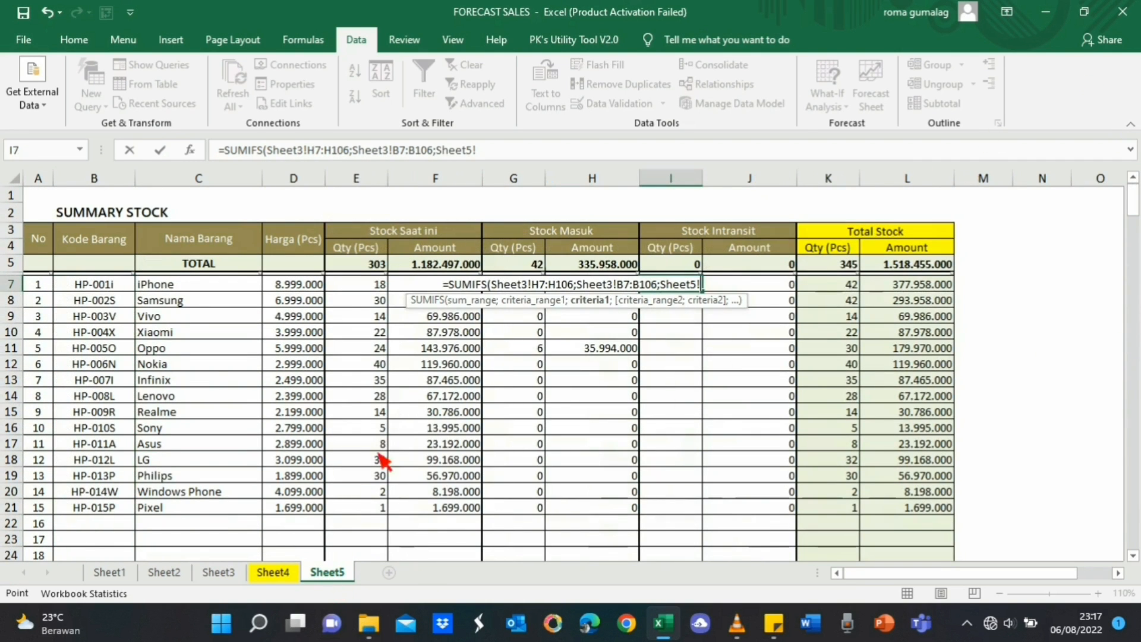
{"action": "left_click", "coordinate": [107, 285]}
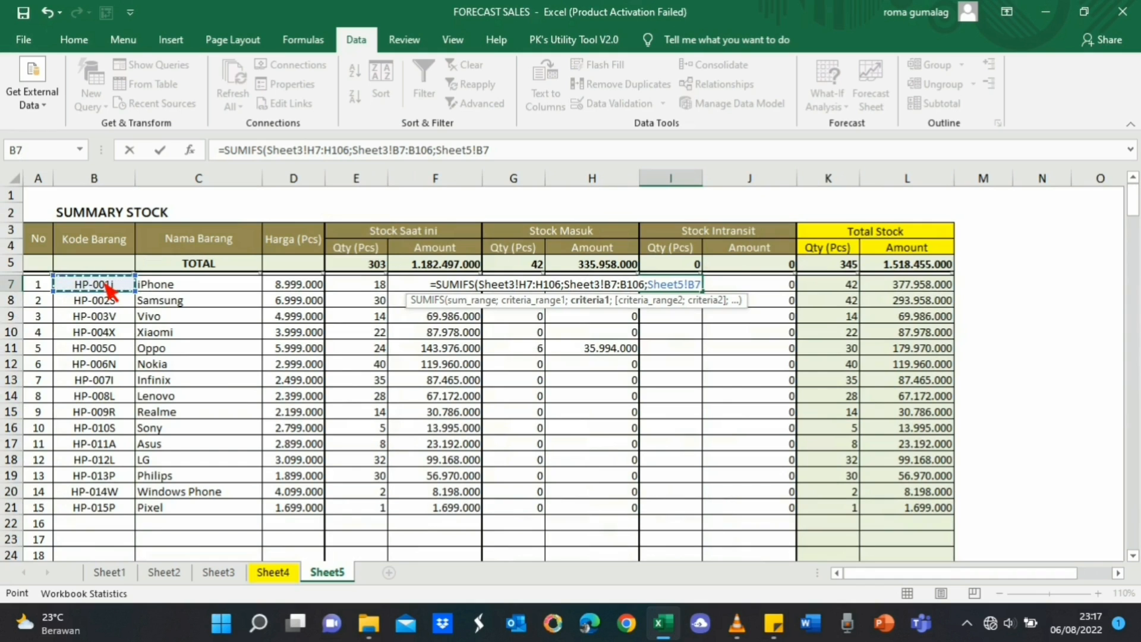
{"action": "key", "text": "Return"}
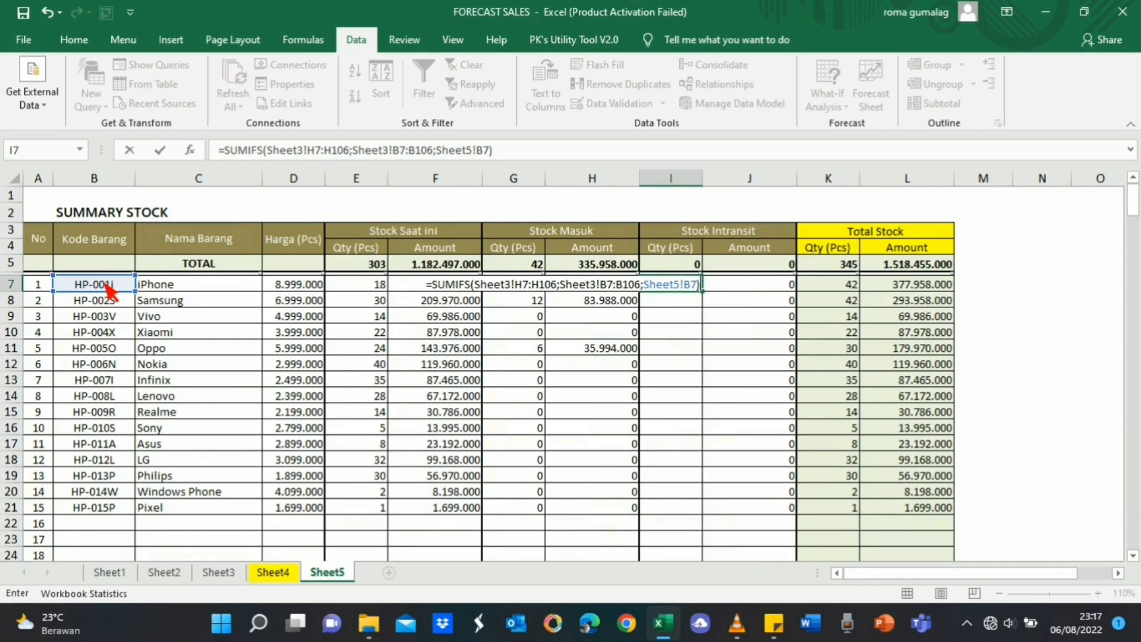
- Make the sum range in the I7 SUMIFS formula absolute as Sheet3!$H$7:$H$106
{"action": "key", "text": "Down"}
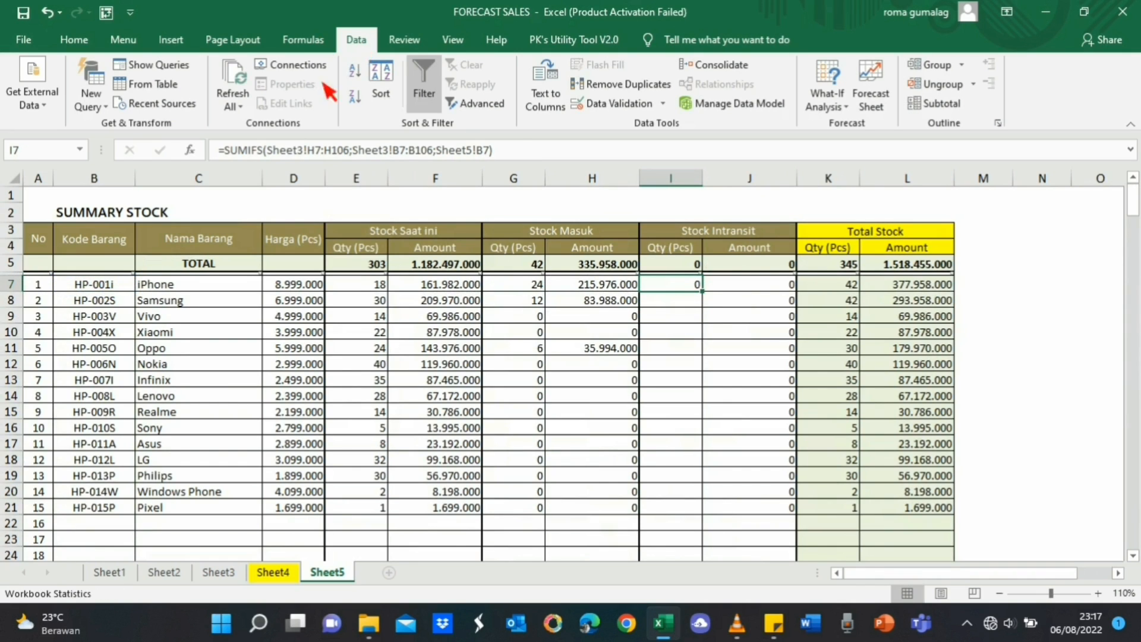
{"action": "left_click", "coordinate": [526, 150]}
{"action": "key", "text": "Left"}
{"action": "key", "text": "Left"}
{"action": "key", "text": "Left"}
{"action": "key", "text": "Left"}
{"action": "key", "text": "Left"}
{"action": "key", "text": "Left"}
{"action": "key", "text": "Left"}
{"action": "key", "text": "Left"}
{"action": "key", "text": "Left"}
{"action": "key", "text": "Left"}
{"action": "key", "text": "Left"}
{"action": "key", "text": "Left"}
{"action": "key", "text": "Left"}
{"action": "key", "text": "Left"}
{"action": "key", "text": "Left"}
{"action": "key", "text": "Left"}
{"action": "key", "text": "Left"}
{"action": "key", "text": "Left"}
{"action": "key", "text": "Left"}
{"action": "key", "text": "Left"}
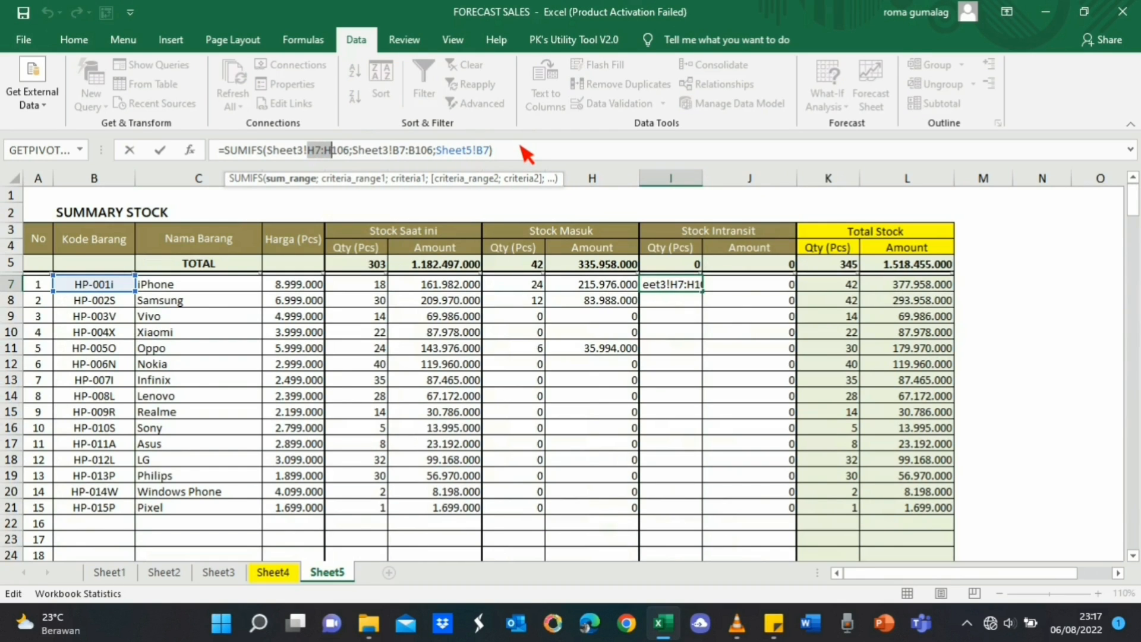
{"action": "key", "text": "shift+Right"}
{"action": "key", "text": "shift+Right"}
{"action": "key", "text": "shift+Right"}
{"action": "key", "text": "F4"}
- Make the criteria range in the I7 formula absolute as Sheet3!$B$7:$B$106 and enter the formula
{"action": "key", "text": "Right"}
{"action": "key", "text": "Right"}
{"action": "key", "text": "Right"}
{"action": "key", "text": "Right"}
{"action": "key", "text": "Right"}
{"action": "key", "text": "Right"}
{"action": "key", "text": "Right"}
{"action": "key", "text": "Right"}
{"action": "key", "text": "Right"}
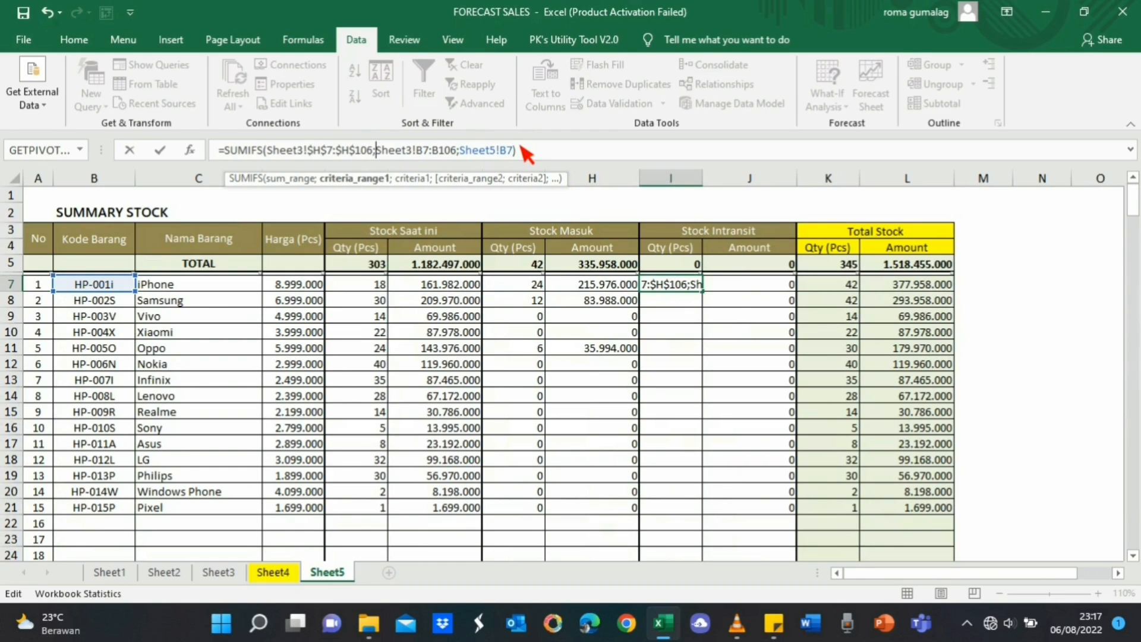
{"action": "key", "text": "shift+Right"}
{"action": "key", "text": "shift+Right"}
{"action": "key", "text": "shift+Right"}
{"action": "key", "text": "shift+Right"}
{"action": "key", "text": "shift+Right"}
{"action": "key", "text": "shift+Right"}
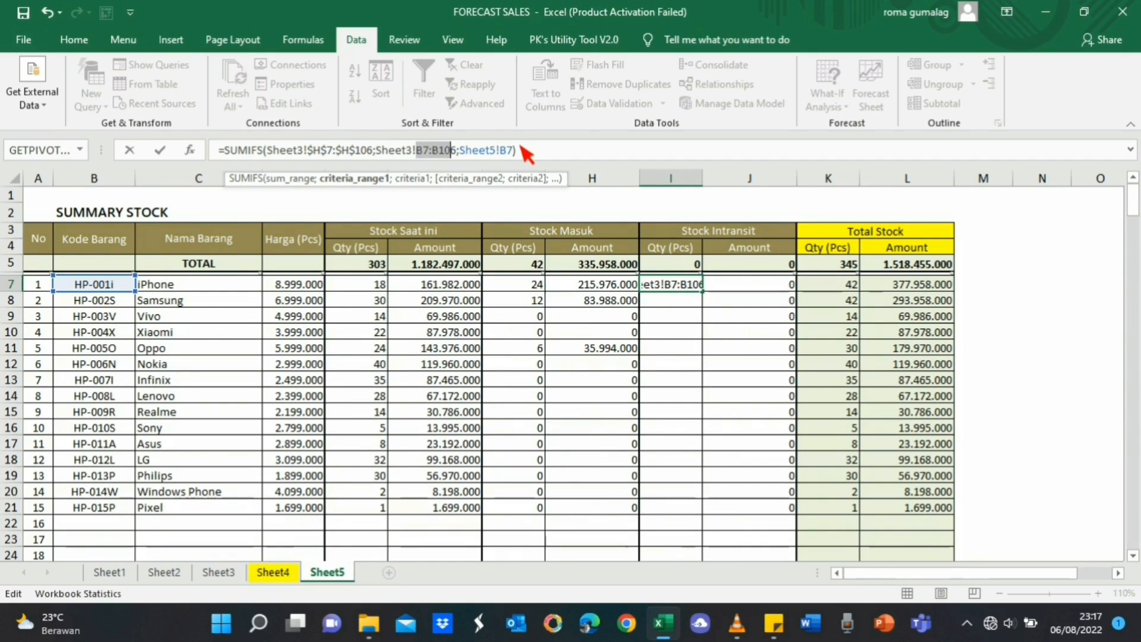
{"action": "key", "text": "F4"}
{"action": "key", "text": "Return"}
{"action": "key", "text": "Up"}
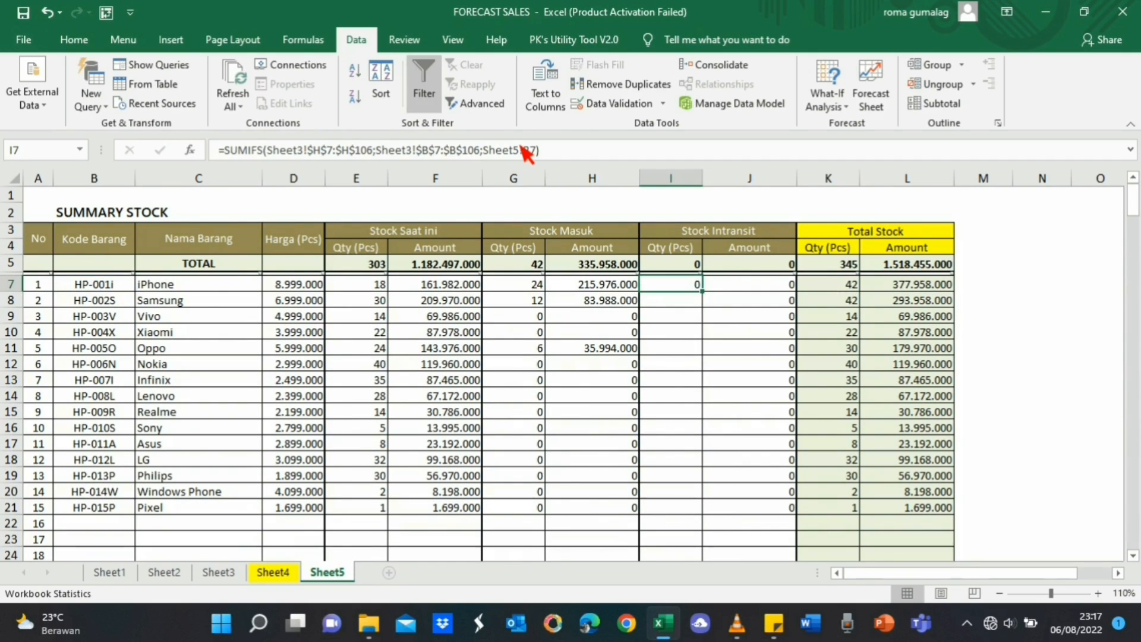
- Copy the I7 formula down to the in-transit quantities of the remaining items in I8:I21
{"action": "key", "text": "ctrl+c"}
{"action": "key", "text": "Down"}
{"action": "key", "text": "shift+Down"}
{"action": "key", "text": "shift+Down"}
{"action": "key", "text": "shift+Down"}
{"action": "key", "text": "shift+Down"}
{"action": "key", "text": "shift+Down"}
{"action": "key", "text": "shift+Down"}
{"action": "key", "text": "shift+Down"}
{"action": "key", "text": "shift+Down"}
{"action": "key", "text": "shift+Down"}
{"action": "key", "text": "shift+Down"}
{"action": "key", "text": "shift+Down"}
{"action": "key", "text": "shift+Down"}
{"action": "key", "text": "shift+Down"}
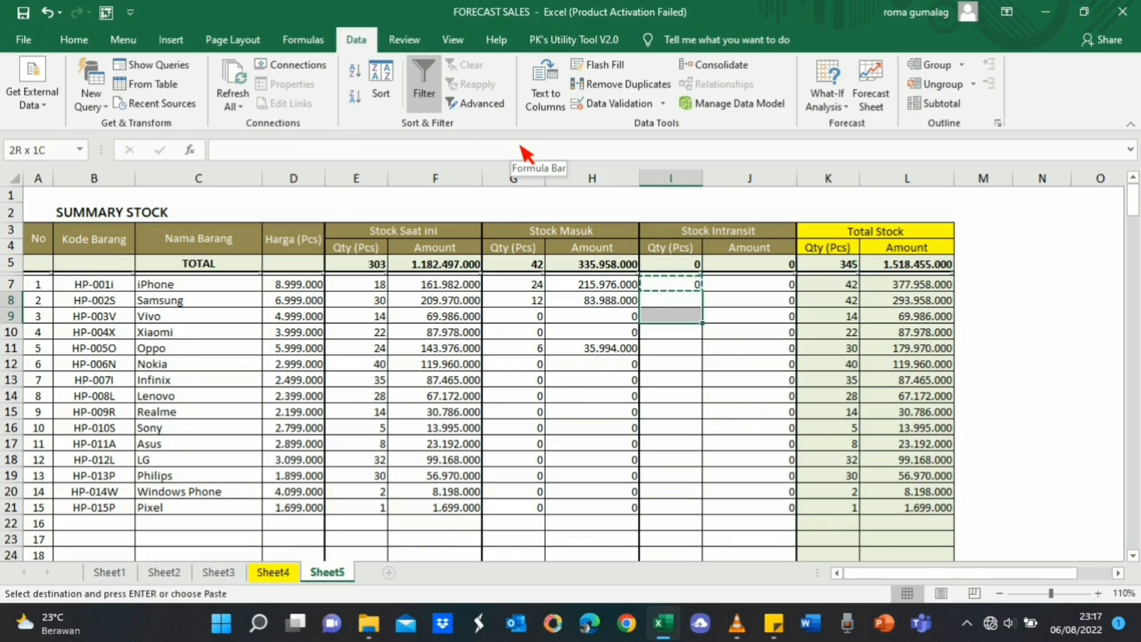
{"action": "key", "text": "ctrl+v"}
{"action": "key", "text": "Return"}
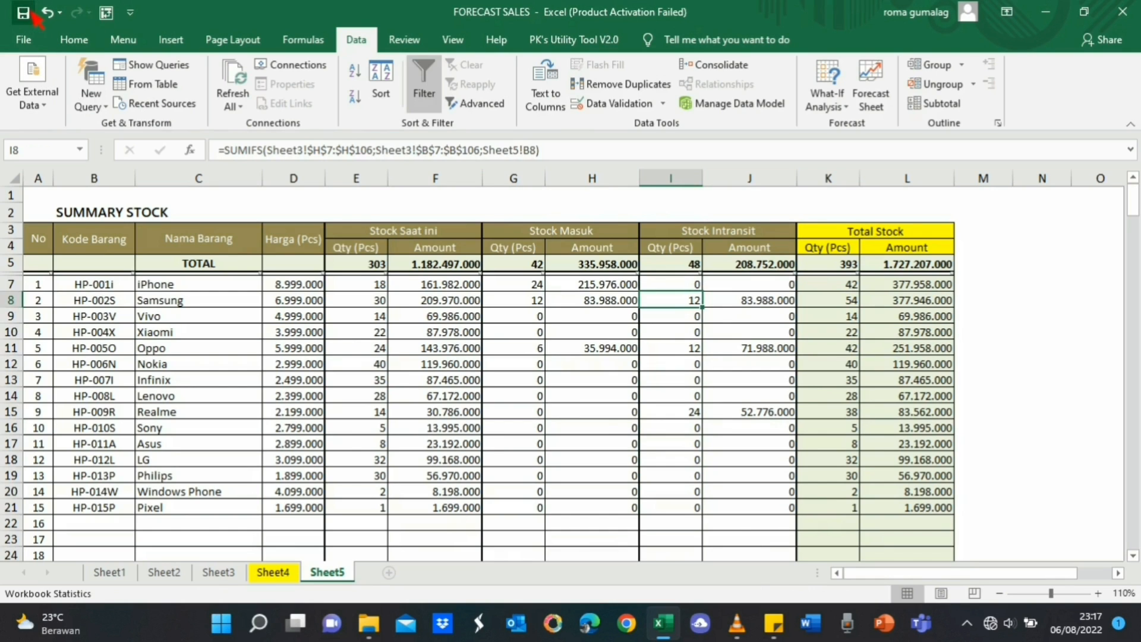
{"action": "left_click", "coordinate": [1097, 348]}
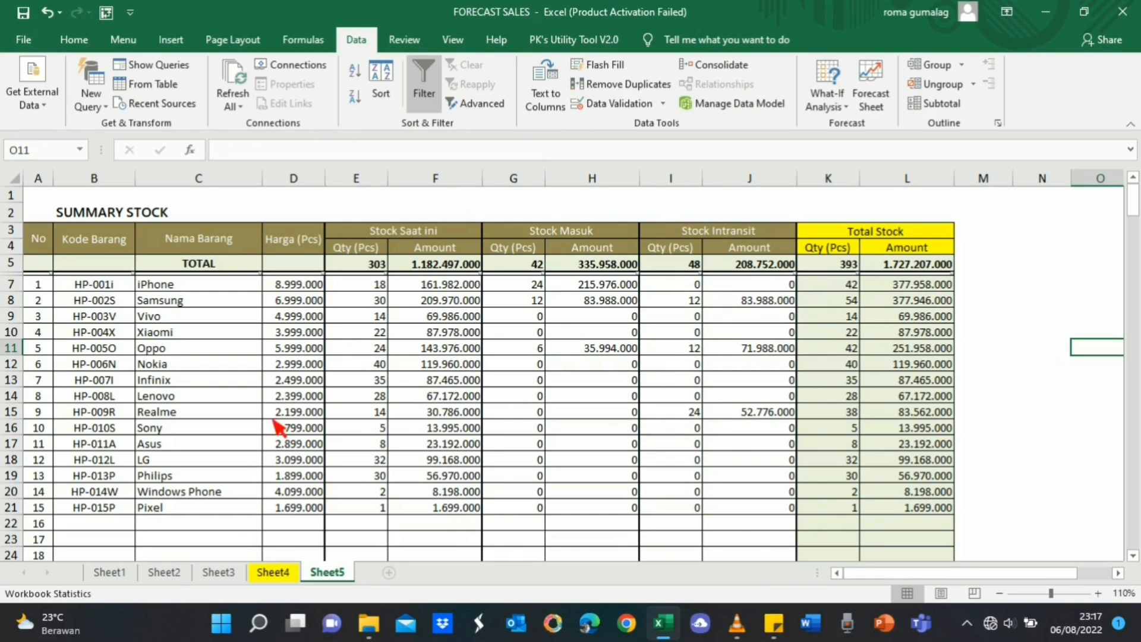
- Review the source stock on Sheet2 and Sheet3, and check the total stock quantity and amount in K5 and L5 of Sheet5
{"action": "left_click", "coordinate": [177, 565]}
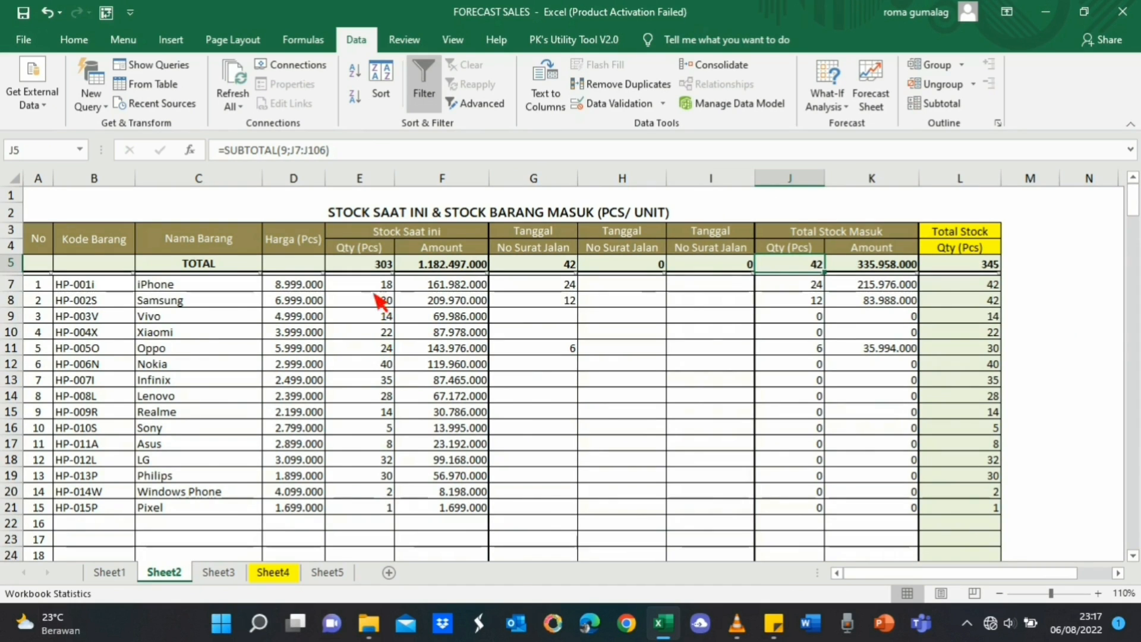
{"action": "left_click", "coordinate": [217, 571]}
{"action": "left_click", "coordinate": [457, 381]}
{"action": "left_click", "coordinate": [327, 572]}
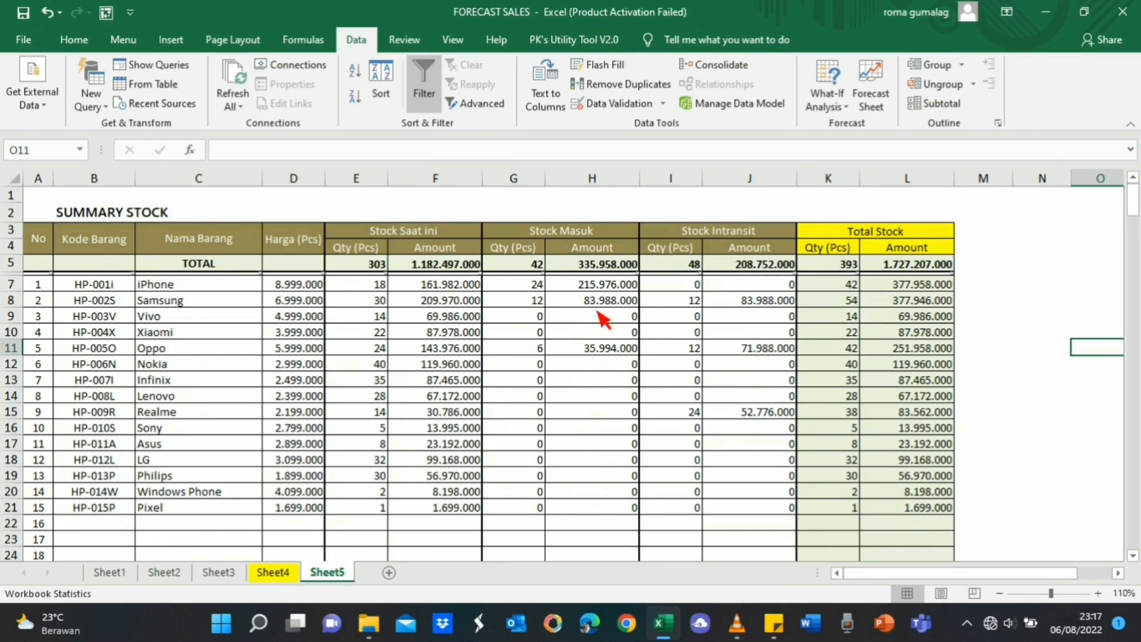
{"action": "left_click", "coordinate": [843, 267]}
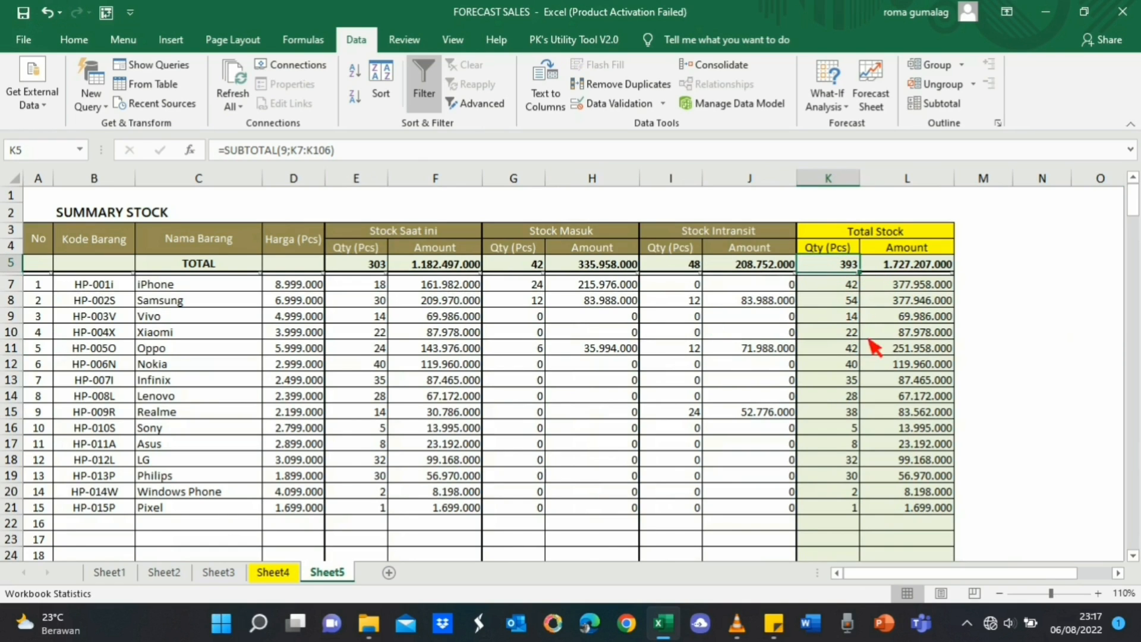
{"action": "left_click", "coordinate": [922, 267]}
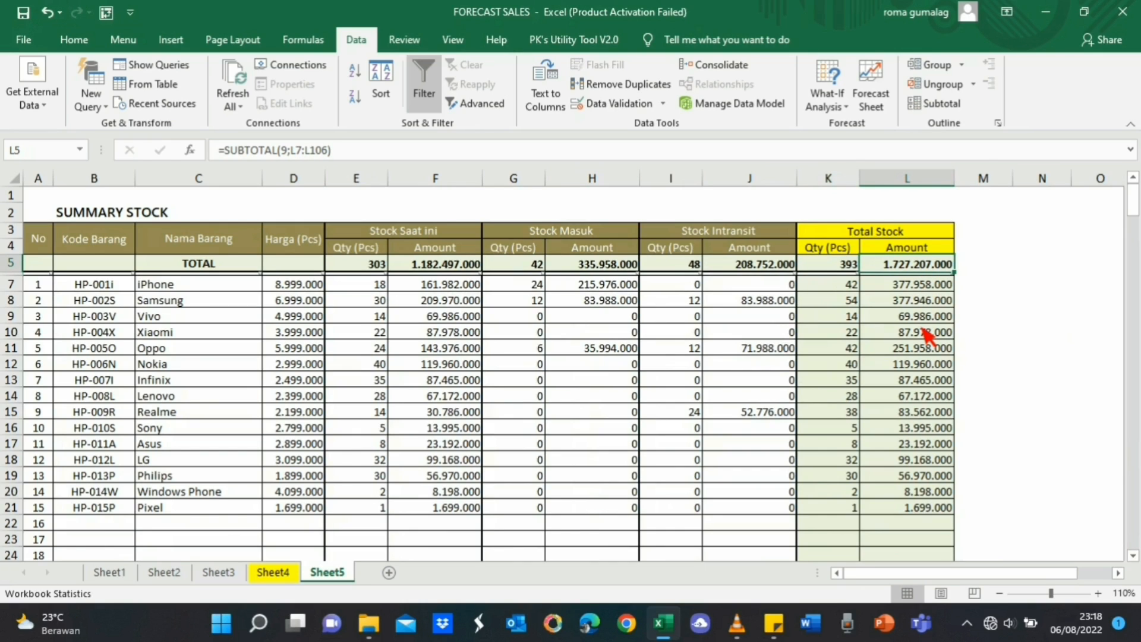
- Filter the Nama Barang column of the Summary Stock table to show only Samsung and iPhone
{"action": "left_click", "coordinate": [109, 304]}
{"action": "scroll", "coordinate": [455, 333], "scroll_direction": "down", "scroll_amount": 3}
{"action": "scroll", "coordinate": [454, 333], "scroll_direction": "up", "scroll_amount": 3}
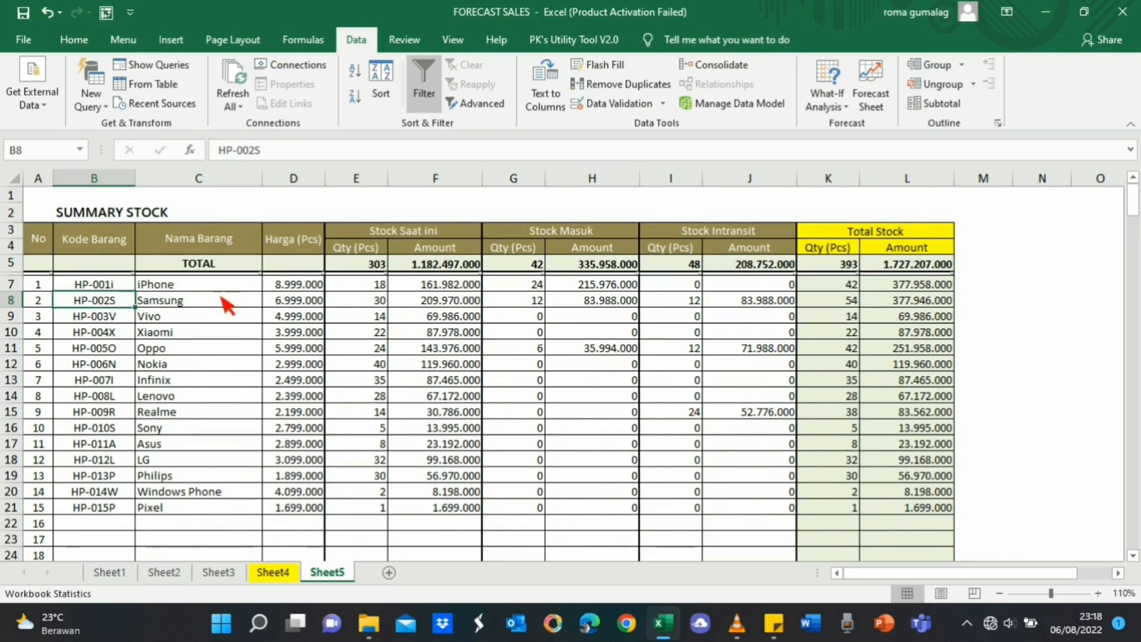
{"action": "left_click", "coordinate": [258, 280]}
{"action": "left_click", "coordinate": [85, 423]}
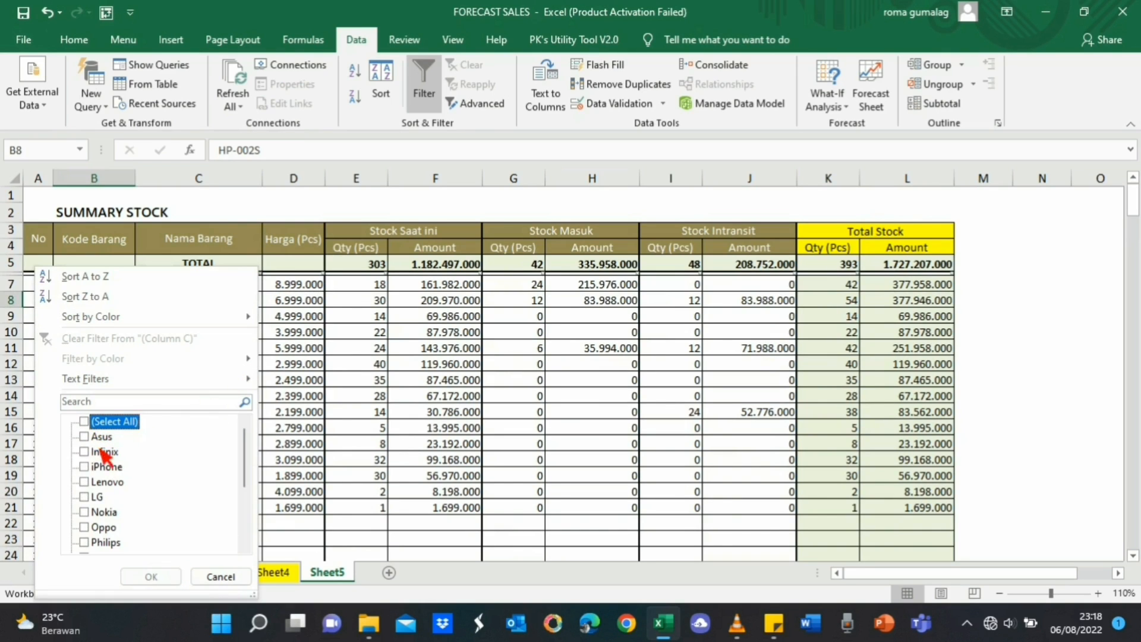
{"action": "scroll", "coordinate": [95, 518], "scroll_direction": "down", "scroll_amount": 3}
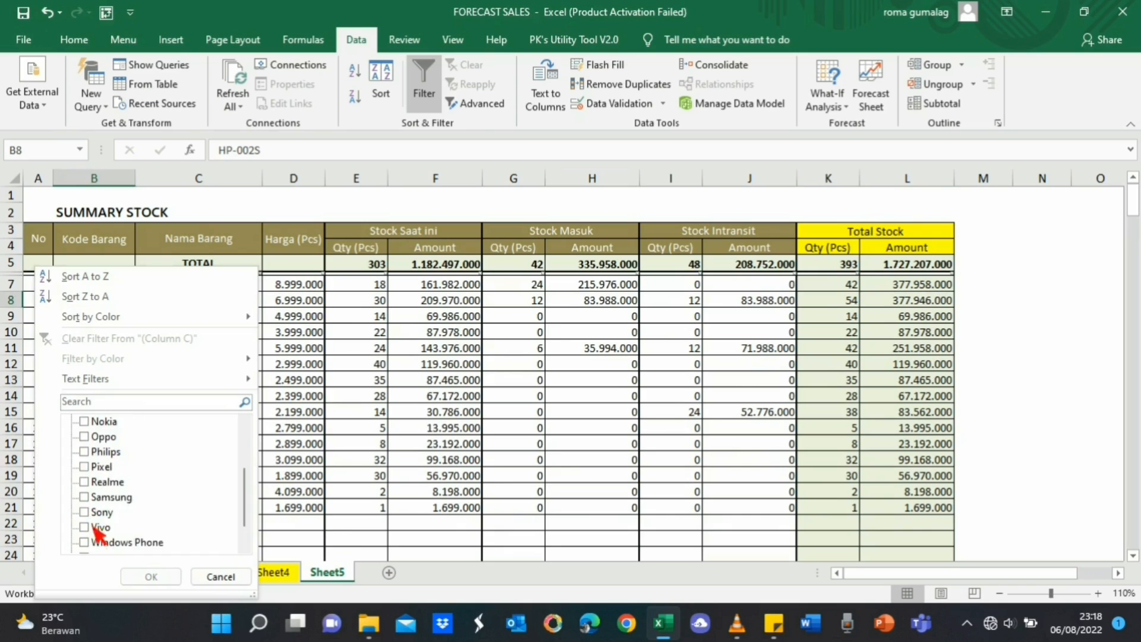
{"action": "left_click", "coordinate": [84, 467]}
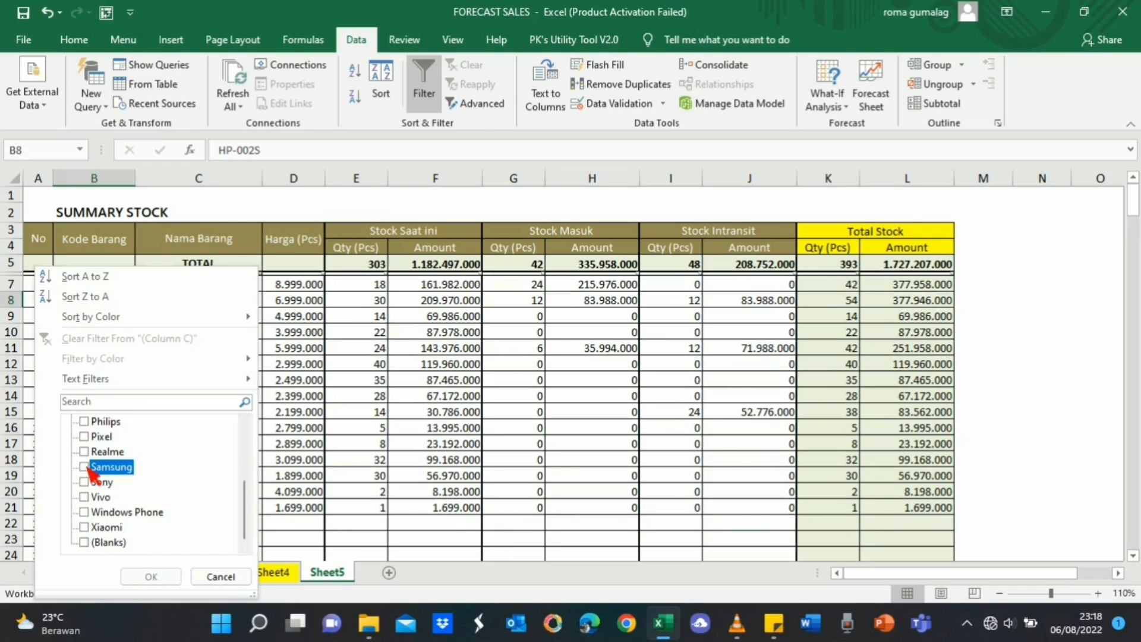
{"action": "scroll", "coordinate": [93, 501], "scroll_direction": "up", "scroll_amount": 3}
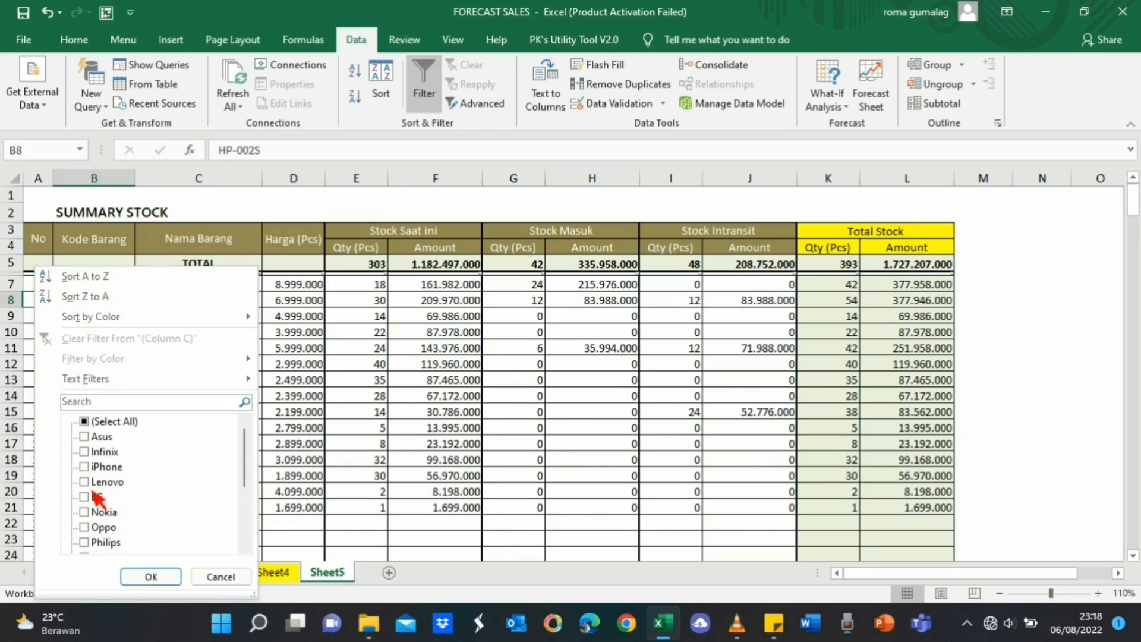
{"action": "left_click", "coordinate": [93, 469]}
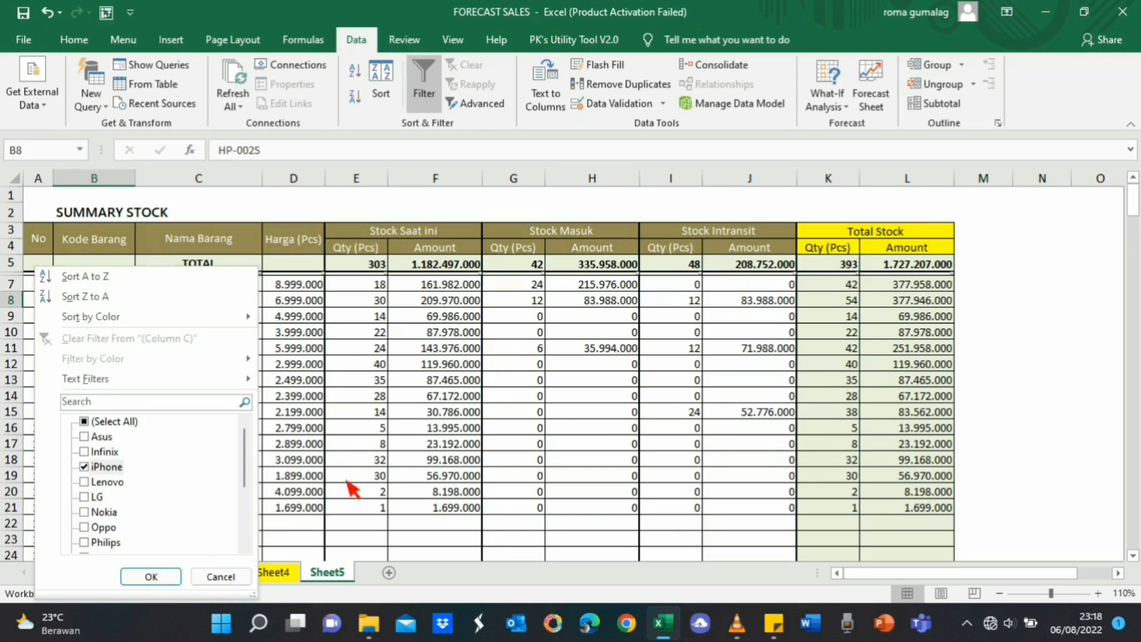
{"action": "left_click", "coordinate": [151, 576]}
{"action": "left_click", "coordinate": [443, 432]}
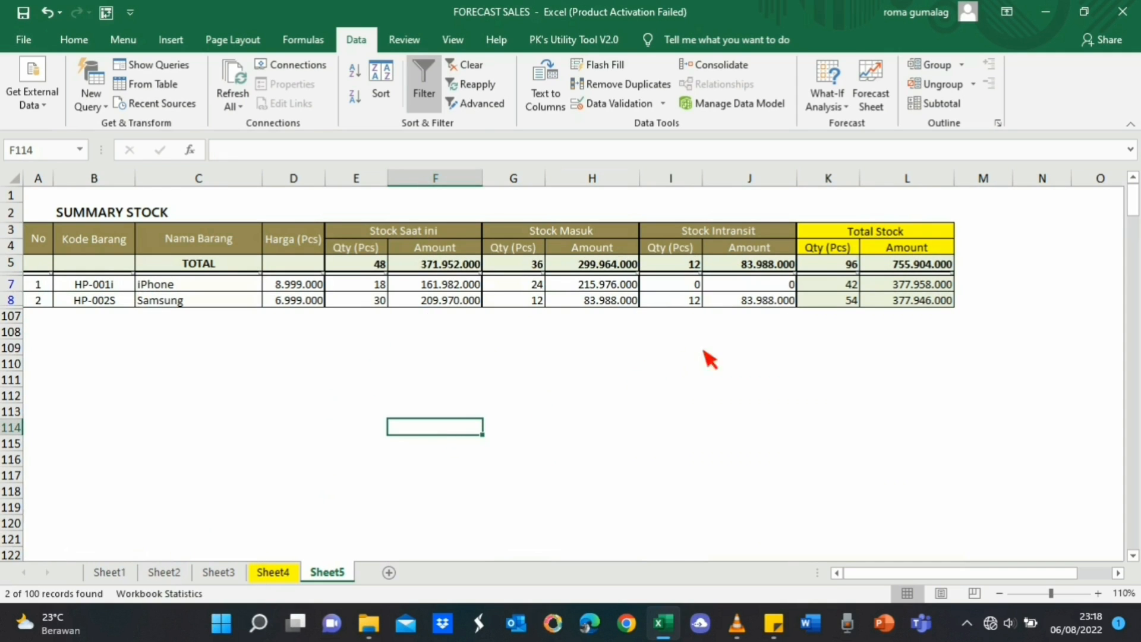
- Examine the TOTAL row's current and incoming stock subtotals for the filtered items
{"action": "left_click", "coordinate": [377, 264]}
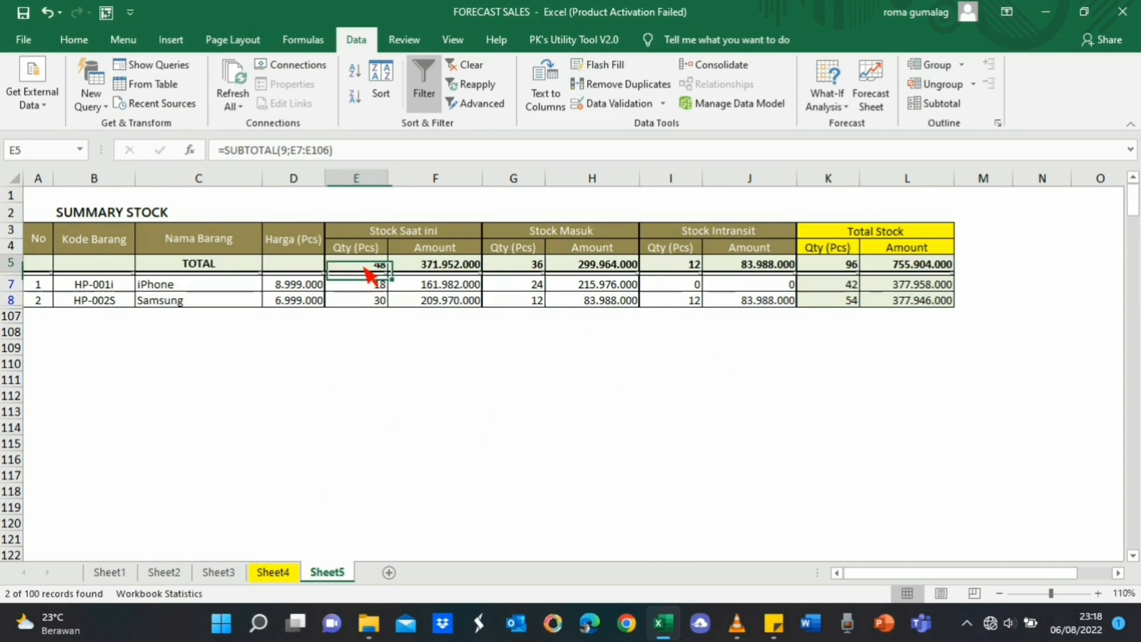
{"action": "left_click", "coordinate": [425, 264]}
{"action": "left_click", "coordinate": [538, 264]}
{"action": "left_click", "coordinate": [657, 333]}
{"action": "left_click", "coordinate": [676, 364]}
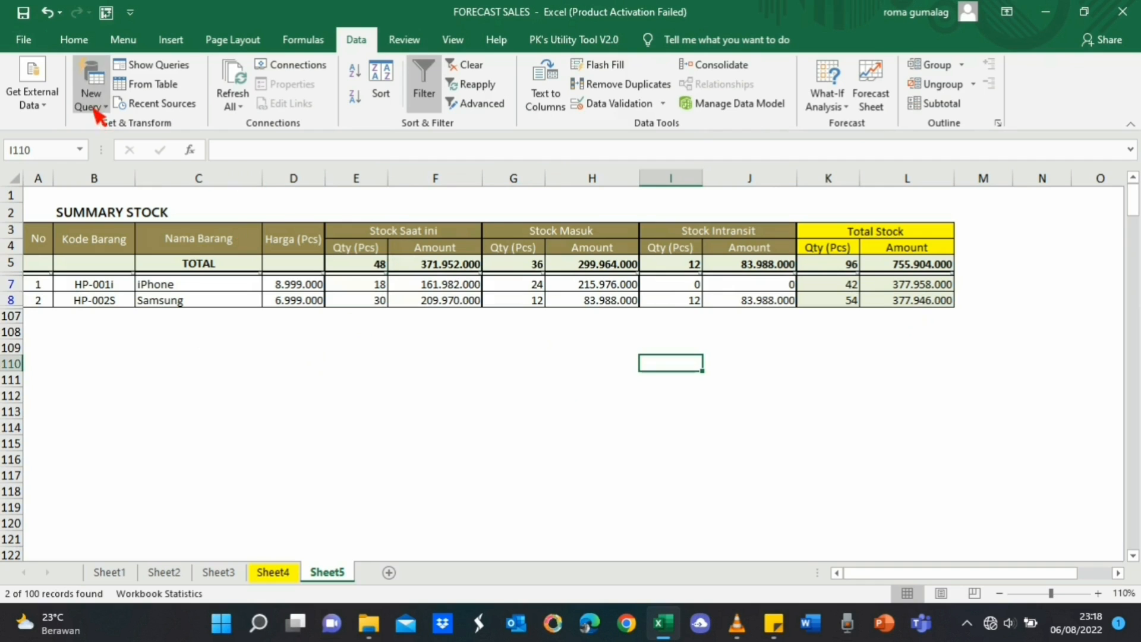
- Clear the item filter to show all rows of the Summary Stock table and save the workbook
{"action": "left_click", "coordinate": [74, 39]}
{"action": "left_click", "coordinate": [1000, 106]}
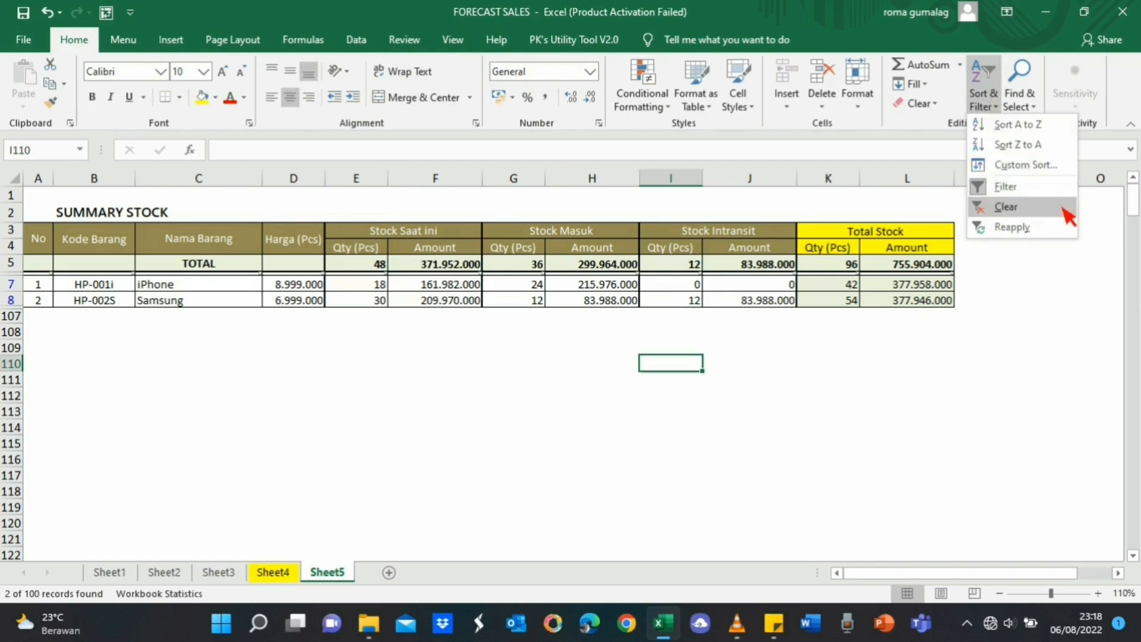
{"action": "left_click", "coordinate": [1066, 211]}
{"action": "left_click", "coordinate": [1032, 332]}
{"action": "left_click", "coordinate": [33, 14]}
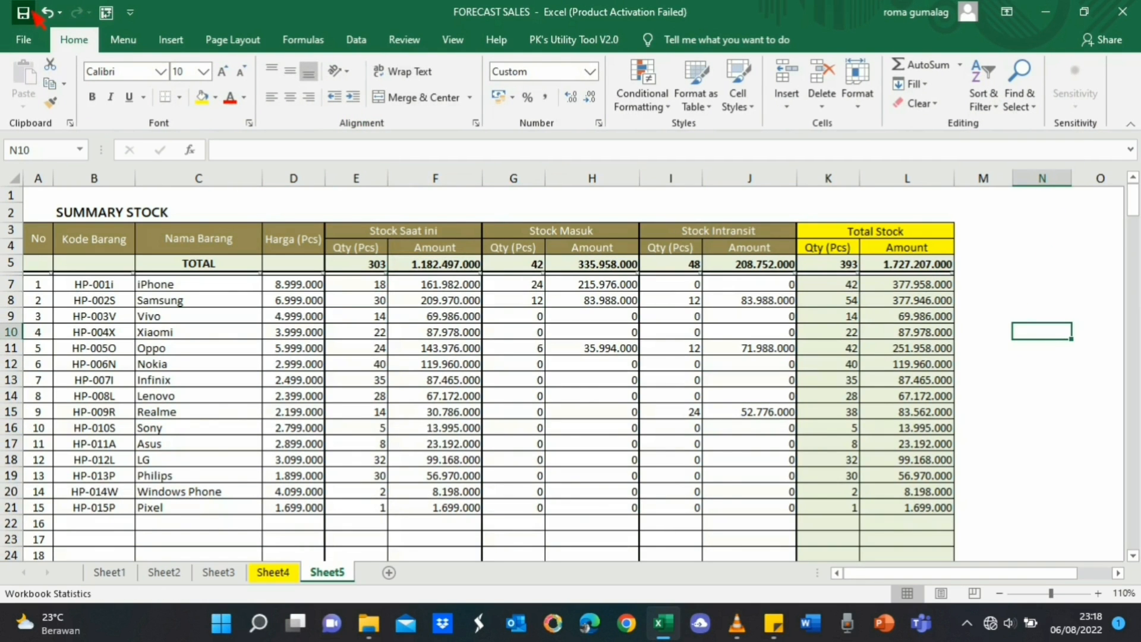
- Examine the empty item code and name cells B22:C29 below the last listed item in the Summary Stock table
{"action": "scroll", "coordinate": [172, 506], "scroll_direction": "down", "scroll_amount": 3}
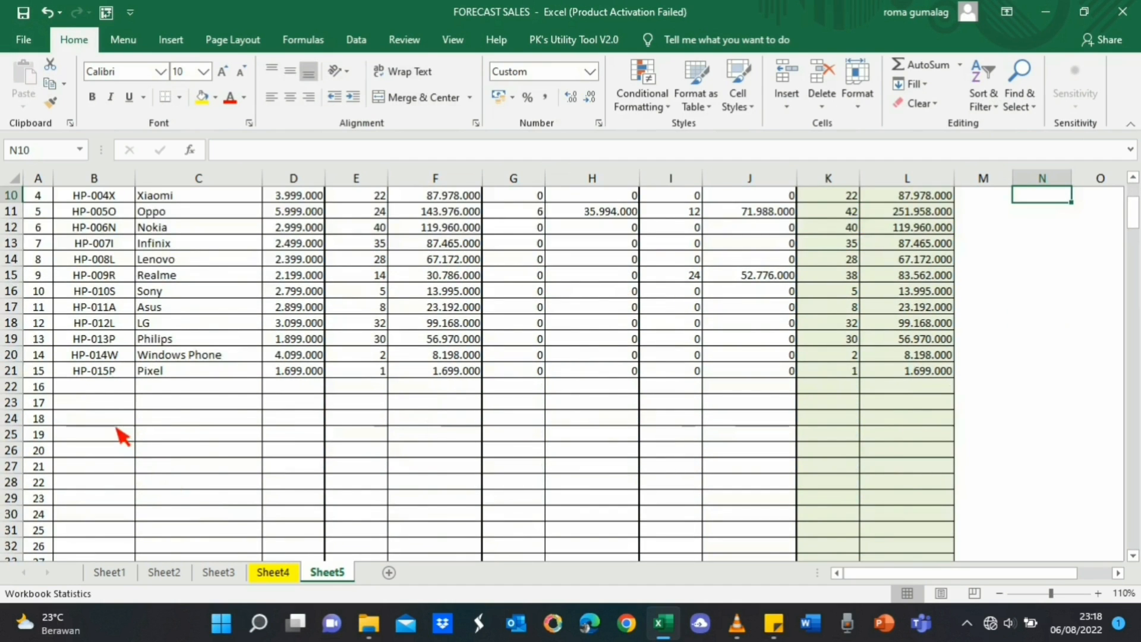
{"action": "scroll", "coordinate": [196, 443], "scroll_direction": "up", "scroll_amount": 3}
{"action": "scroll", "coordinate": [198, 443], "scroll_direction": "down", "scroll_amount": 2}
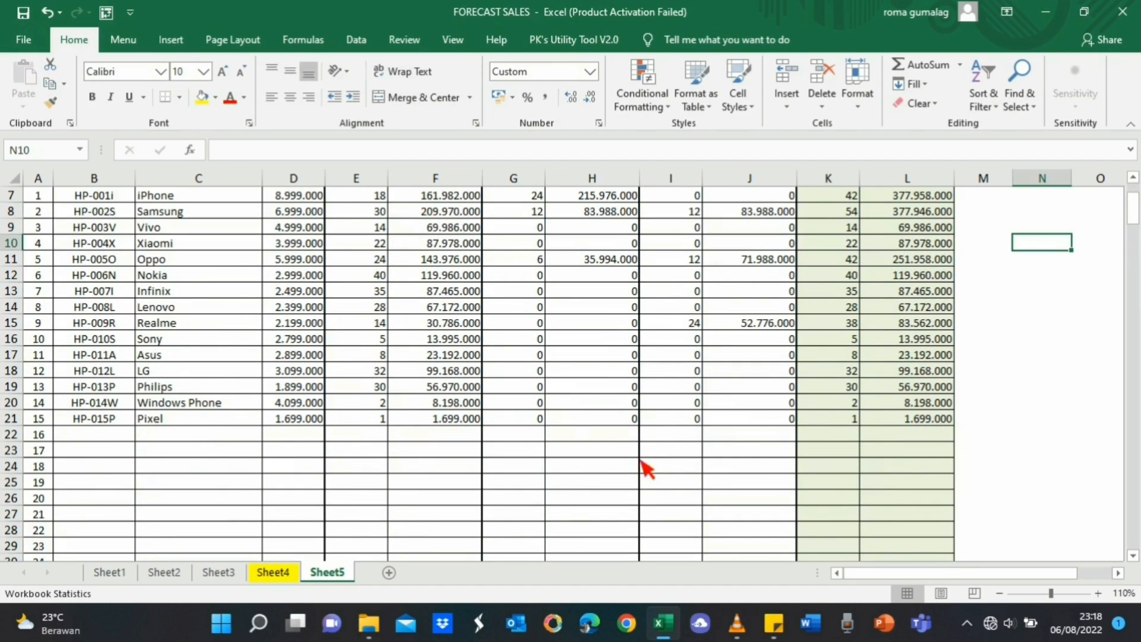
{"action": "scroll", "coordinate": [755, 449], "scroll_direction": "up", "scroll_amount": 2}
{"action": "scroll", "coordinate": [172, 455], "scroll_direction": "down", "scroll_amount": 3}
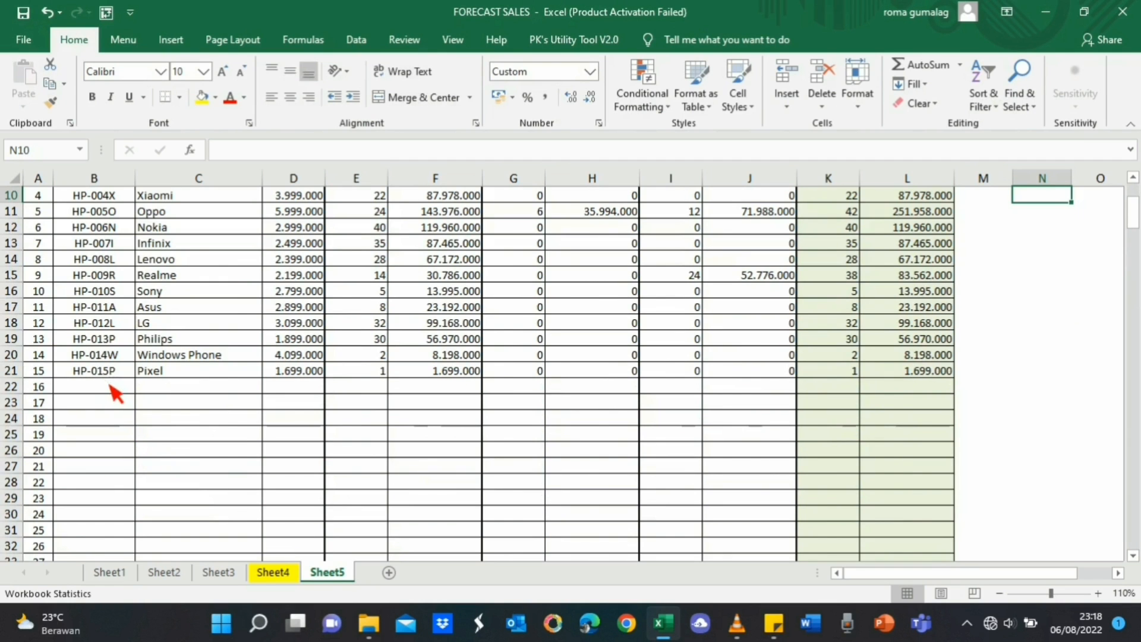
{"action": "scroll", "coordinate": [113, 392], "scroll_direction": "up", "scroll_amount": 1}
{"action": "scroll", "coordinate": [110, 371], "scroll_direction": "down", "scroll_amount": 2}
{"action": "left_click_drag", "start_coordinate": [92, 341], "coordinate": [201, 462]}
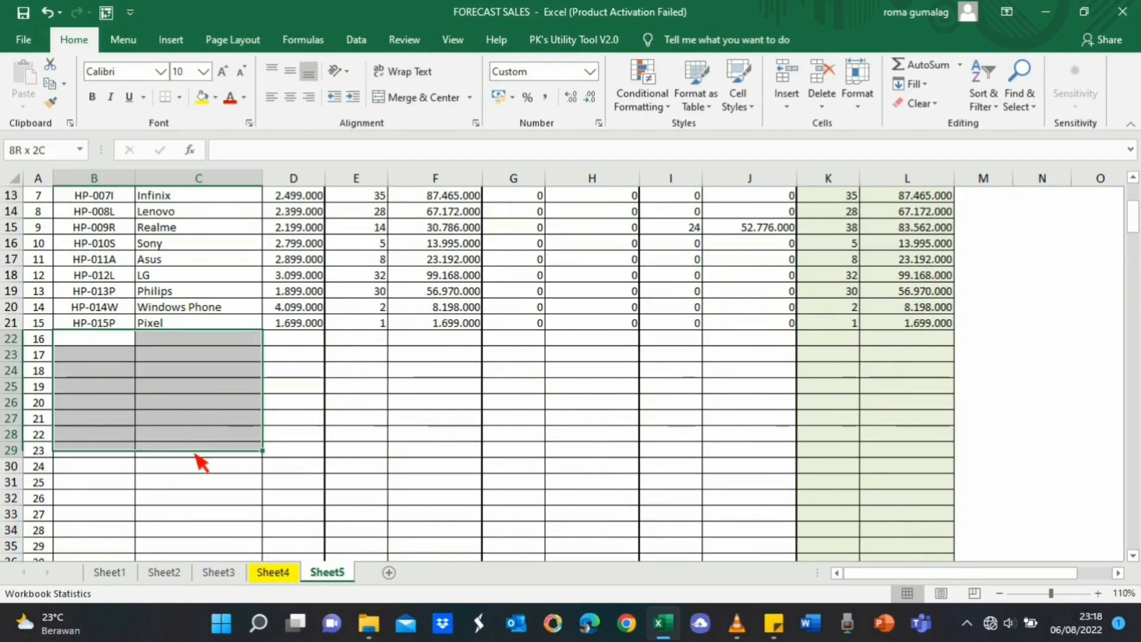
{"action": "scroll", "coordinate": [382, 446], "scroll_direction": "up", "scroll_amount": 4}
{"action": "scroll", "coordinate": [247, 502], "scroll_direction": "down", "scroll_amount": 2}
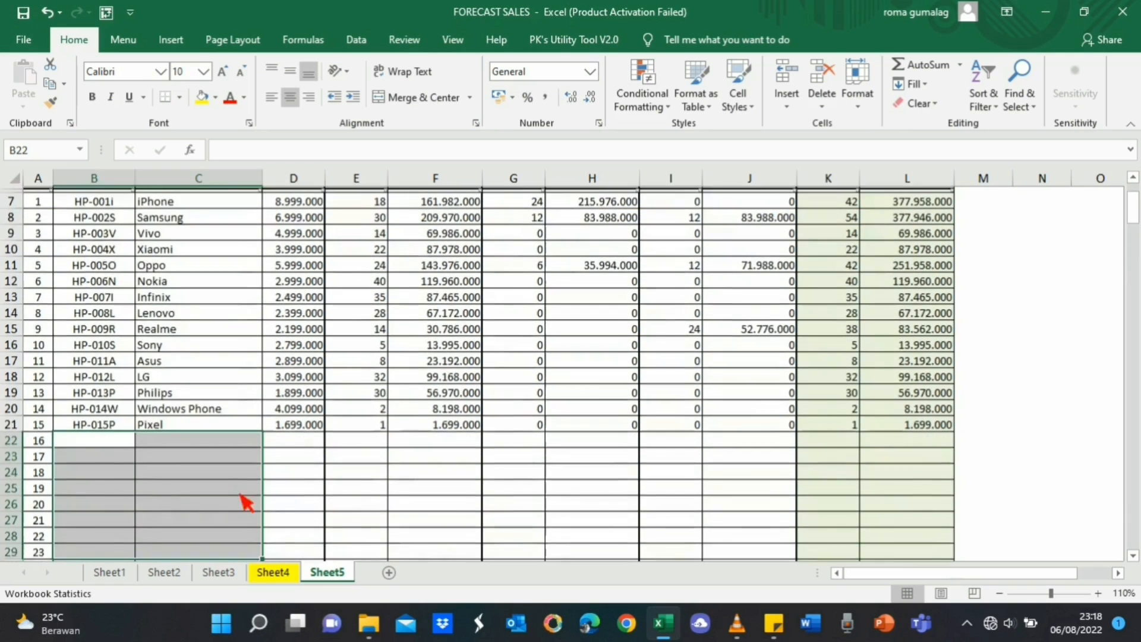
{"action": "scroll", "coordinate": [95, 466], "scroll_direction": "up", "scroll_amount": 2}
{"action": "scroll", "coordinate": [211, 494], "scroll_direction": "down", "scroll_amount": 1}
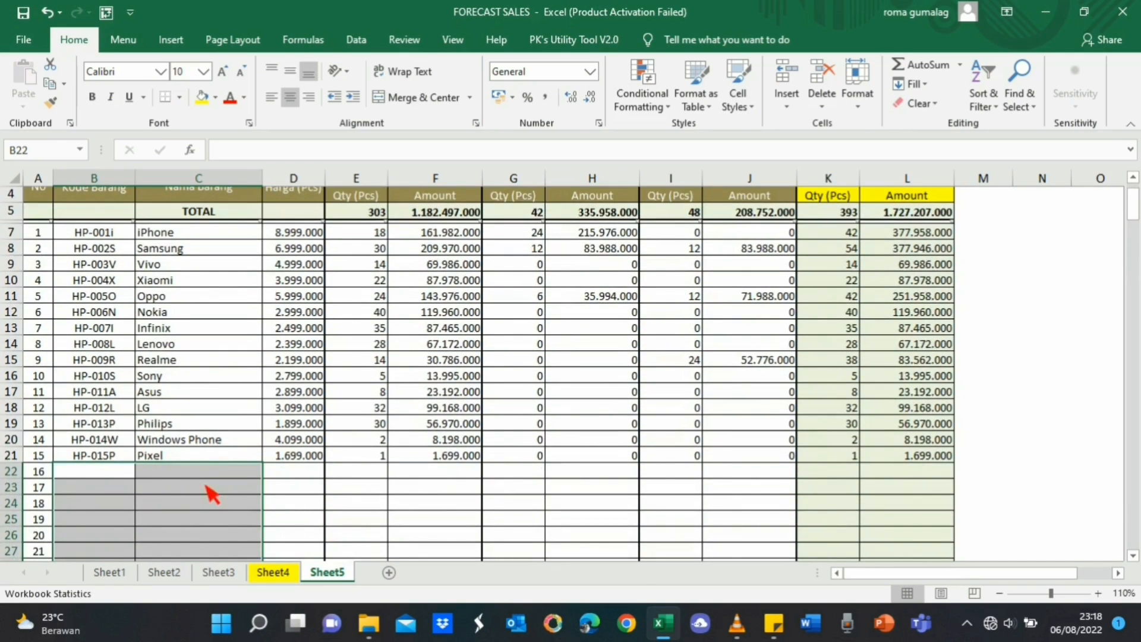
{"action": "scroll", "coordinate": [215, 416], "scroll_direction": "up", "scroll_amount": 1}
{"action": "scroll", "coordinate": [310, 458], "scroll_direction": "down", "scroll_amount": 1}
{"action": "scroll", "coordinate": [357, 497], "scroll_direction": "up", "scroll_amount": 1}
{"action": "left_click", "coordinate": [375, 510]}
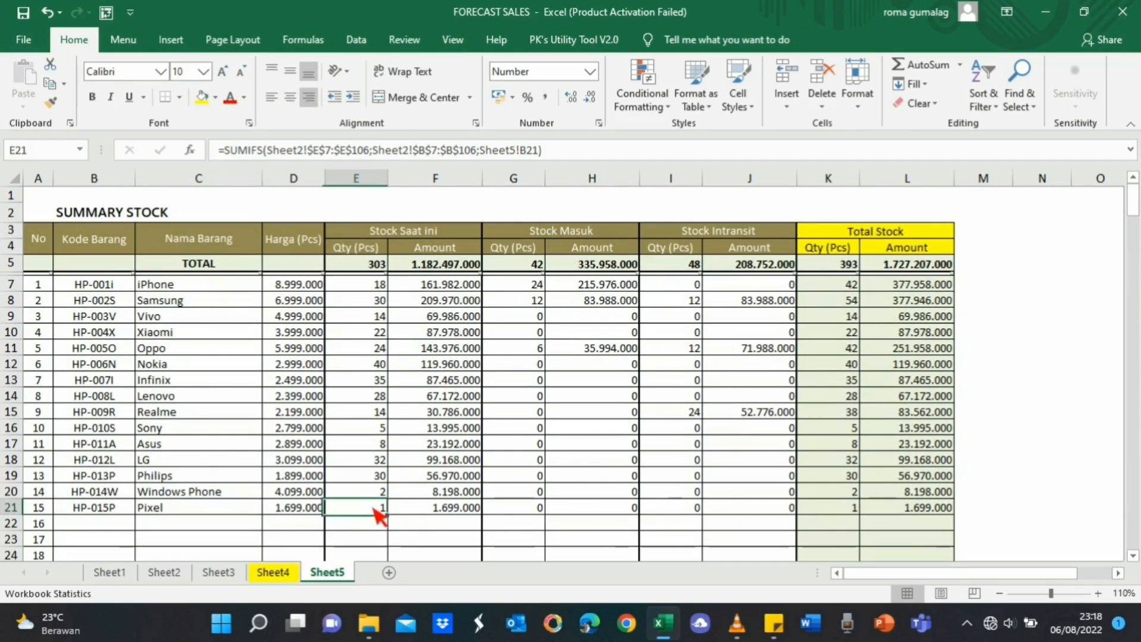
{"action": "left_click", "coordinate": [416, 510]}
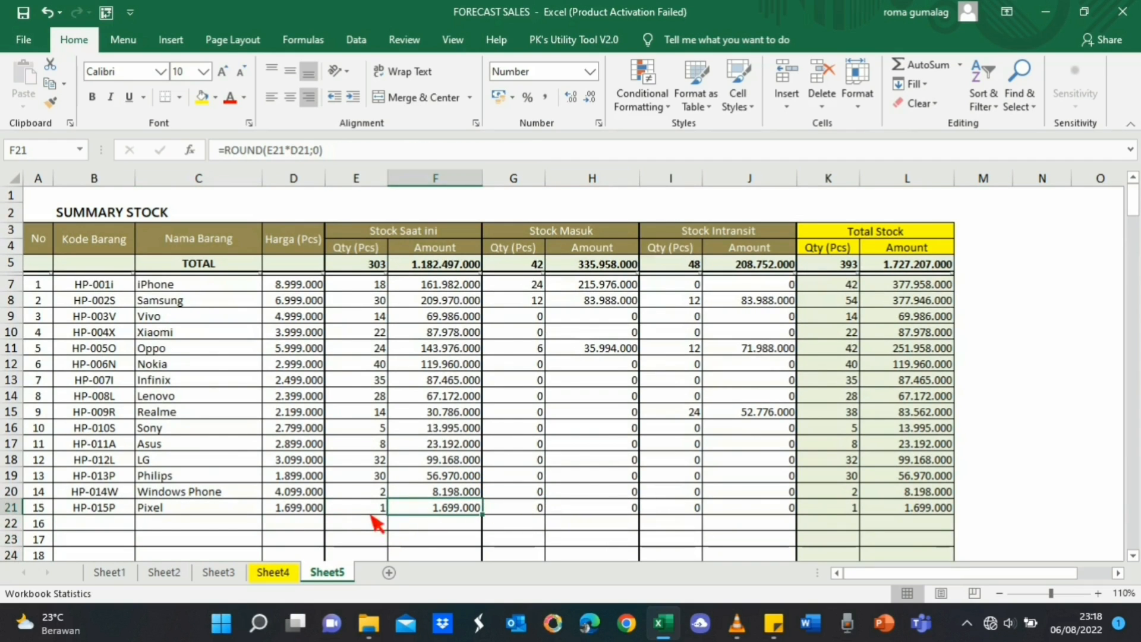
{"action": "left_click_drag", "start_coordinate": [373, 513], "coordinate": [909, 509]}
{"action": "key", "text": "ctrl+c"}
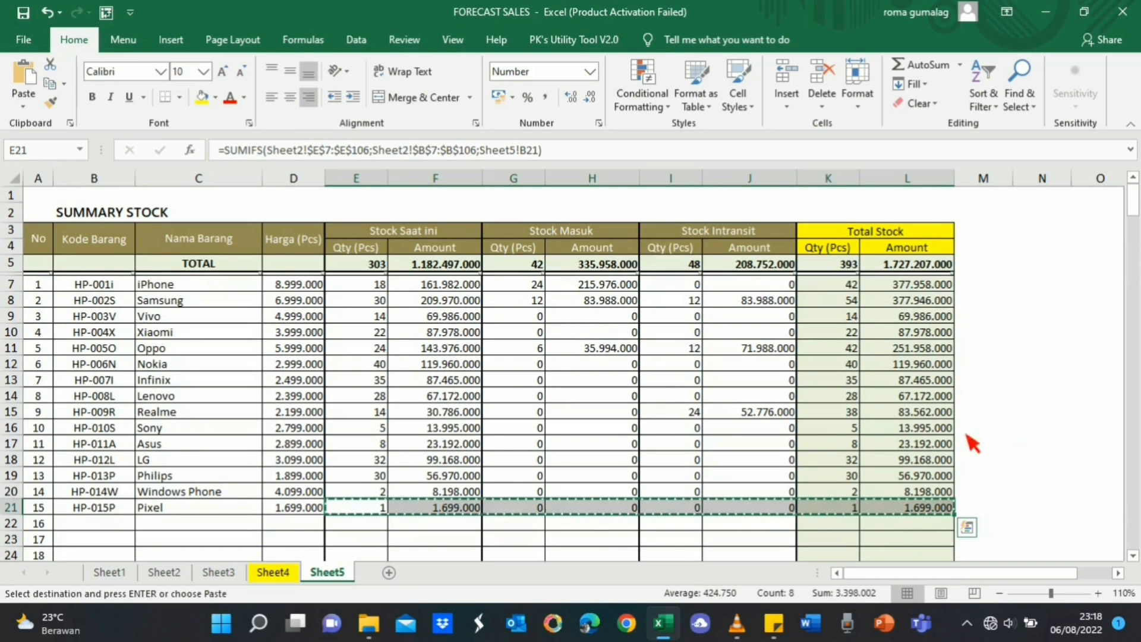
{"action": "scroll", "coordinate": [624, 453], "scroll_direction": "down", "scroll_amount": 3}
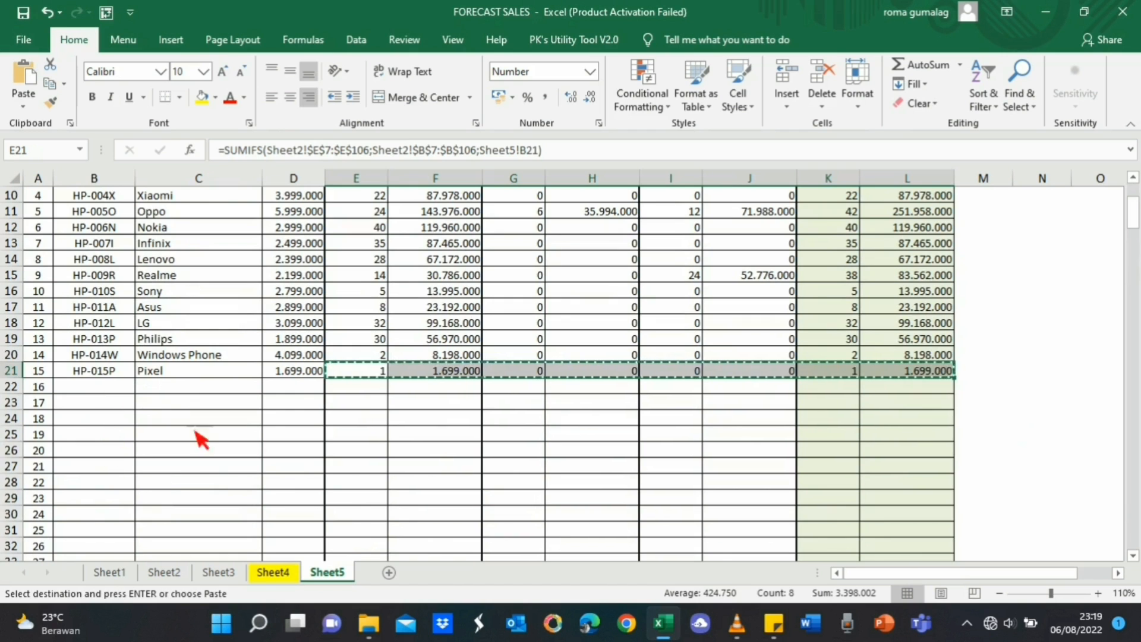
{"action": "scroll", "coordinate": [564, 443], "scroll_direction": "up", "scroll_amount": 3}
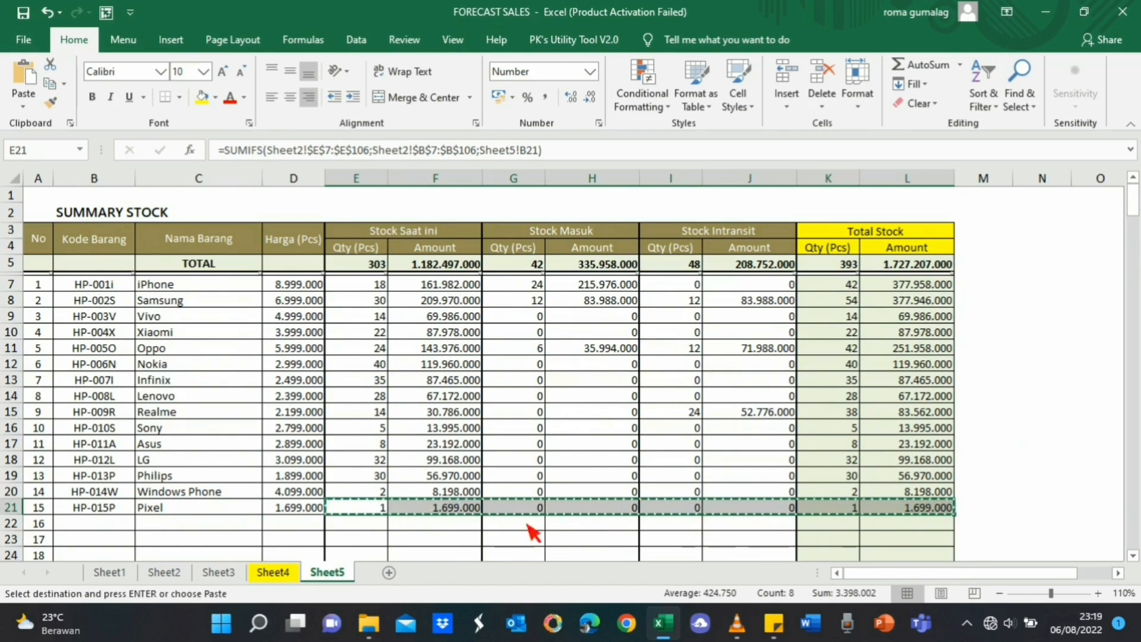
{"action": "scroll", "coordinate": [650, 492], "scroll_direction": "down", "scroll_amount": 1}
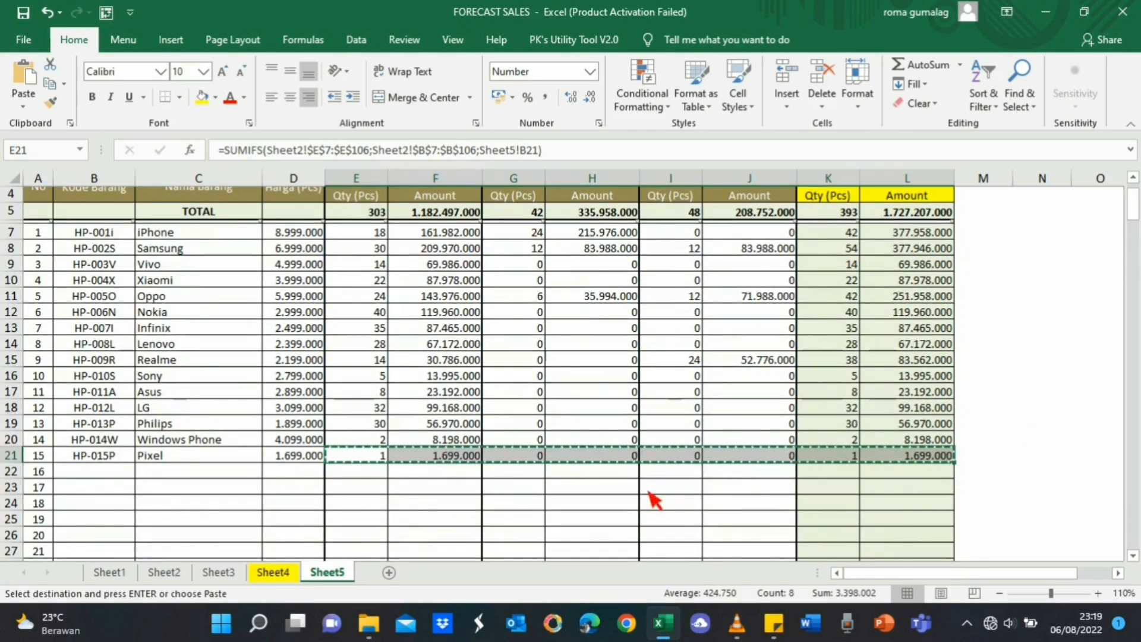
{"action": "left_click", "coordinate": [650, 492]}
{"action": "key", "text": "Escape"}
{"action": "scroll", "coordinate": [351, 423], "scroll_direction": "up", "scroll_amount": 1}
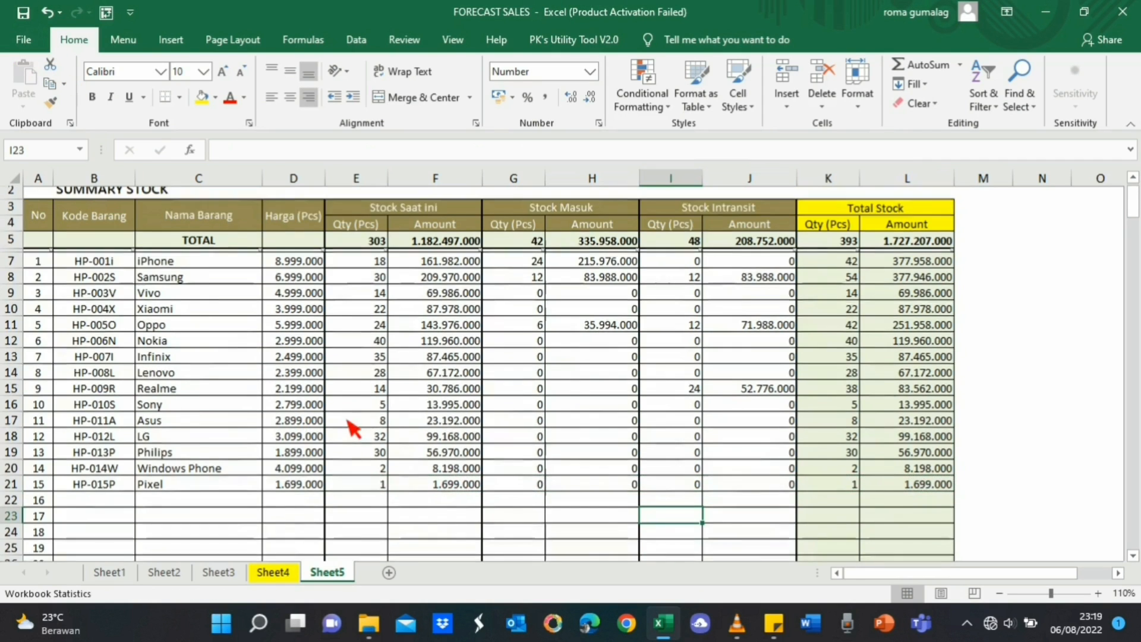
- Examine the blank rows below the last item in the in-transit table on Sheet3, the stock table on Sheet2 and the monthly sales table on Sheet1
{"action": "scroll", "coordinate": [351, 423], "scroll_direction": "up", "scroll_amount": 1}
{"action": "left_click", "coordinate": [218, 572]}
{"action": "scroll", "coordinate": [226, 505], "scroll_direction": "down", "scroll_amount": 2}
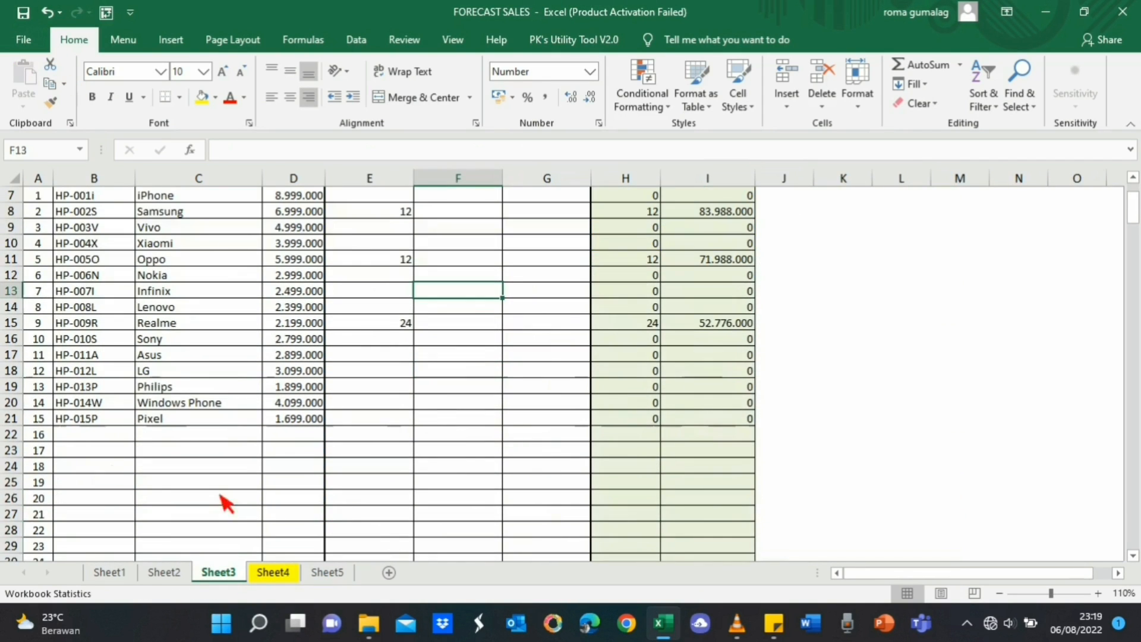
{"action": "scroll", "coordinate": [301, 473], "scroll_direction": "up", "scroll_amount": 2}
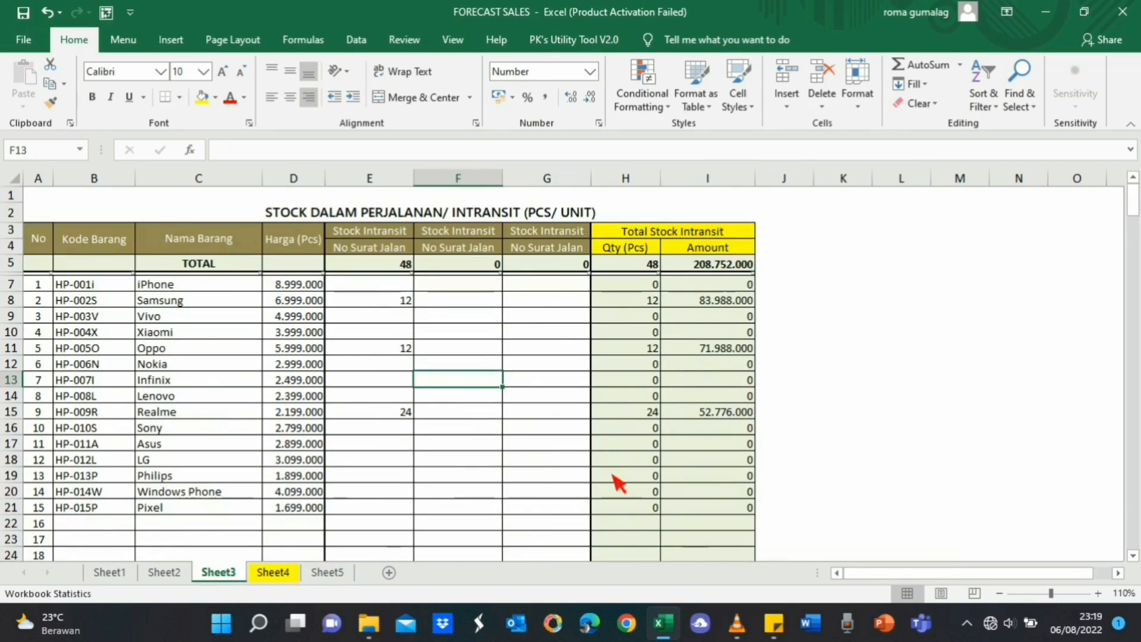
{"action": "left_click", "coordinate": [161, 572]}
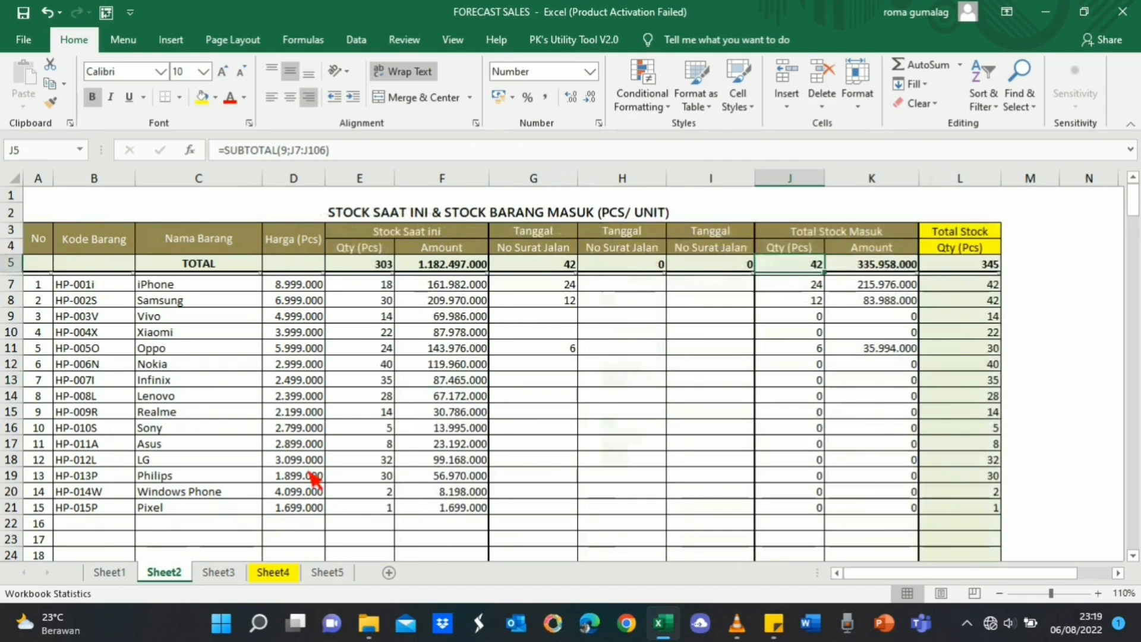
{"action": "scroll", "coordinate": [315, 479], "scroll_direction": "down", "scroll_amount": 3}
{"action": "left_click", "coordinate": [110, 572]}
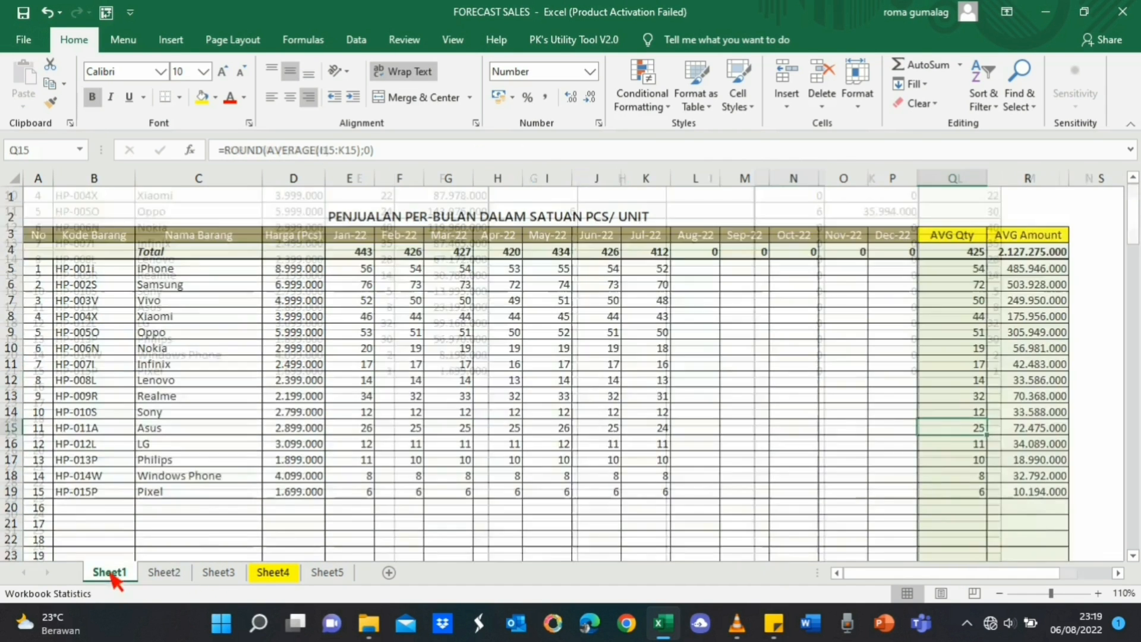
{"action": "scroll", "coordinate": [297, 466], "scroll_direction": "down", "scroll_amount": 2}
{"action": "scroll", "coordinate": [231, 470], "scroll_direction": "up", "scroll_amount": 2}
{"action": "scroll", "coordinate": [303, 490], "scroll_direction": "down", "scroll_amount": 1}
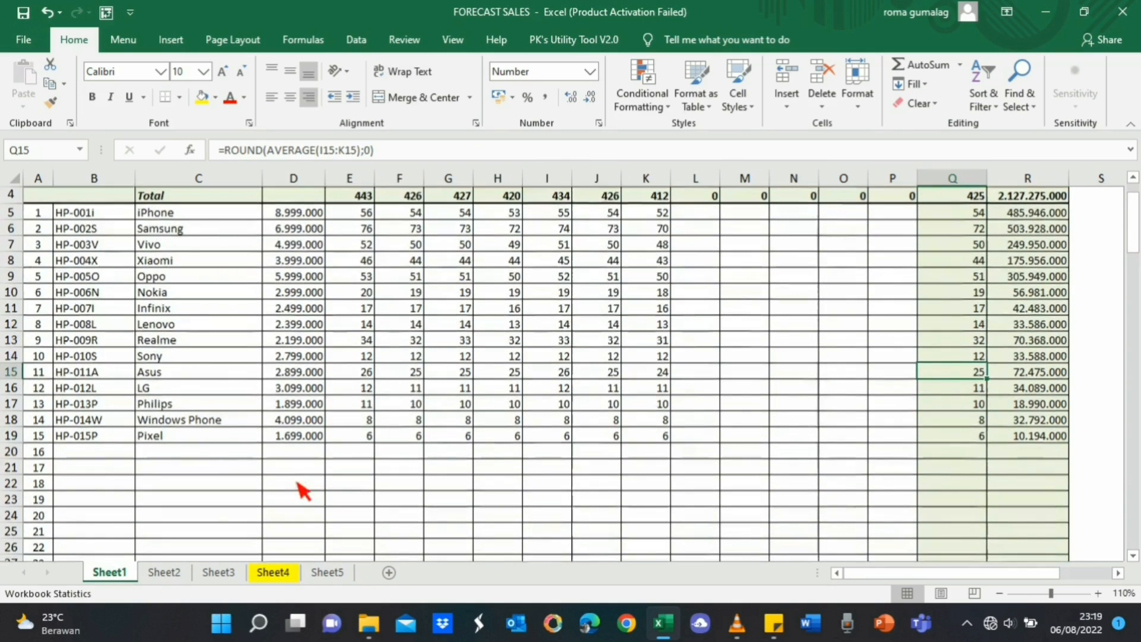
{"action": "scroll", "coordinate": [654, 475], "scroll_direction": "up", "scroll_amount": 1}
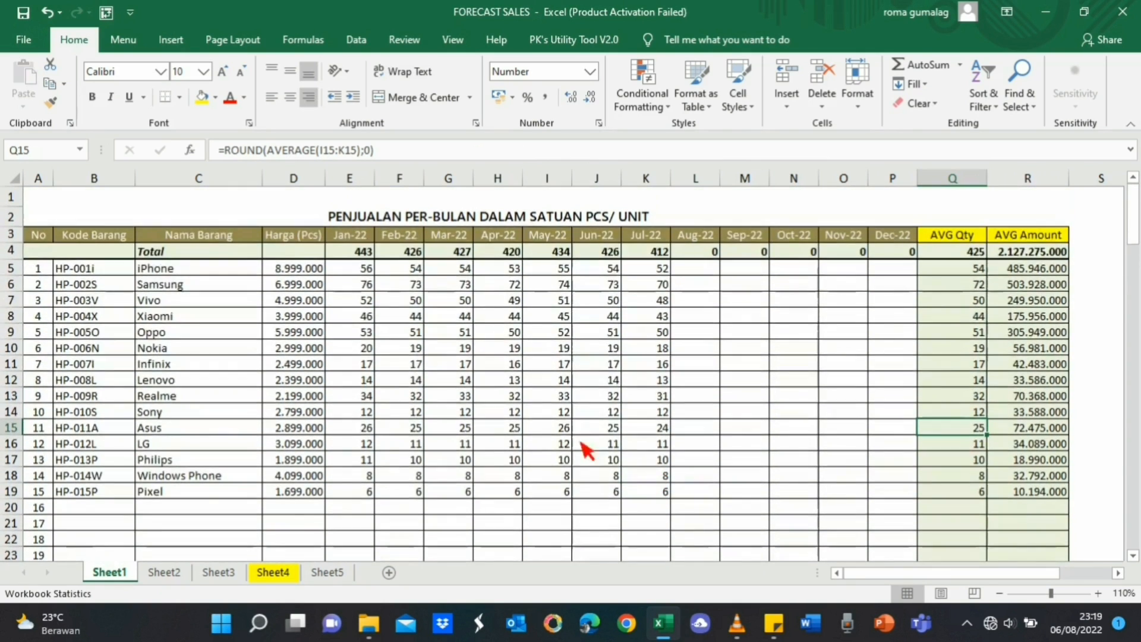
- Examine the suggested and final order table on Sheet4, including the blank rows below its last item
{"action": "left_click", "coordinate": [272, 572]}
{"action": "scroll", "coordinate": [357, 505], "scroll_direction": "down", "scroll_amount": 1}
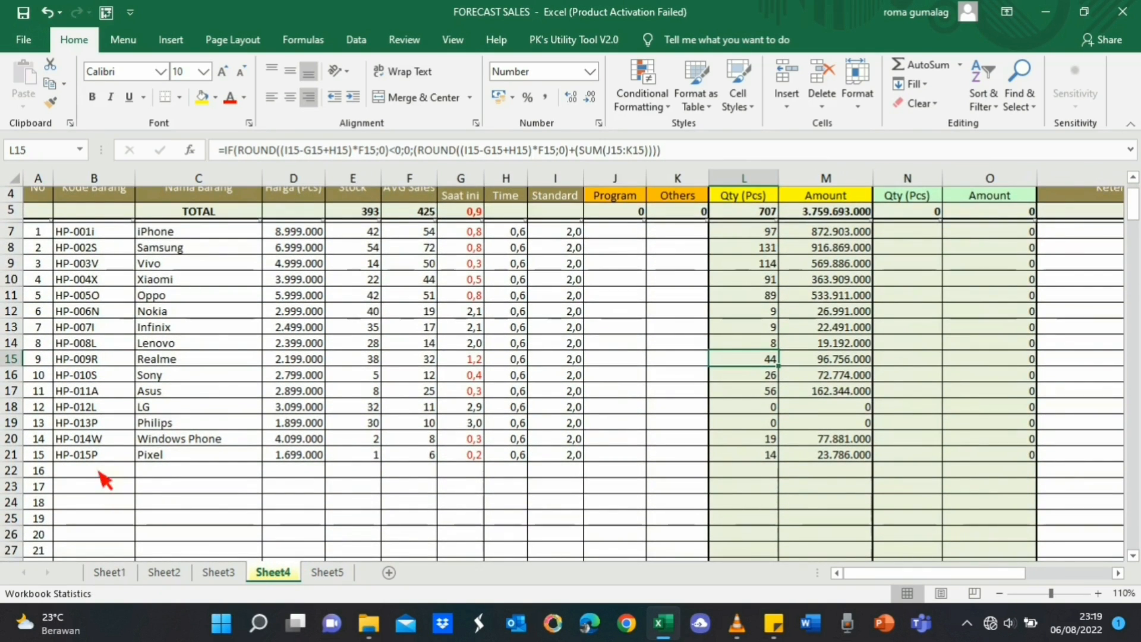
{"action": "scroll", "coordinate": [594, 485], "scroll_direction": "up", "scroll_amount": 1}
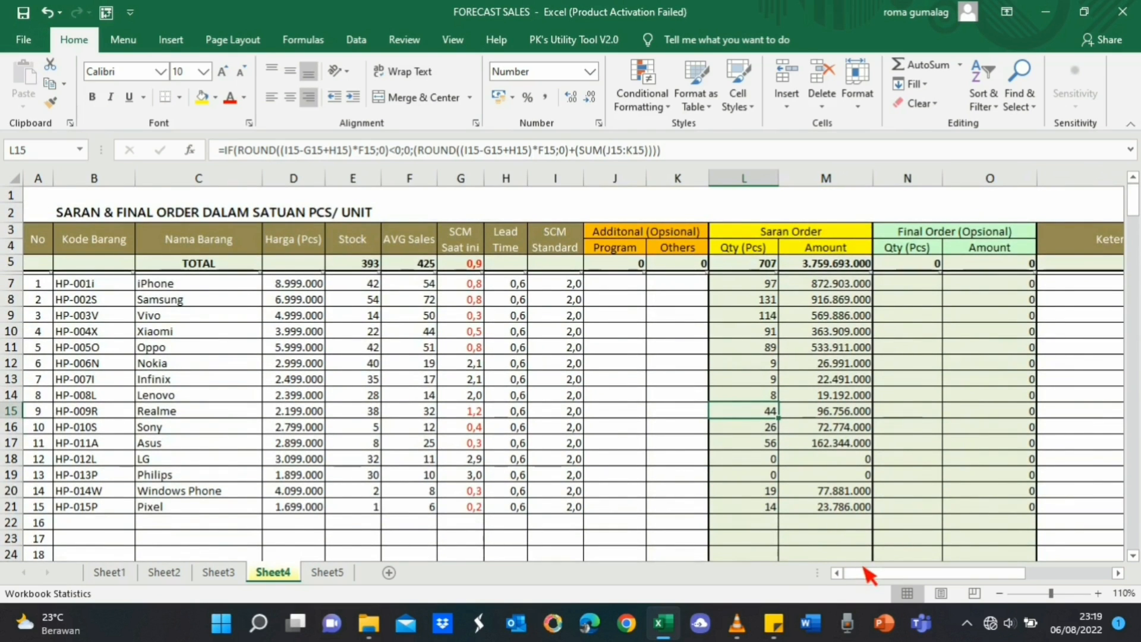
{"action": "mouse_move", "coordinate": [868, 573]}
{"action": "left_mouse_down"}
{"action": "mouse_move", "coordinate": [889, 574]}
{"action": "mouse_move", "coordinate": [868, 574]}
{"action": "left_mouse_up"}
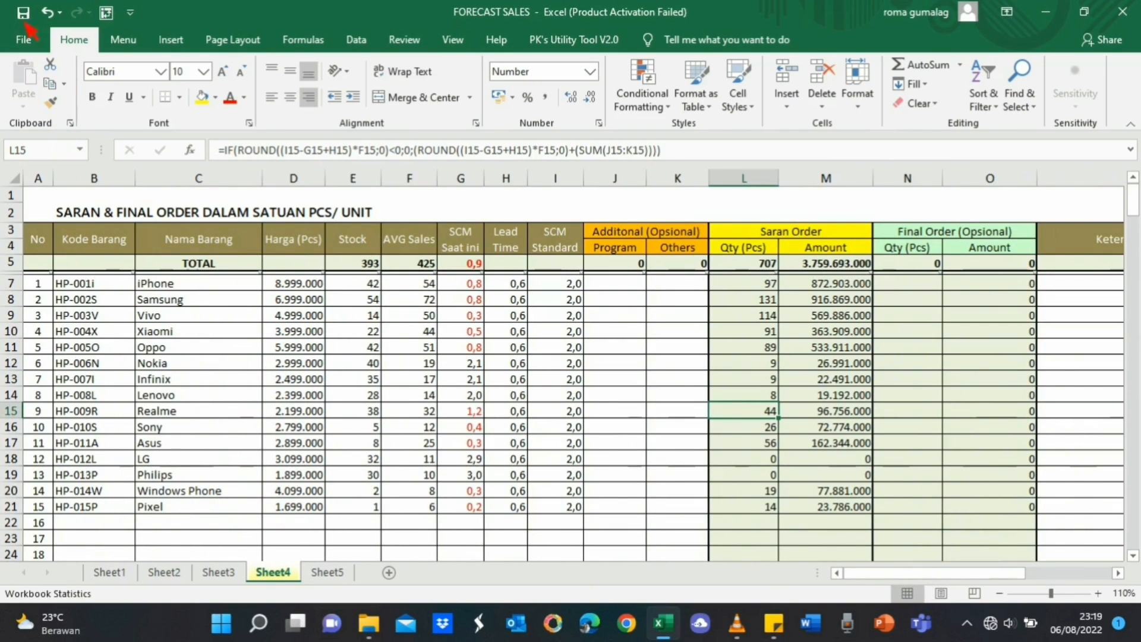
{"action": "left_click", "coordinate": [630, 346]}
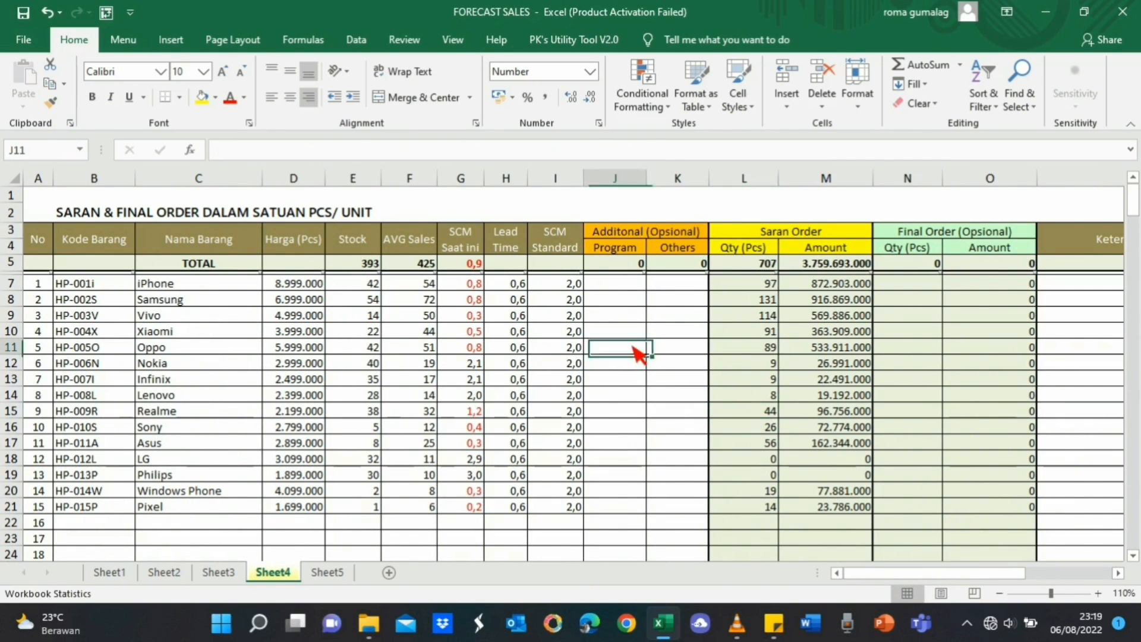
- Check the AVG Sales formula for Infinix on Sheet4 and view the sales and stock sheets before returning to the order table
{"action": "left_click", "coordinate": [389, 384]}
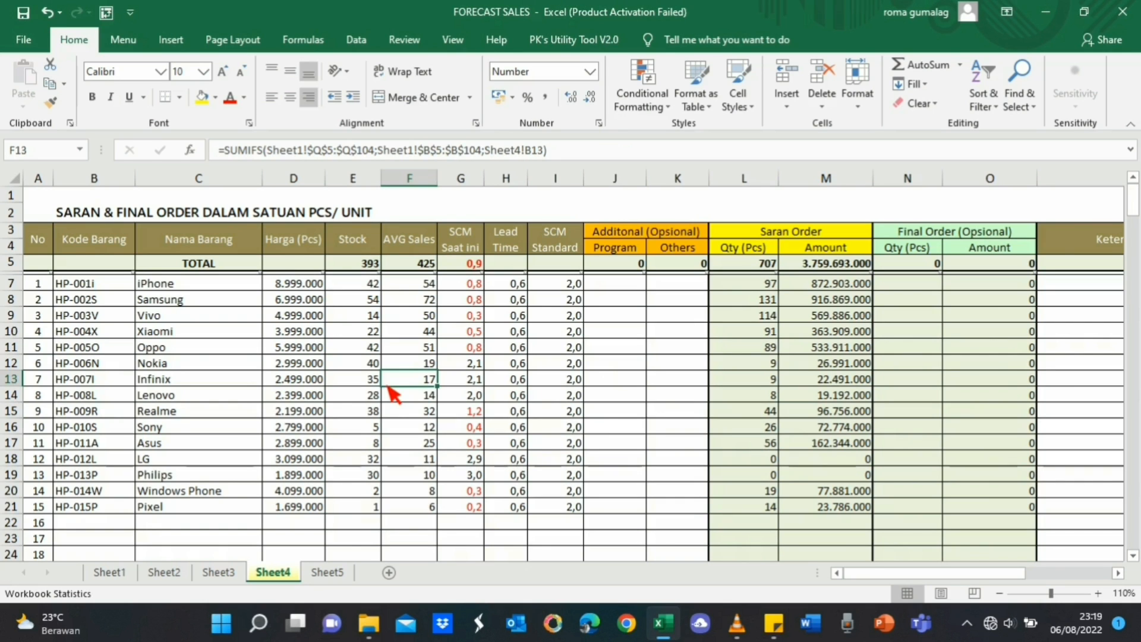
{"action": "left_click", "coordinate": [110, 573]}
{"action": "left_click", "coordinate": [159, 574]}
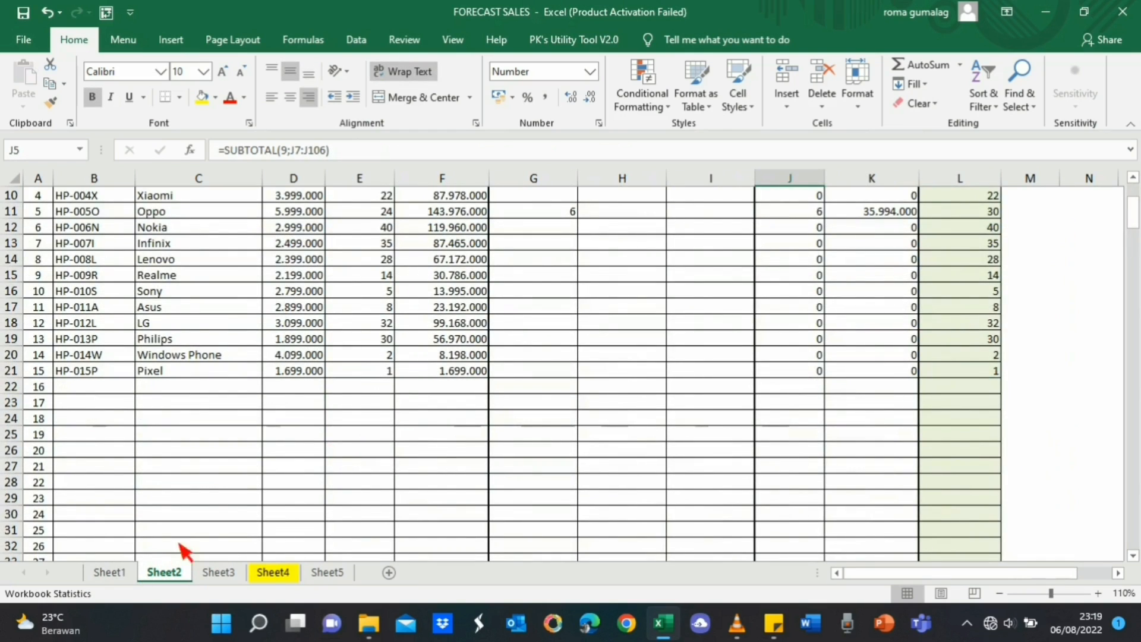
{"action": "scroll", "coordinate": [280, 502], "scroll_direction": "up", "scroll_amount": 3}
{"action": "left_click", "coordinate": [273, 572]}
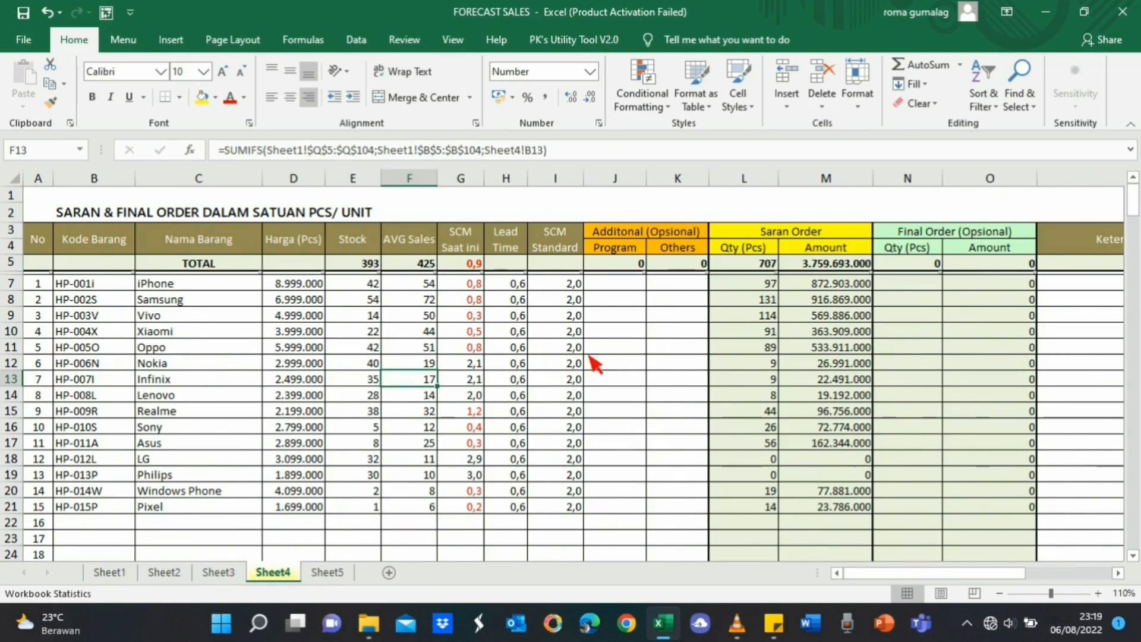
{"action": "left_click", "coordinate": [639, 349]}
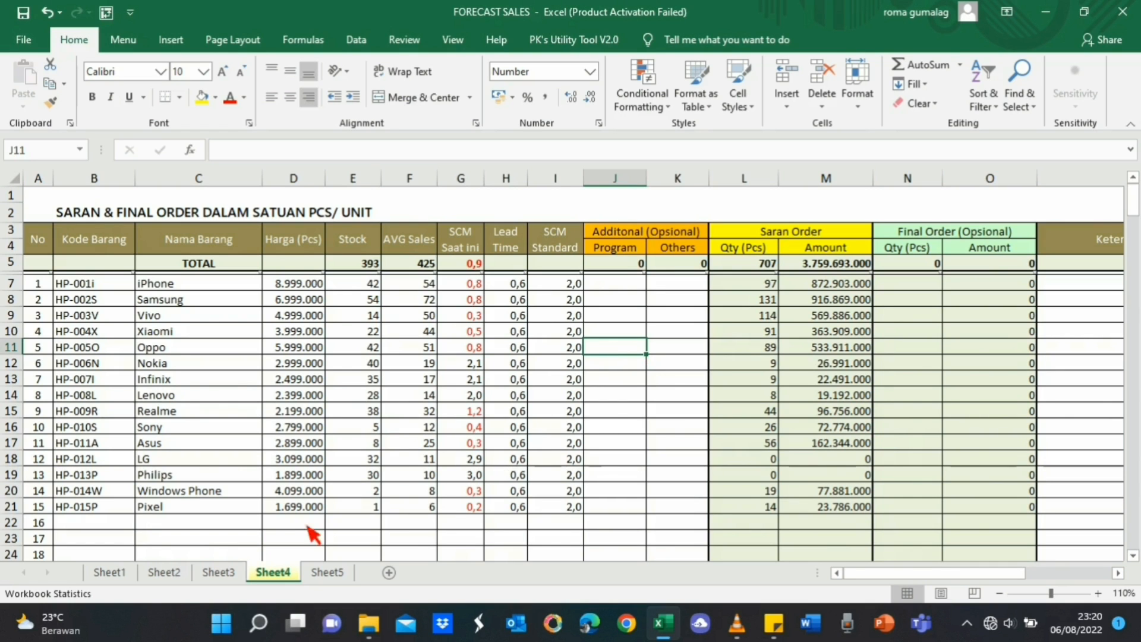
- Review the AVG Qty column and empty Aug-22 column on Sheet1, checking which months the Q5 average formula covers
{"action": "left_click", "coordinate": [109, 573]}
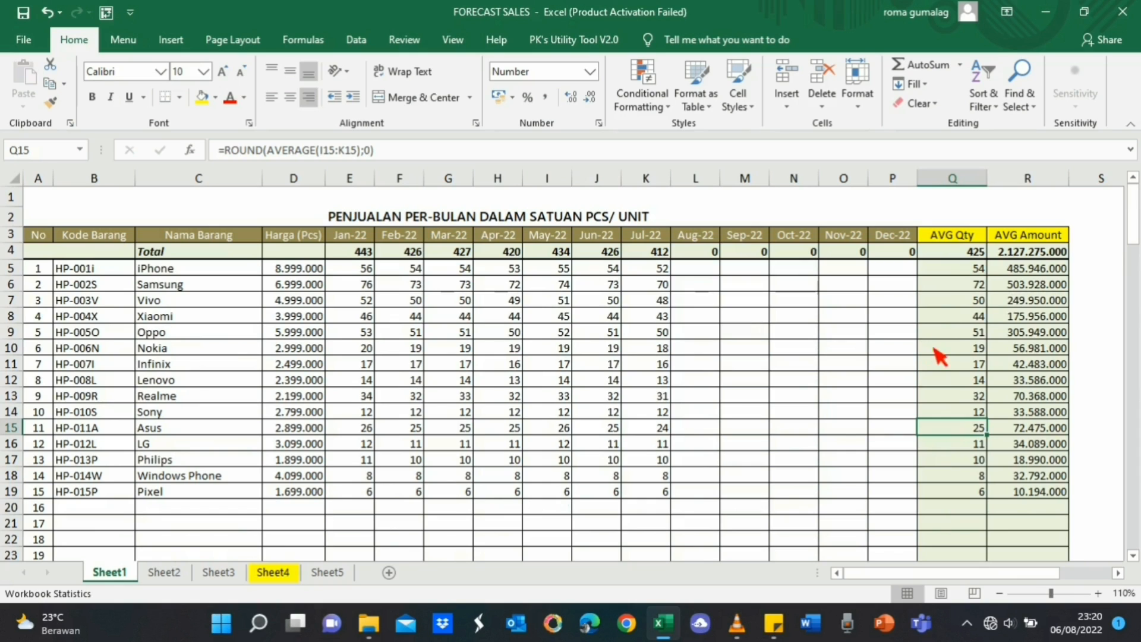
{"action": "left_click_drag", "start_coordinate": [971, 274], "coordinate": [984, 510]}
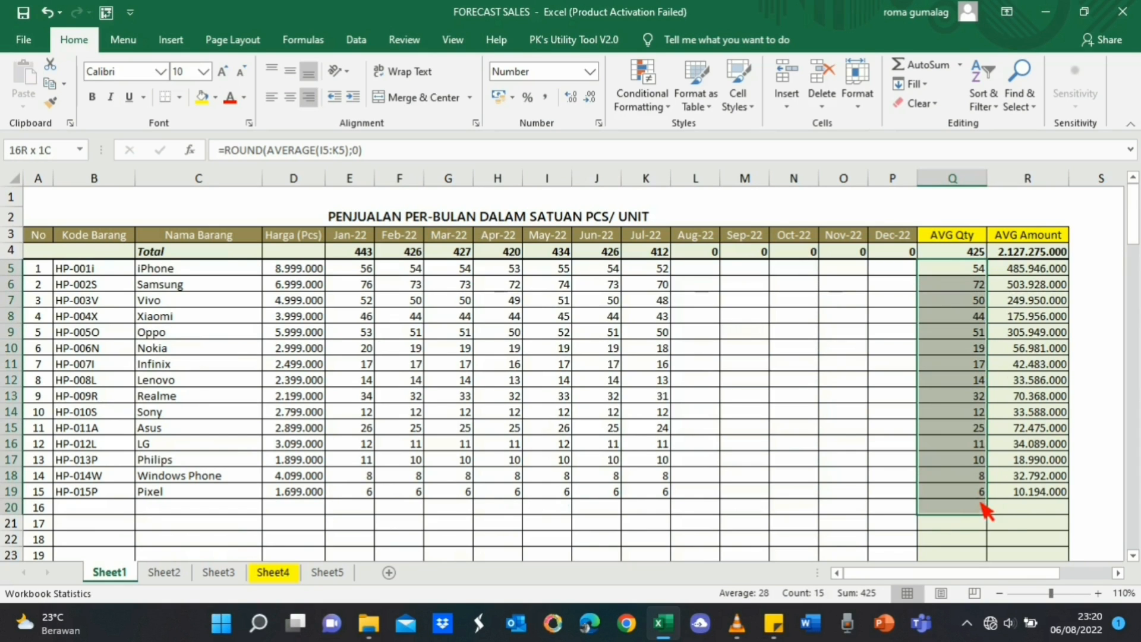
{"action": "left_click", "coordinate": [654, 318]}
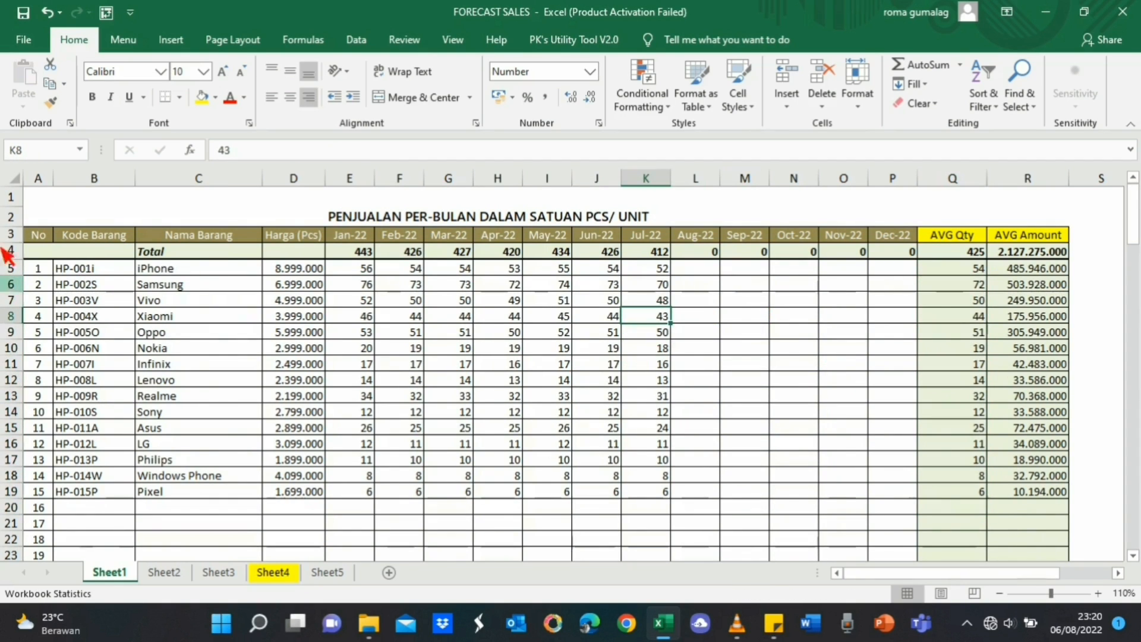
{"action": "left_click_drag", "start_coordinate": [707, 273], "coordinate": [714, 499]}
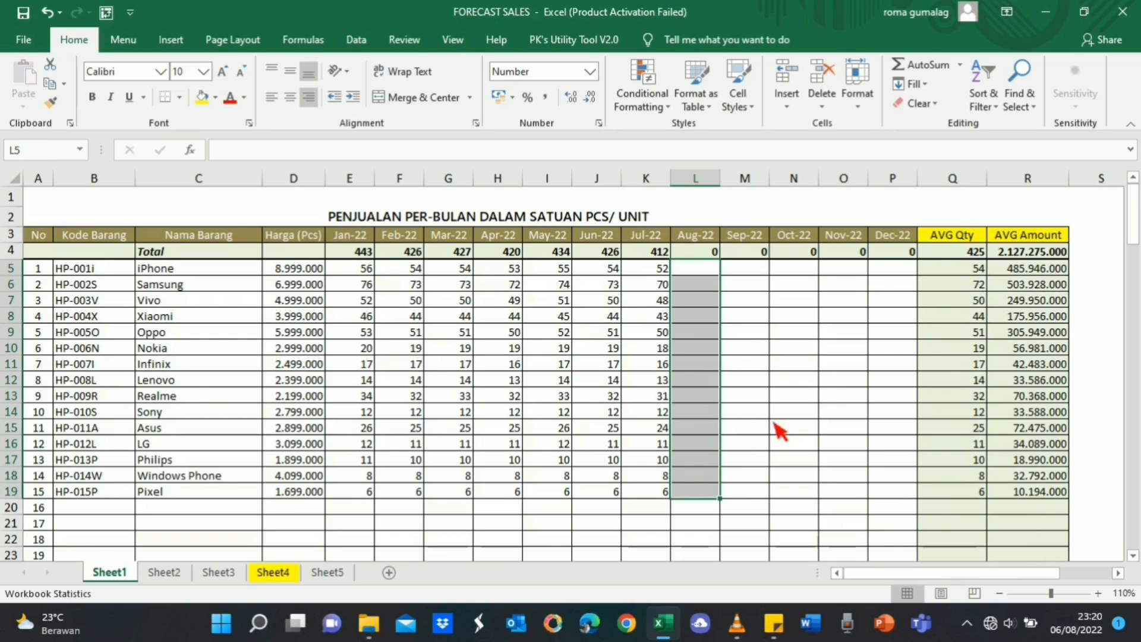
{"action": "left_click_drag", "start_coordinate": [976, 276], "coordinate": [958, 494]}
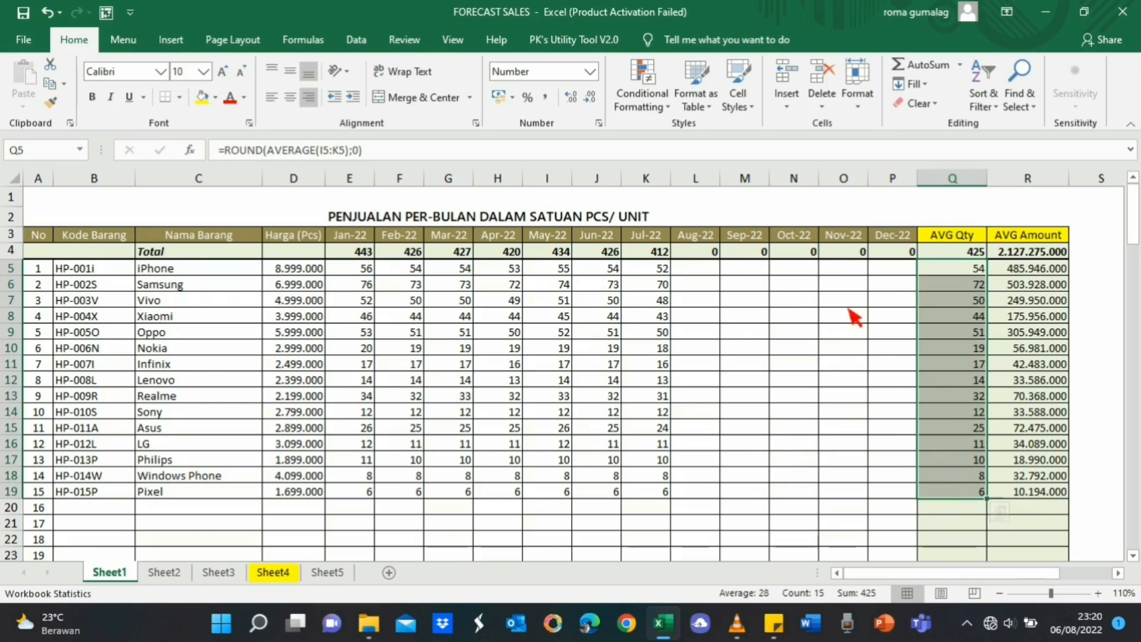
{"action": "left_click", "coordinate": [657, 267]}
{"action": "left_click", "coordinate": [943, 265]}
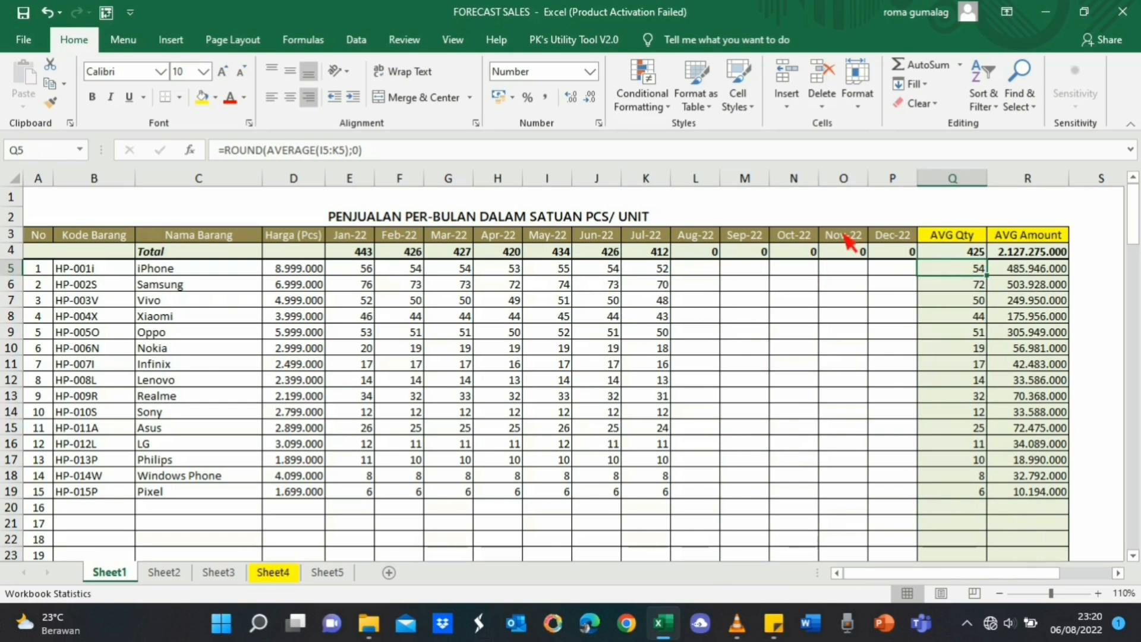
{"action": "left_click", "coordinate": [777, 156]}
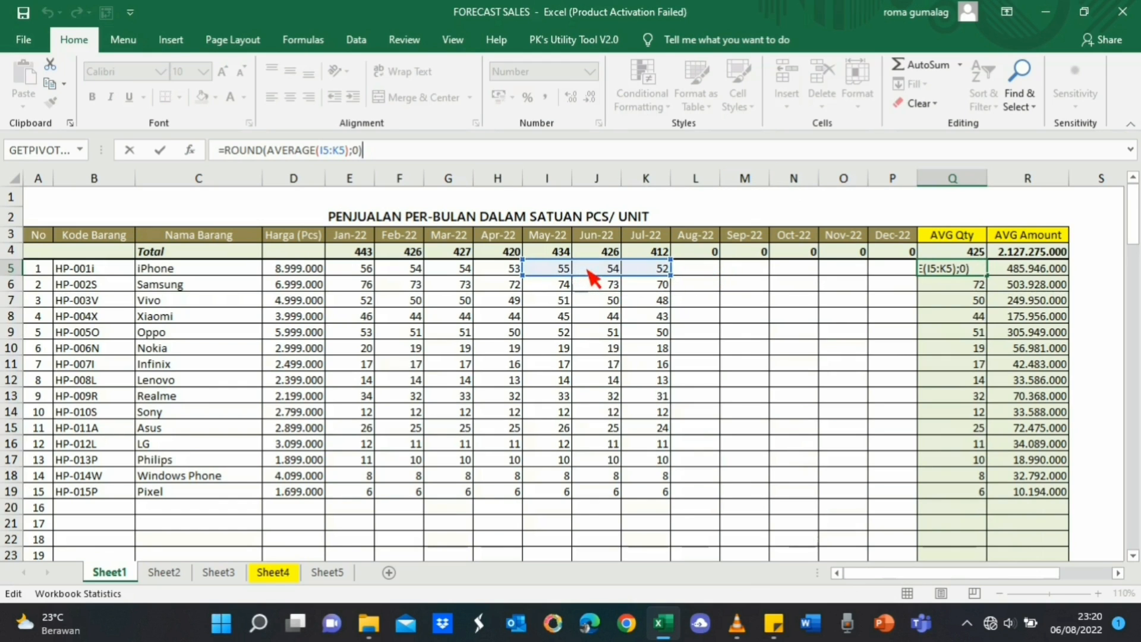
{"action": "key", "text": "ctrl+Return"}
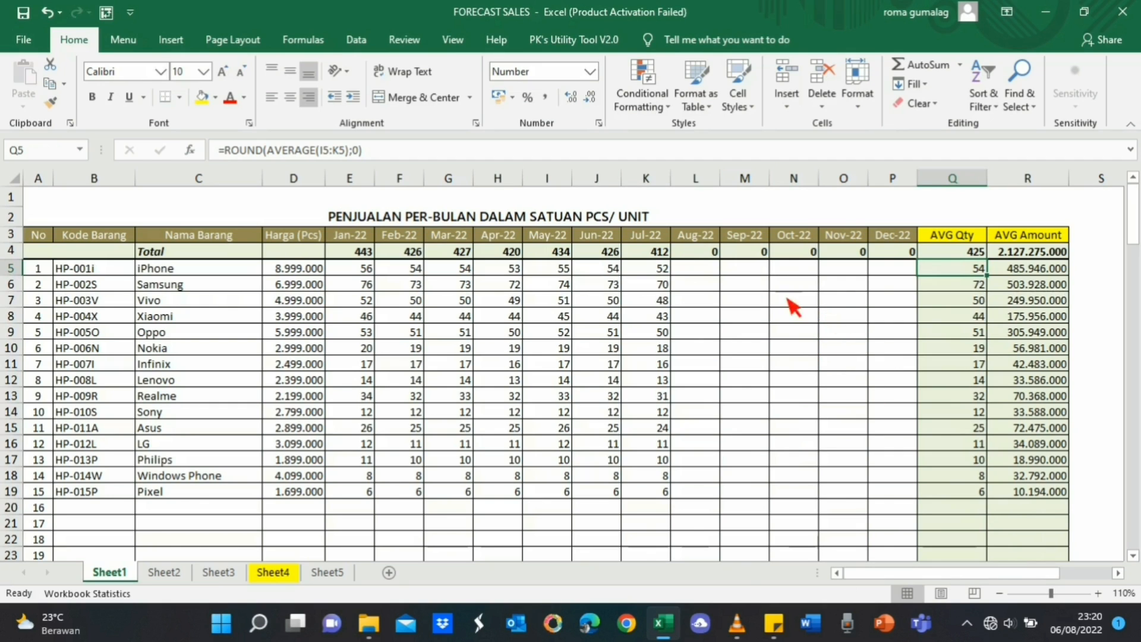
- Review the current stock quantities E7:E21 on Sheet2 and the in-transit stock table on Sheet3
{"action": "left_click", "coordinate": [165, 572]}
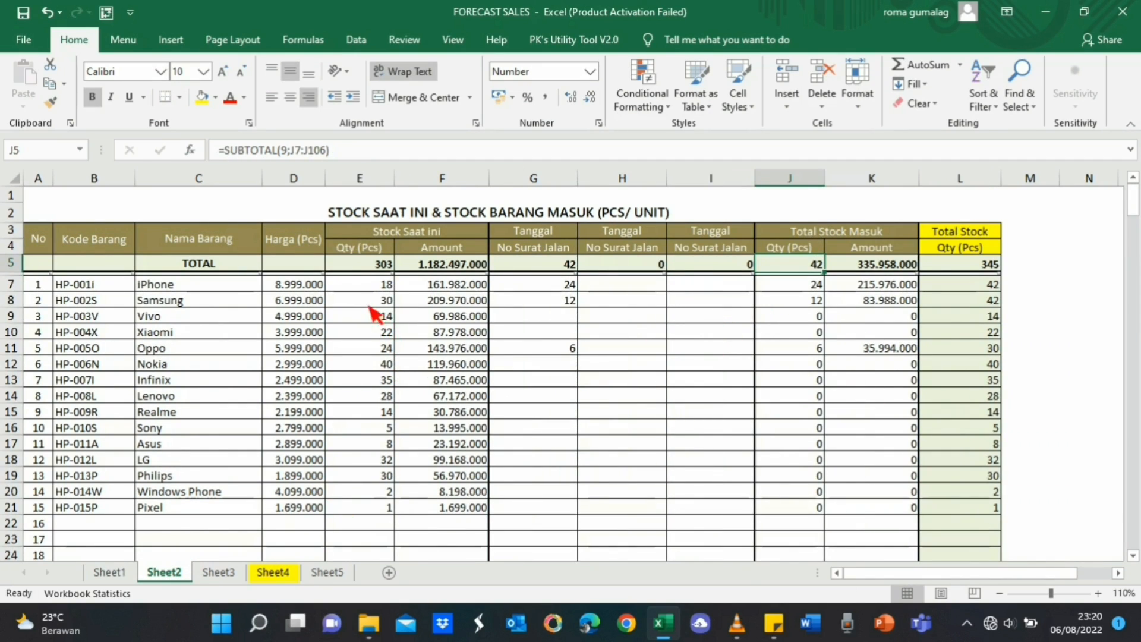
{"action": "left_click_drag", "start_coordinate": [368, 284], "coordinate": [374, 508]}
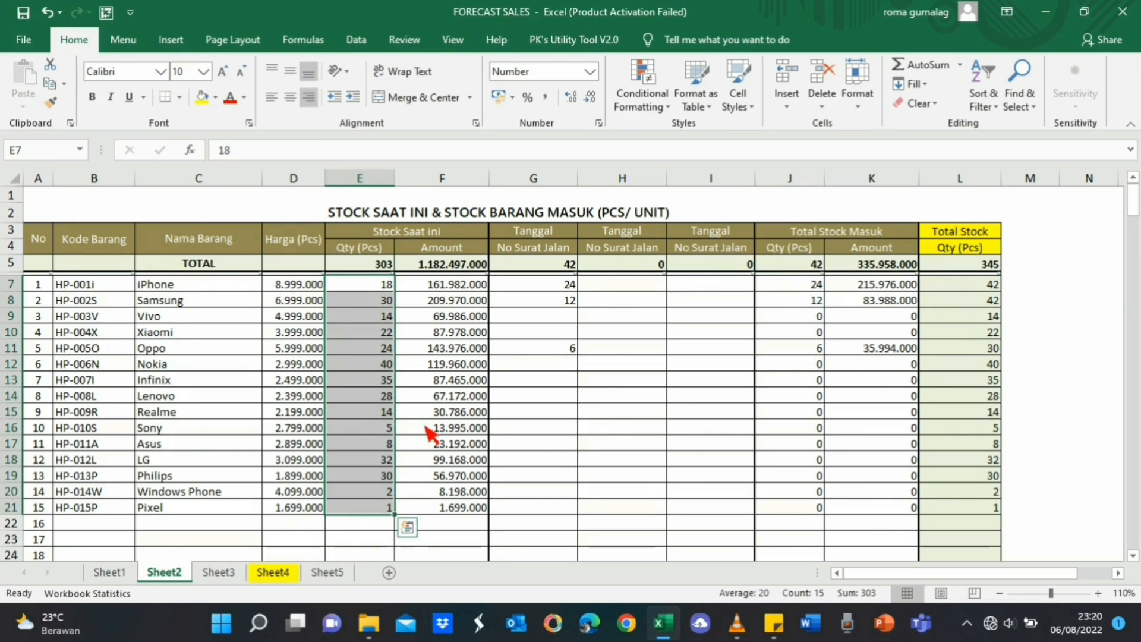
{"action": "left_click", "coordinate": [509, 382]}
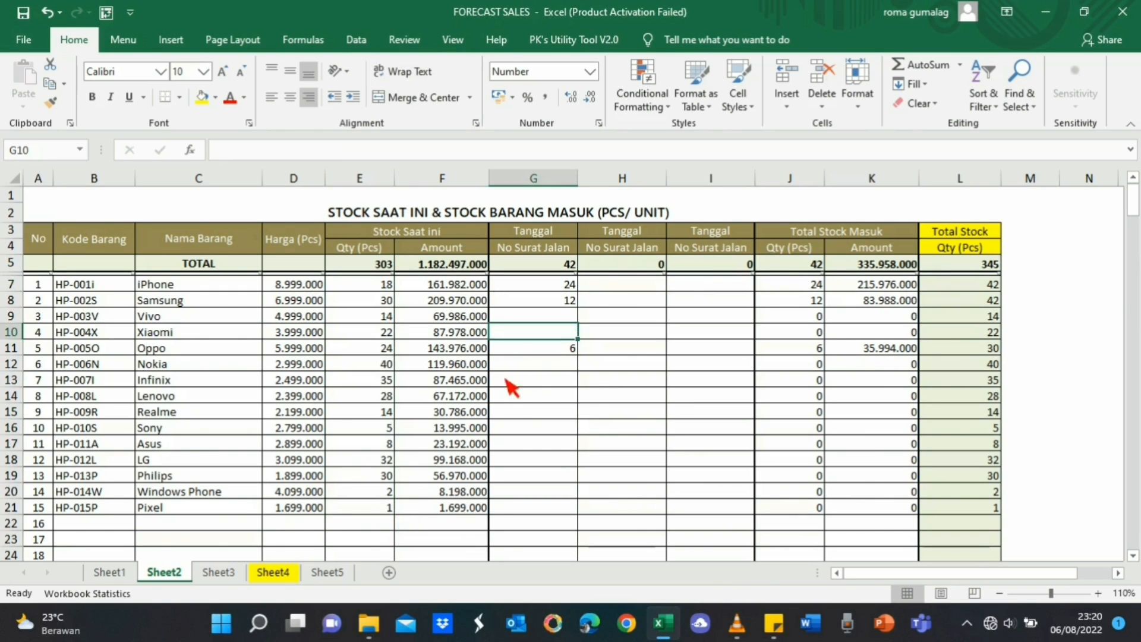
{"action": "left_click", "coordinate": [218, 572]}
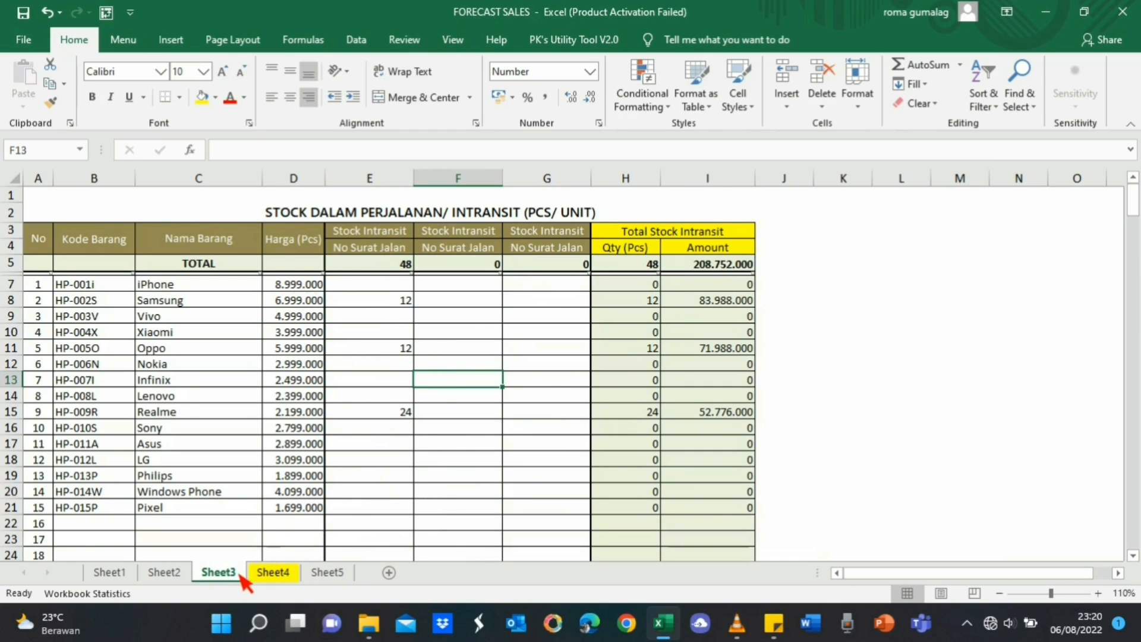
- Examine the Saran Order quantities L7:L21 and the total order amount formula in M5 on Sheet4
{"action": "left_click", "coordinate": [264, 574]}
{"action": "left_click", "coordinate": [767, 286]}
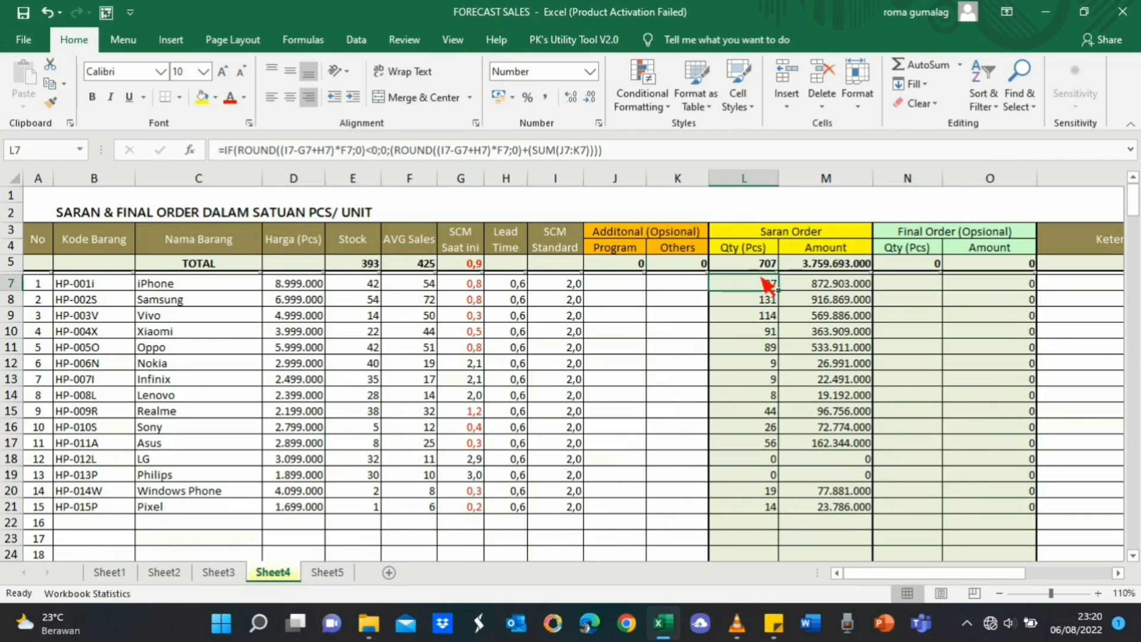
{"action": "left_click_drag", "start_coordinate": [764, 287], "coordinate": [767, 513]}
{"action": "left_click", "coordinate": [828, 267]}
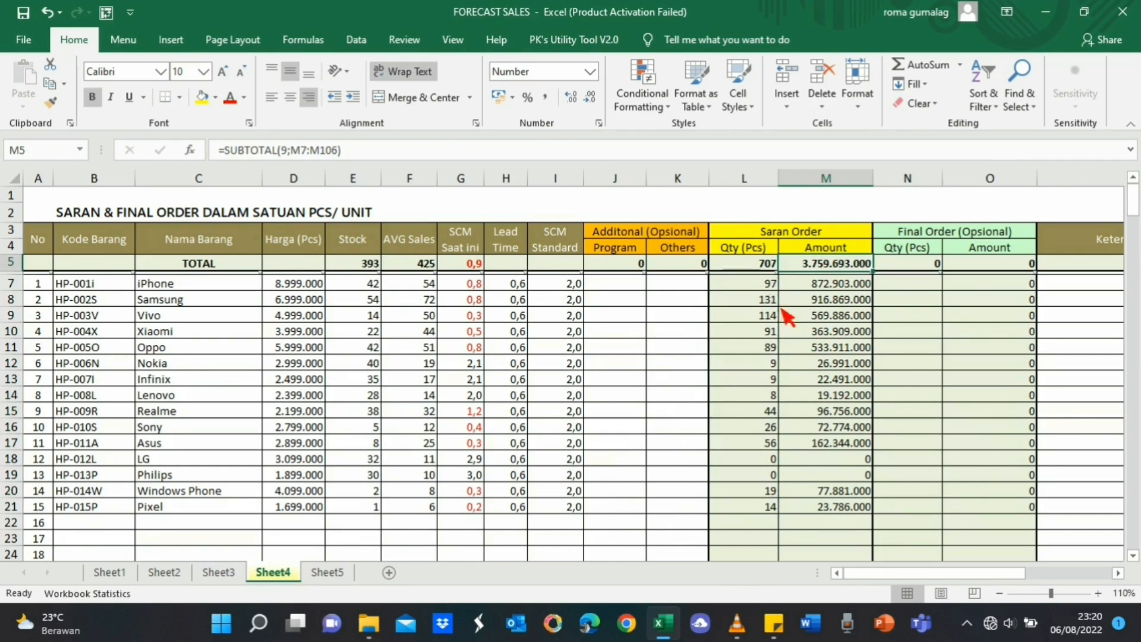
- Review the suggested order quantities L7:L21 on Sheet4 against the in-transit stock table on Sheet3
{"action": "left_click_drag", "start_coordinate": [767, 286], "coordinate": [766, 513]}
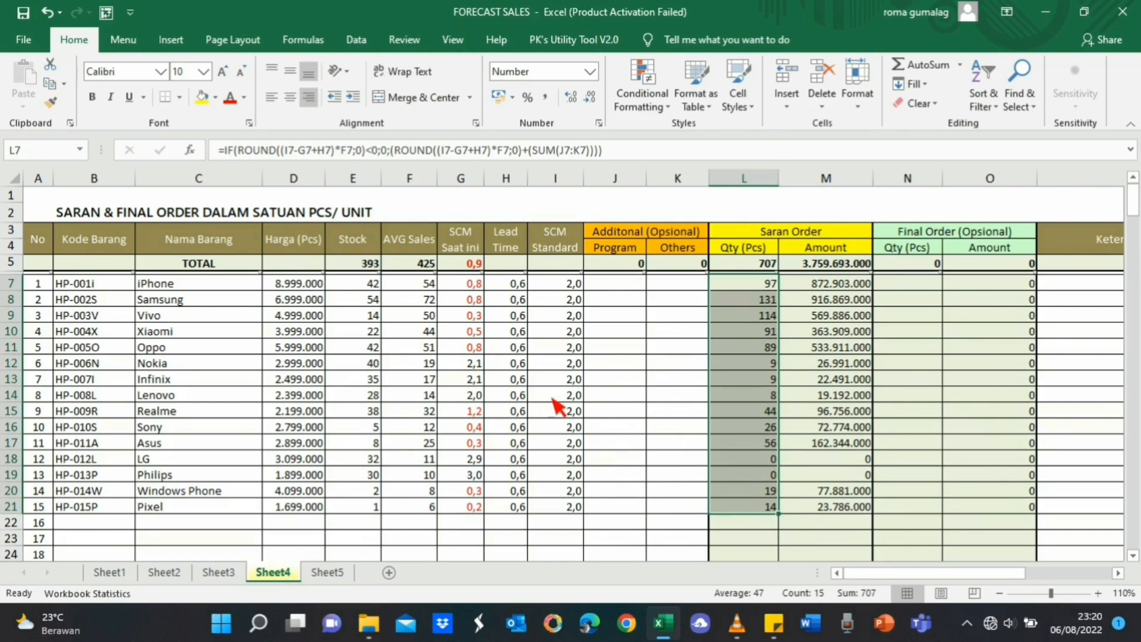
{"action": "left_click", "coordinate": [612, 410]}
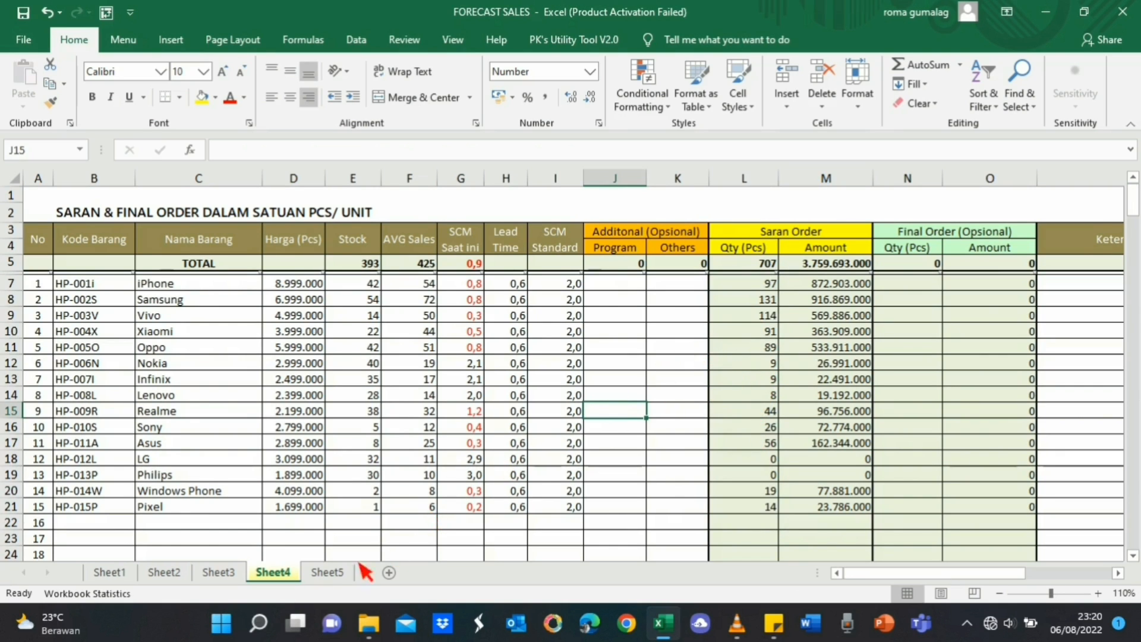
{"action": "left_click", "coordinate": [218, 572]}
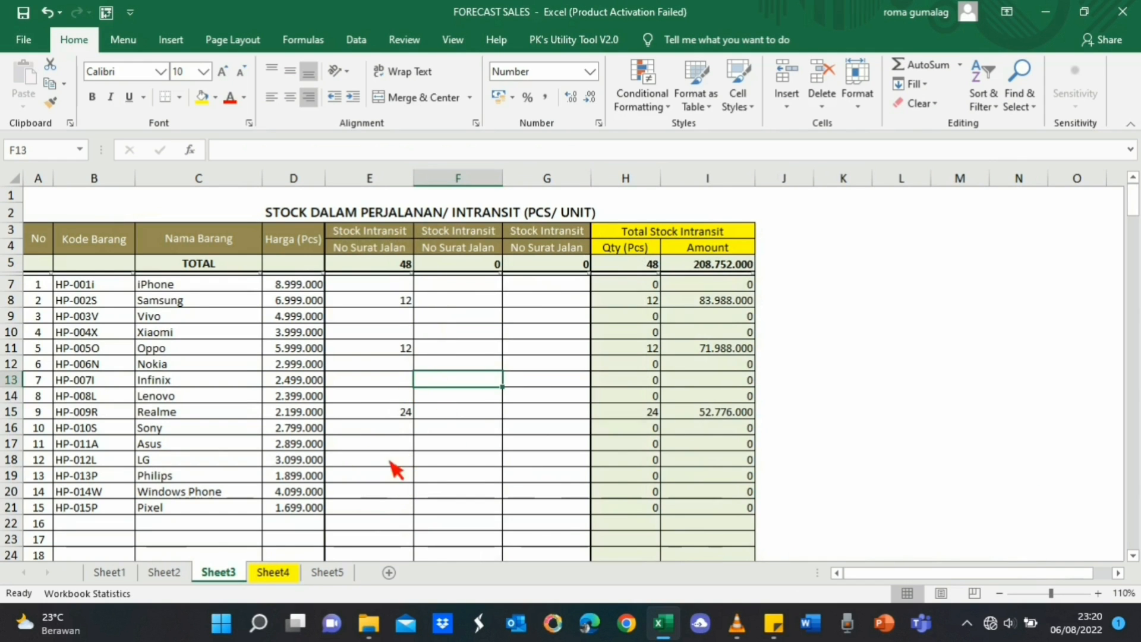
{"action": "left_click", "coordinate": [277, 573]}
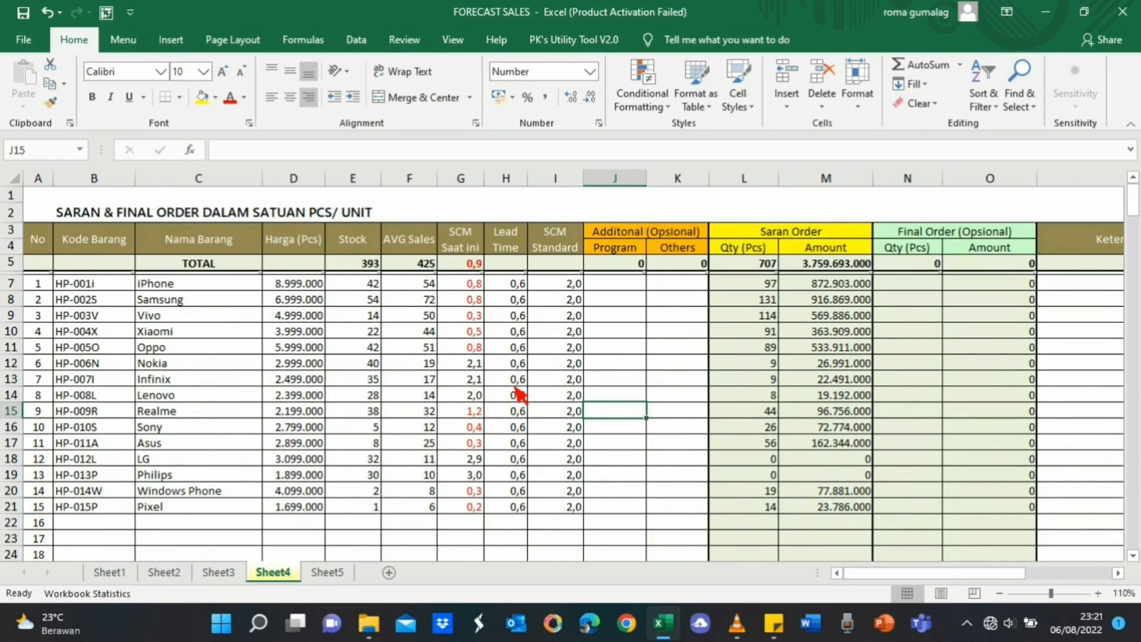
- Check the Stock, AVG Sales, SCM Saat ini, Lead Time and SCM Standard cells on Sheet4 that feed the suggested order
{"action": "left_click", "coordinate": [359, 333]}
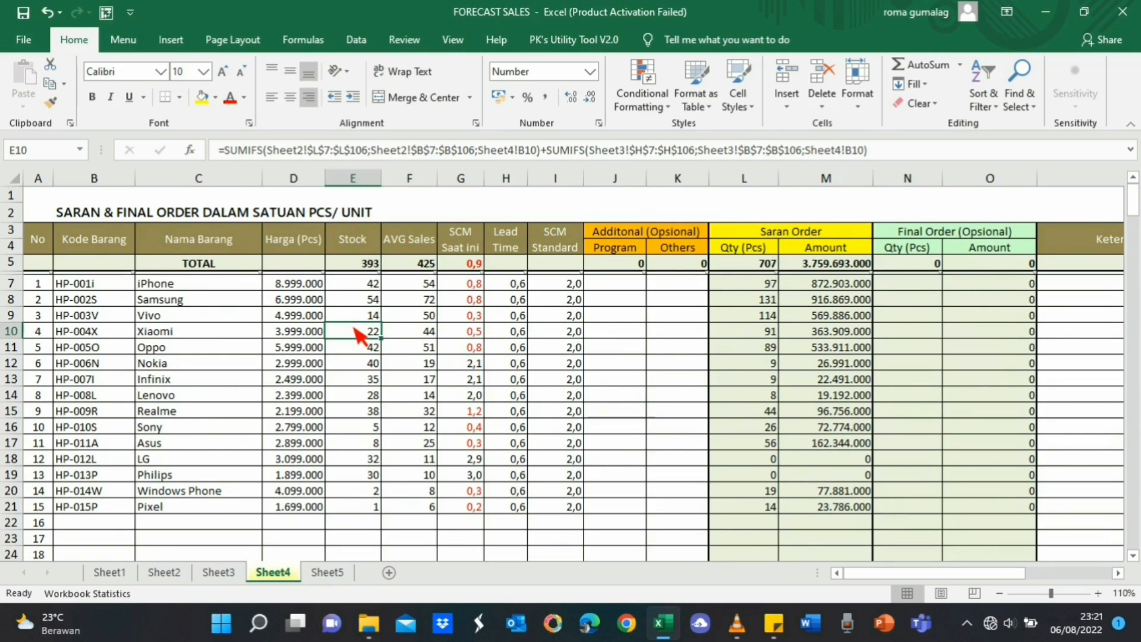
{"action": "left_click", "coordinate": [419, 317]}
{"action": "left_click", "coordinate": [474, 300]}
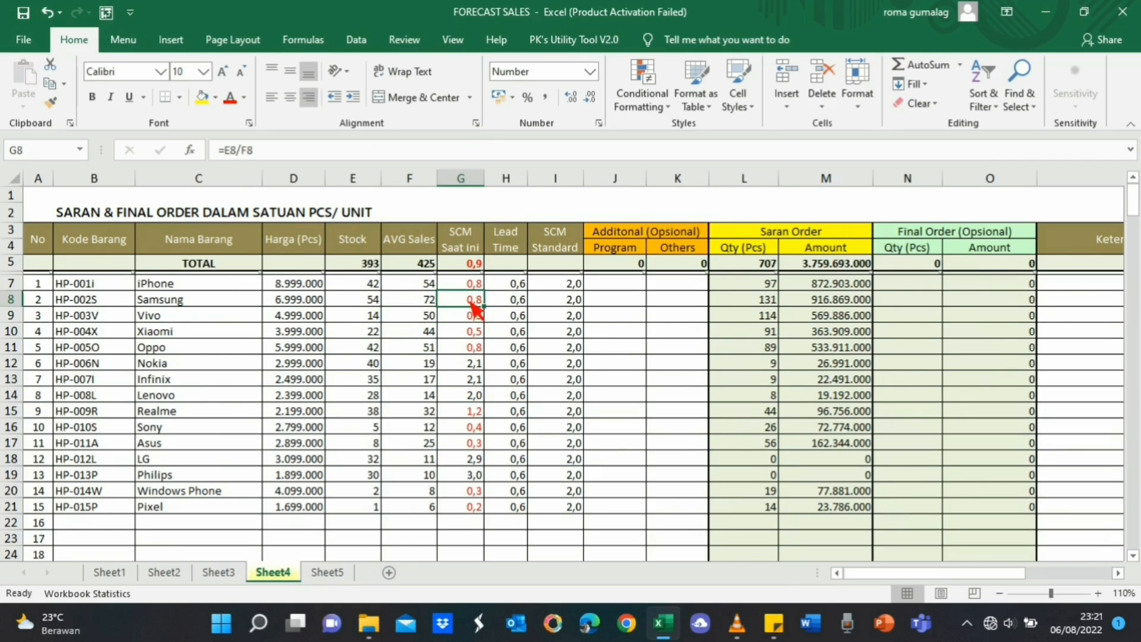
{"action": "left_click", "coordinate": [518, 305]}
{"action": "left_click", "coordinate": [572, 321]}
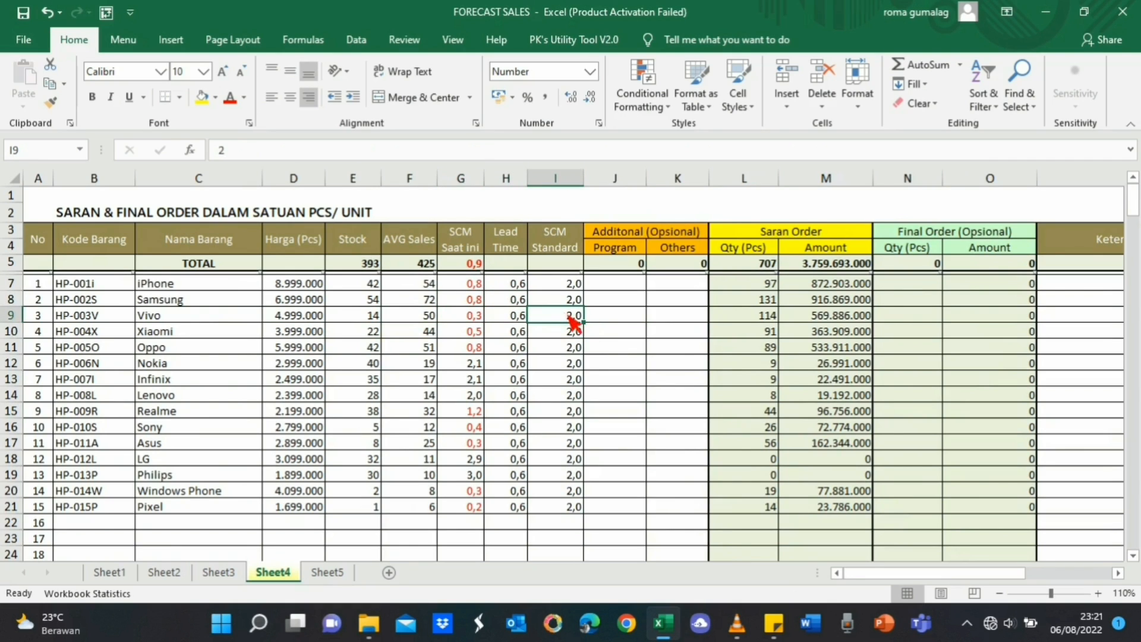
- Examine the optional Program and Others columns under Additional on Sheet4
{"action": "left_click_drag", "start_coordinate": [624, 284], "coordinate": [668, 479]}
{"action": "left_click", "coordinate": [642, 299]}
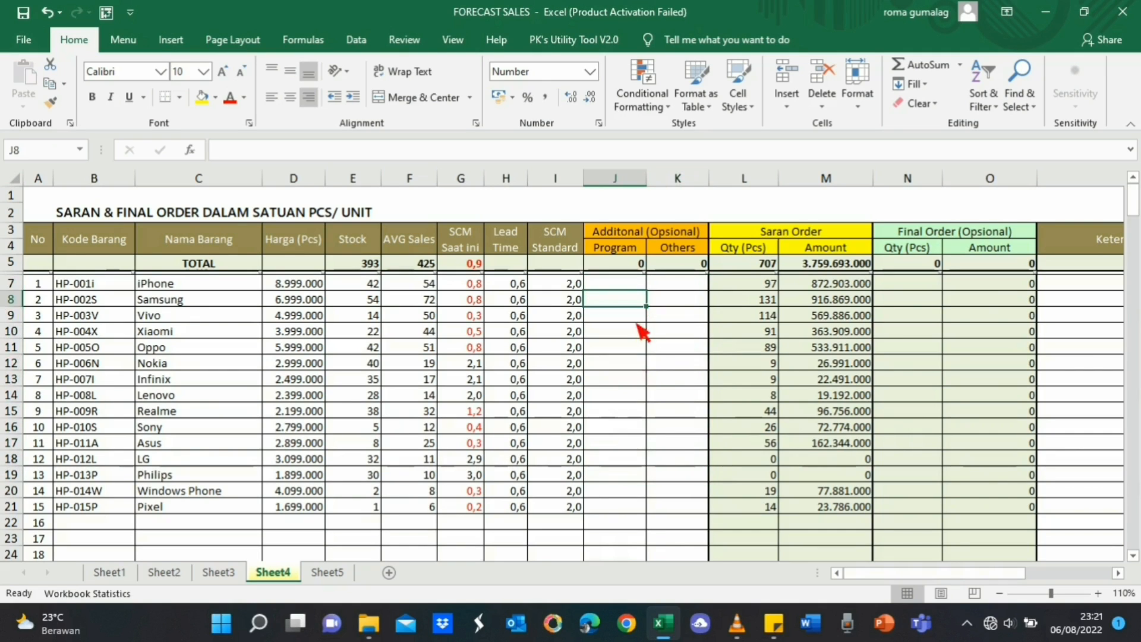
{"action": "left_click", "coordinate": [639, 363]}
{"action": "left_click", "coordinate": [636, 443]}
{"action": "left_click", "coordinate": [657, 445]}
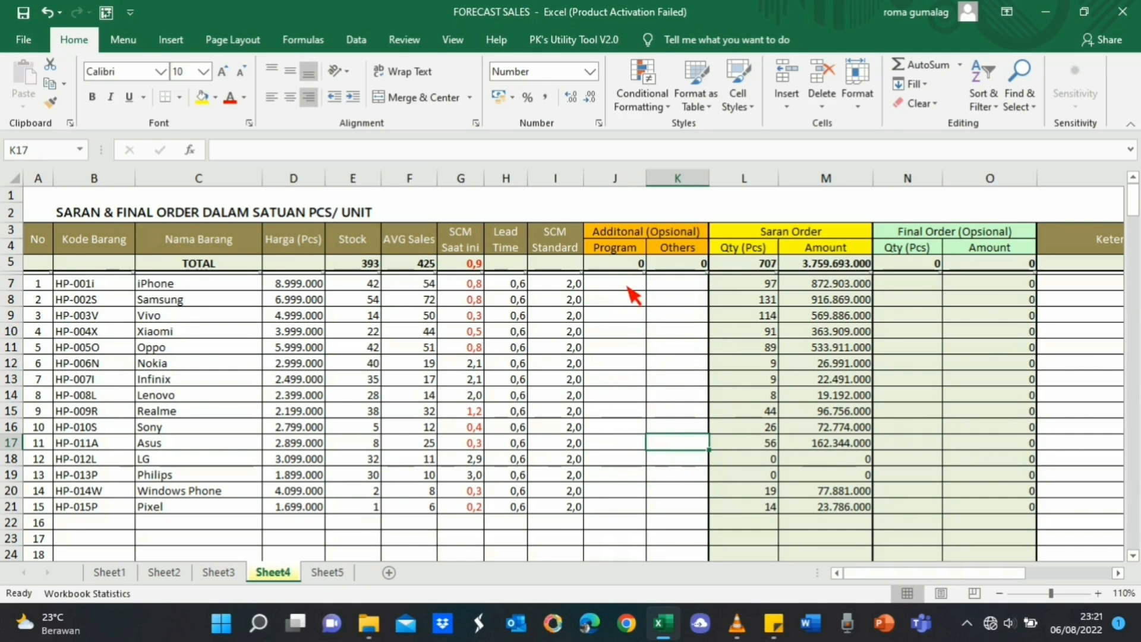
{"action": "left_click_drag", "start_coordinate": [627, 287], "coordinate": [674, 485]}
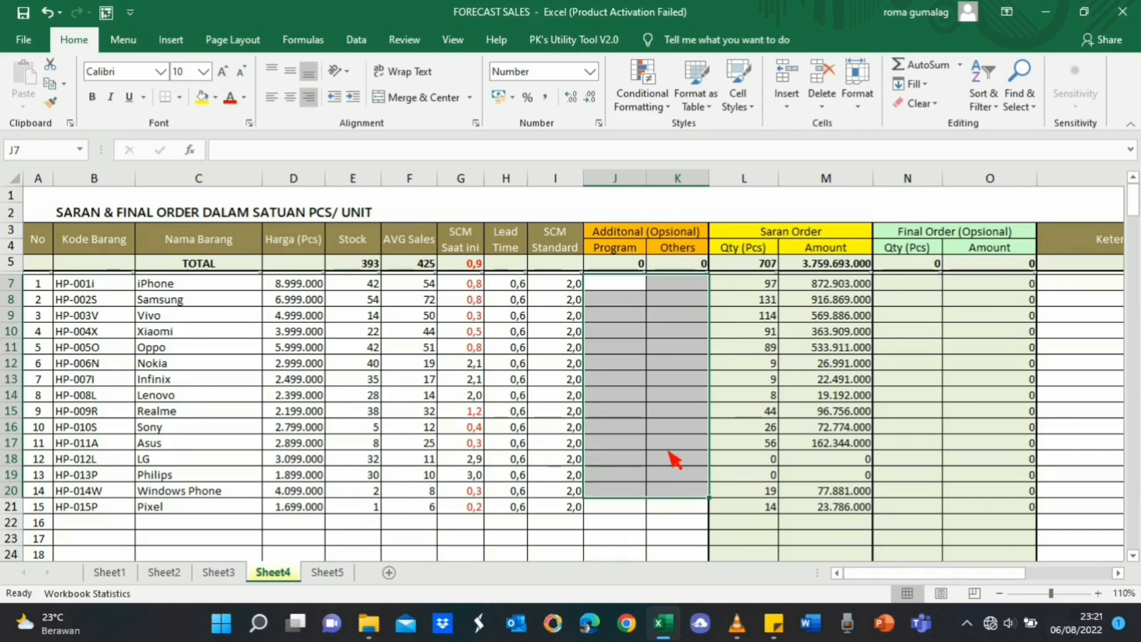
{"action": "left_click", "coordinate": [667, 416]}
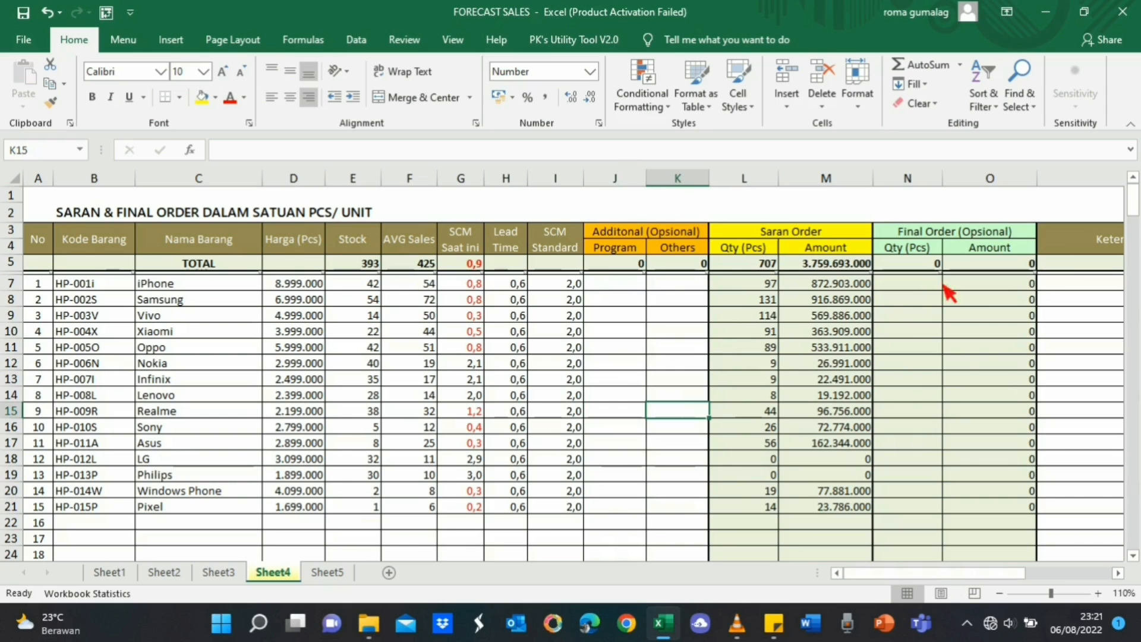
- Check how the Saran Order Qty formulas use the Additional columns, and examine the Final Order Qty and Amount columns
{"action": "left_click", "coordinate": [765, 302]}
{"action": "left_click", "coordinate": [770, 425]}
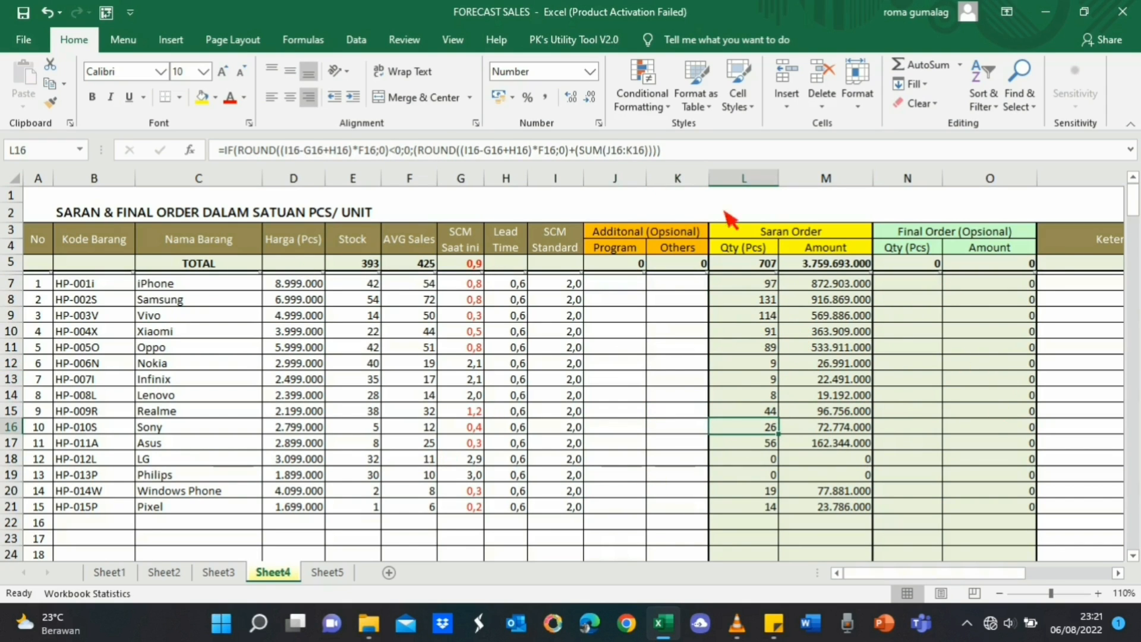
{"action": "left_click_drag", "start_coordinate": [630, 286], "coordinate": [658, 526]}
{"action": "left_click_drag", "start_coordinate": [904, 292], "coordinate": [978, 497]}
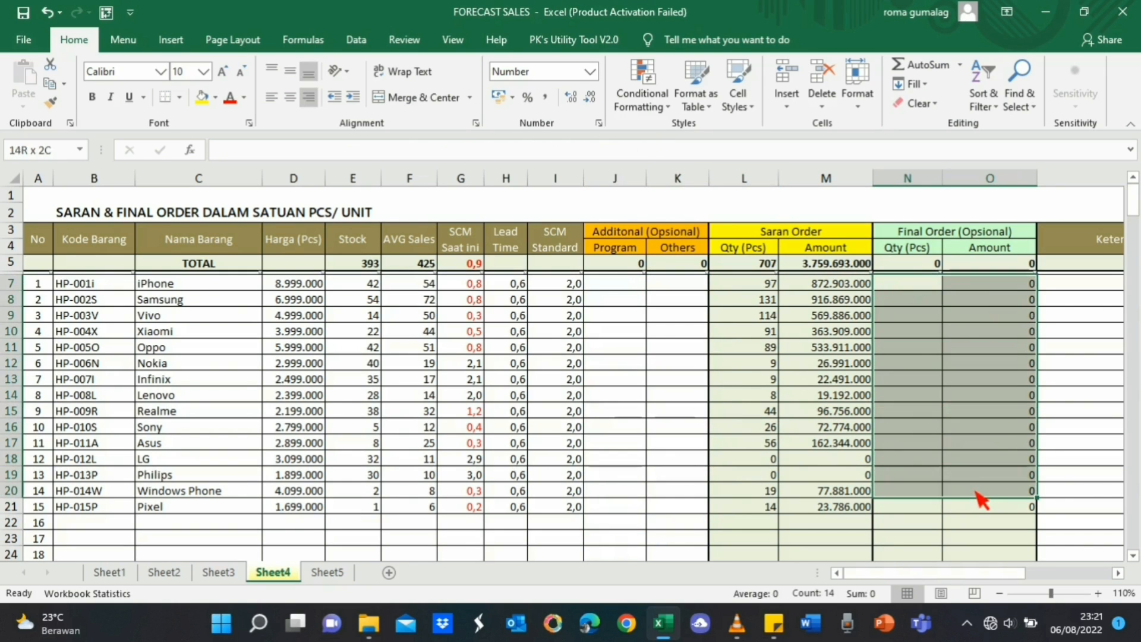
{"action": "left_click_drag", "start_coordinate": [914, 285], "coordinate": [919, 503]}
{"action": "left_click", "coordinate": [688, 422]}
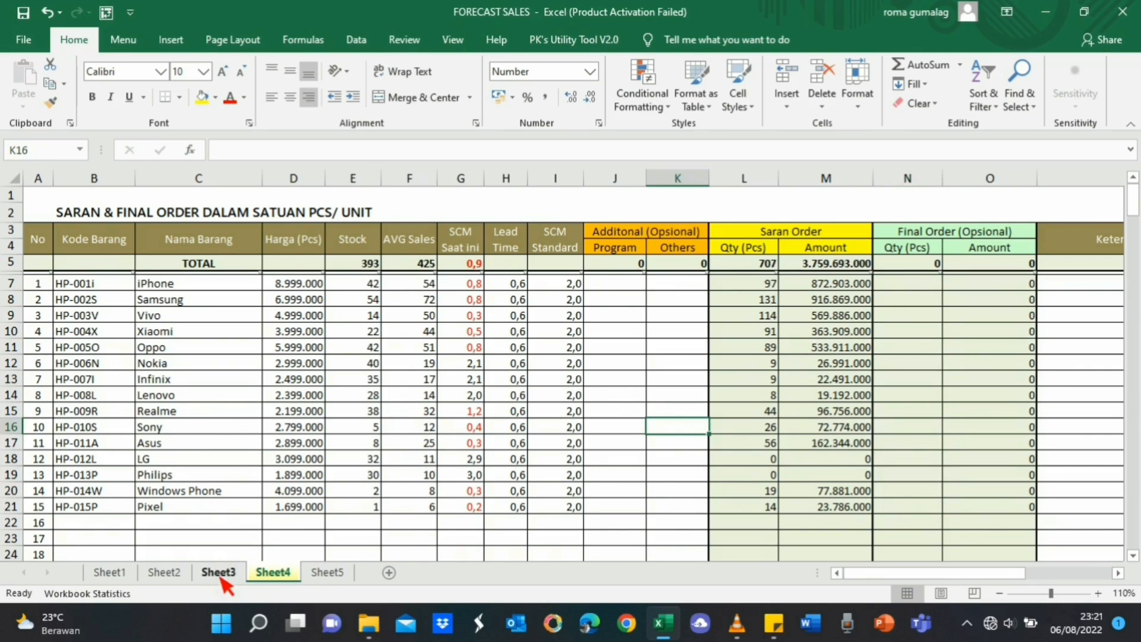
- Review the in-transit, current stock and monthly sales tables on Sheet3, Sheet2 and Sheet1, then look over the Sheet4 order table
{"action": "left_click", "coordinate": [219, 575]}
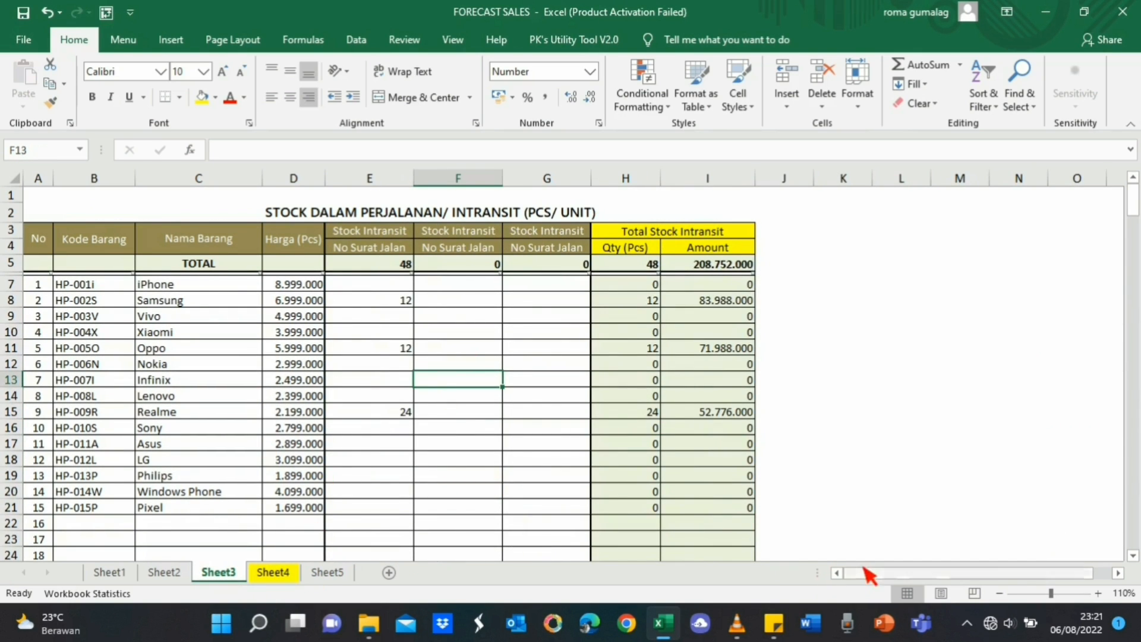
{"action": "left_click", "coordinate": [161, 573]}
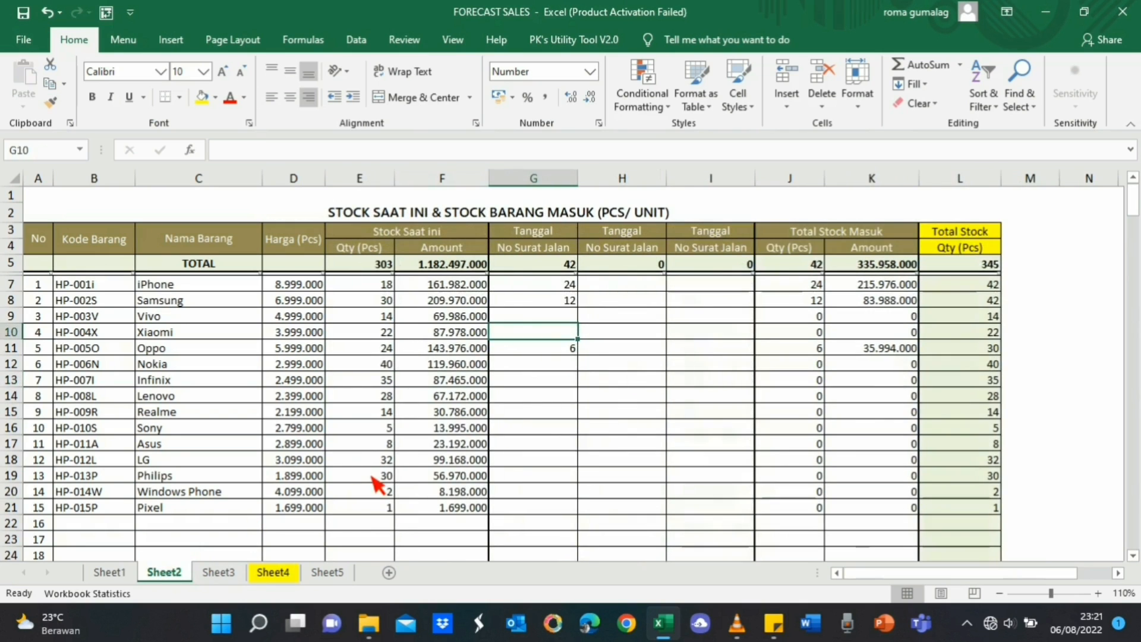
{"action": "left_click", "coordinate": [126, 571]}
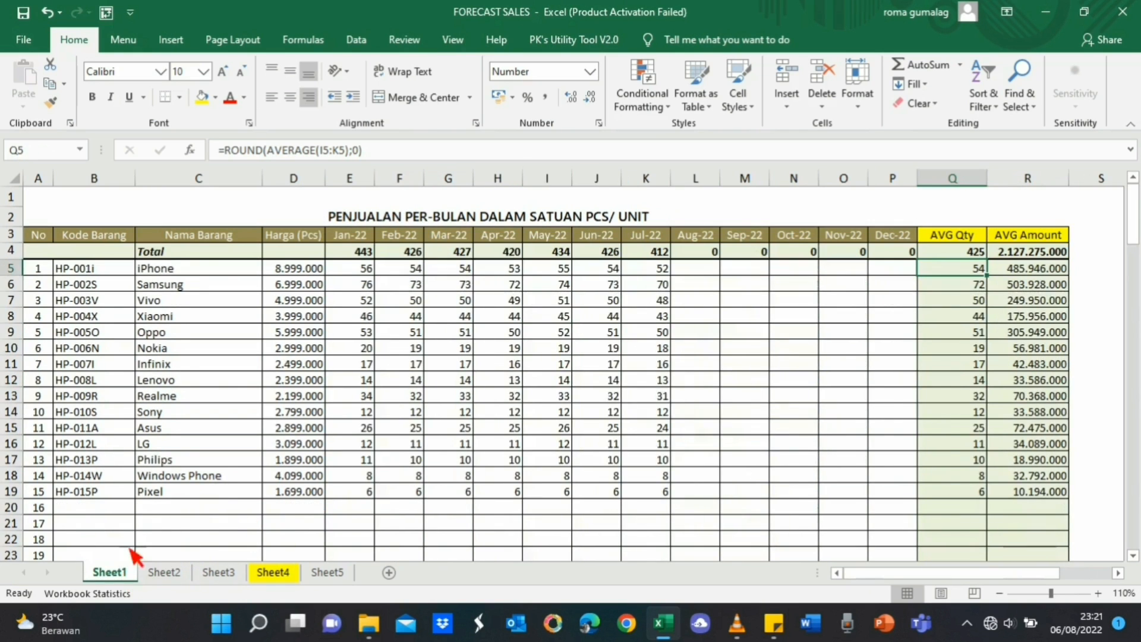
{"action": "left_click", "coordinate": [290, 574]}
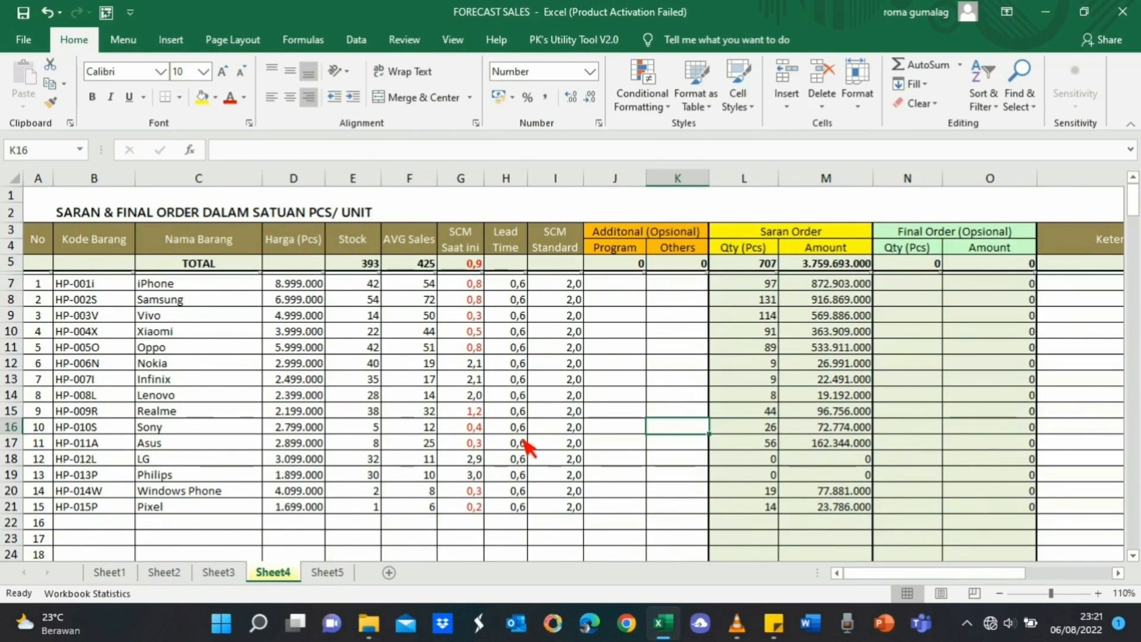
{"action": "left_click_drag", "start_coordinate": [892, 573], "coordinate": [854, 586]}
{"action": "scroll", "coordinate": [373, 414], "scroll_direction": "down", "scroll_amount": 2}
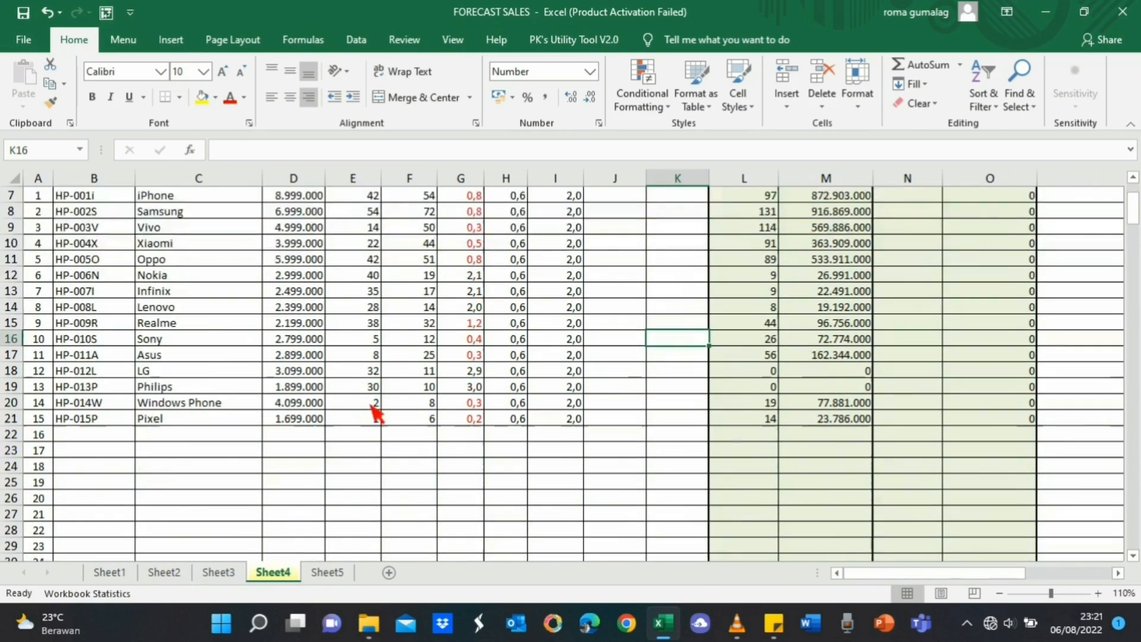
{"action": "scroll", "coordinate": [381, 411], "scroll_direction": "up", "scroll_amount": 2}
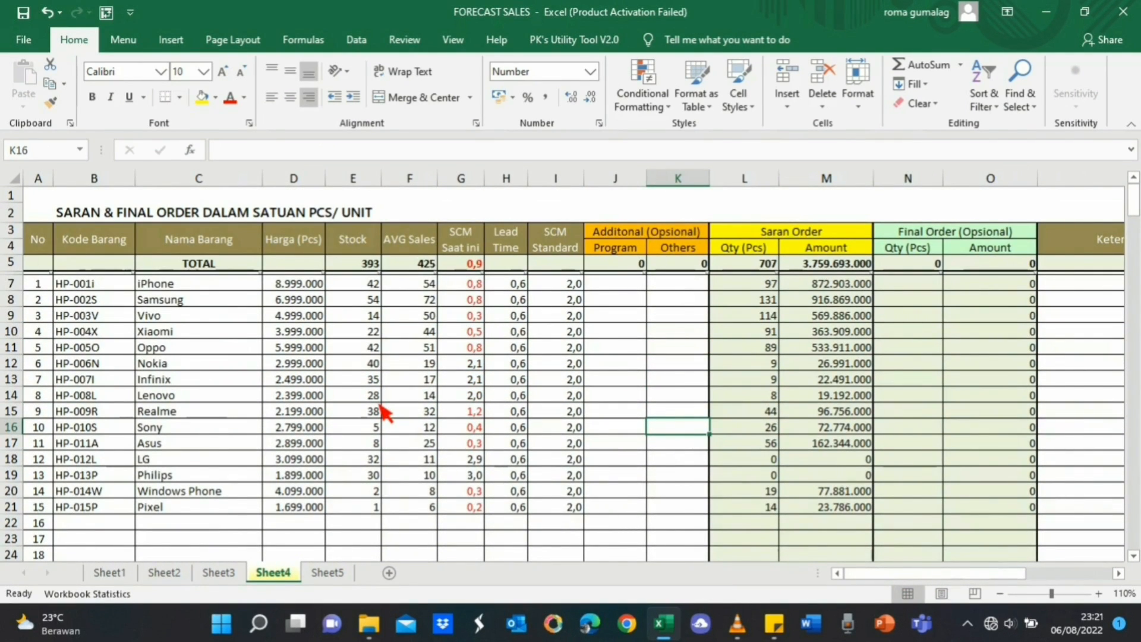